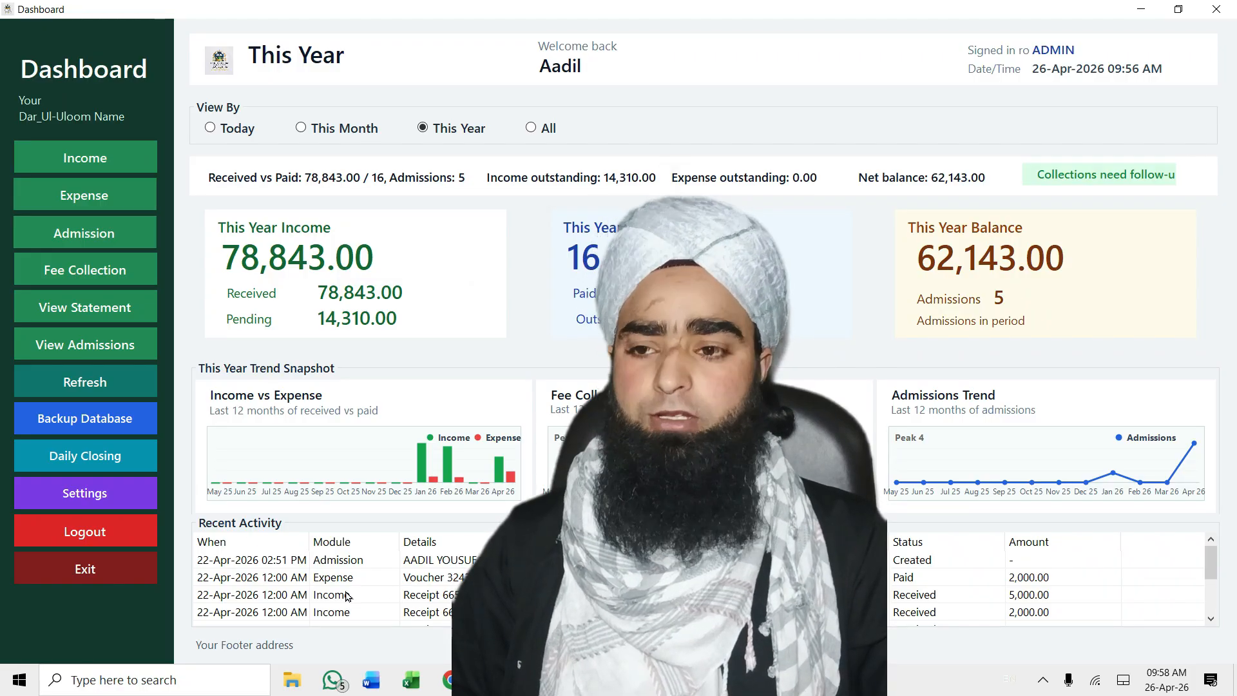
Switch the dashboard's View By to Today, then bring up the Income entry screen
scroll(348, 602, "down", 1)
scroll(1055, 604, "up", 1)
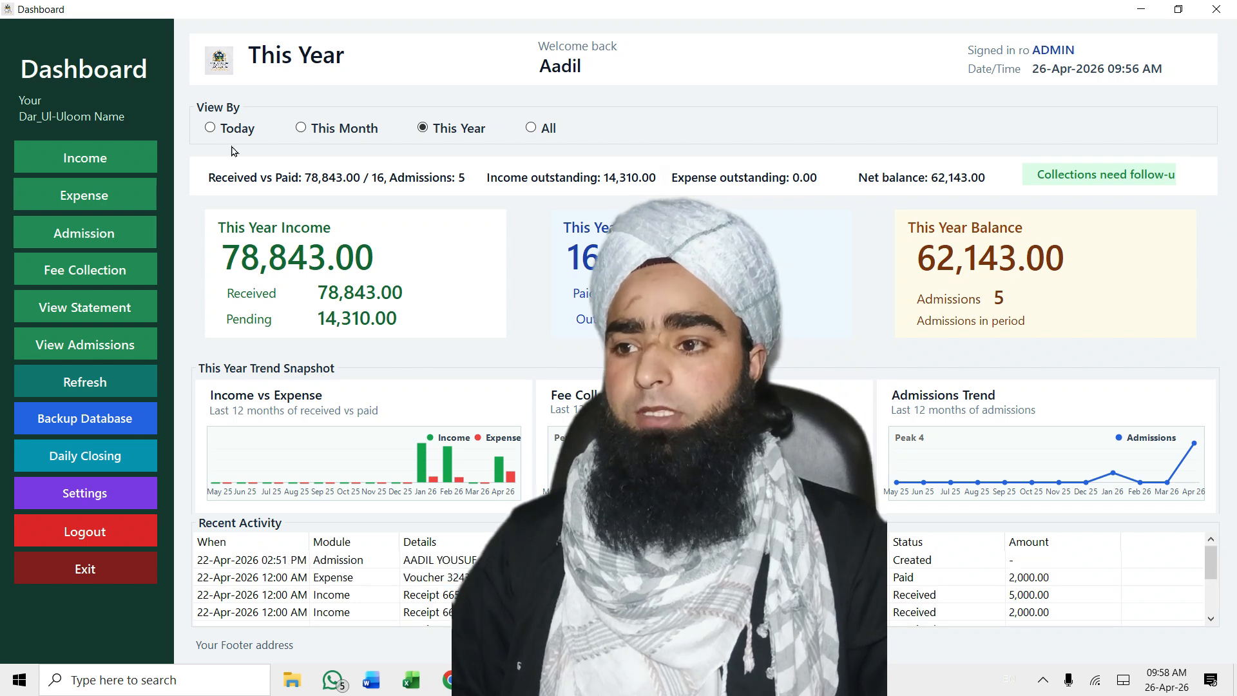
left_click(211, 128)
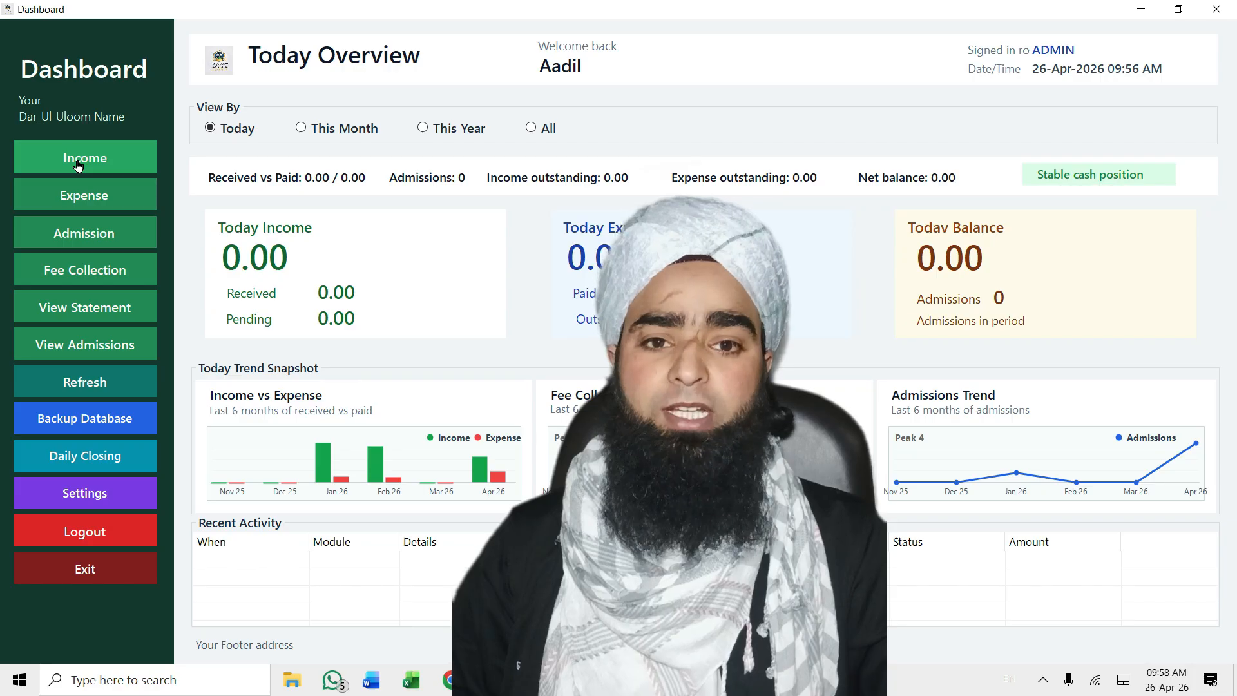
left_click(77, 164)
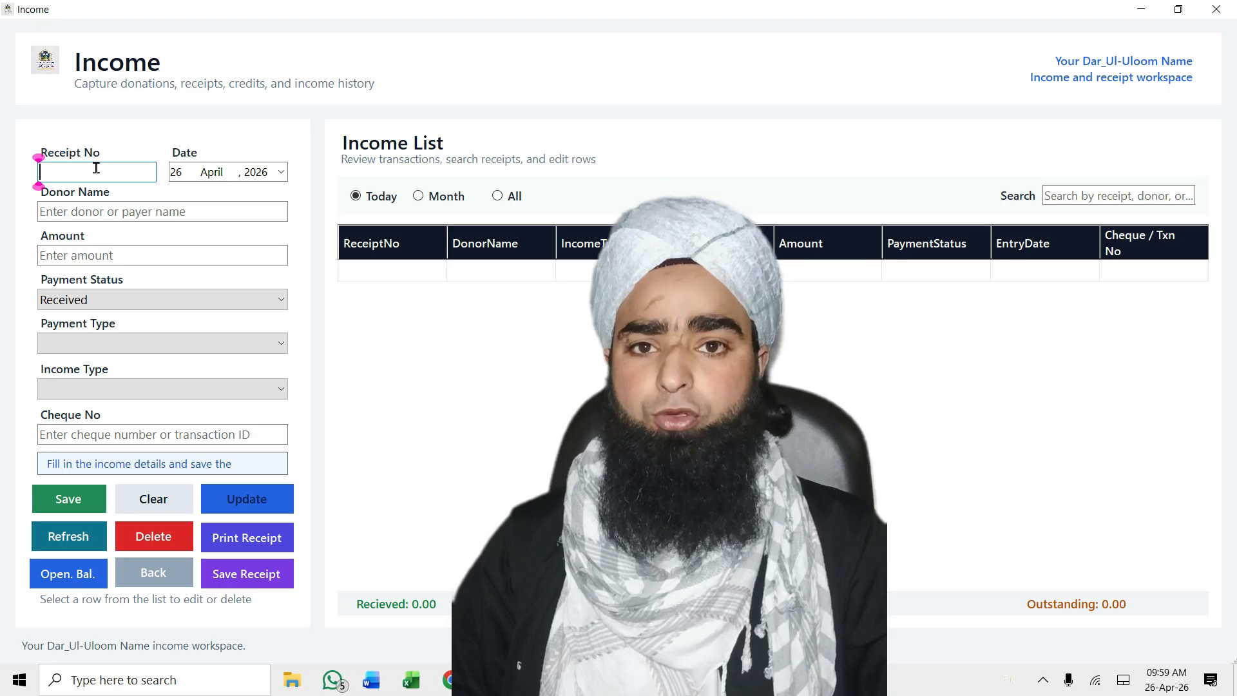
Enter receipt number 1001 dated 26 April 2026
type("1001")
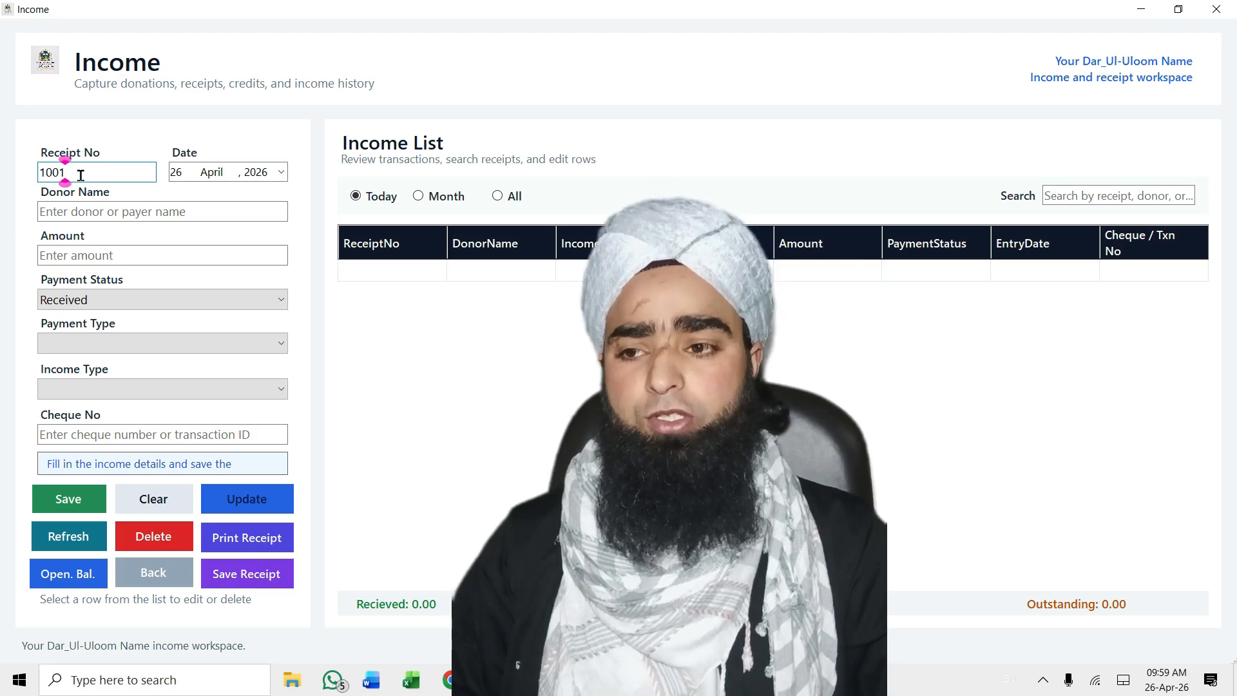
left_click(281, 172)
left_click(251, 194)
left_click(252, 195)
left_click(313, 250)
left_click(313, 220)
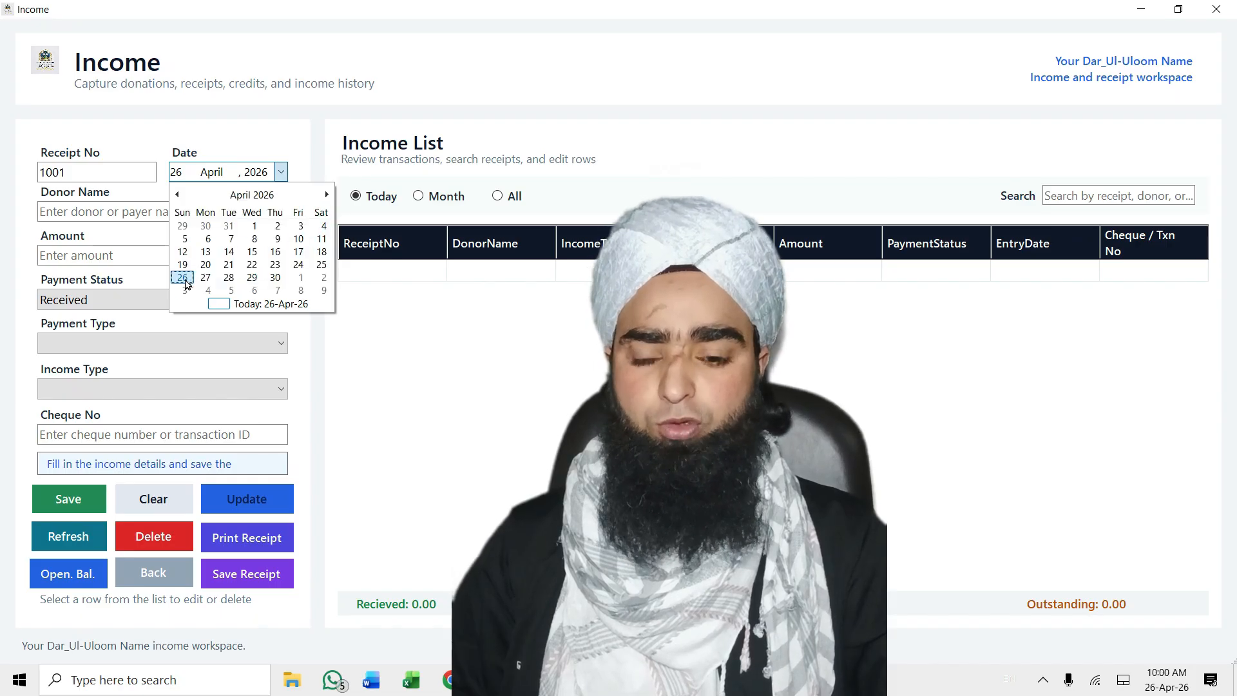
left_click(184, 279)
Fill in the donor's full name and an amount of 5000
left_click(254, 219)
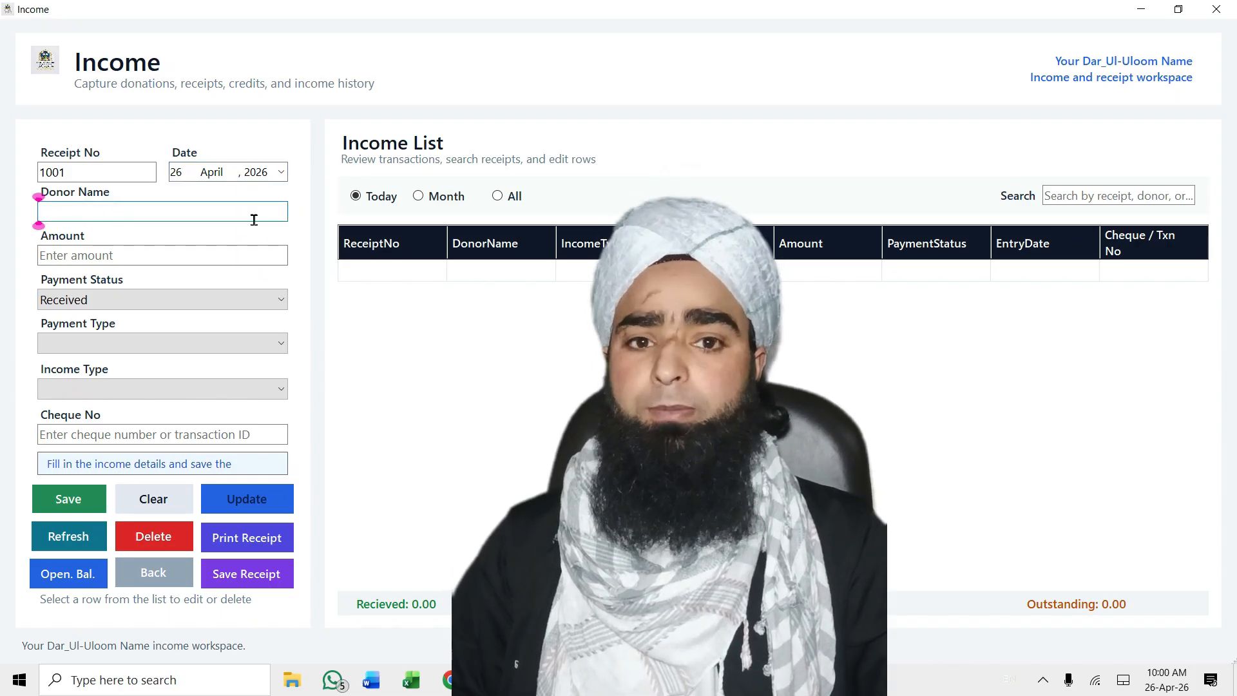
left_click(76, 258)
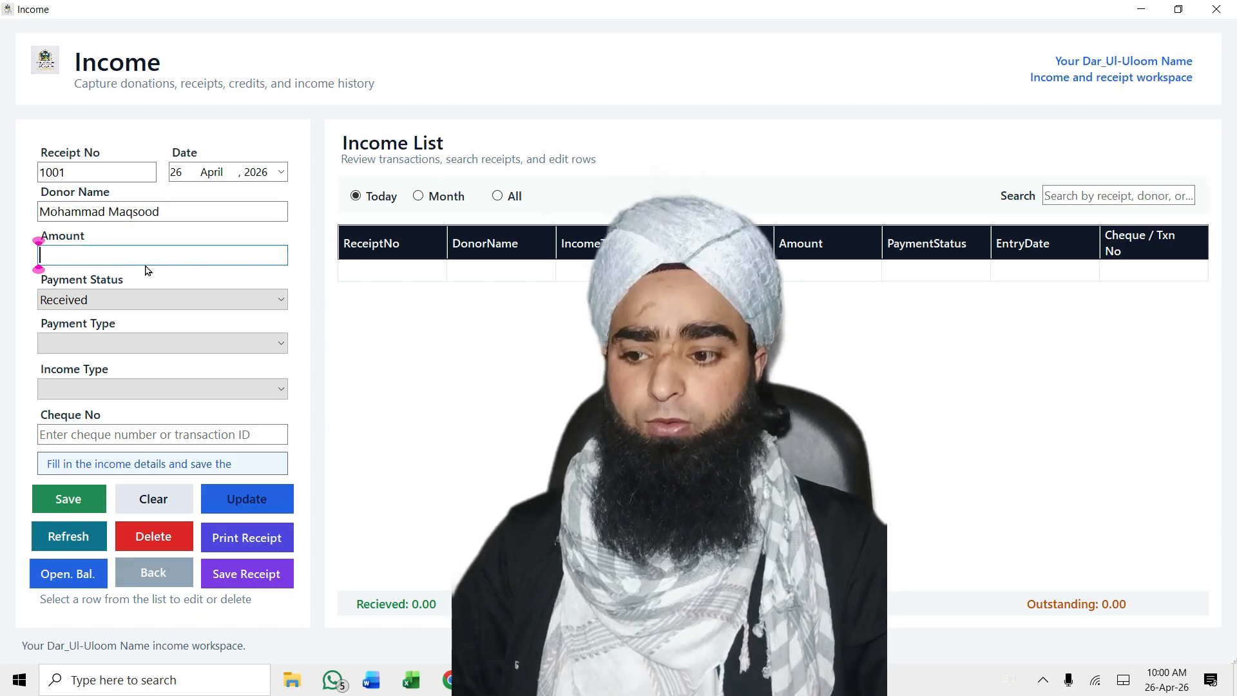
type("5000")
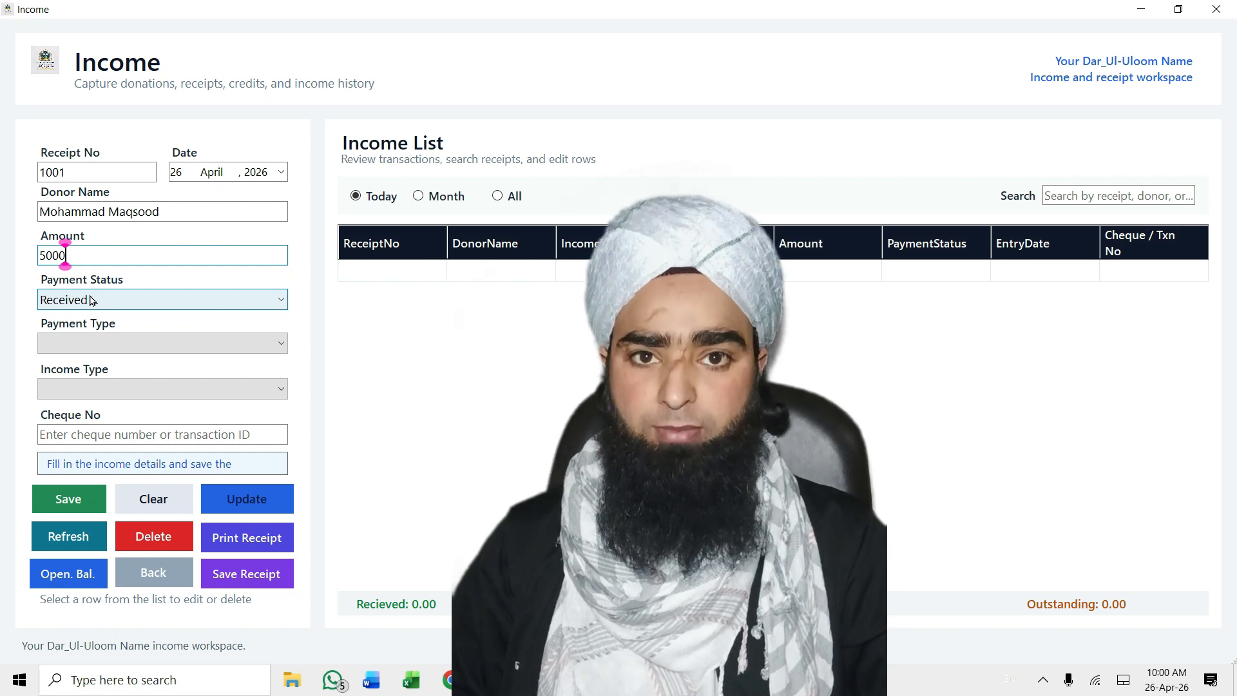
Set payment status Received, payment type Cash and income type Zakaat
left_click(90, 301)
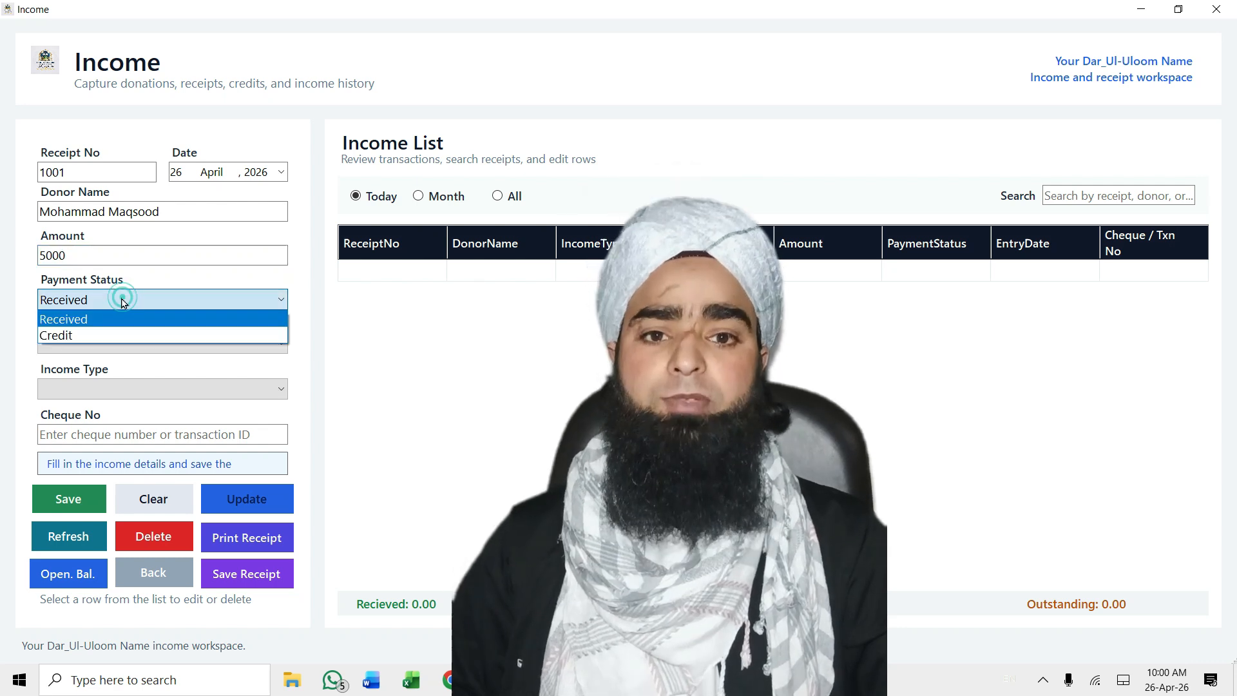
left_click(80, 320)
left_click(191, 300)
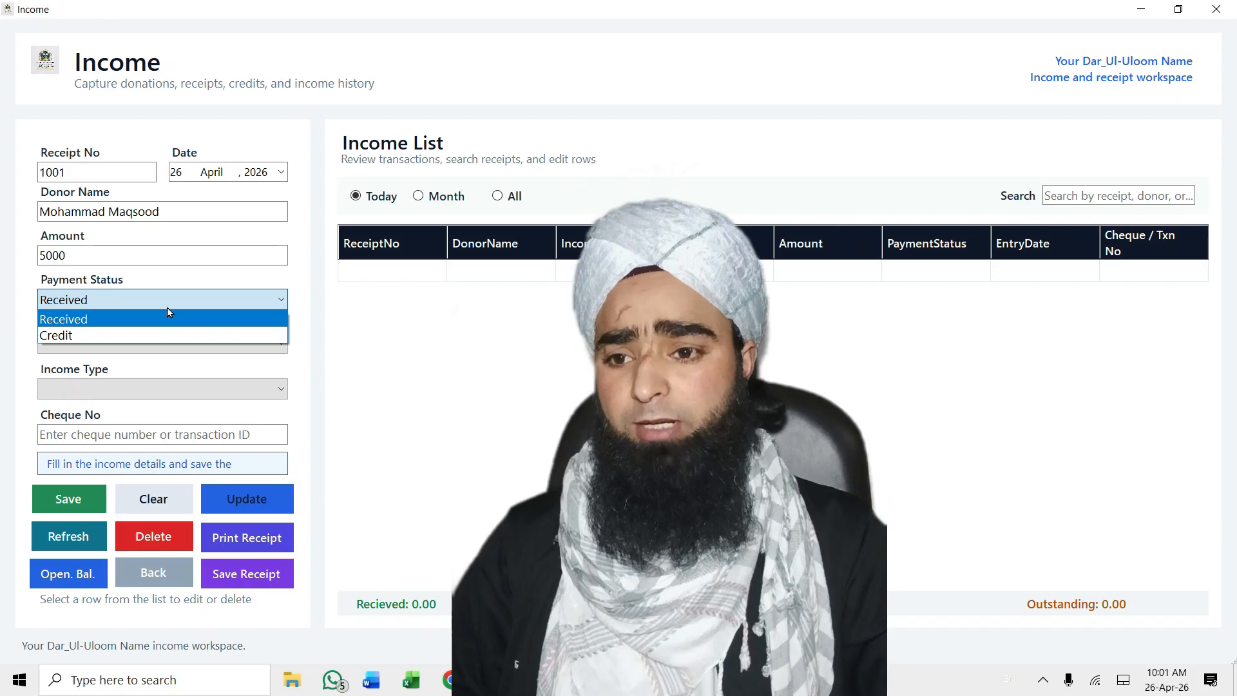
left_click(77, 319)
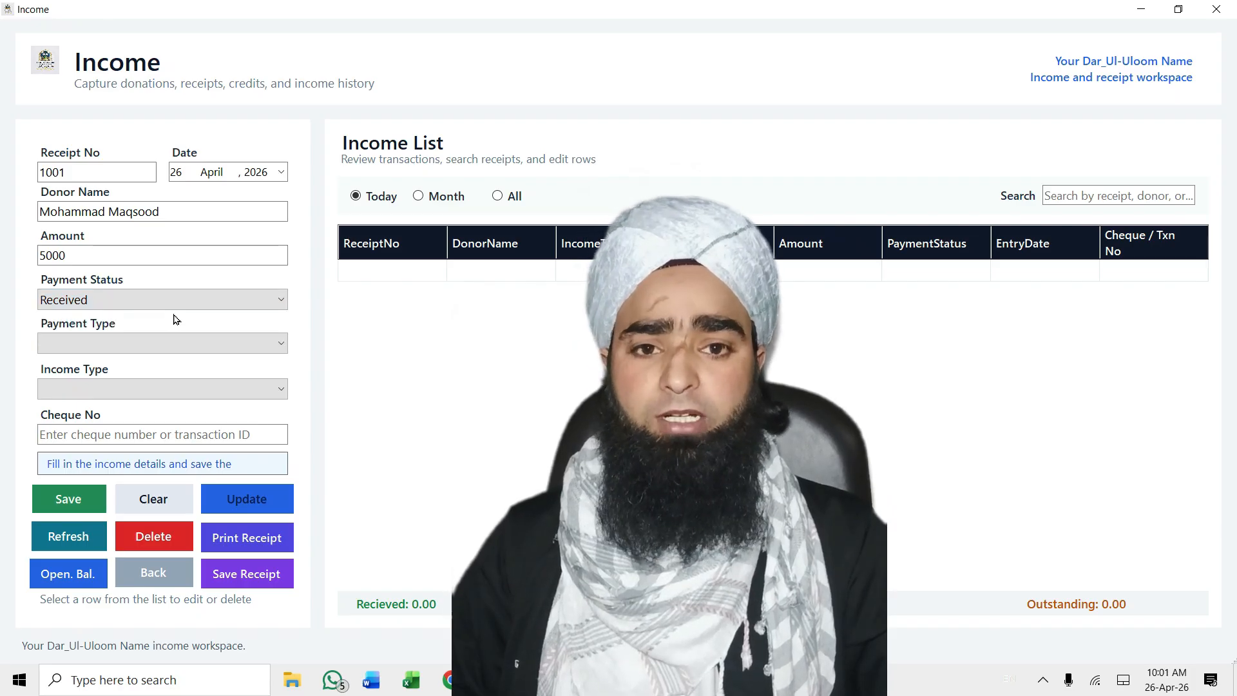
left_click(123, 345)
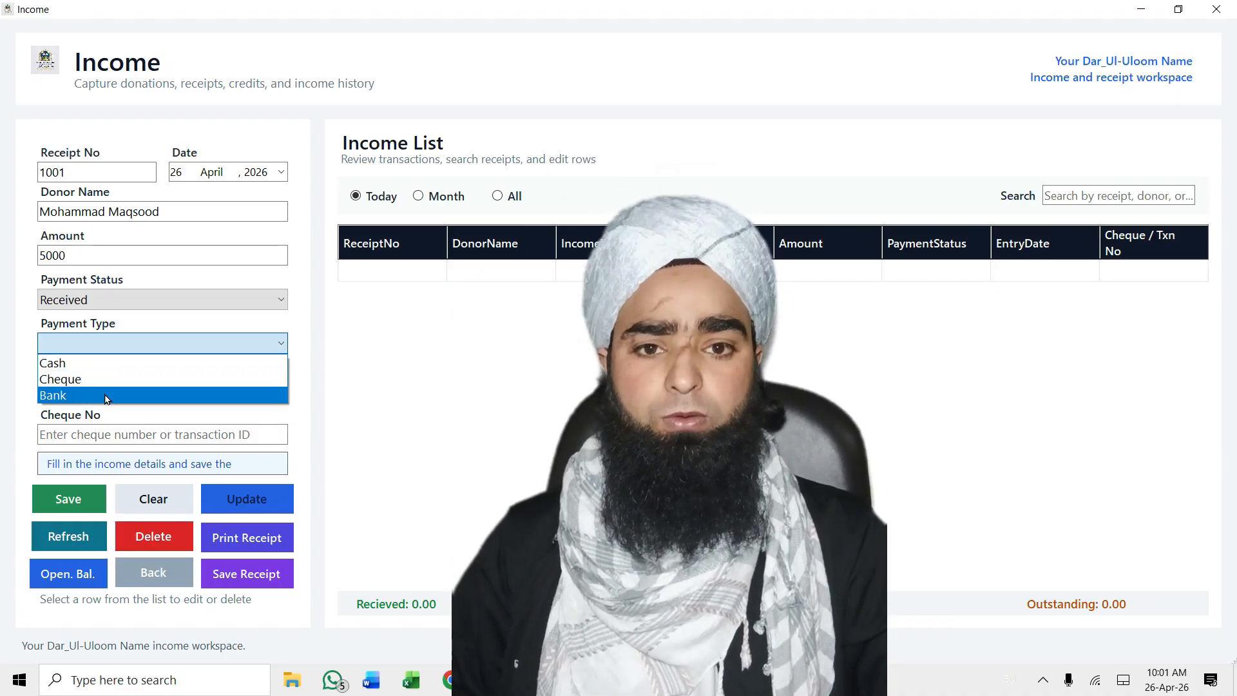
left_click(81, 363)
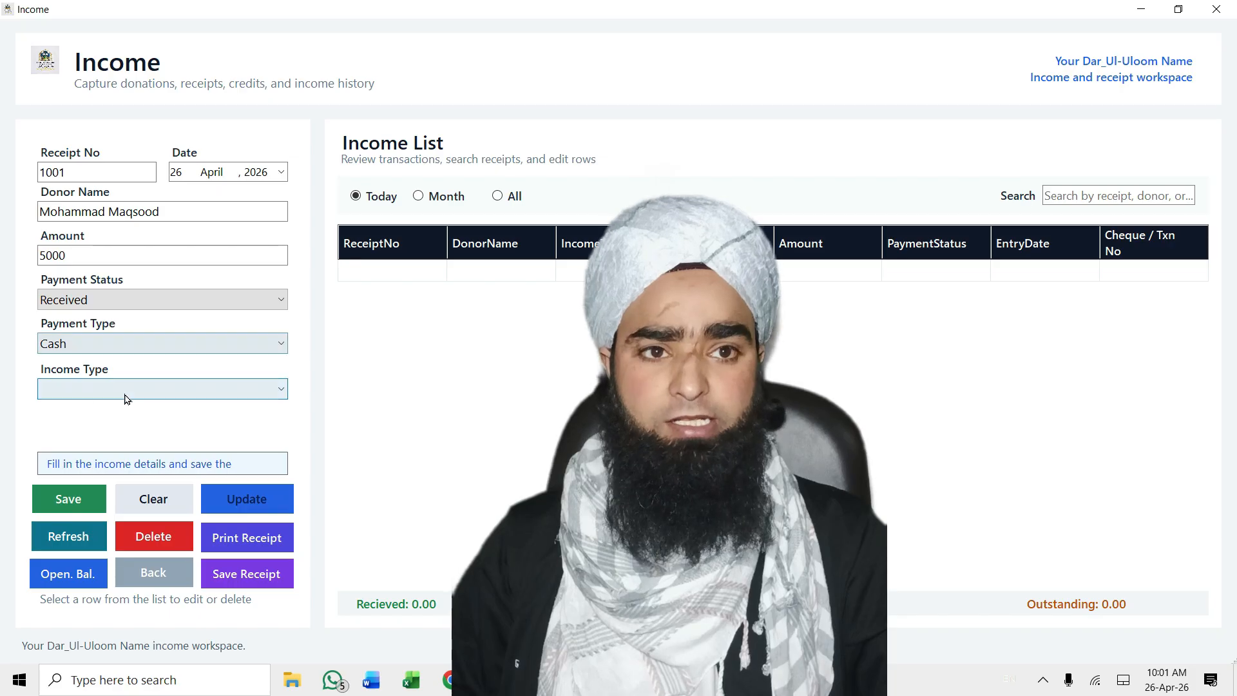
left_click(149, 389)
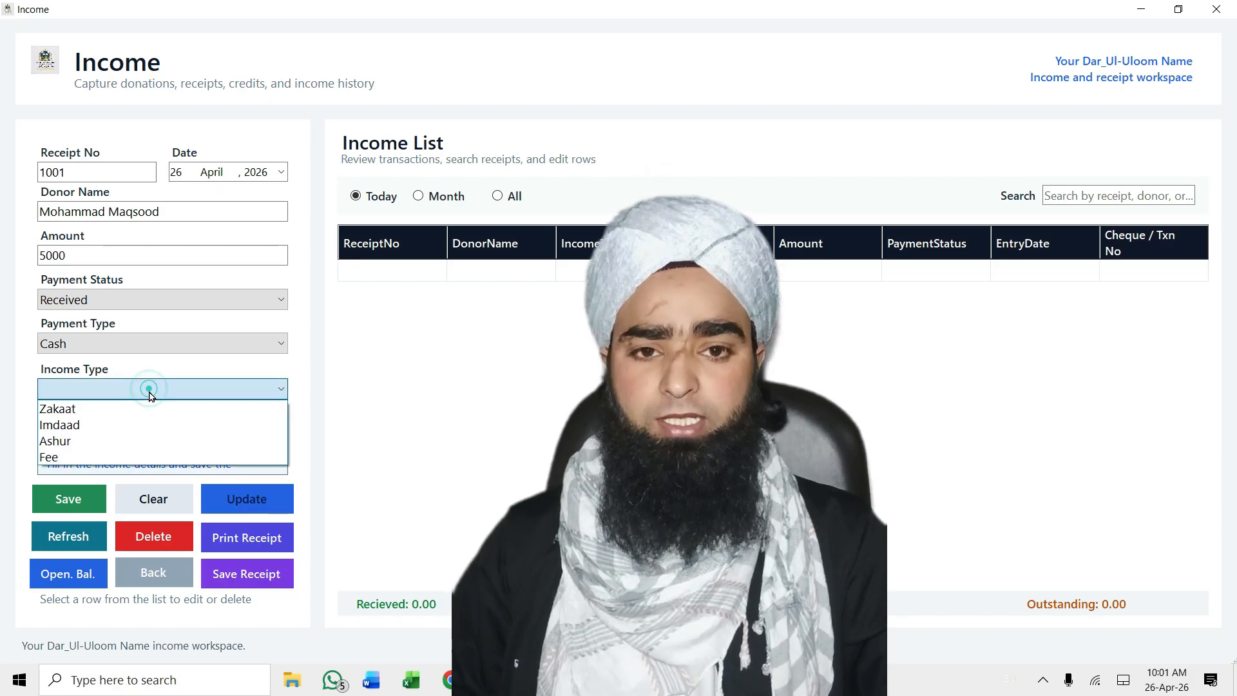
left_click(126, 407)
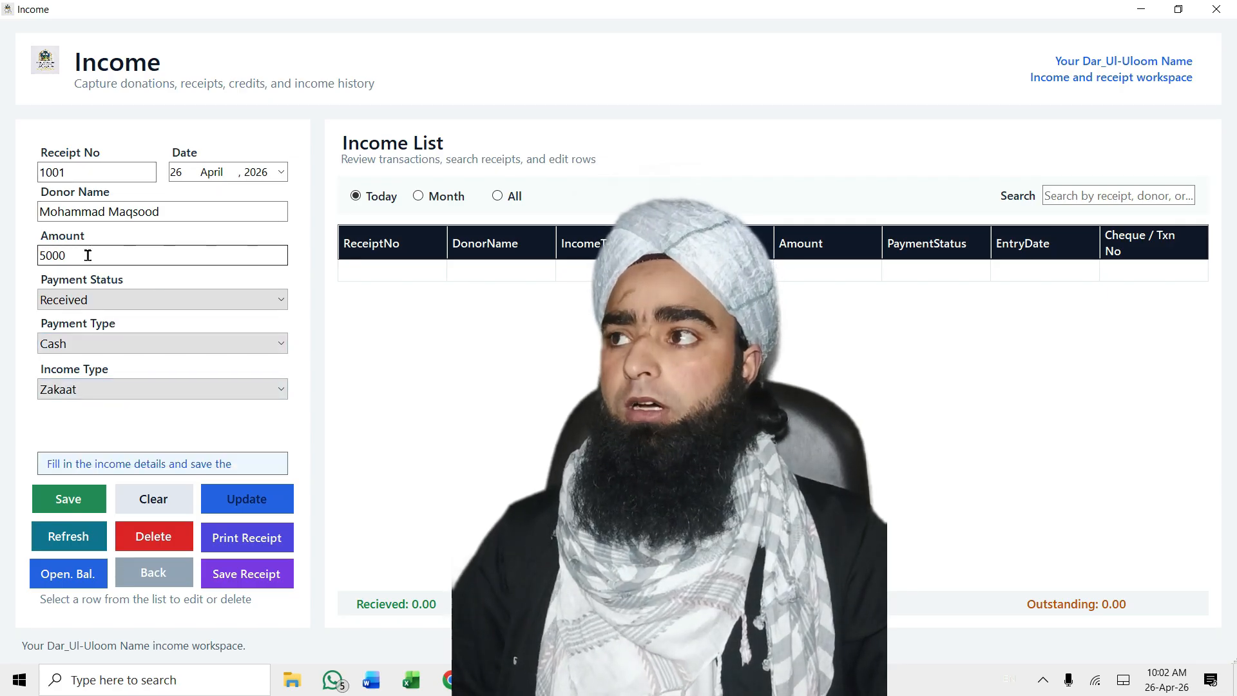
Save the income entry, dismiss the confirmation, and close the Income screen
left_click(69, 500)
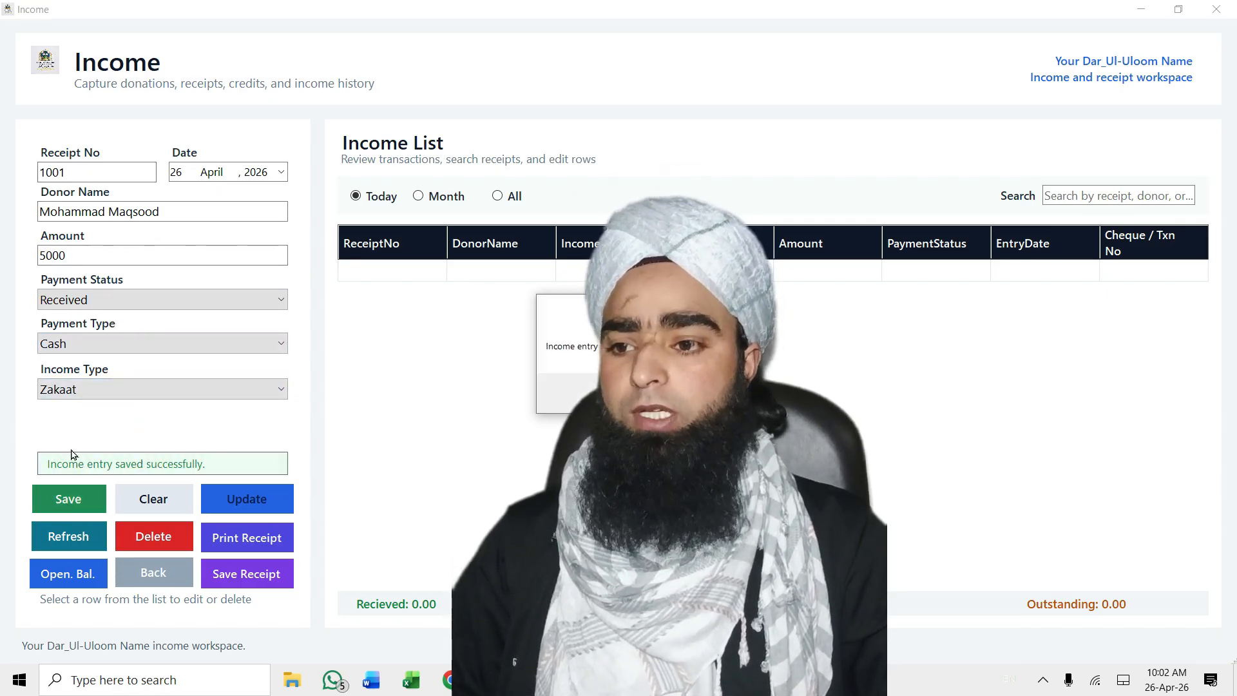
key("Return")
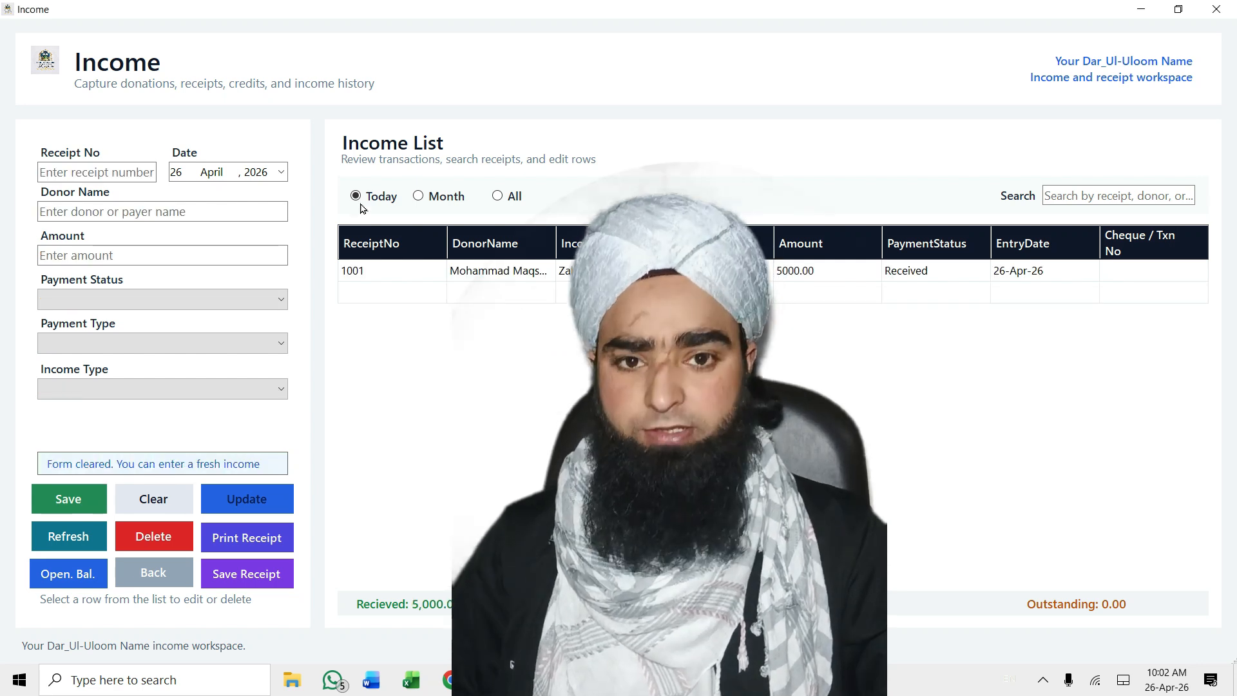
left_click(153, 572)
key("Return")
Leave the income screen and relaunch the accounting system from the taskbar
left_click(334, 134)
left_click(222, 128)
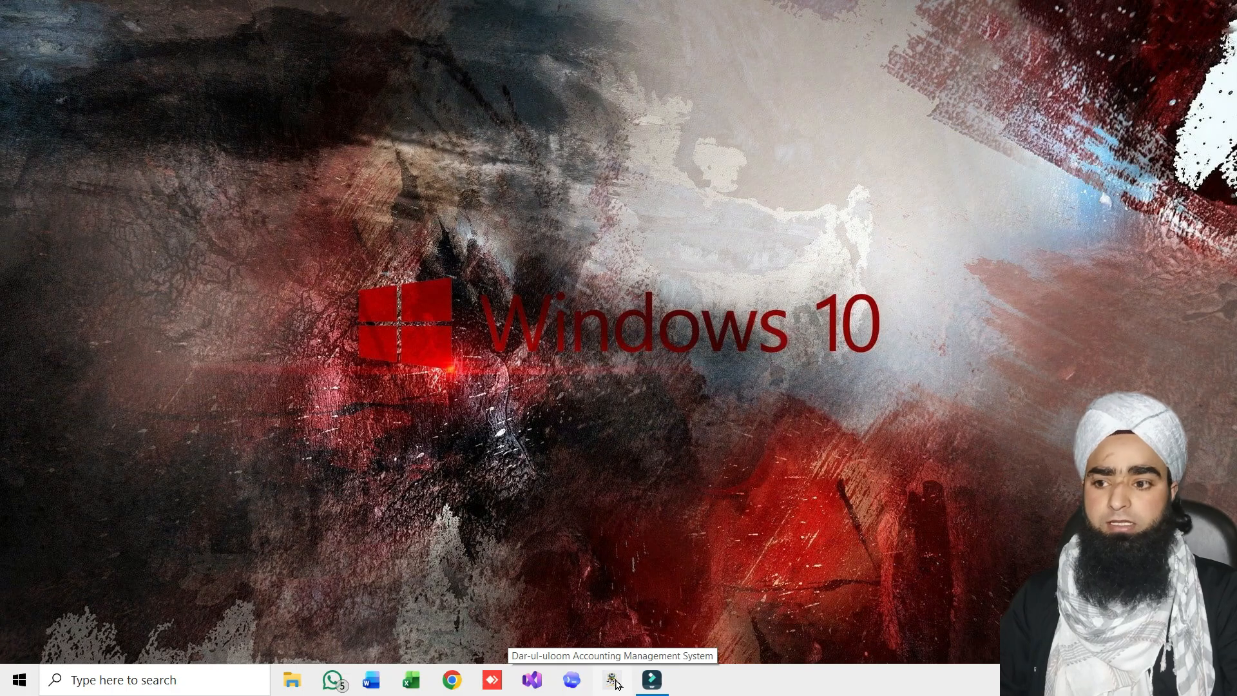
left_click(617, 685)
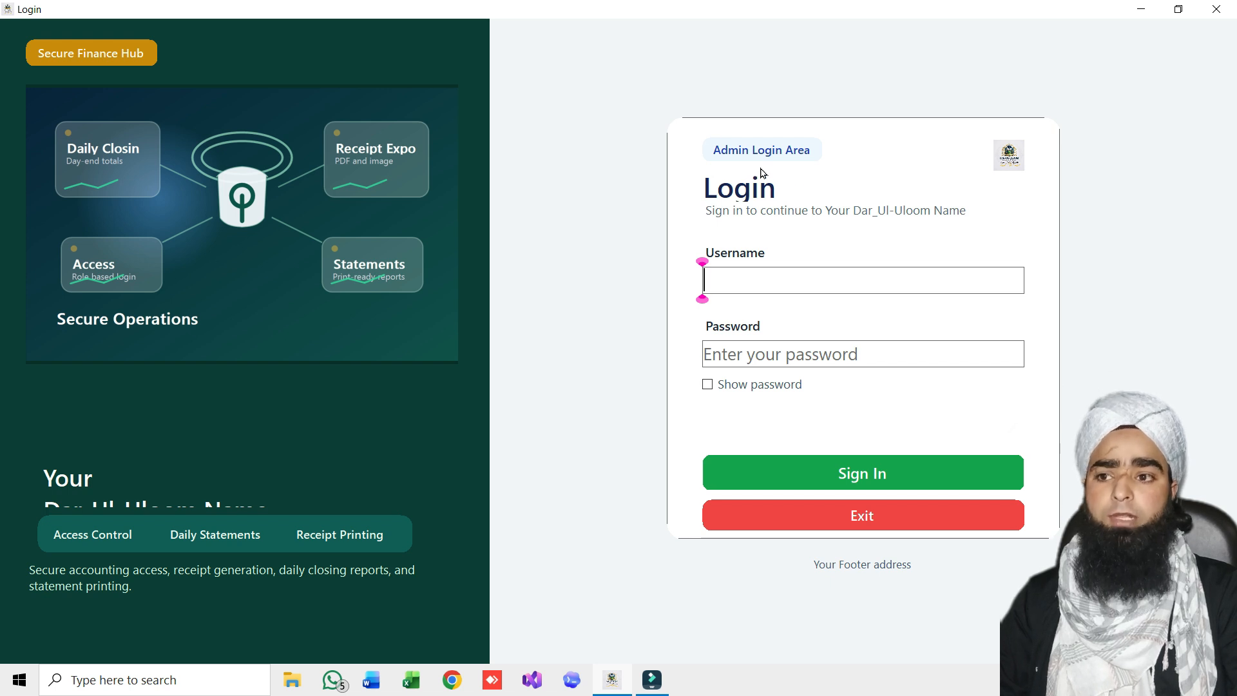
Attempt a sign-in with a mistyped username to trigger the user-not-found error
left_click(772, 278)
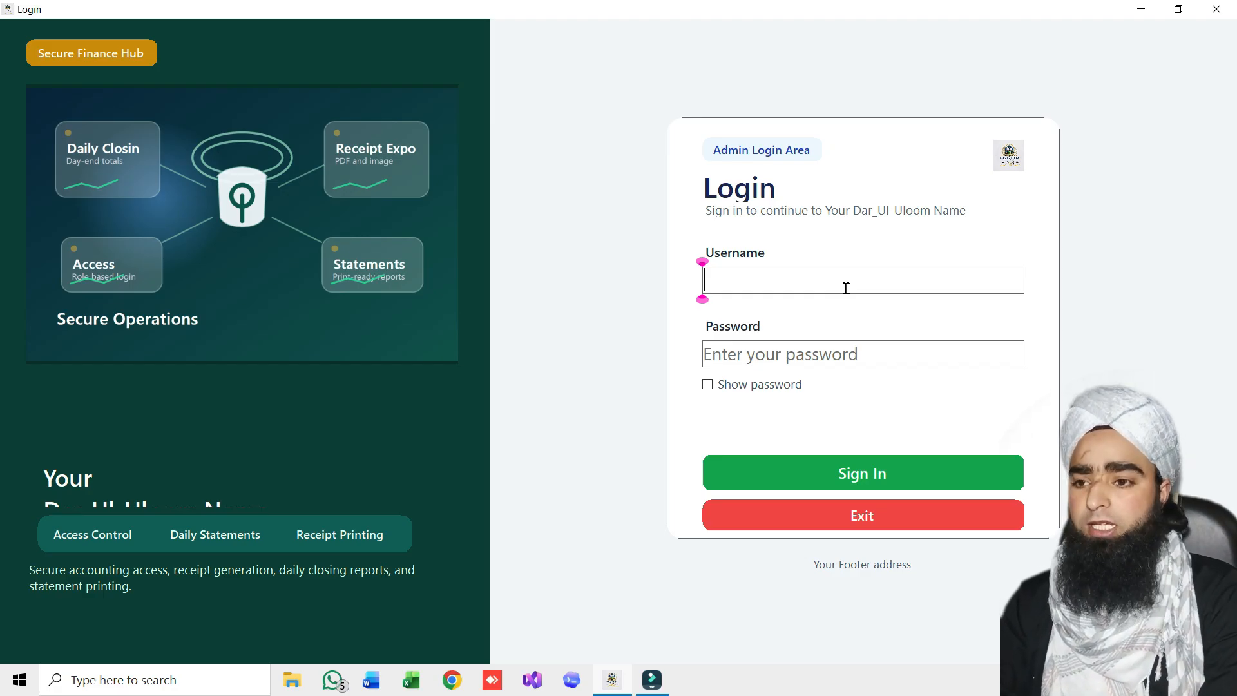
type("A")
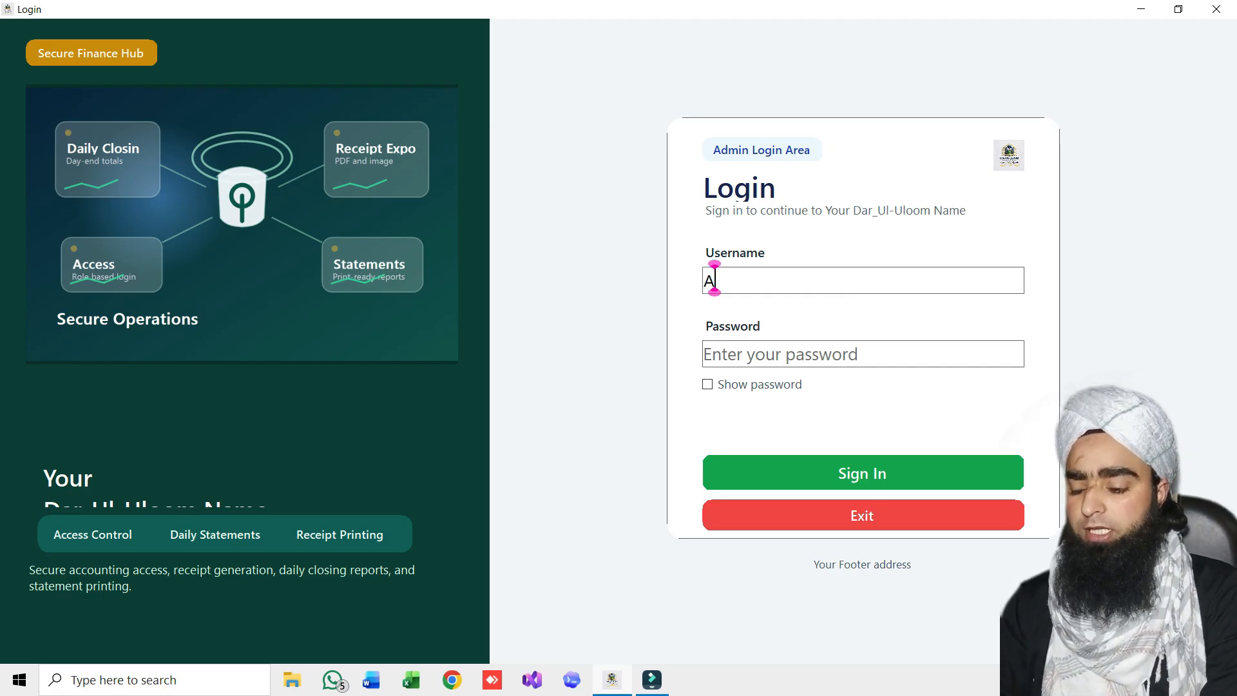
type("adil")
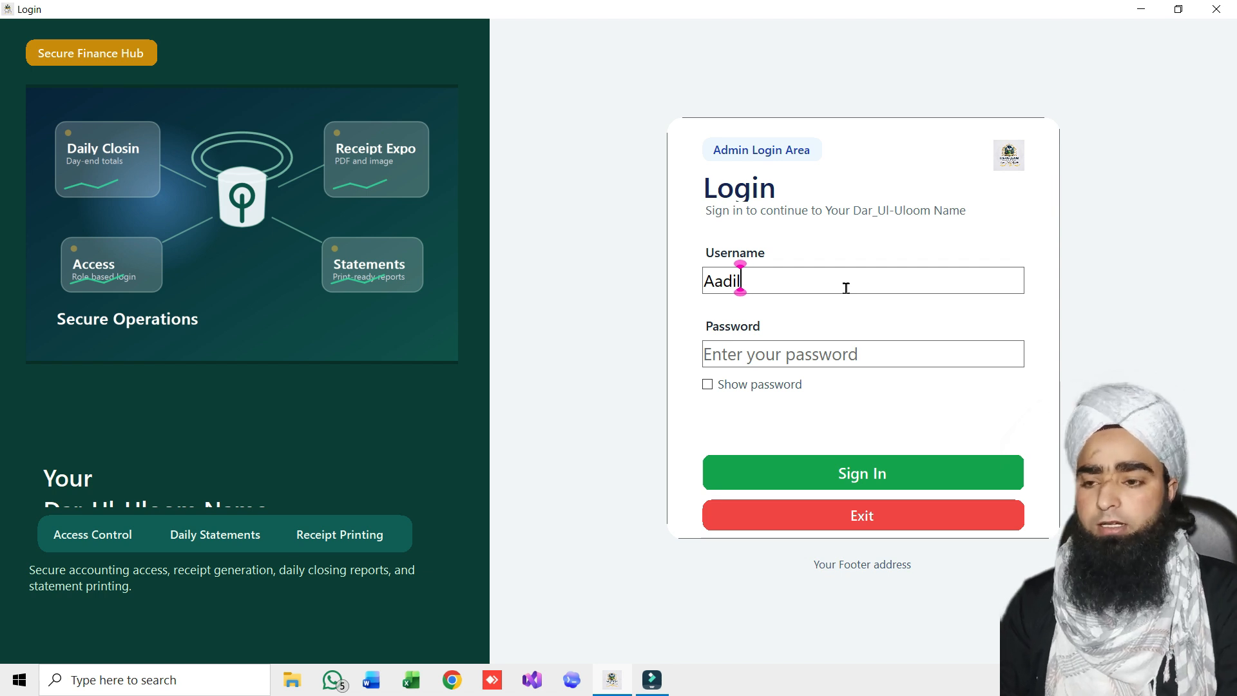
left_click(812, 362)
type("123")
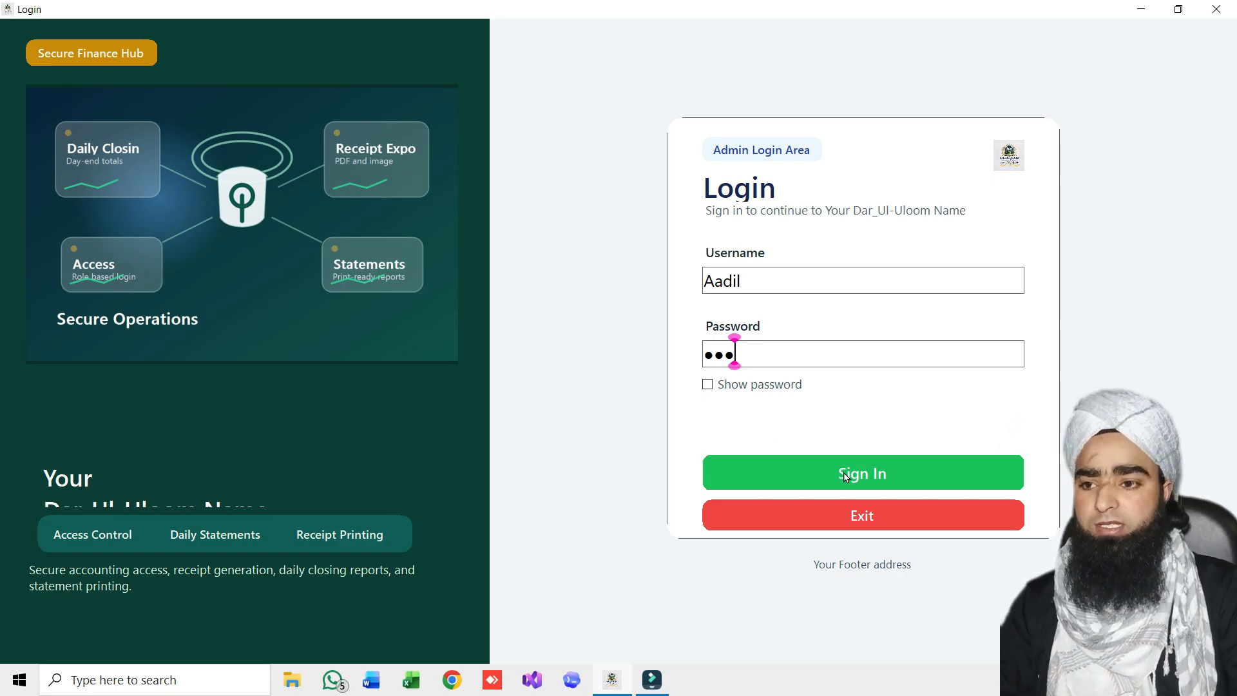
left_click(810, 285)
type("rty")
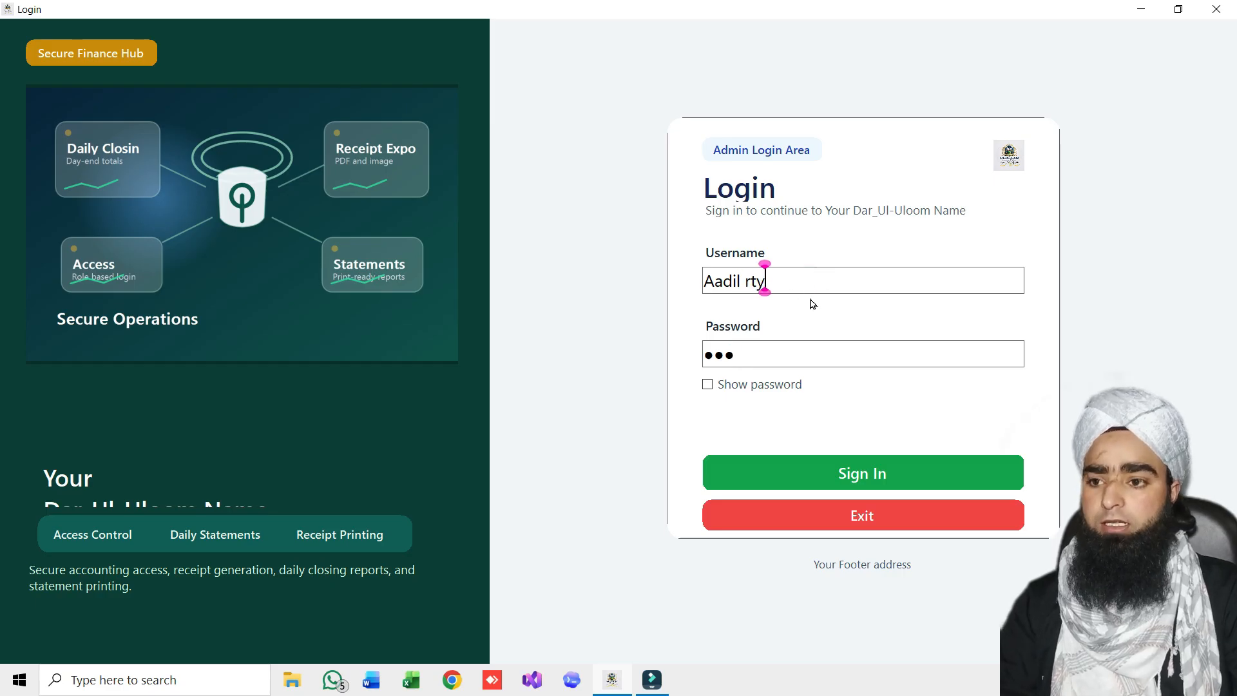
left_click(837, 475)
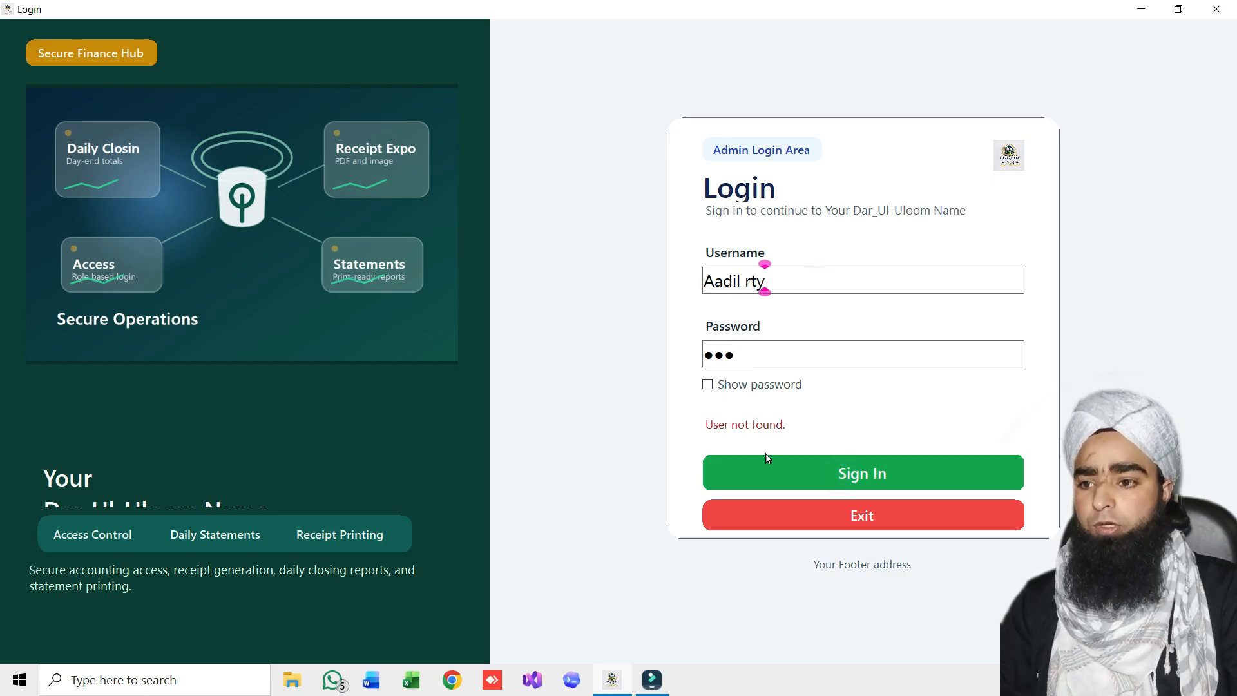
Fix the username, retry with a wrong password, then sign in with correct credentials
key("BackSpace")
key("BackSpace")
key("BackSpace")
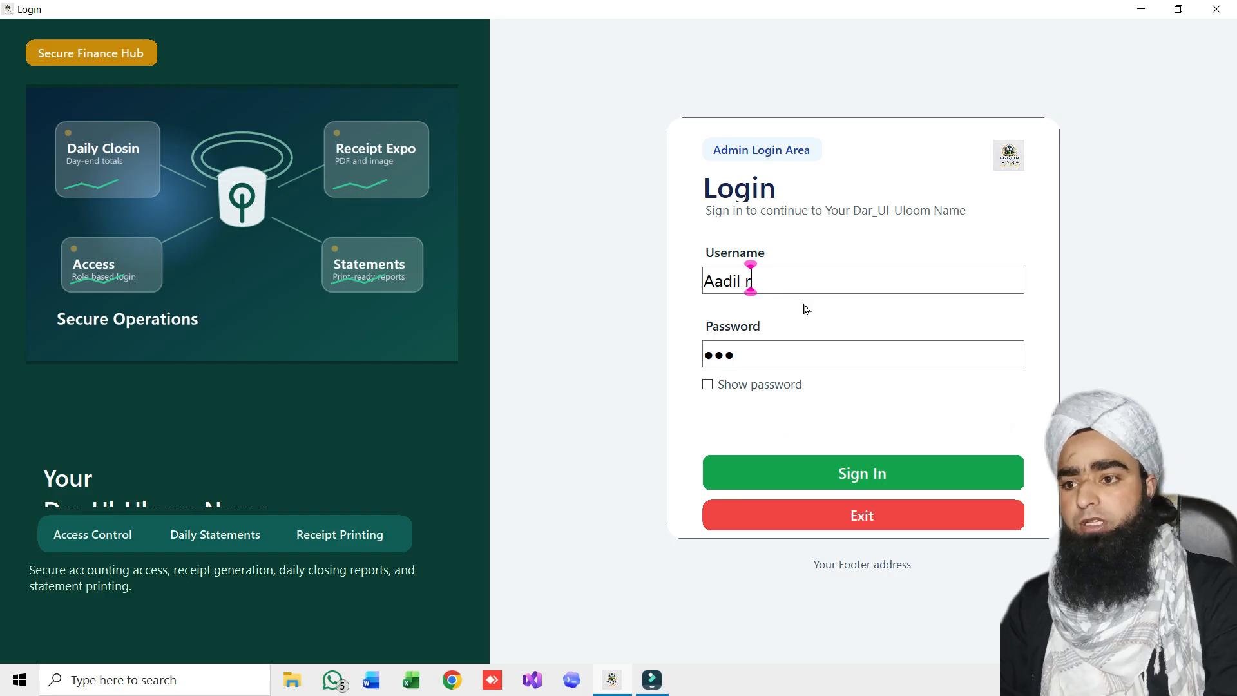
left_click(759, 353)
type("4567")
left_click(892, 477)
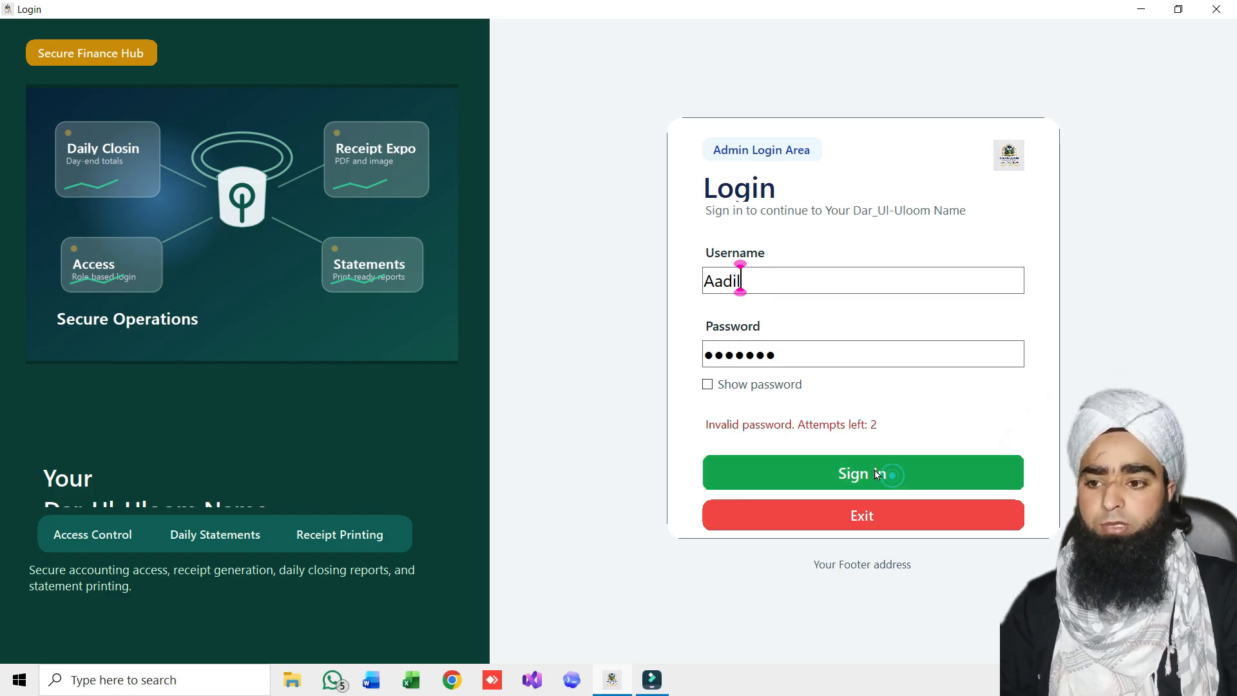
left_click(822, 356)
key("BackSpace")
key("BackSpace")
key("BackSpace")
key("BackSpace")
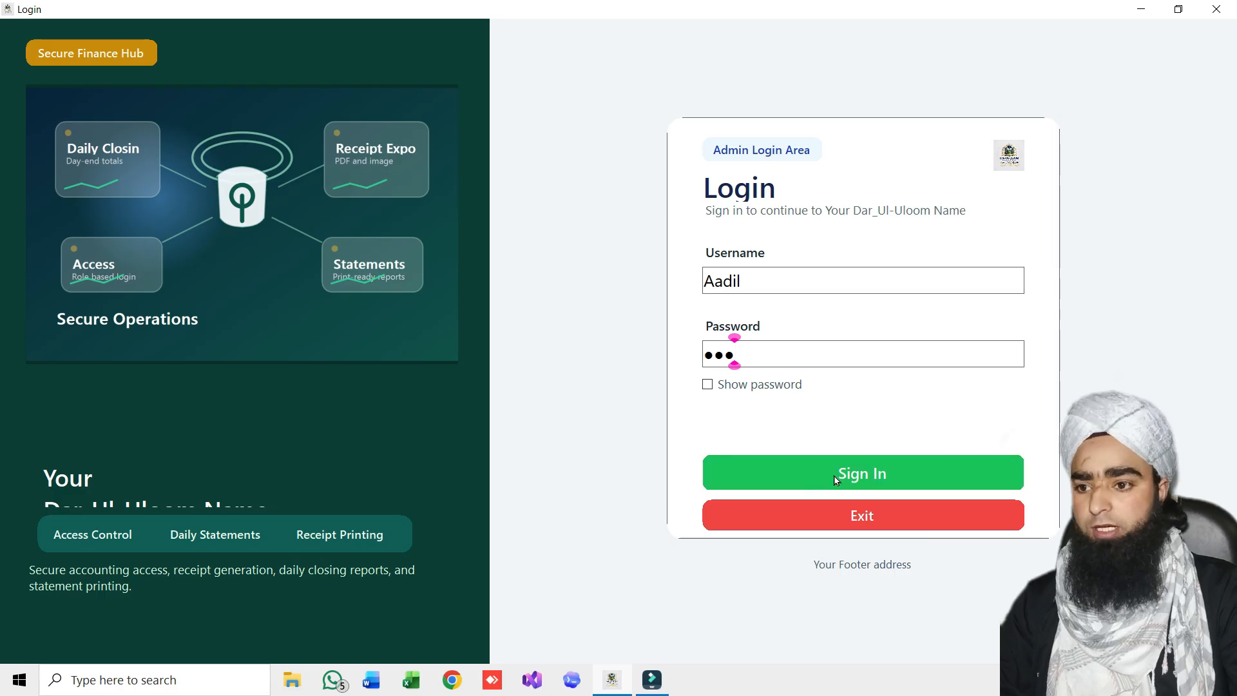
left_click(868, 473)
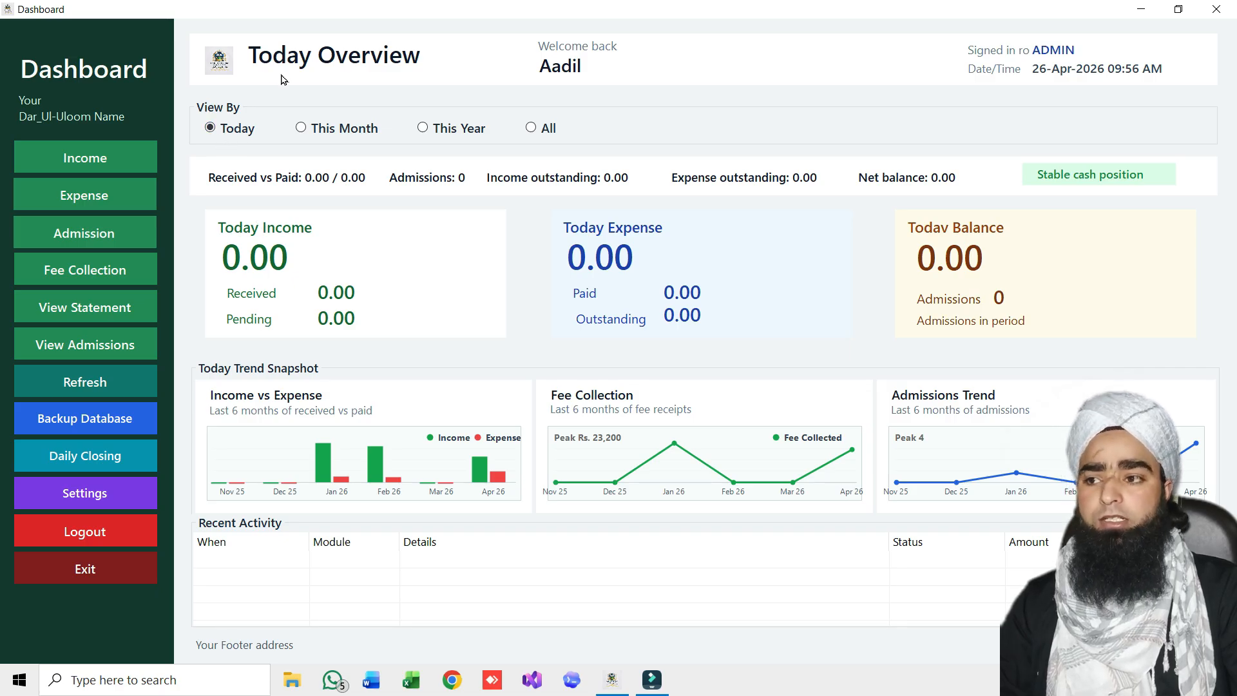
Set View By to This Month, showing income 20,154.00 and expense 8,400.00
left_click(306, 132)
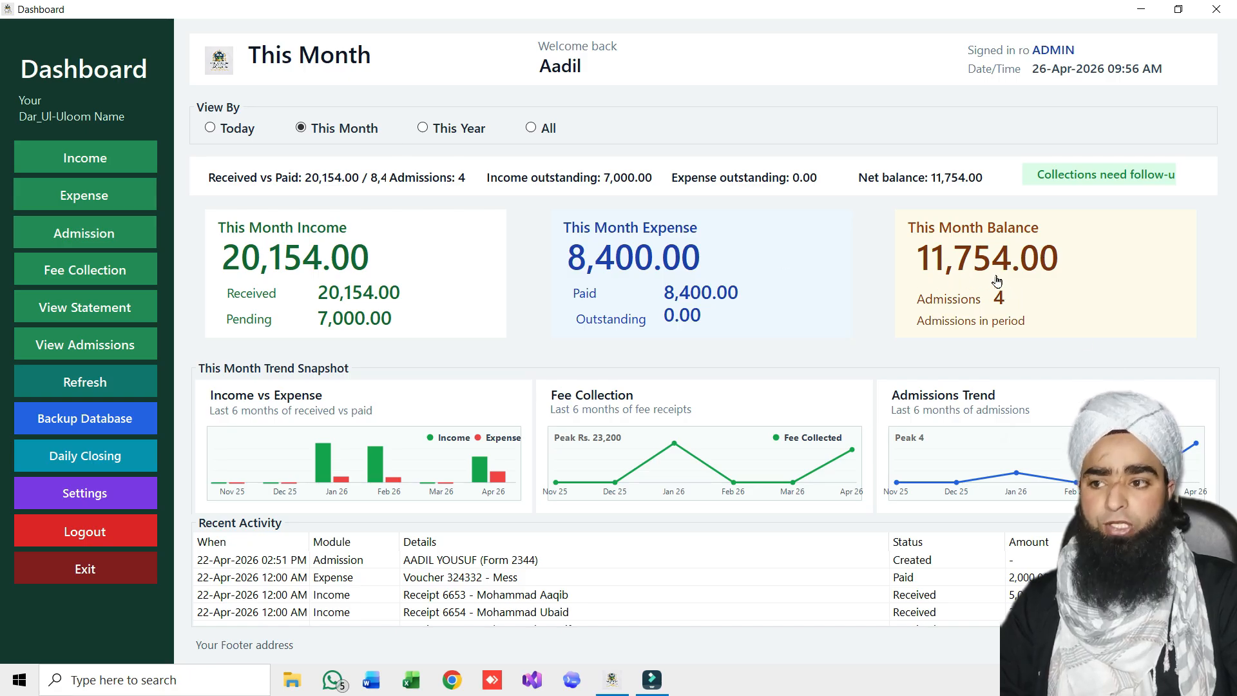
Set the dashboard's View By option to This Year
left_click(436, 135)
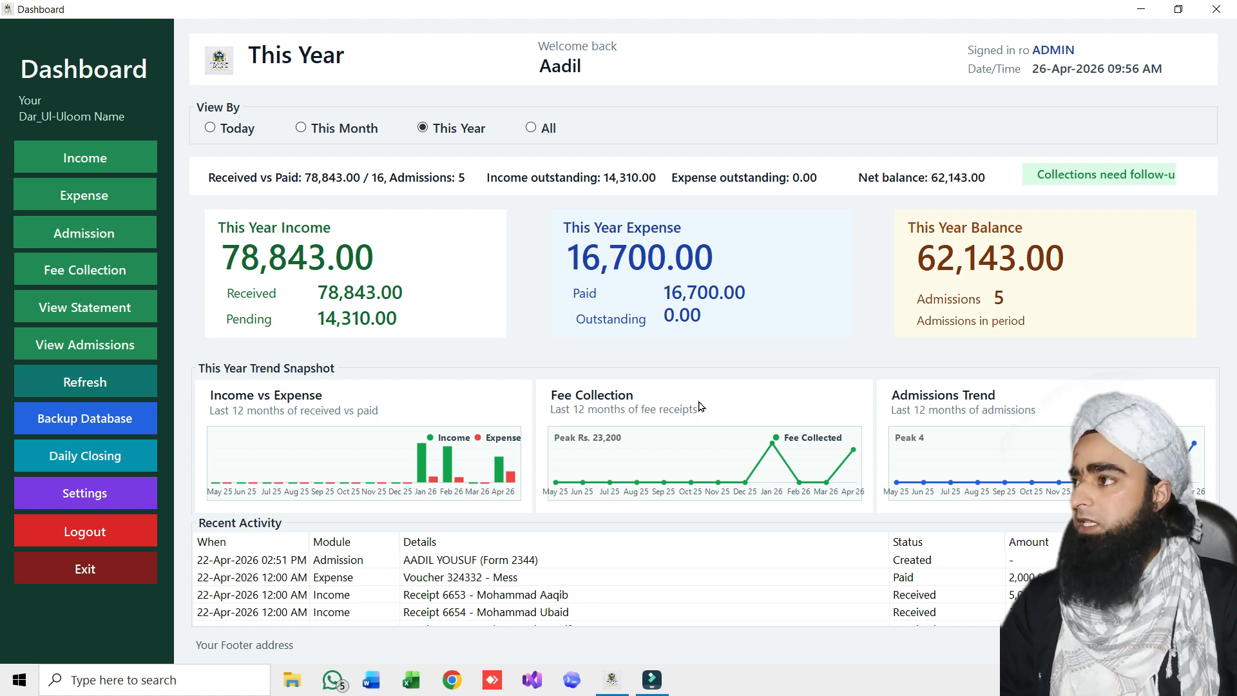
Review the Recent Activity list, then set View By back to Today
scroll(802, 612, "down", 2)
scroll(600, 588, "up", 2)
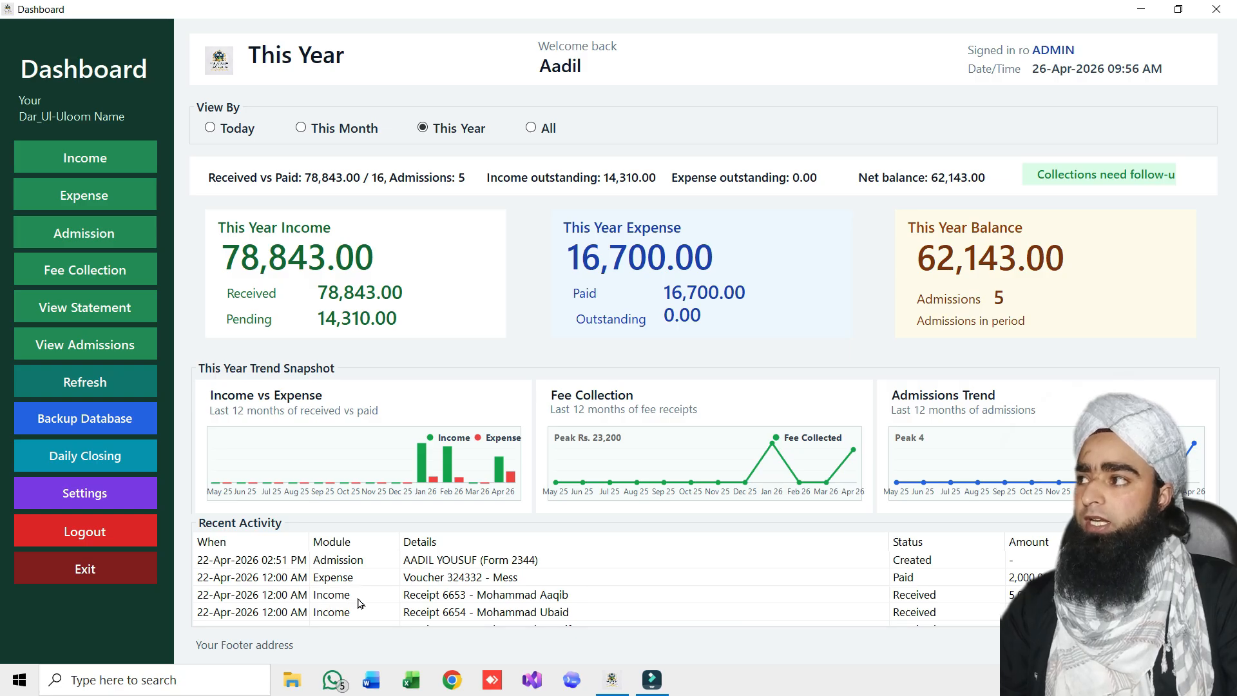
scroll(370, 611, "down", 1)
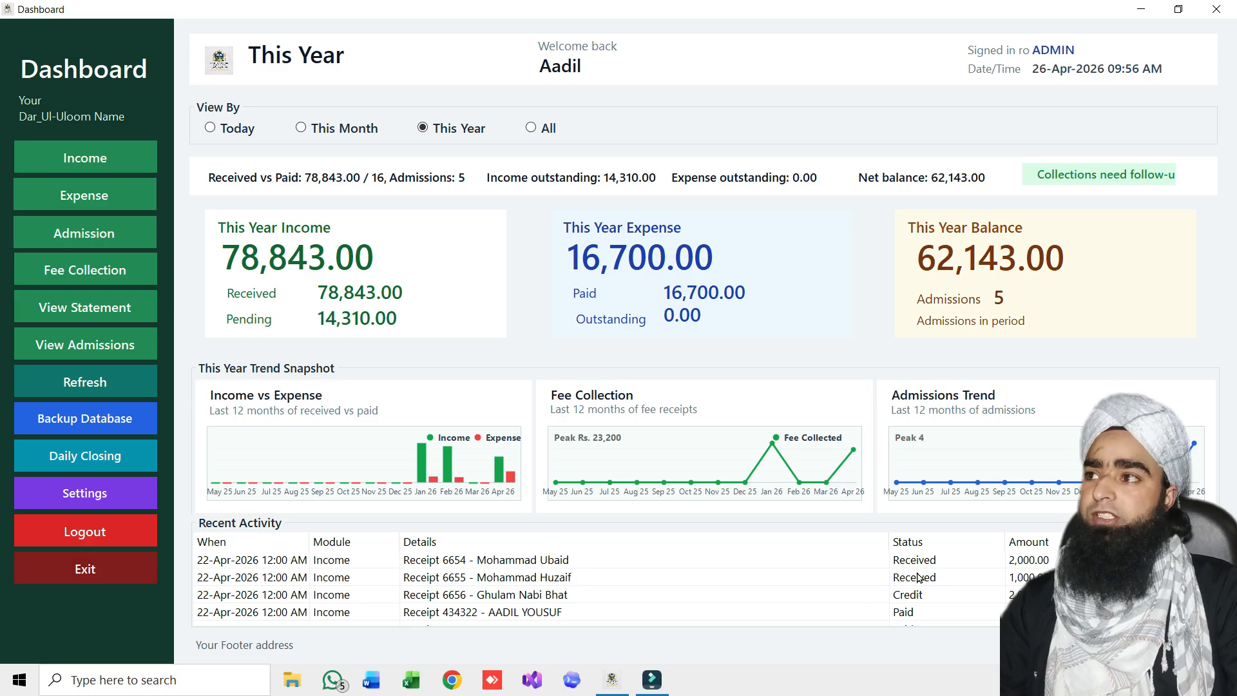
scroll(542, 586, "up", 1)
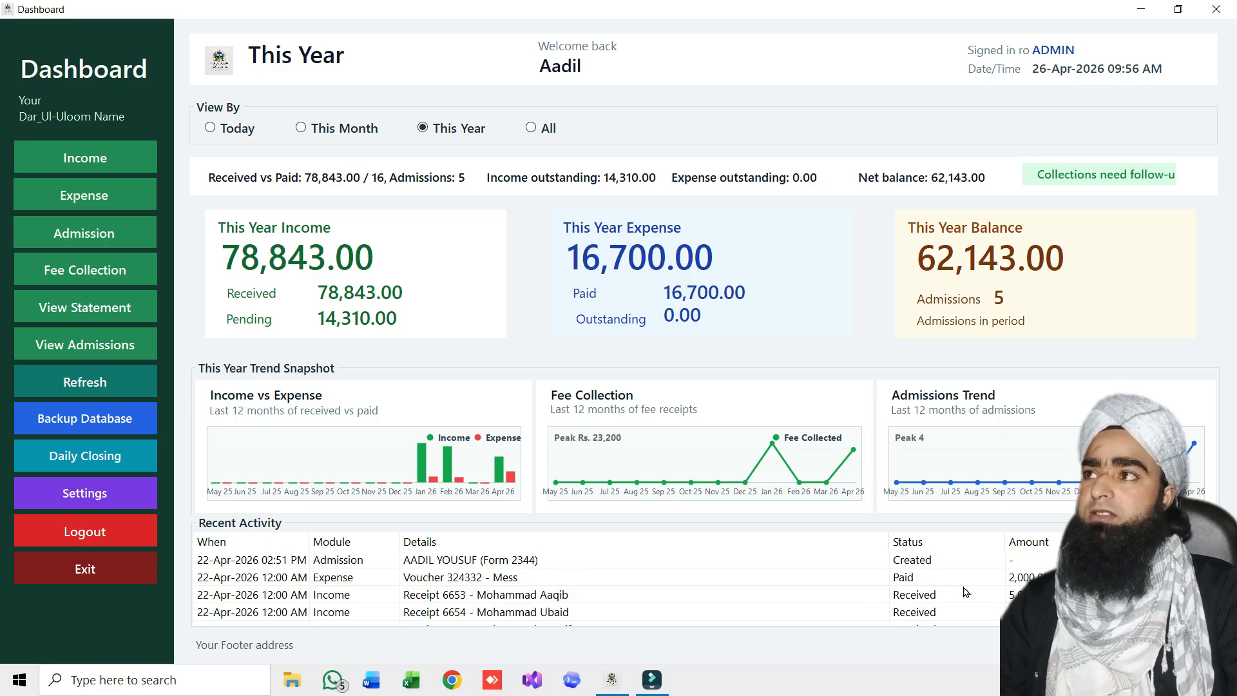
left_click(210, 128)
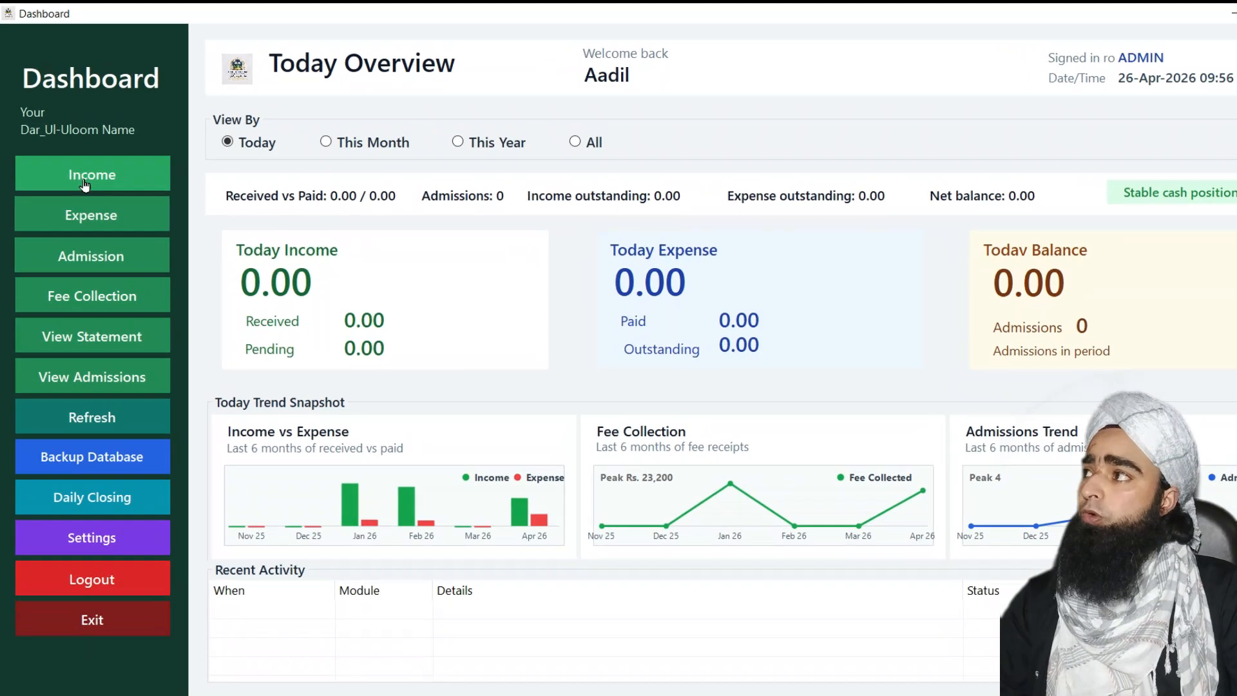
Open the Income form from the Dashboard sidebar
left_click(89, 189)
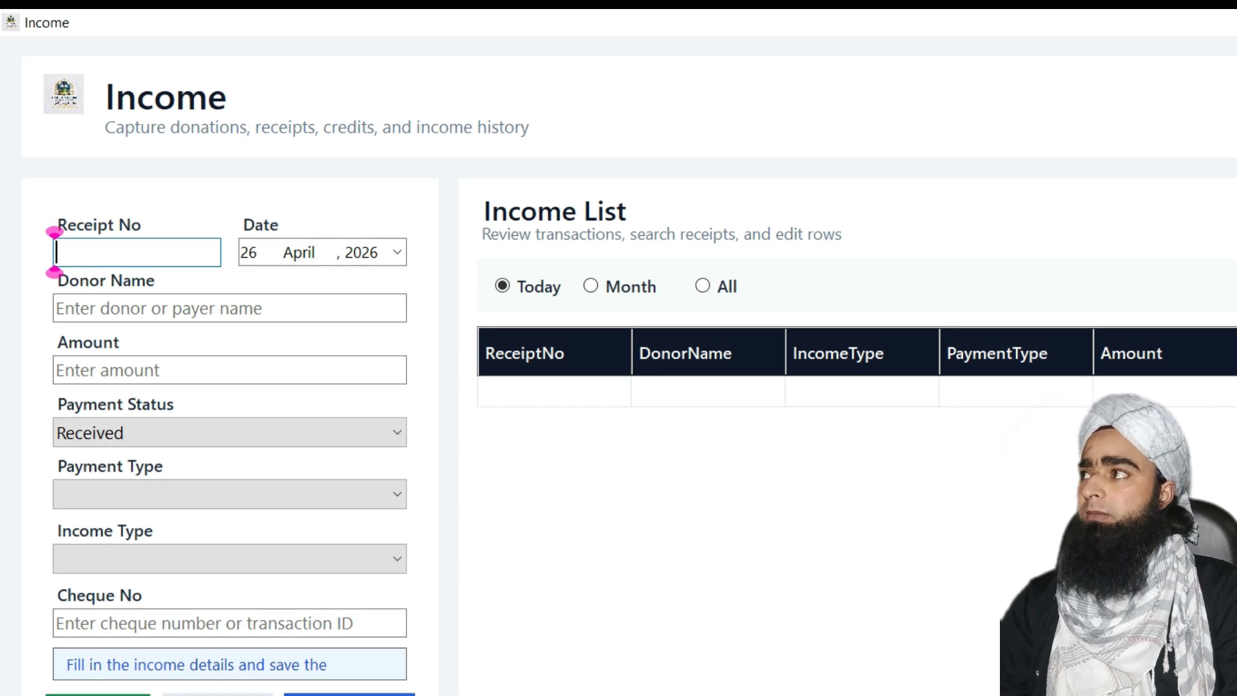
Enter receipt number 1001 and pick 26 April 2026 in the date calendar
type("1001")
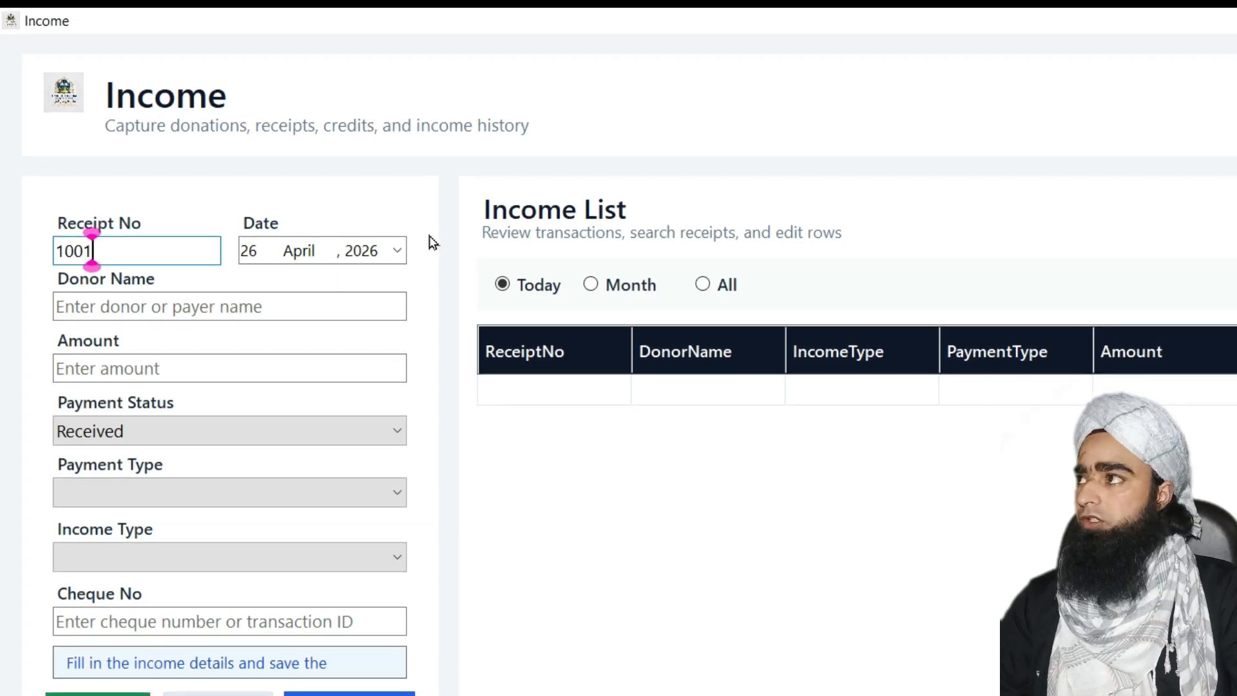
left_click(397, 249)
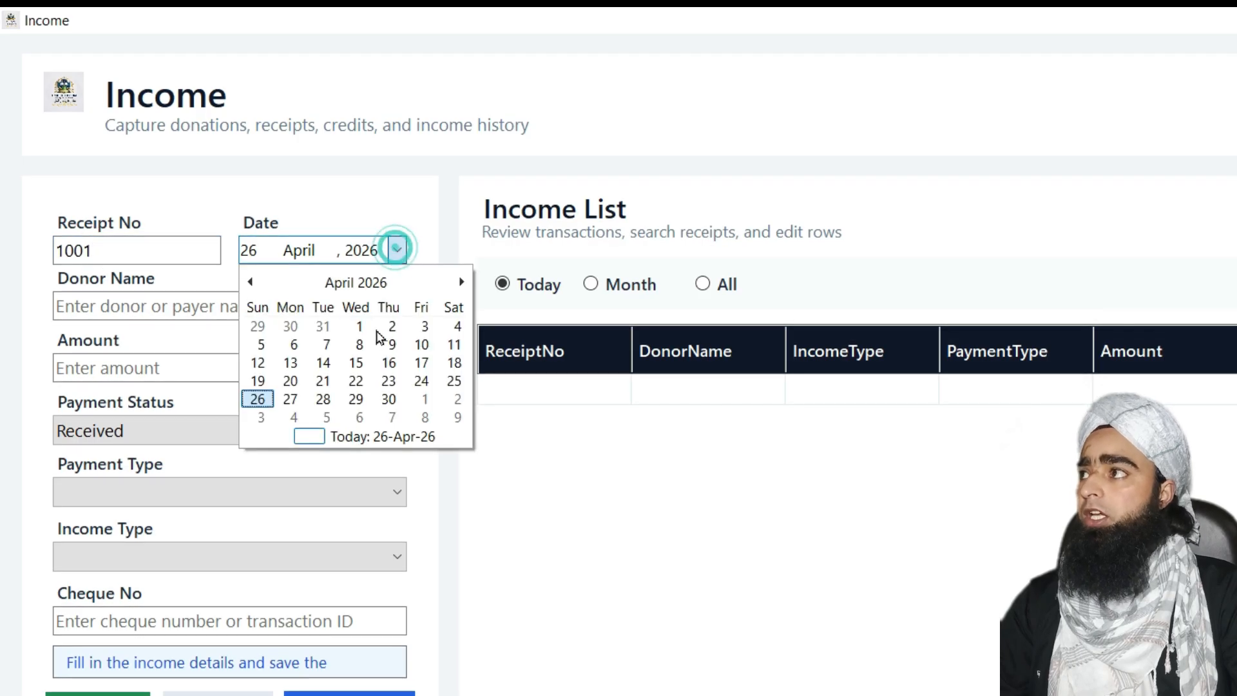
left_click(356, 282)
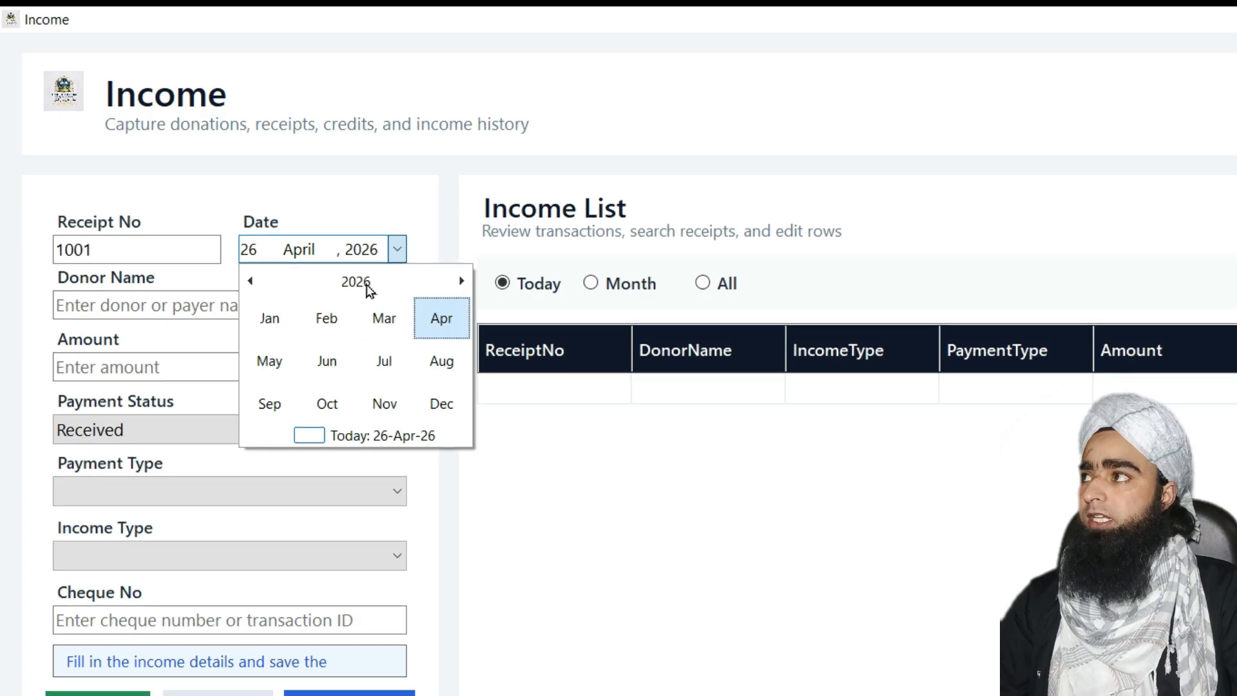
left_click(366, 287)
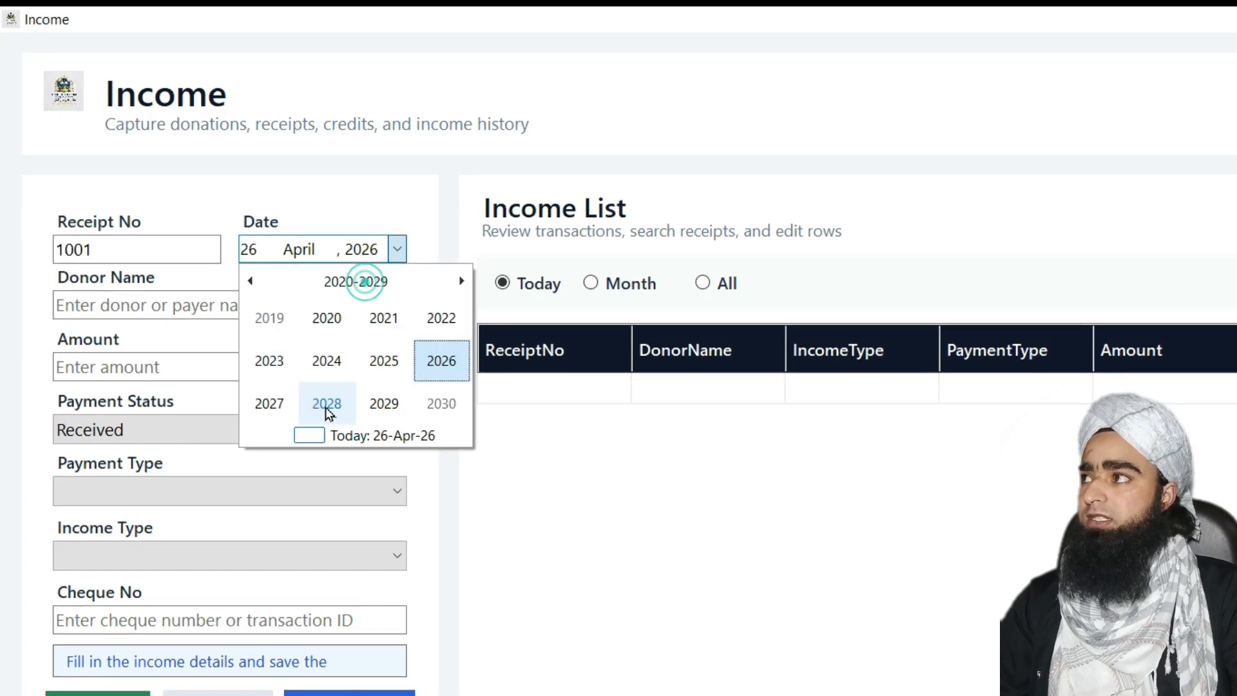
left_click(432, 363)
left_click(440, 317)
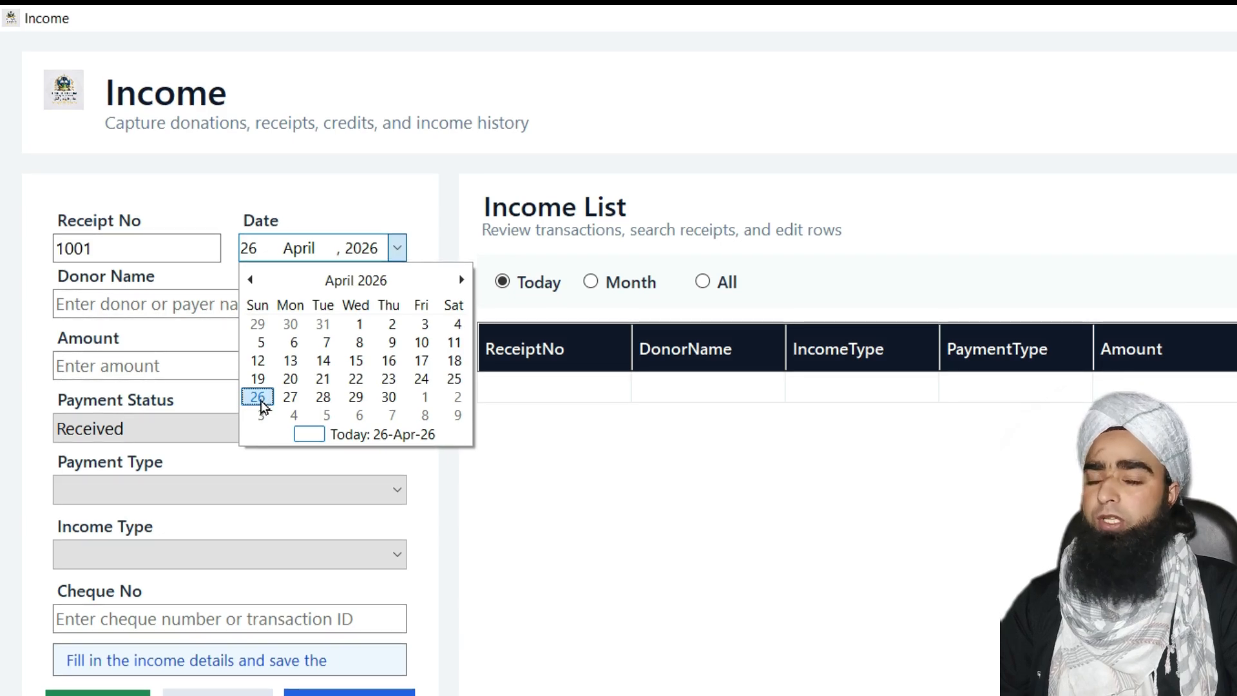
left_click(258, 397)
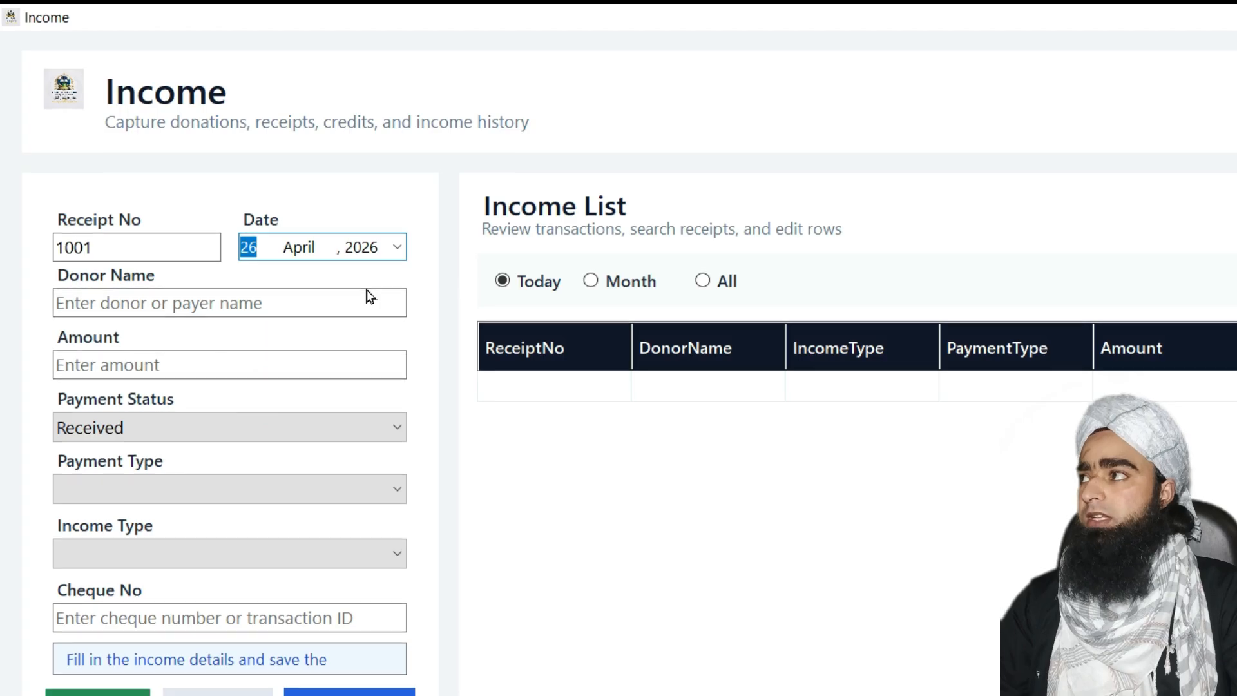
Type the donor's full name and an amount of 5000 into the Income form
left_click(137, 308)
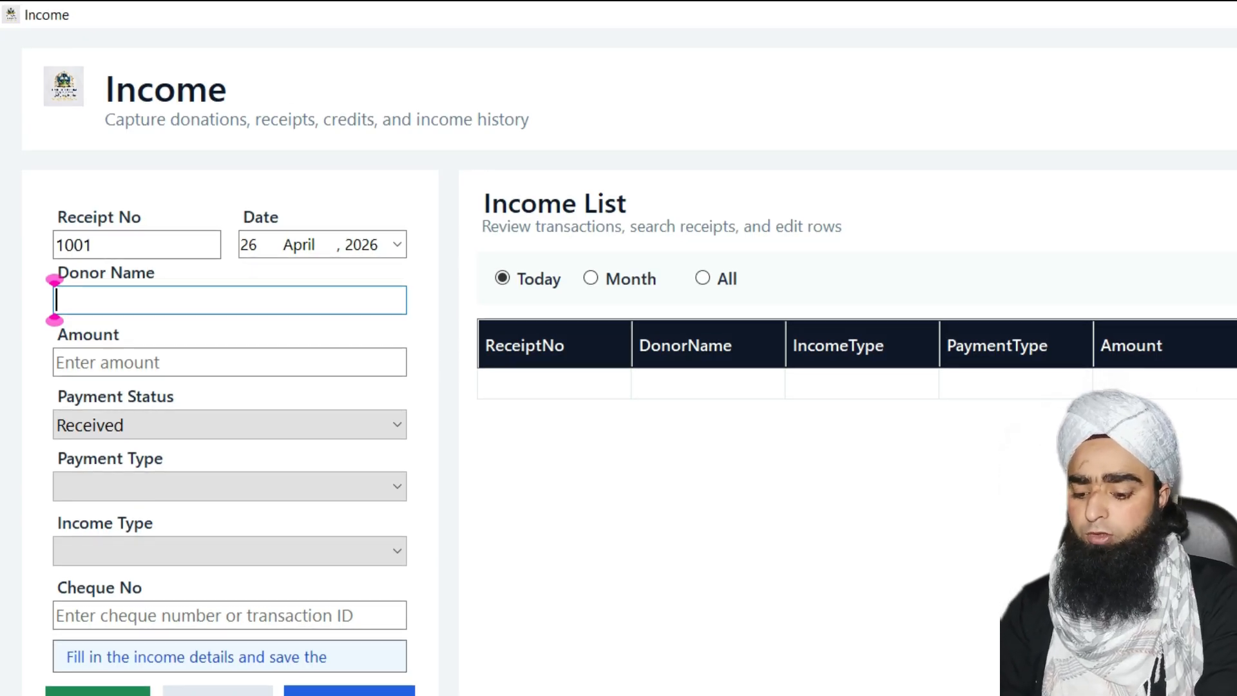
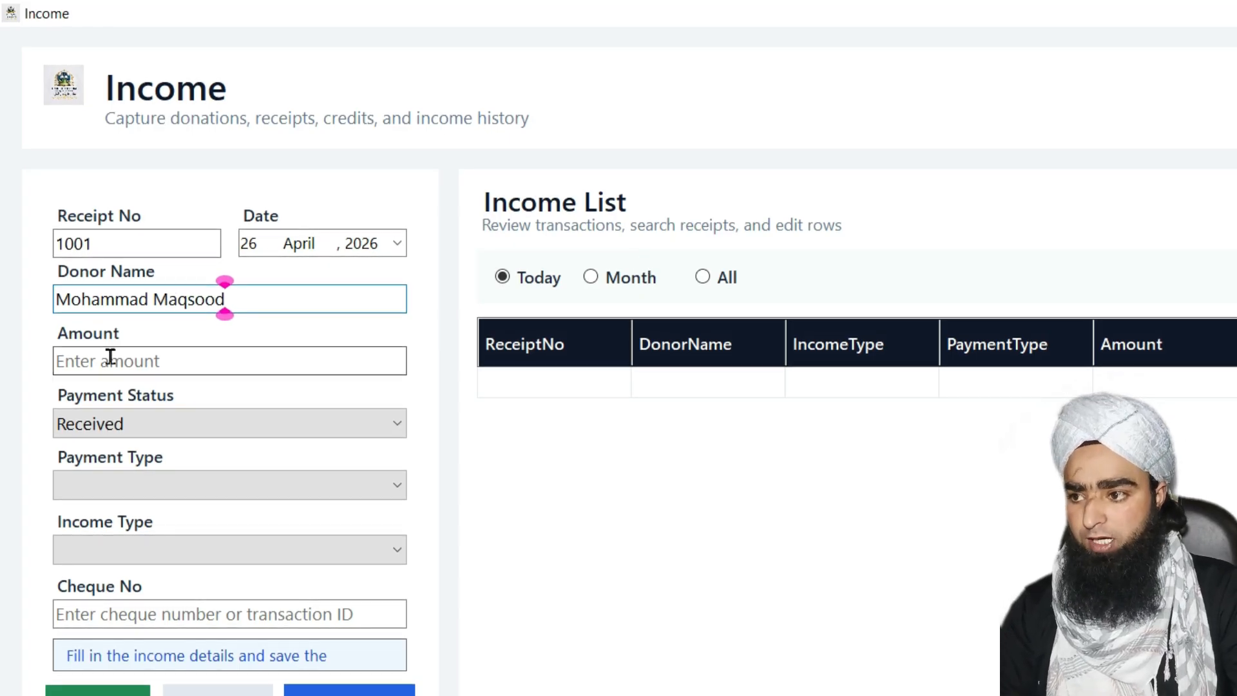
left_click(133, 359)
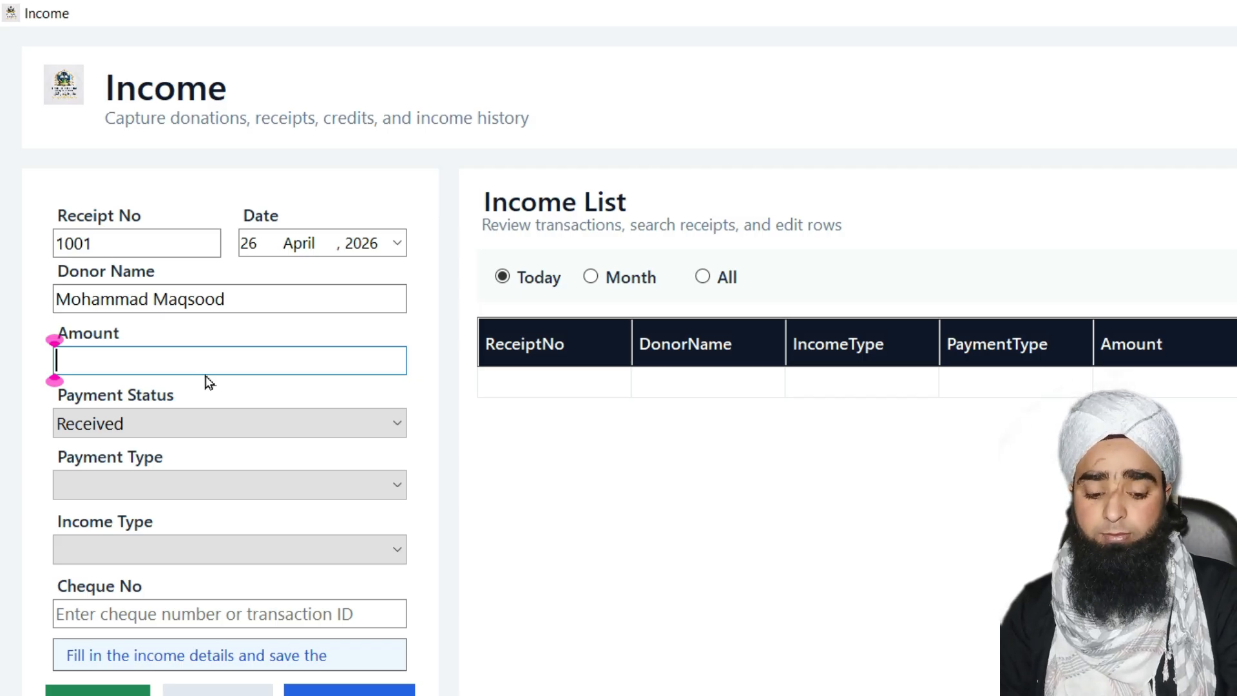
type("5000")
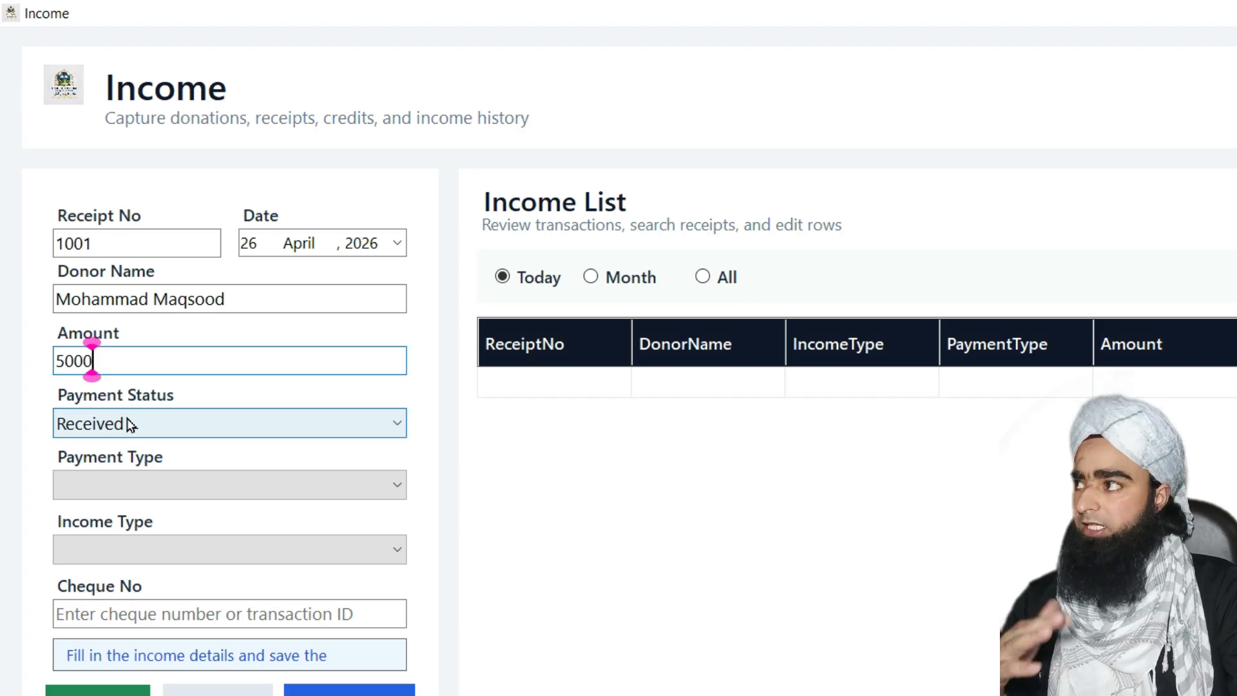
Leave receipt 1001's payment status on Received and list the Cash, Cheque, Bank payment types
left_click(178, 428)
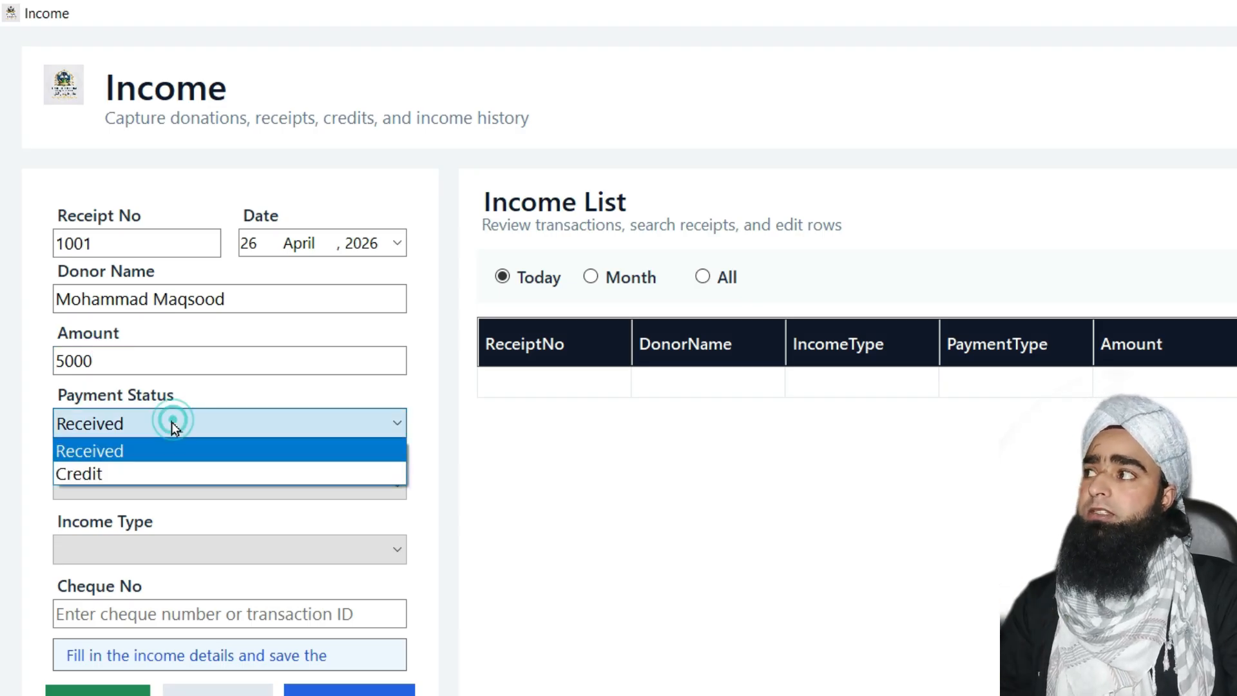
left_click(112, 454)
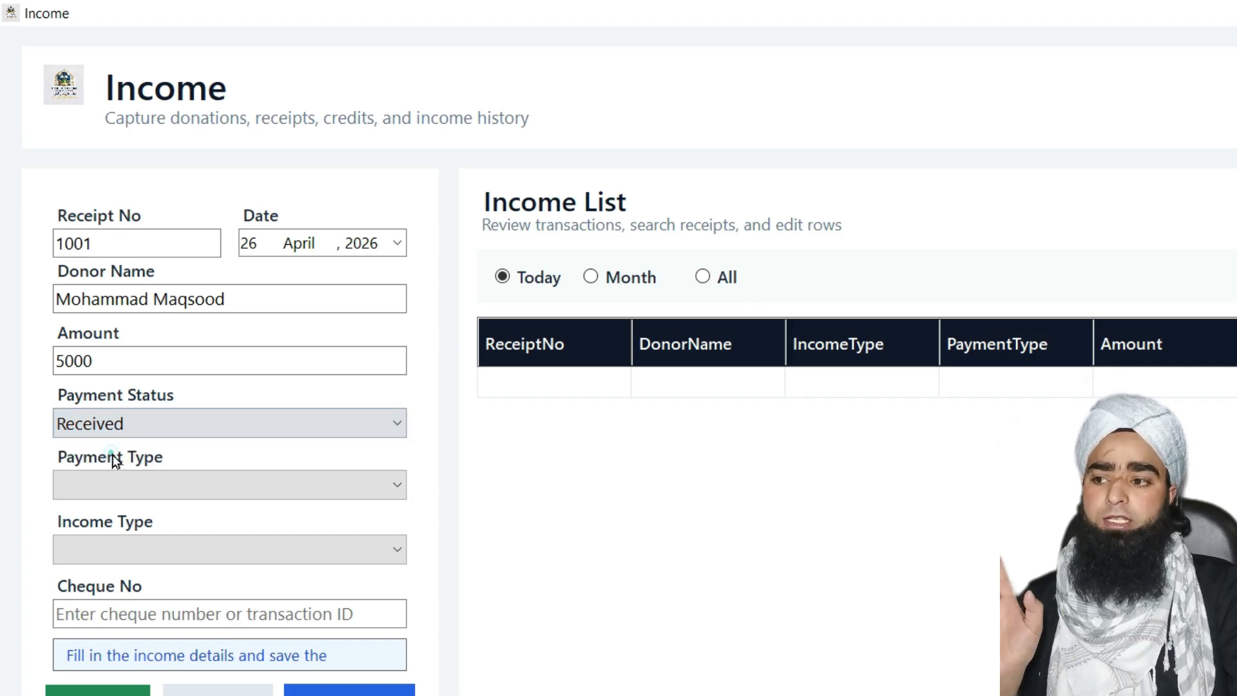
left_click(306, 420)
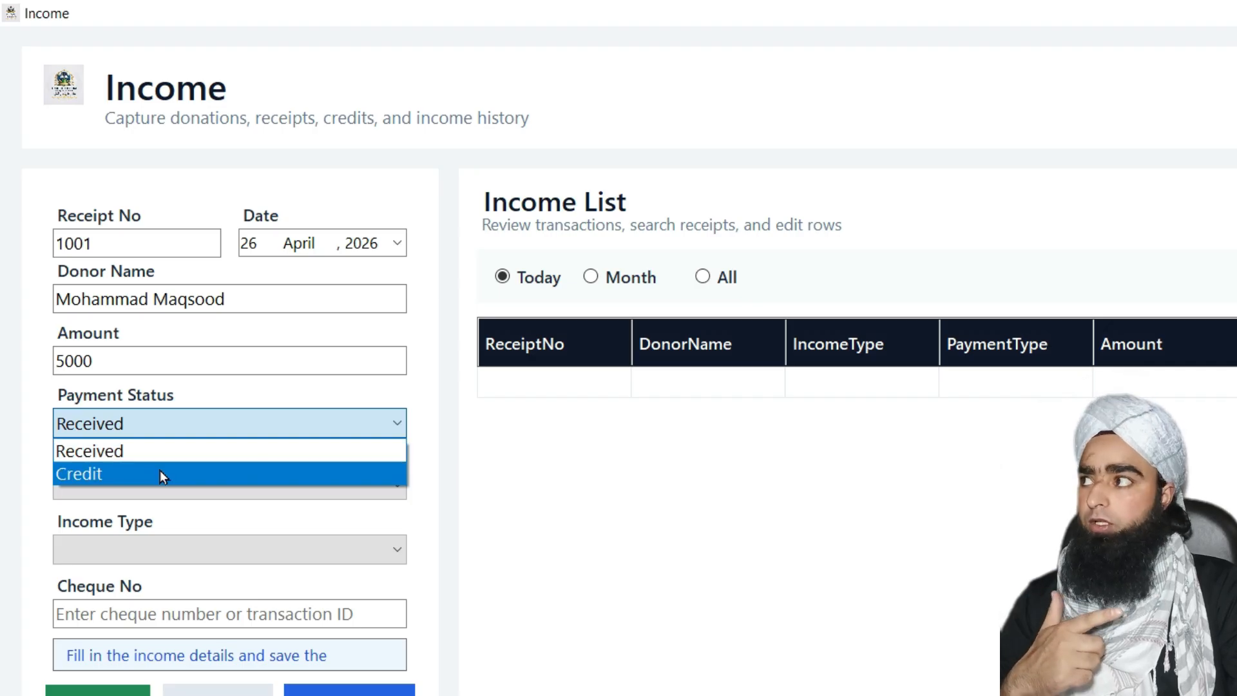
left_click(192, 444)
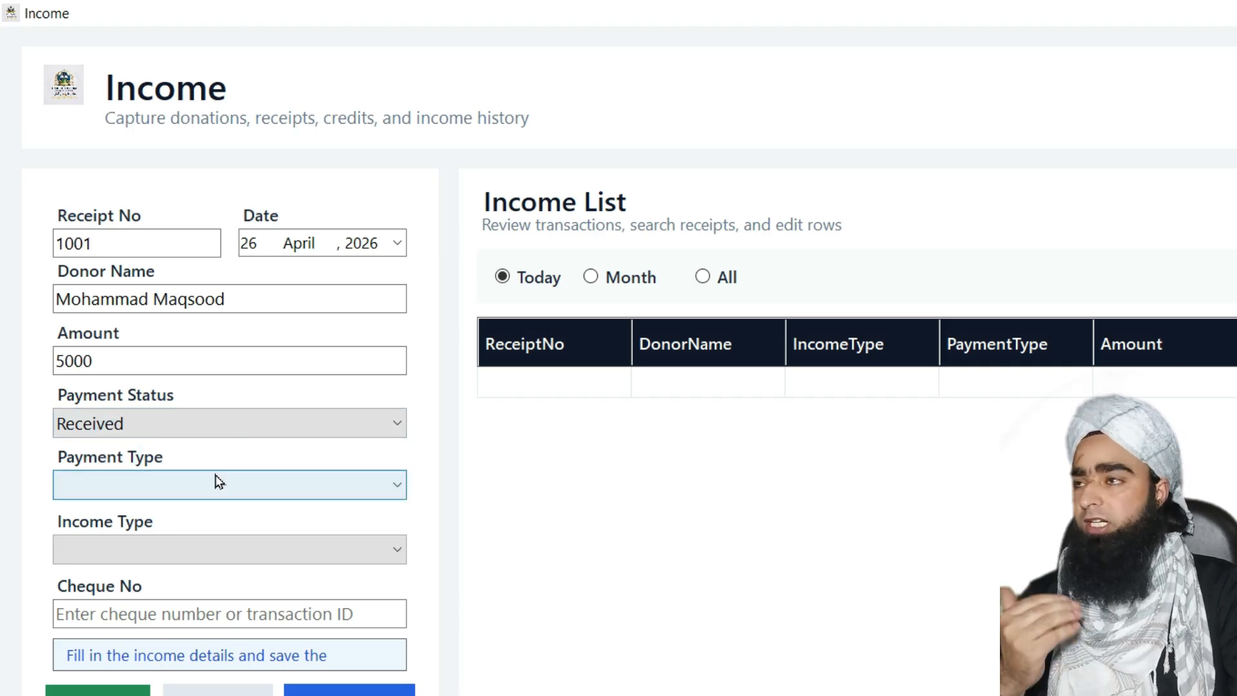
left_click(174, 488)
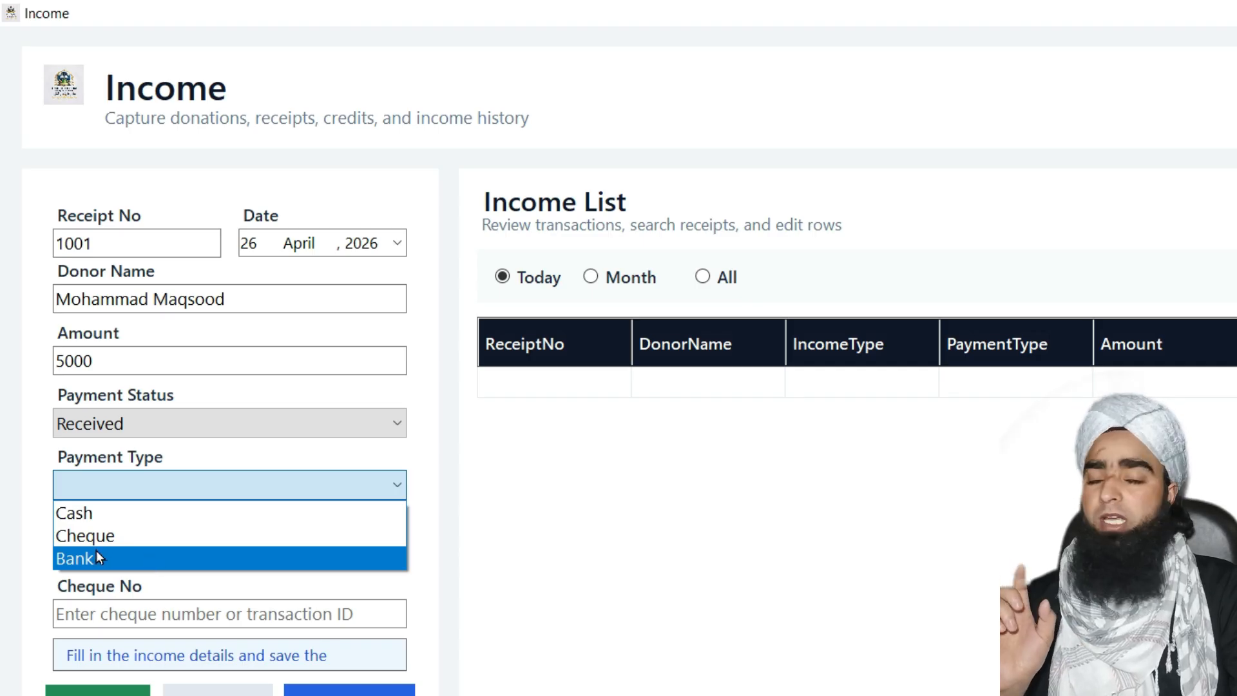
Choose Cash as receipt 1001's payment type and Zakaat as its income type
left_click(126, 512)
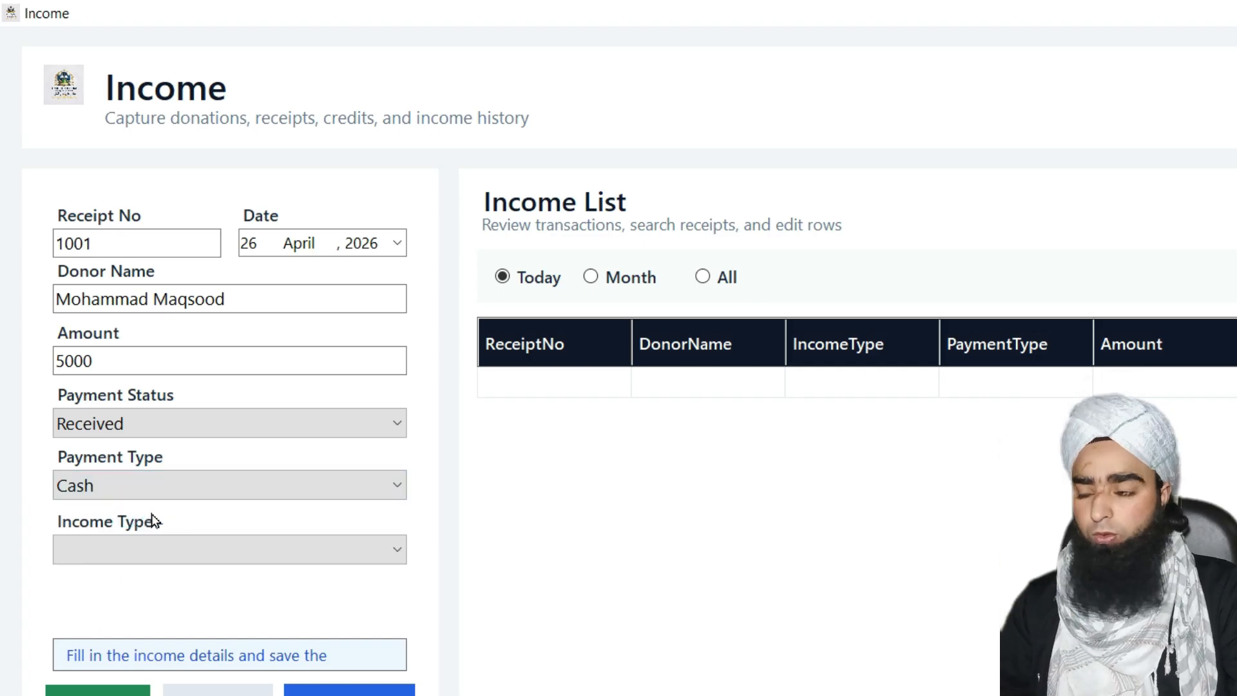
left_click(211, 551)
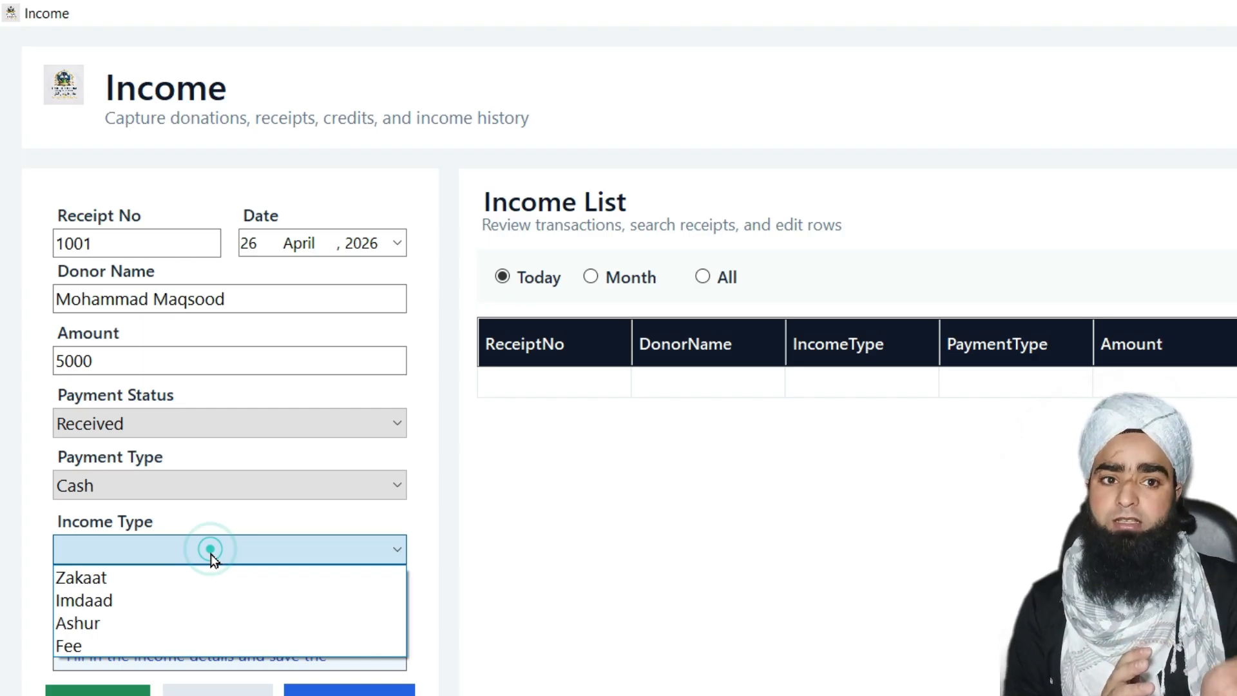
left_click(179, 575)
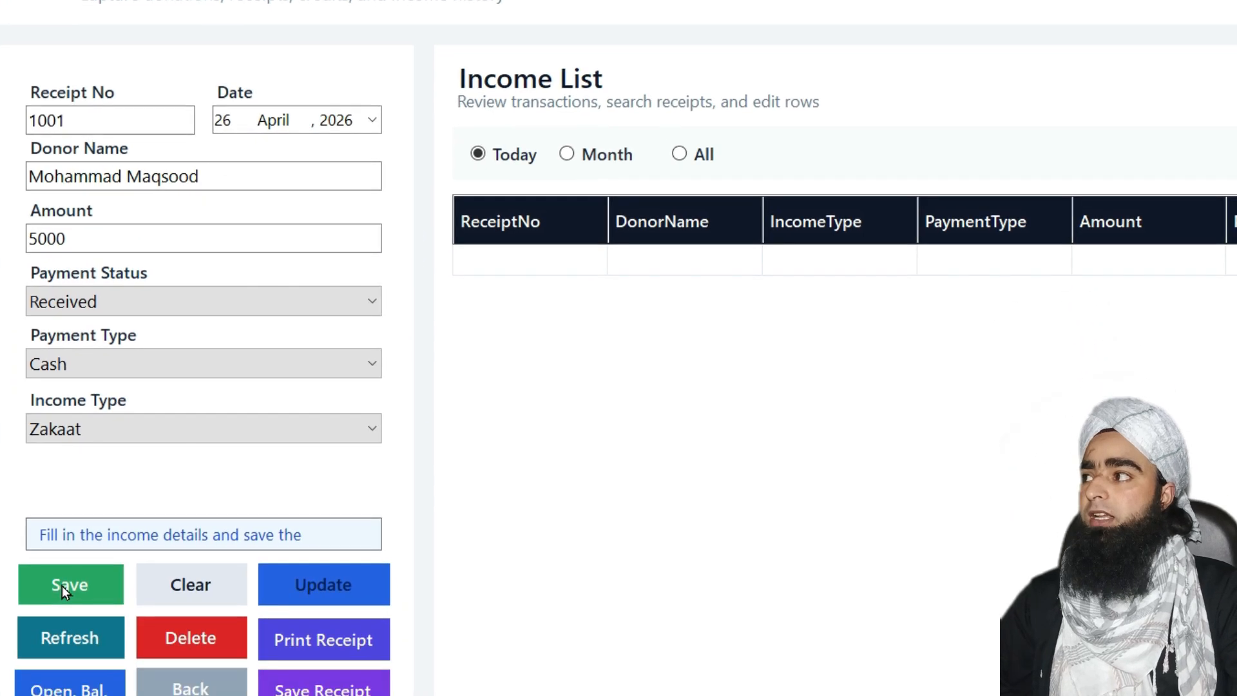
Save receipt 1001 for 5000 Zakaat Cash, then close the Income form to return to the Dashboard
left_click(60, 584)
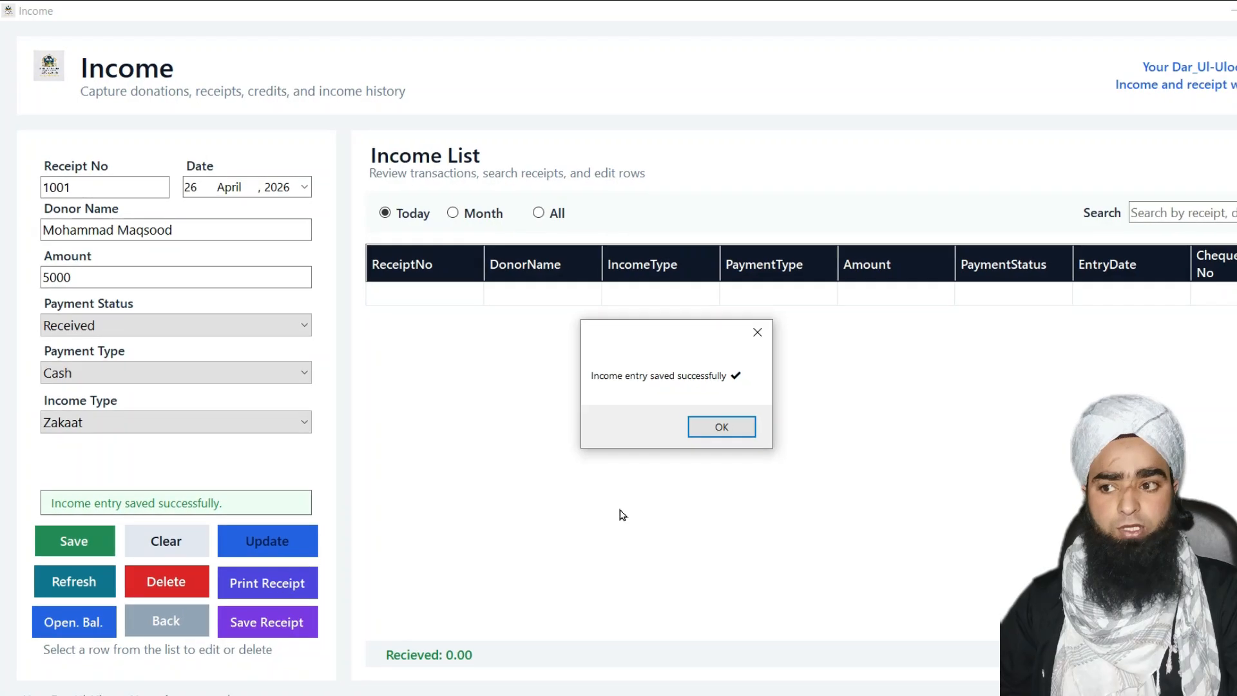
left_click(711, 422)
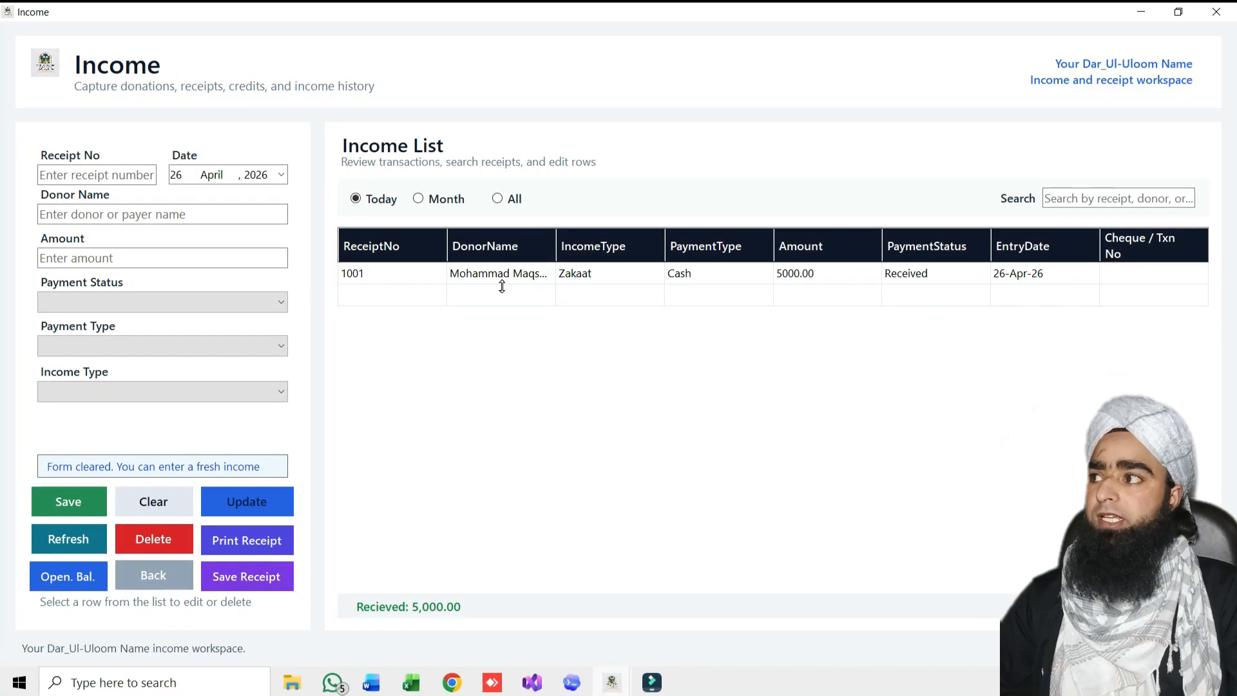
left_click(153, 575)
left_click(598, 403)
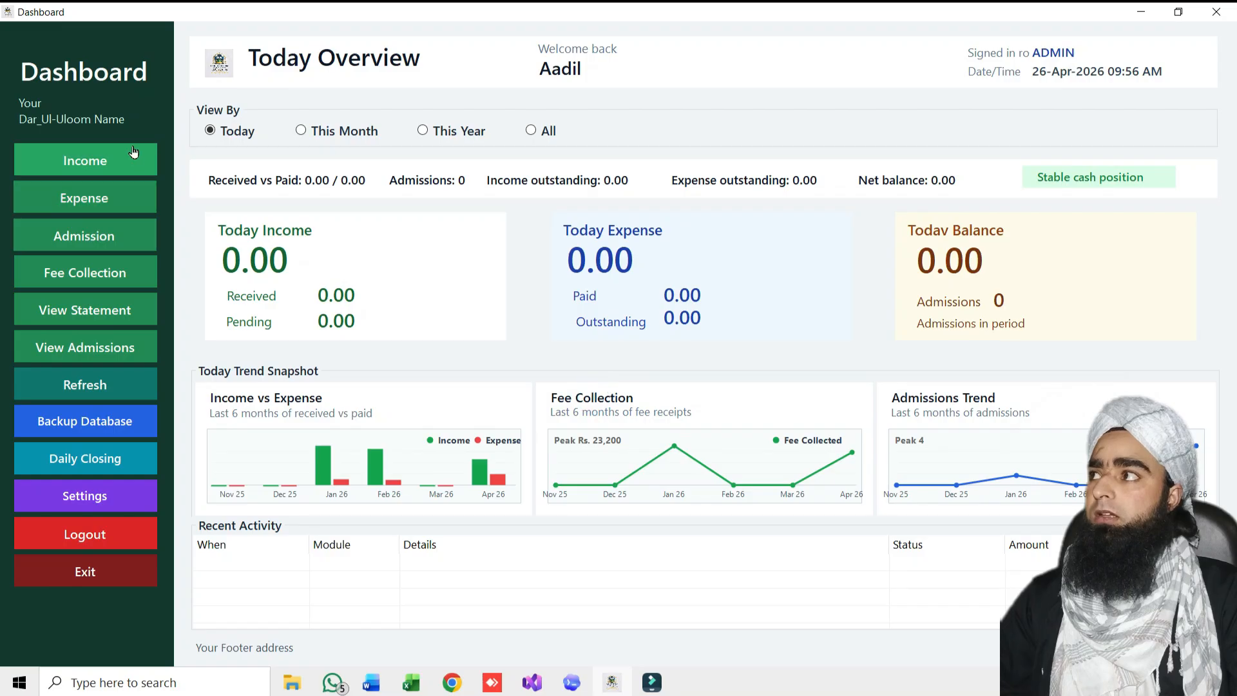
Toggle This Month then Today so today's income reads 5,000.00, then go to Income
left_click(301, 130)
left_click(219, 131)
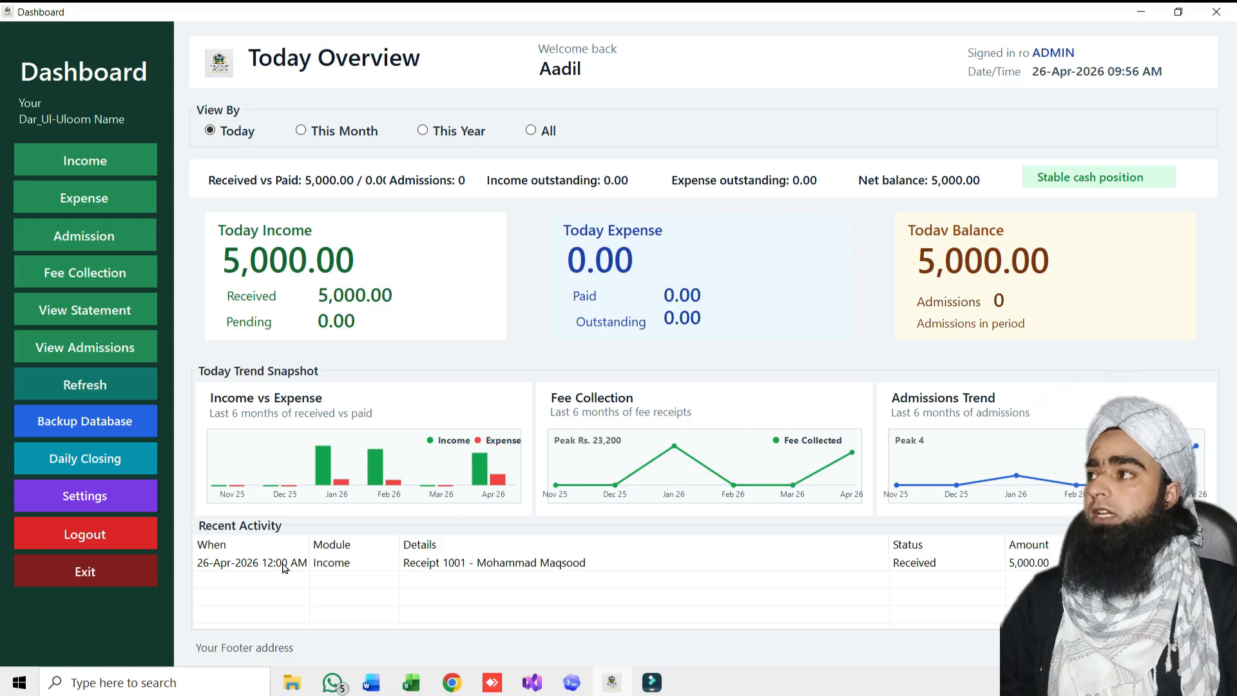
left_click(122, 158)
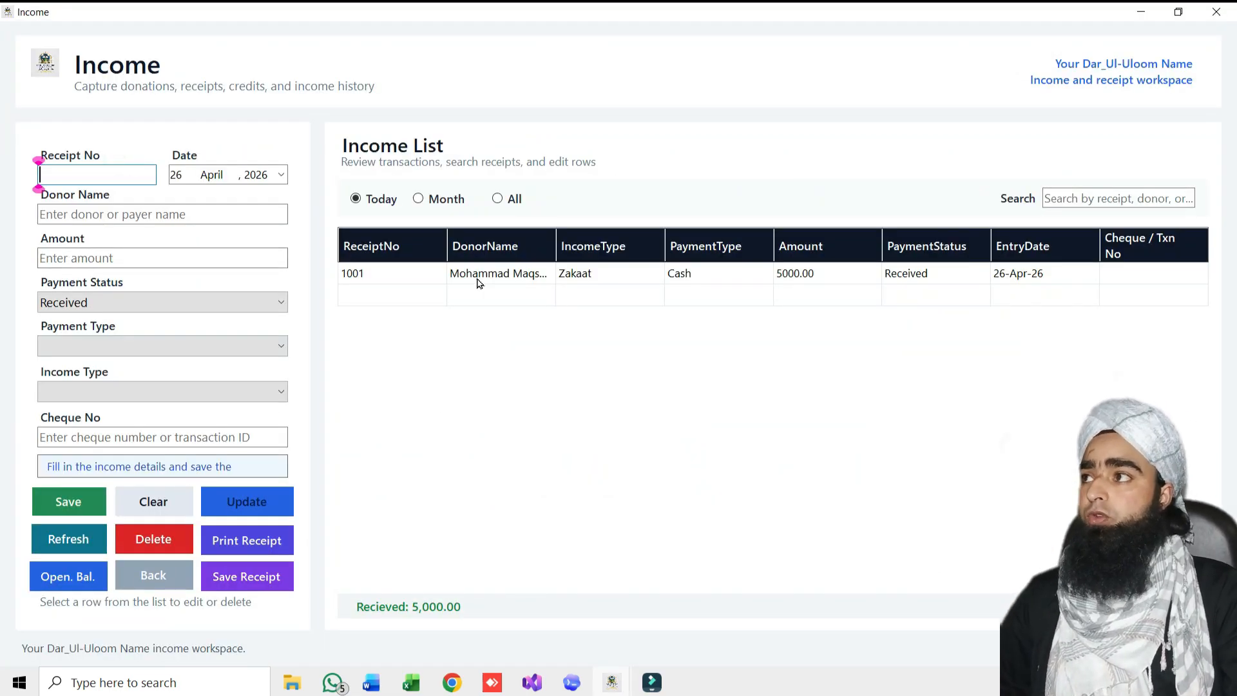
Select the 1001 row (5000.00, Zakaat, Cash) in the Income List to load it for editing
left_click(477, 279)
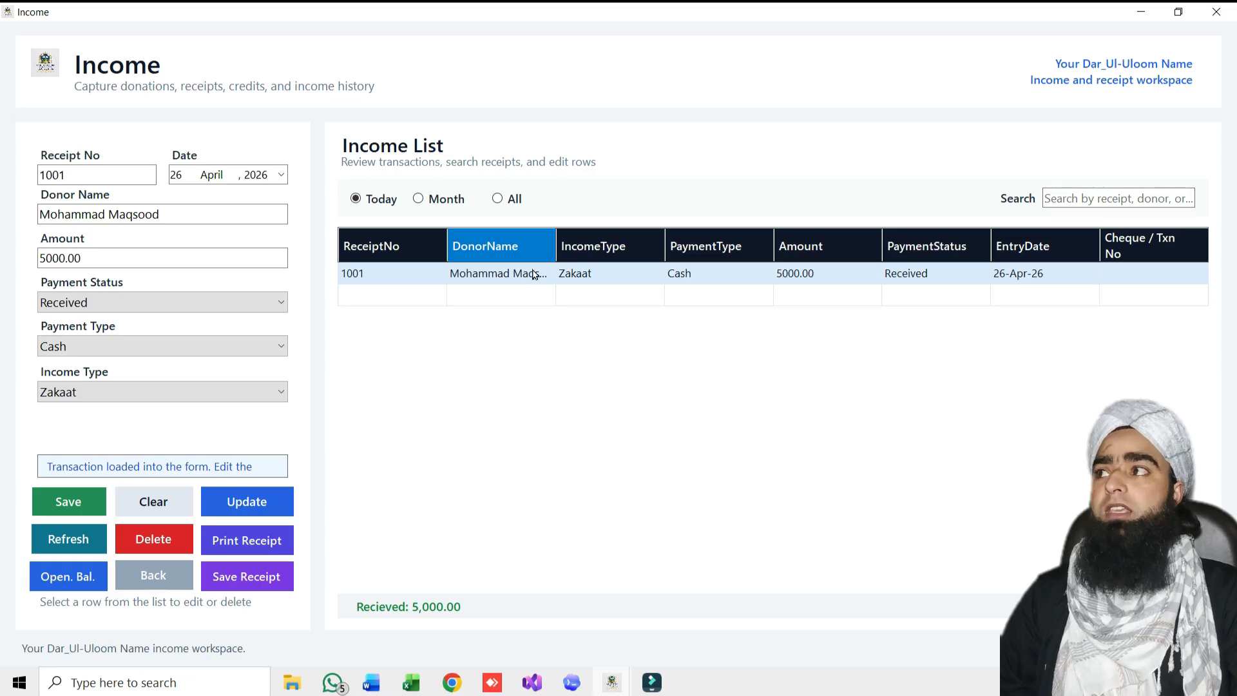
left_click(512, 276)
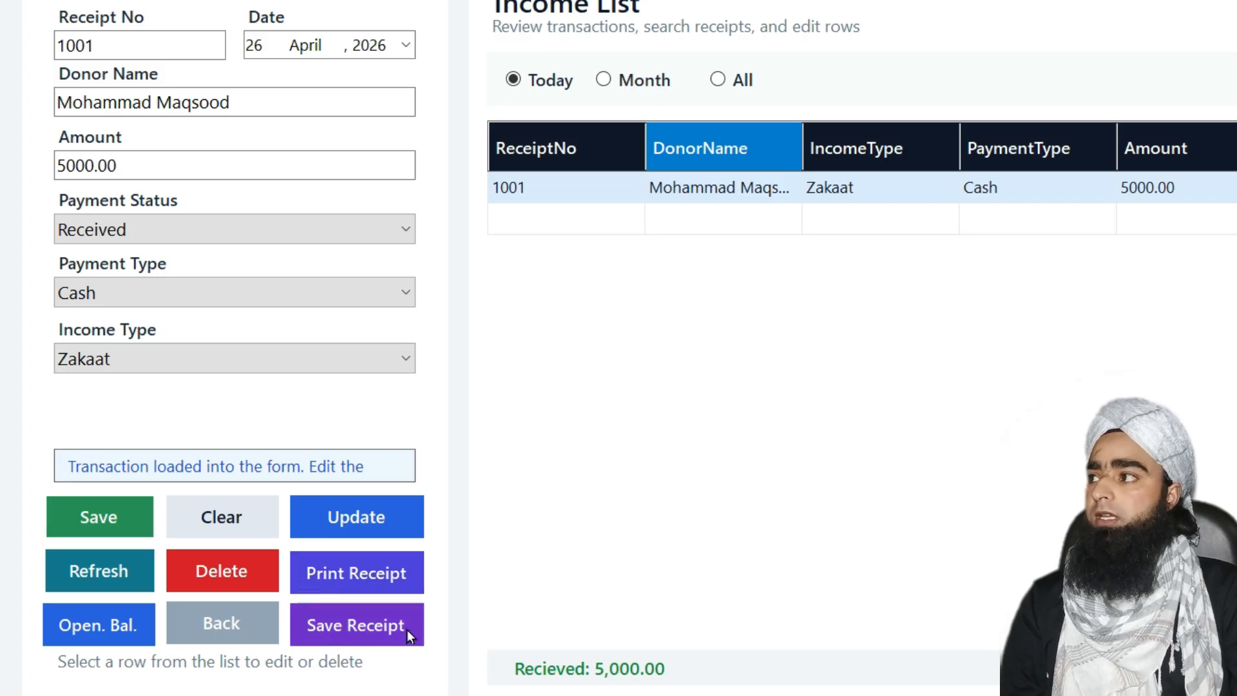
Print receipt 1001 to a PDF named 'reciept 1' in Pictures and close the preview
left_click(364, 586)
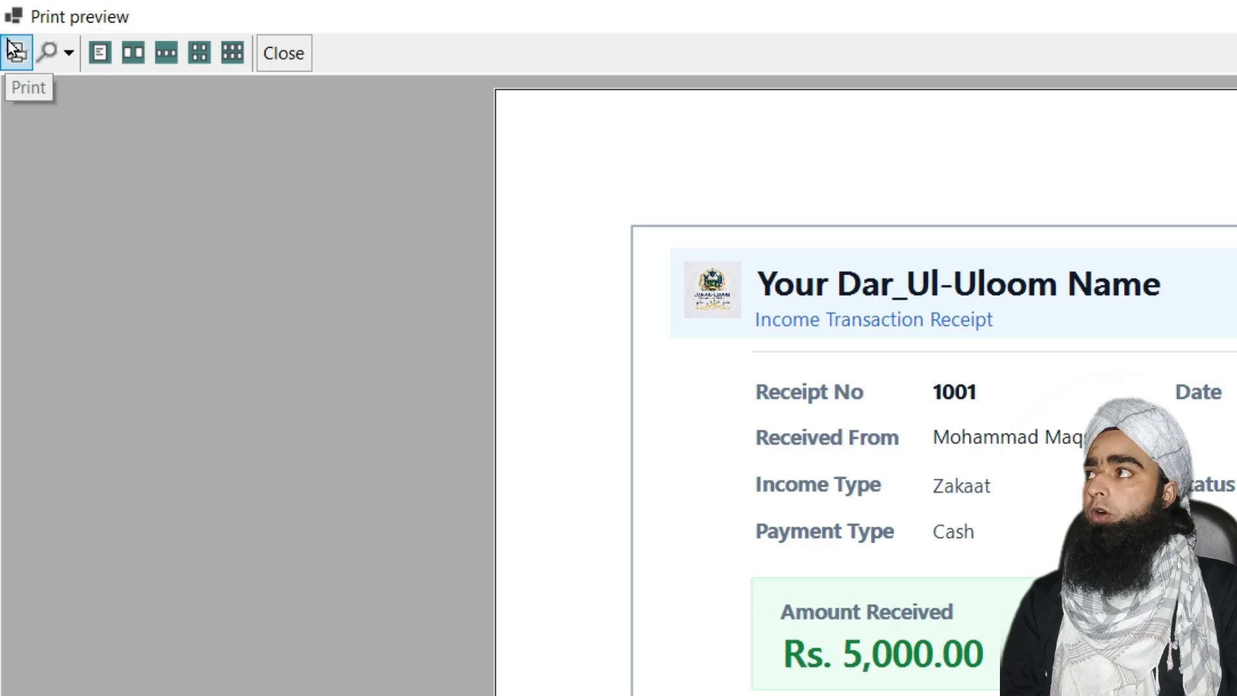
left_click(14, 52)
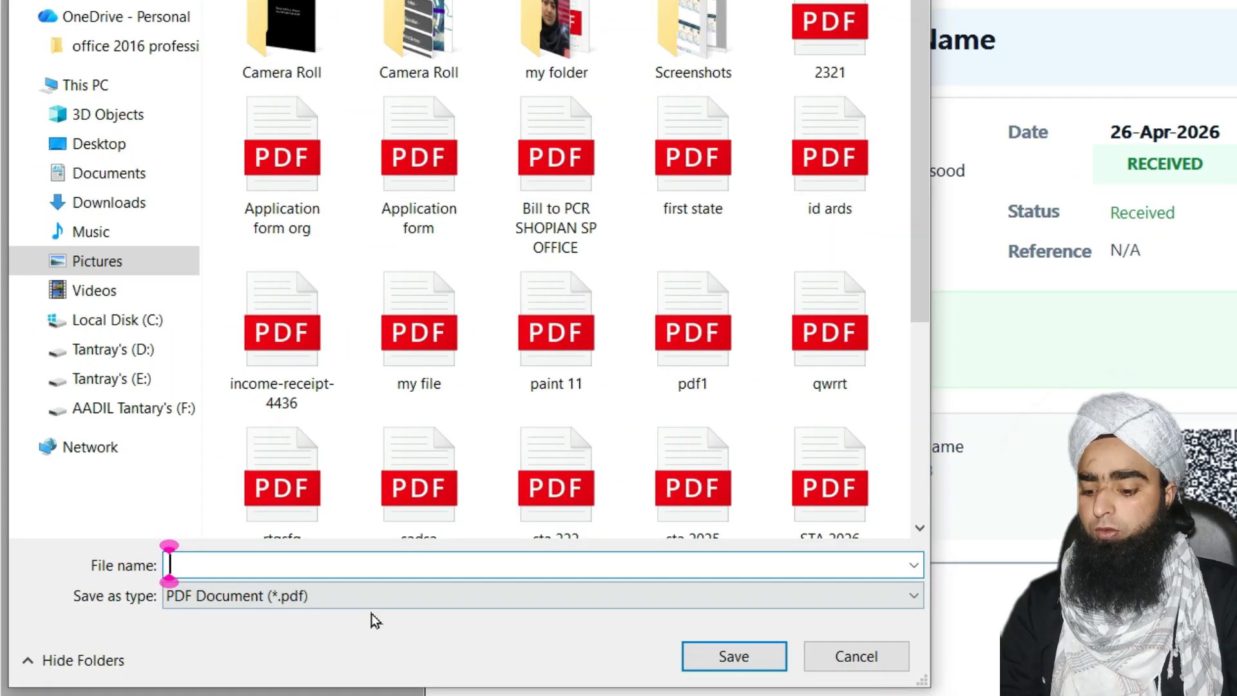
type("reciept 1")
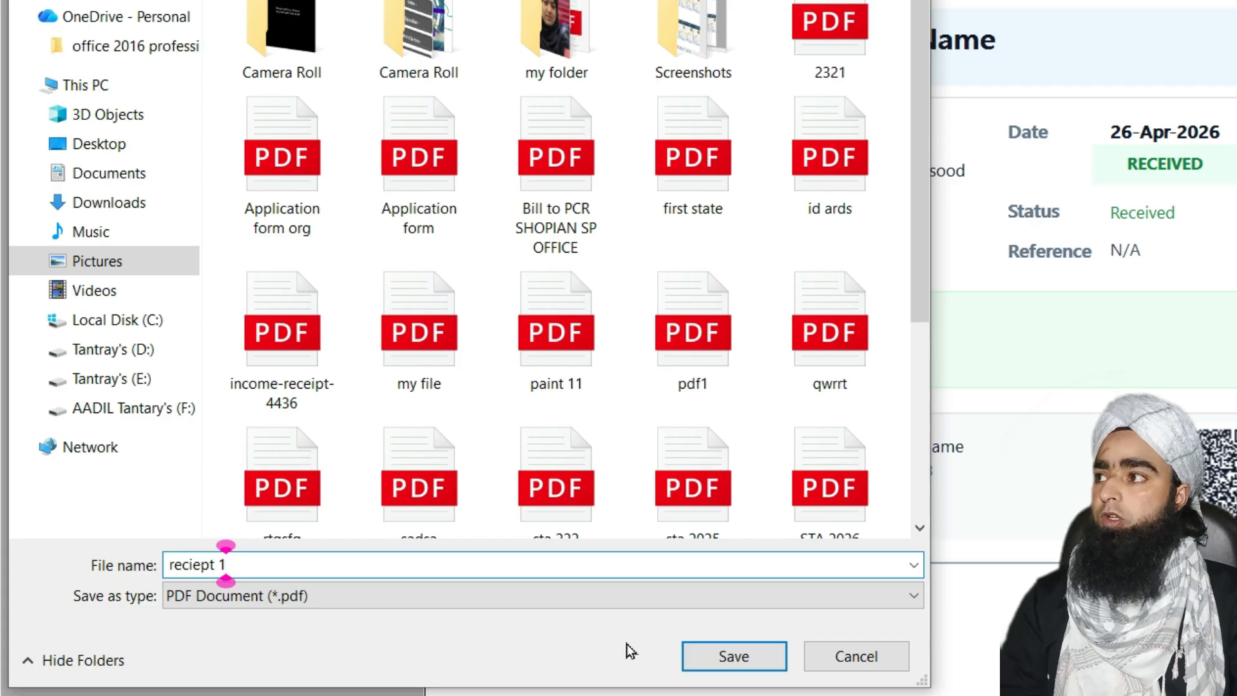
left_click(727, 654)
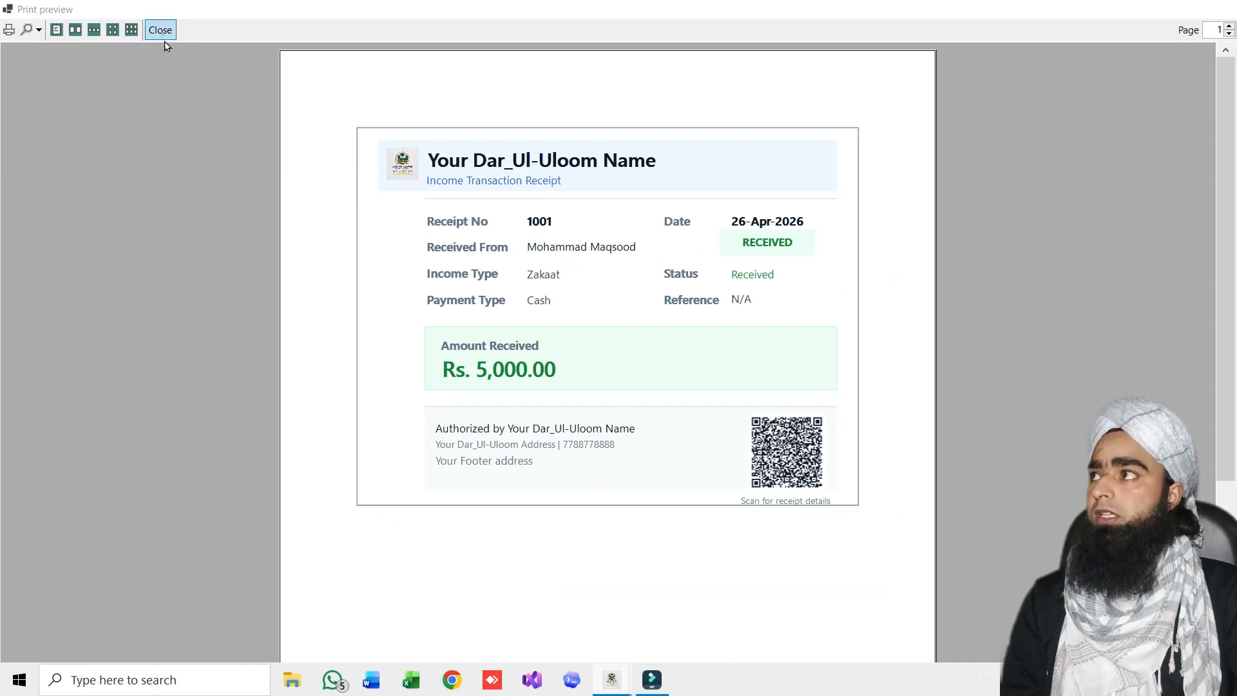
left_click(162, 33)
Open 'reciept 1' from File Explorer in Edge, scroll through the receipt, then close it
left_click(292, 679)
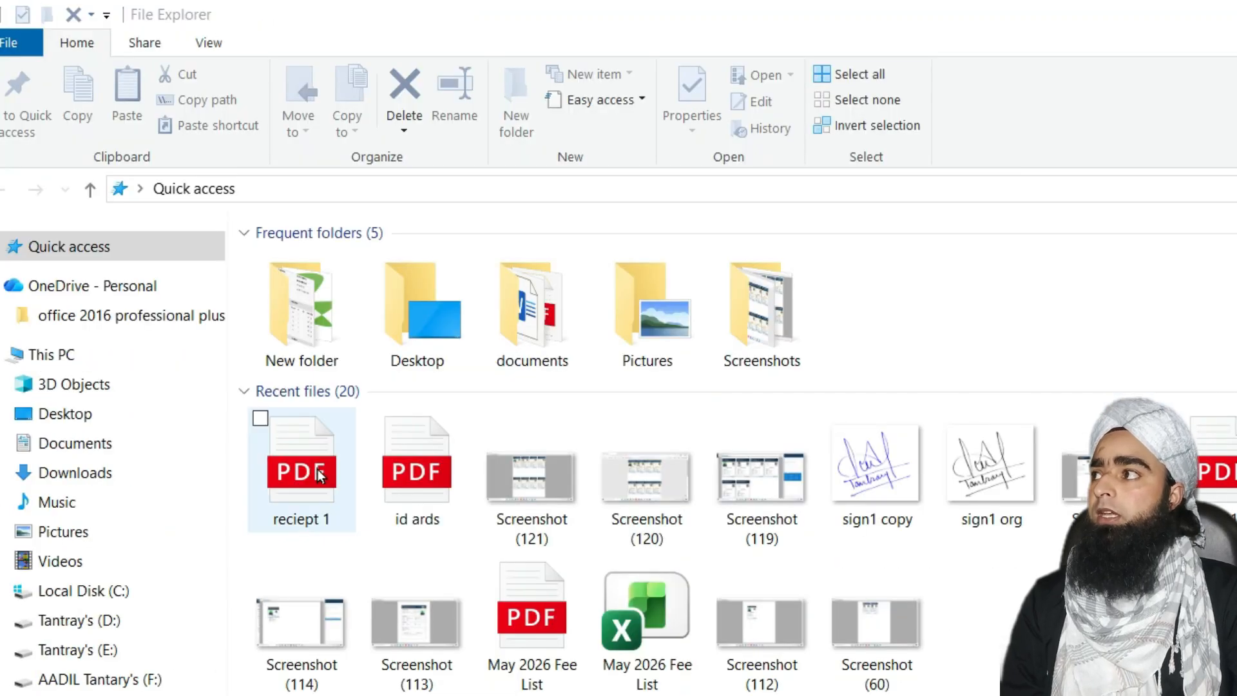
double_click(316, 468)
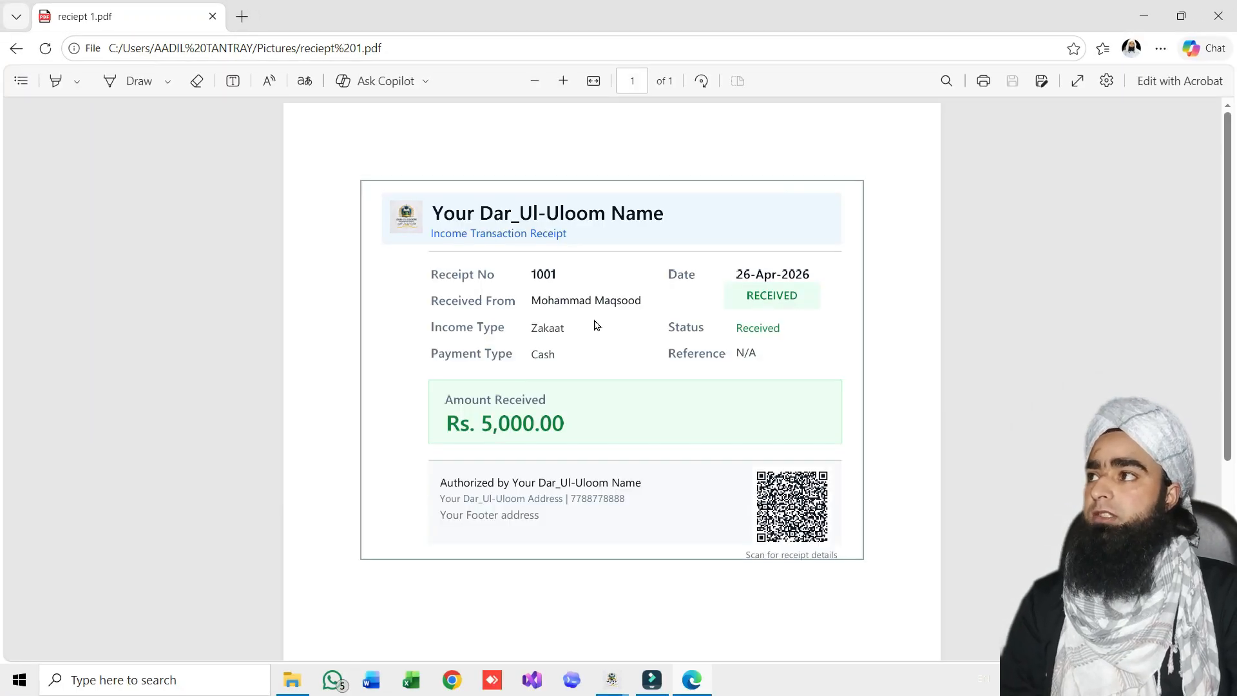
scroll(596, 325, "up", 3, "ctrl")
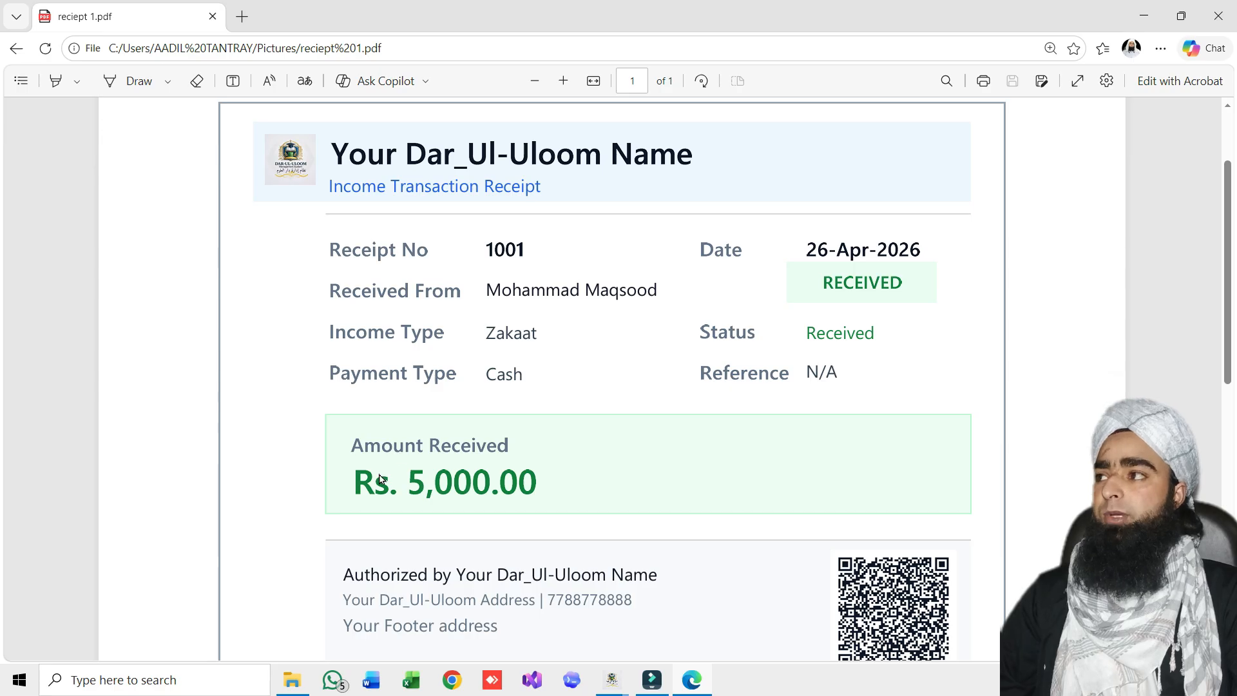
scroll(451, 535, "down", 1)
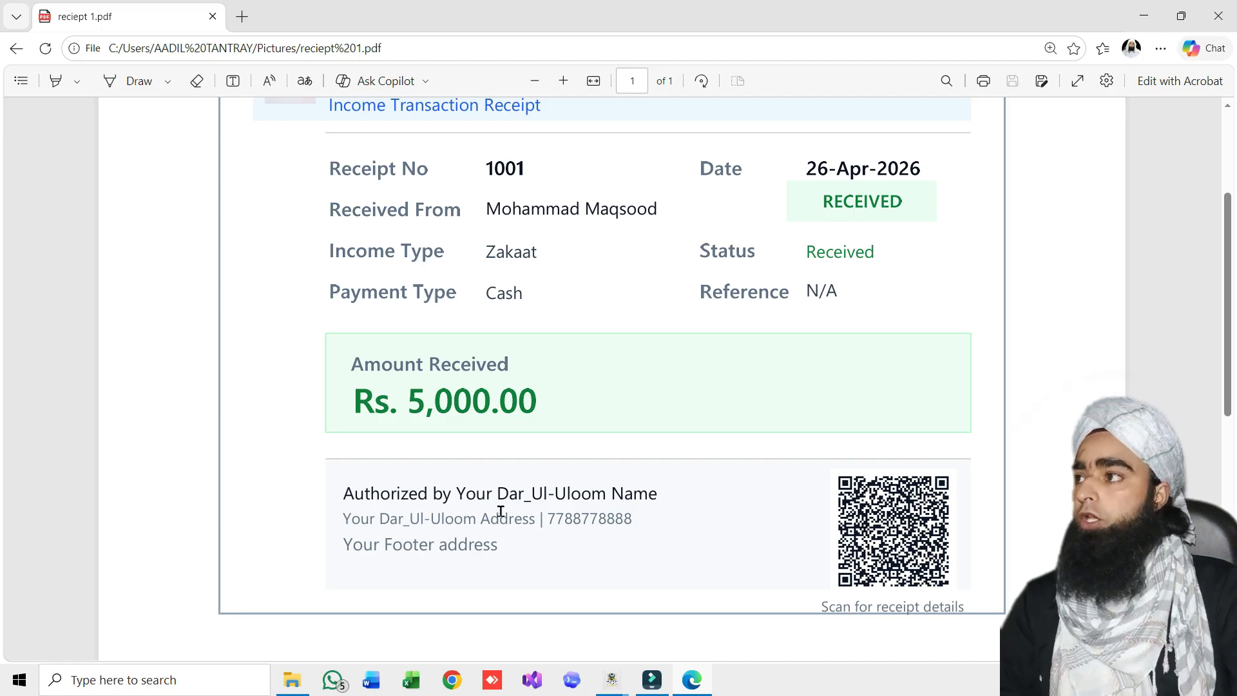
scroll(511, 569, "down", 5)
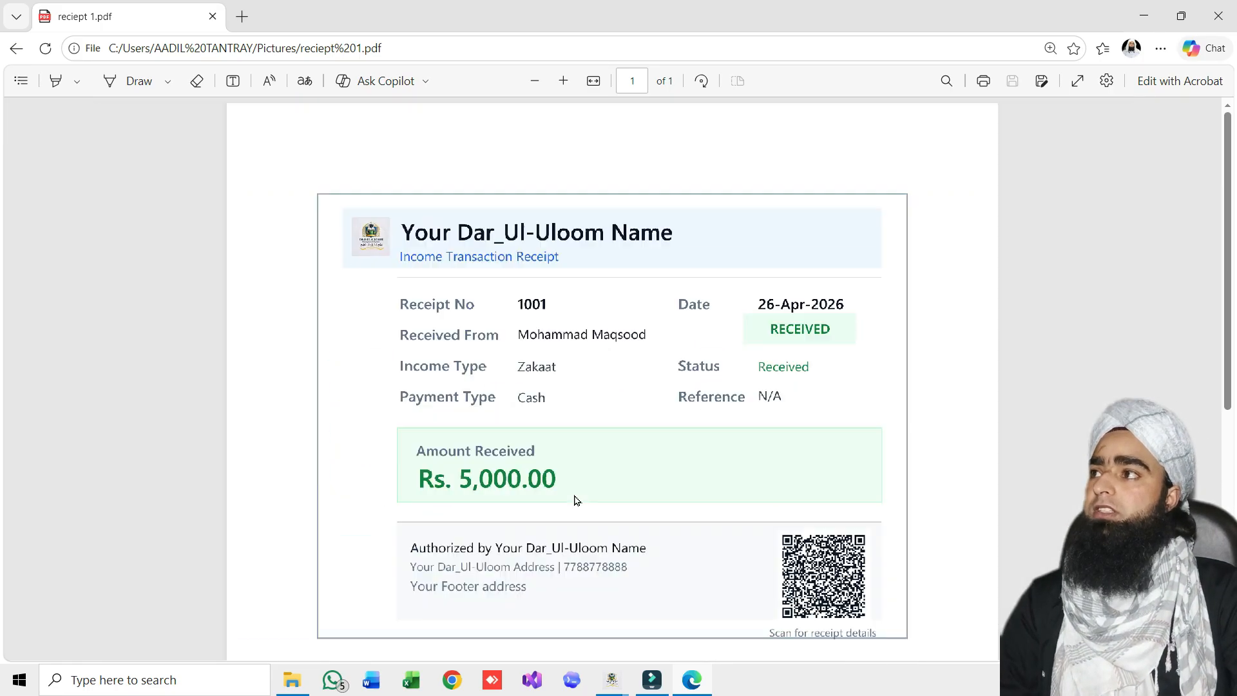
scroll(620, 384, "up", 2)
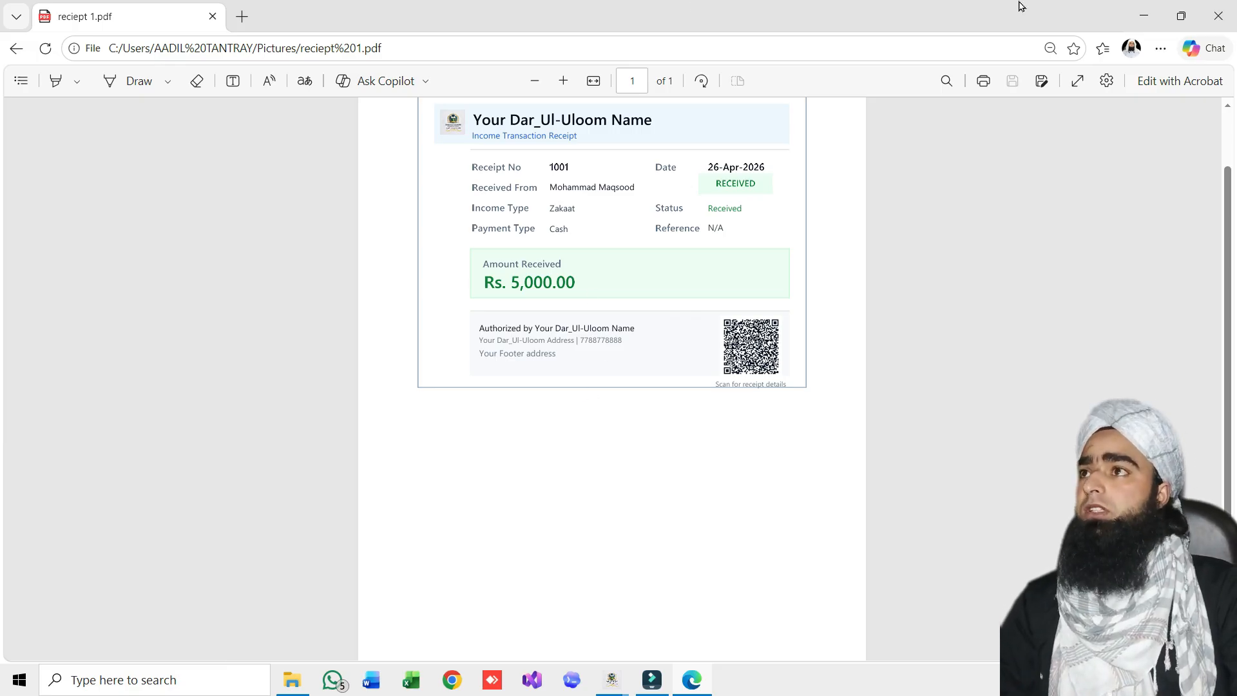
key("ctrl+w")
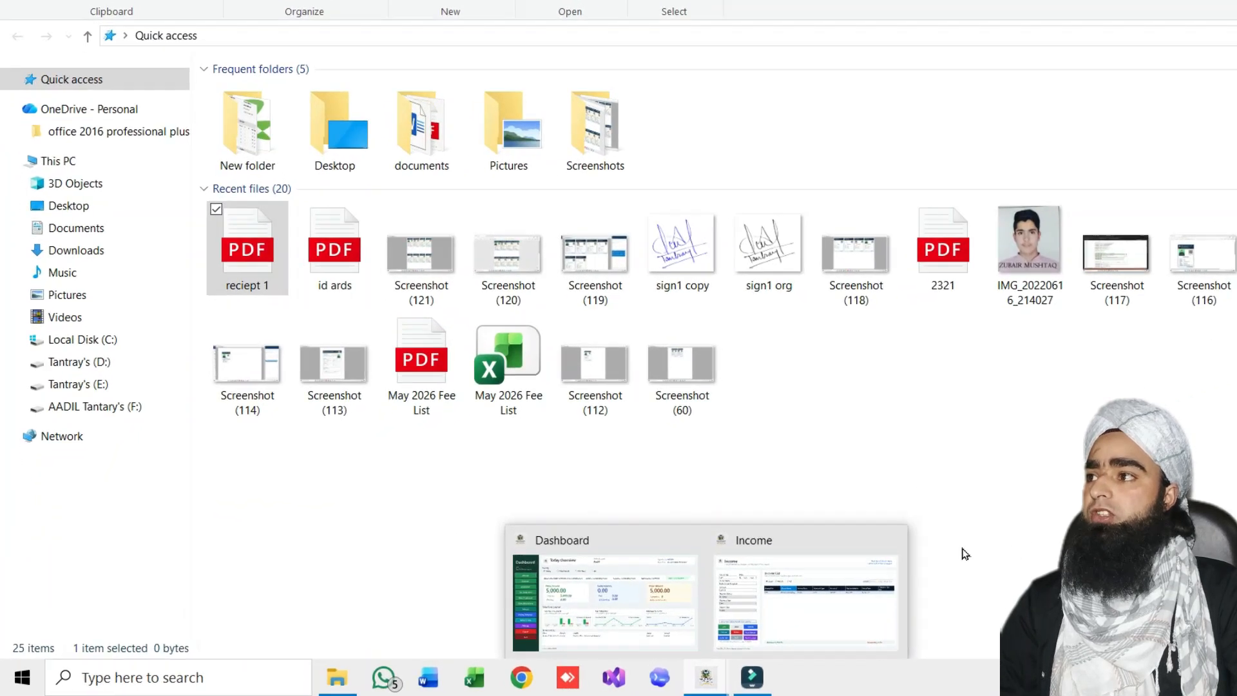
Export receipt 1001 as a PNG image, income-receipt-1001.png, into Pictures
left_click(739, 617)
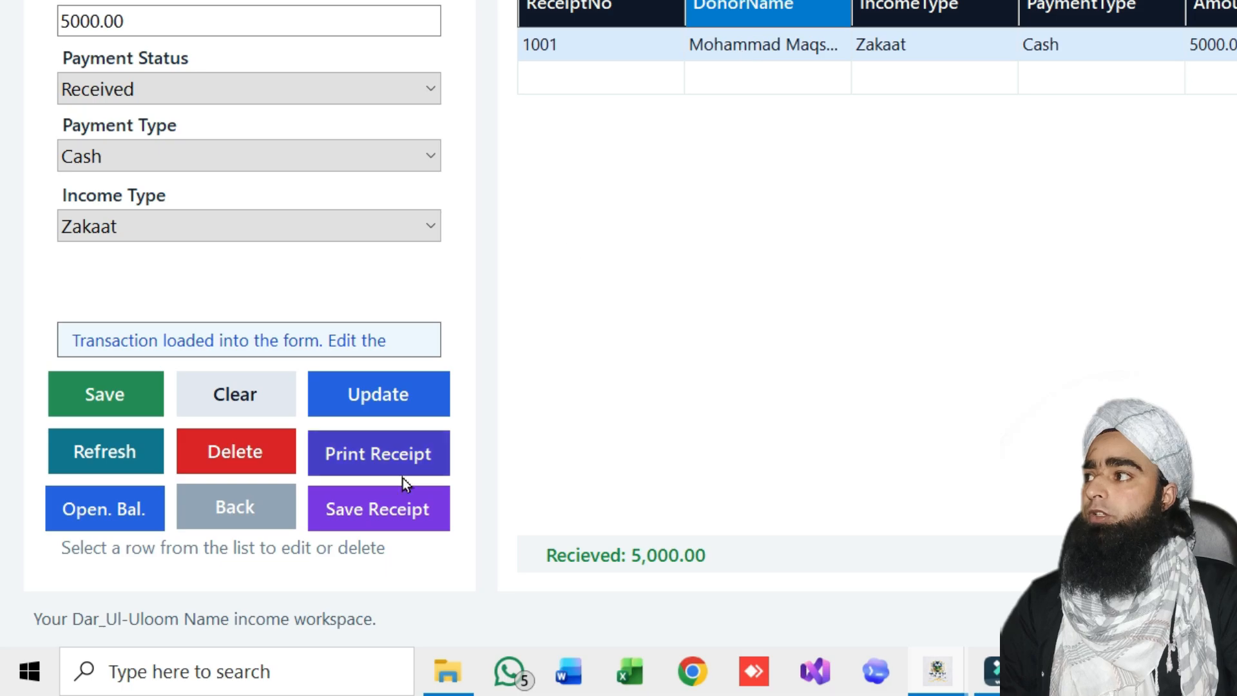
left_click(366, 508)
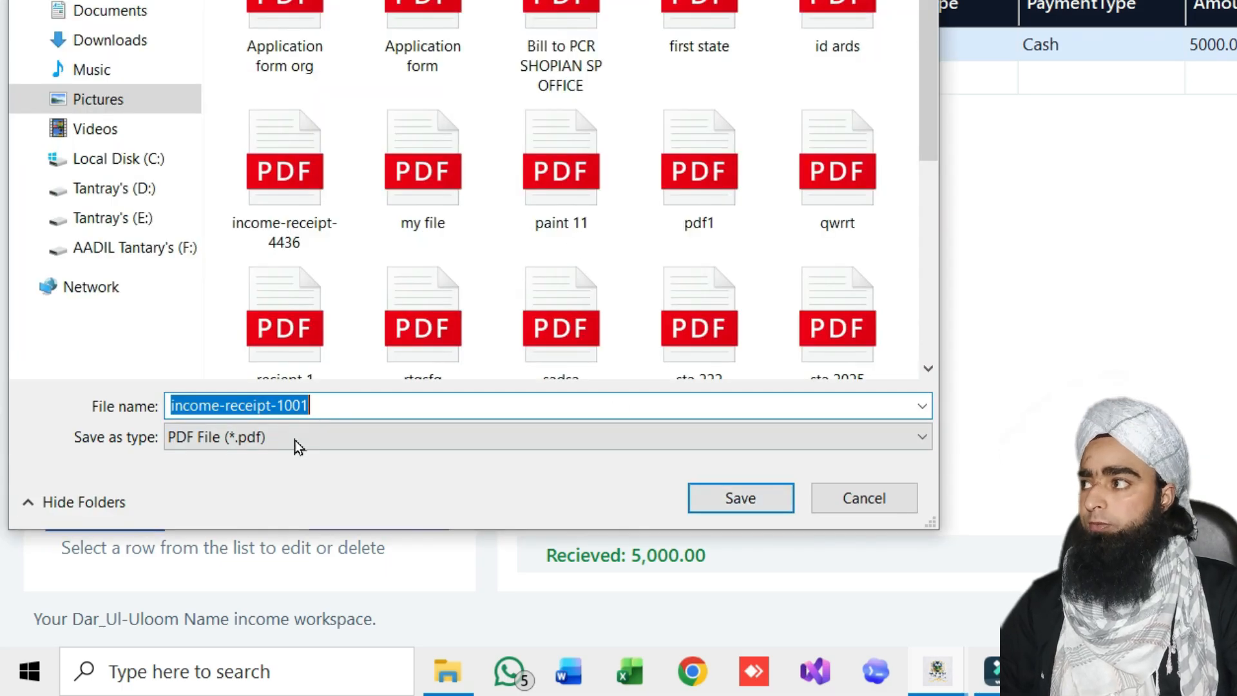
left_click(480, 448)
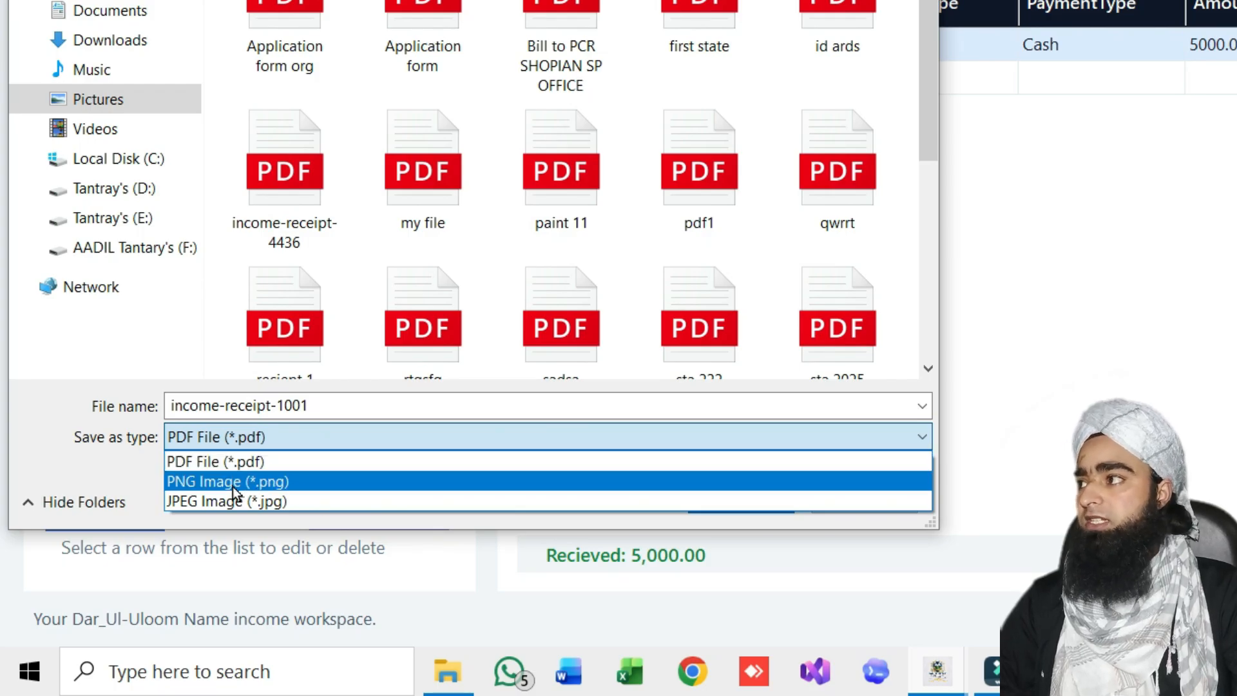
left_click(311, 485)
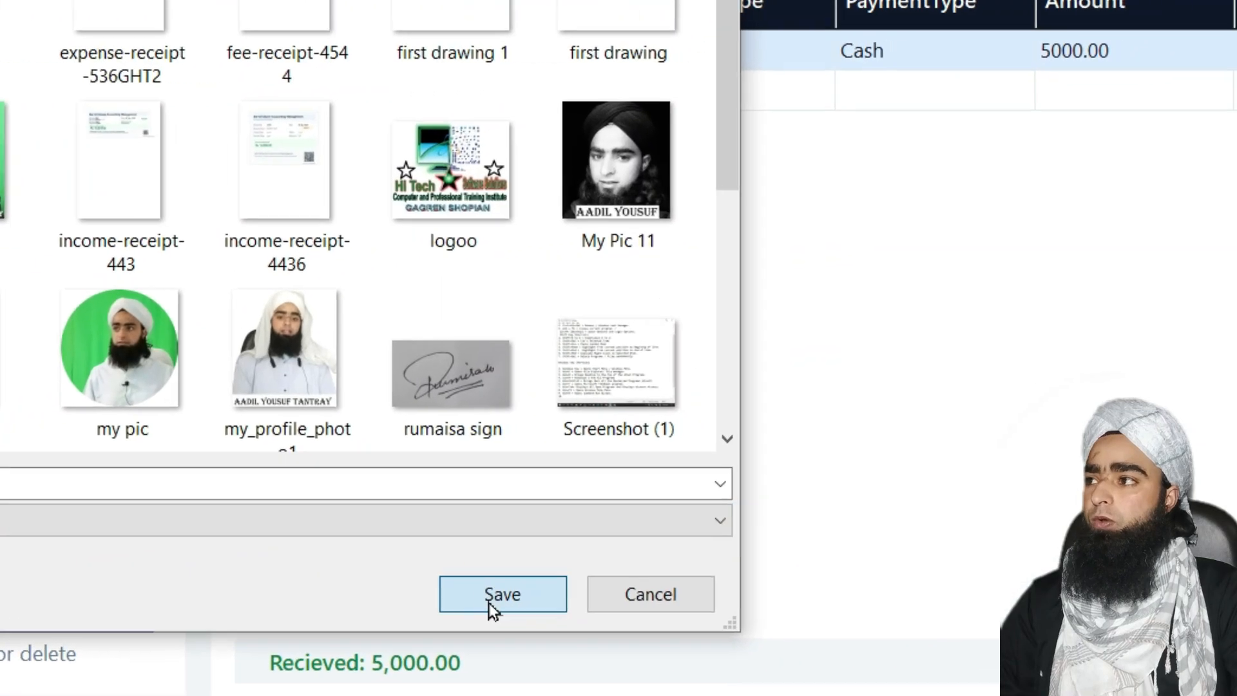
left_click(550, 579)
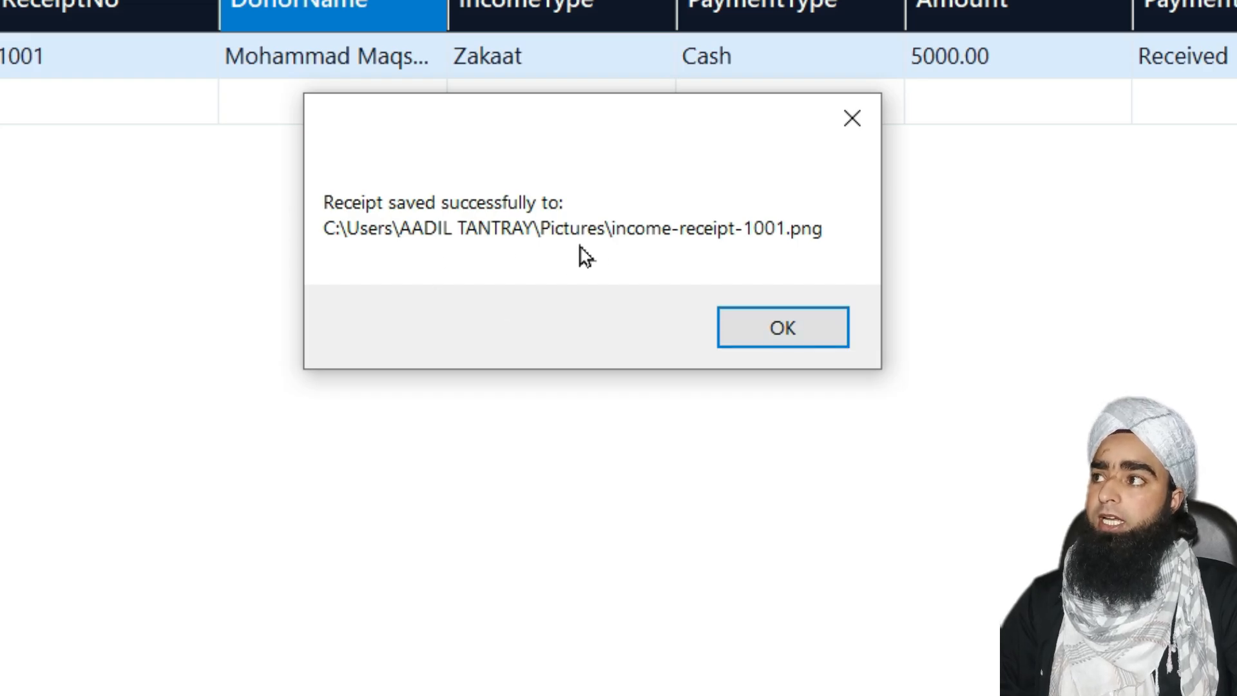
left_click(794, 328)
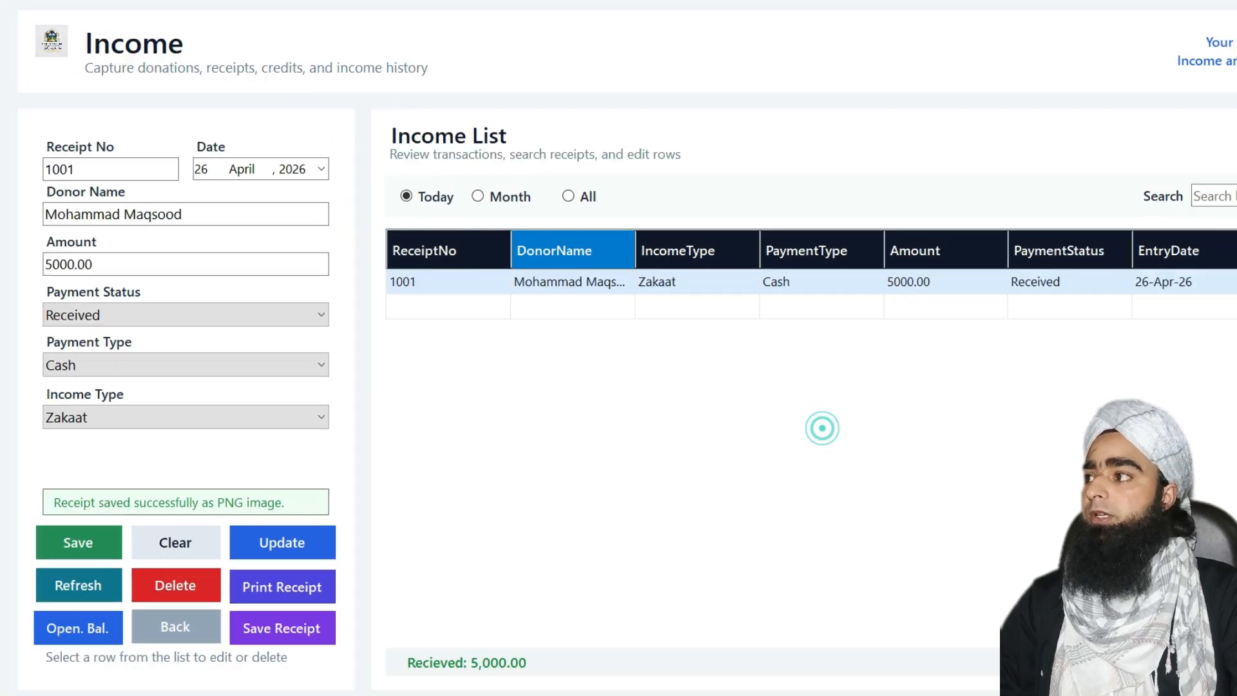
View income-receipt-1001.png from Pictures in Photos, zooming and panning across it, then close Photos
left_click(412, 694)
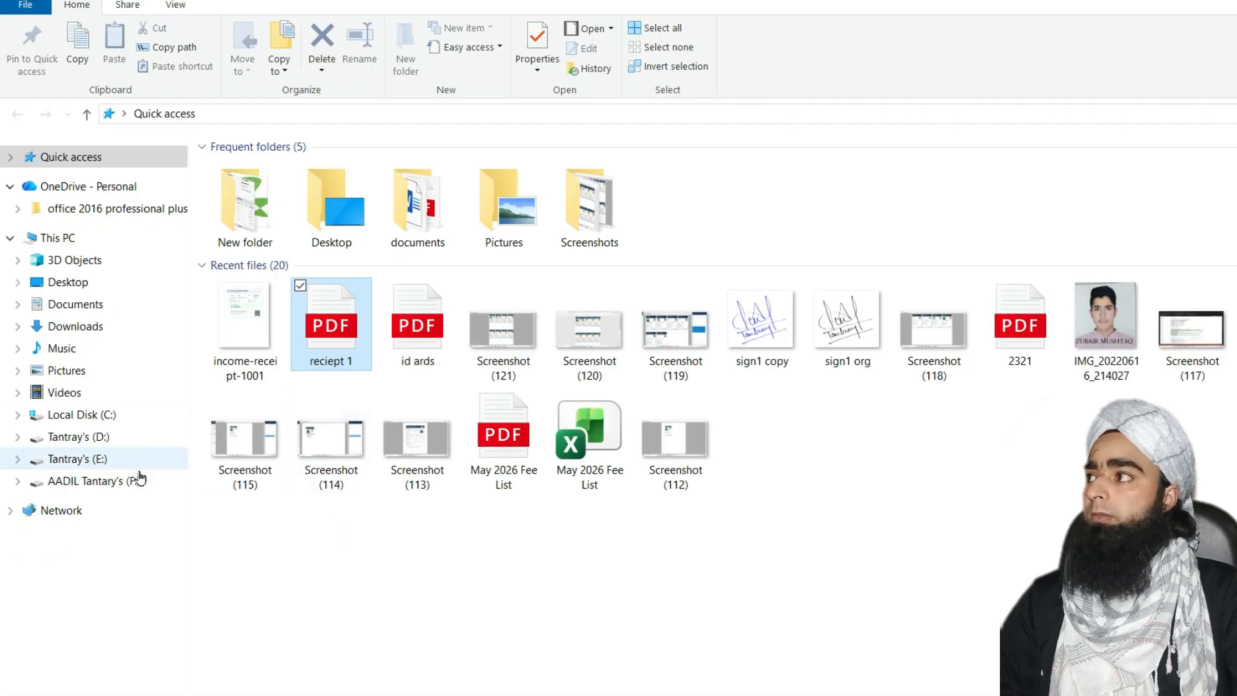
left_click(59, 368)
scroll(620, 374, "down", 5)
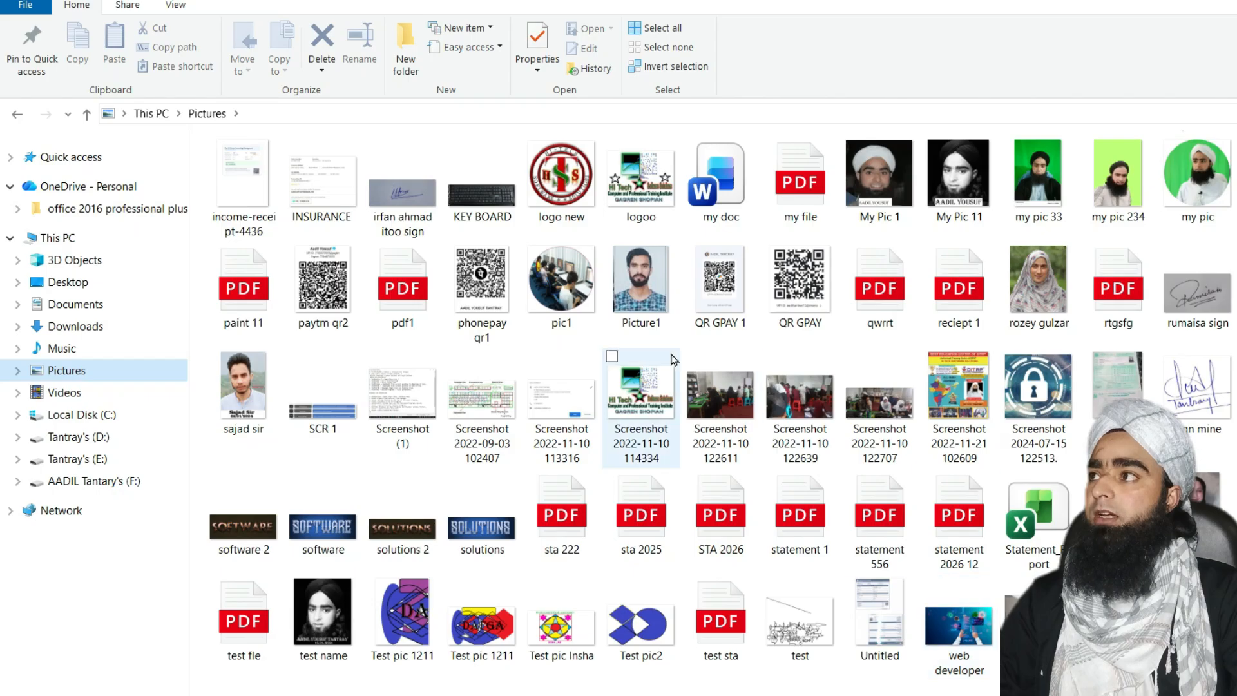
scroll(657, 393, "up", 5)
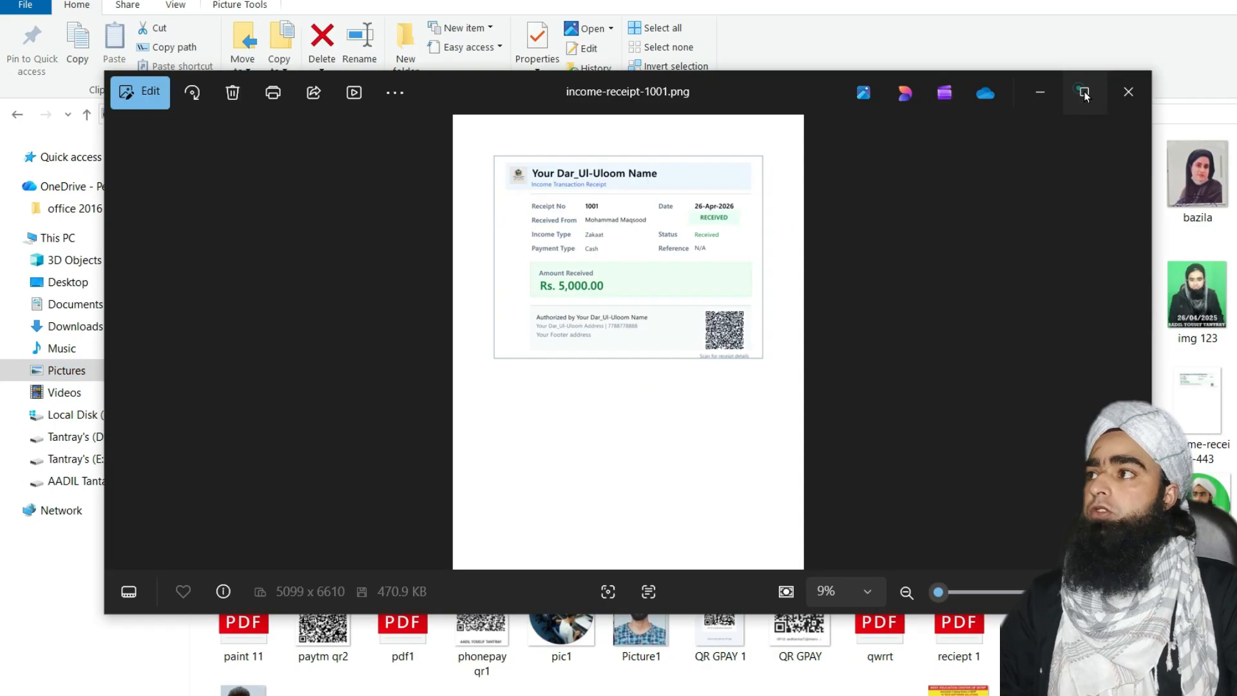
scroll(716, 277, "up", 2)
scroll(716, 279, "up", 1)
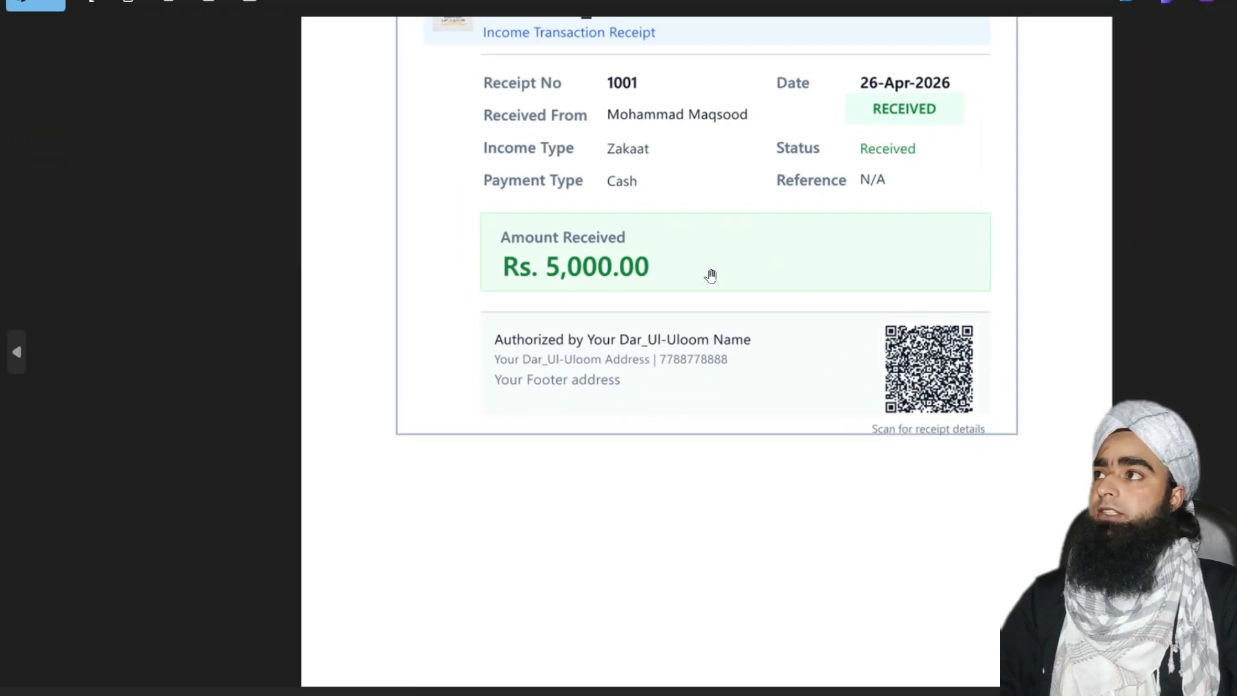
scroll(720, 201, "down", 2)
scroll(721, 229, "up", 1)
scroll(728, 201, "up", 4)
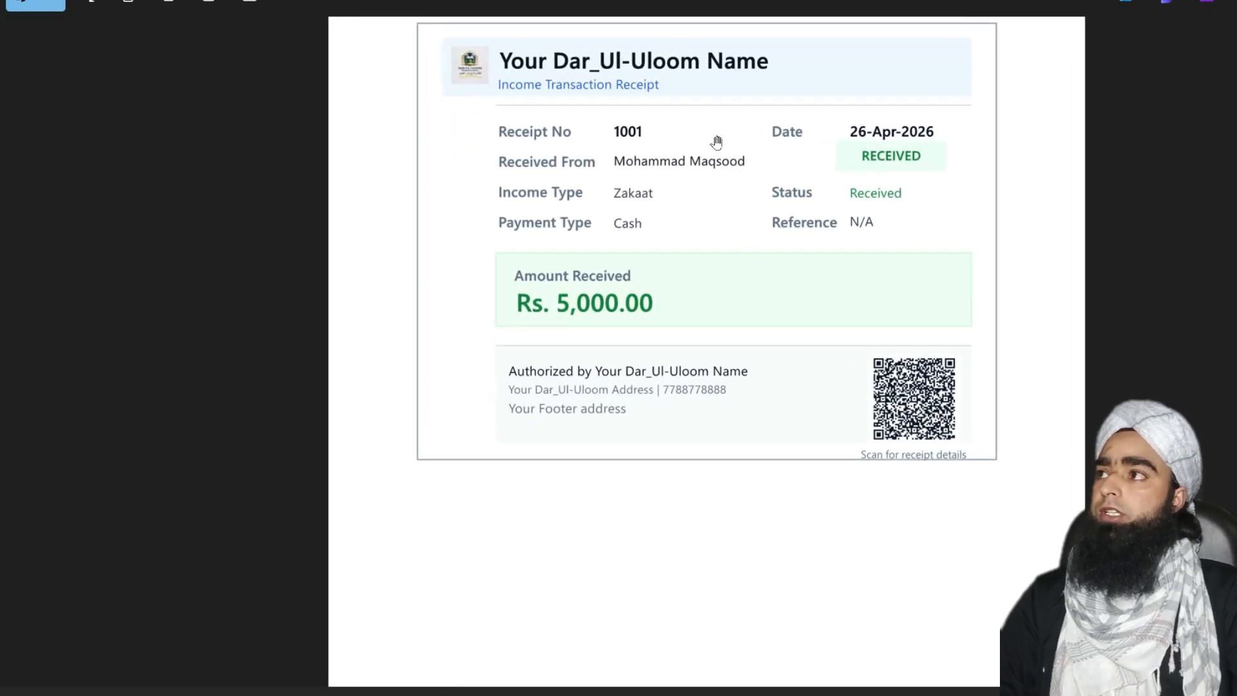
mouse_move(717, 195)
left_mouse_down()
mouse_move(720, 246)
mouse_move(728, 199)
left_mouse_up()
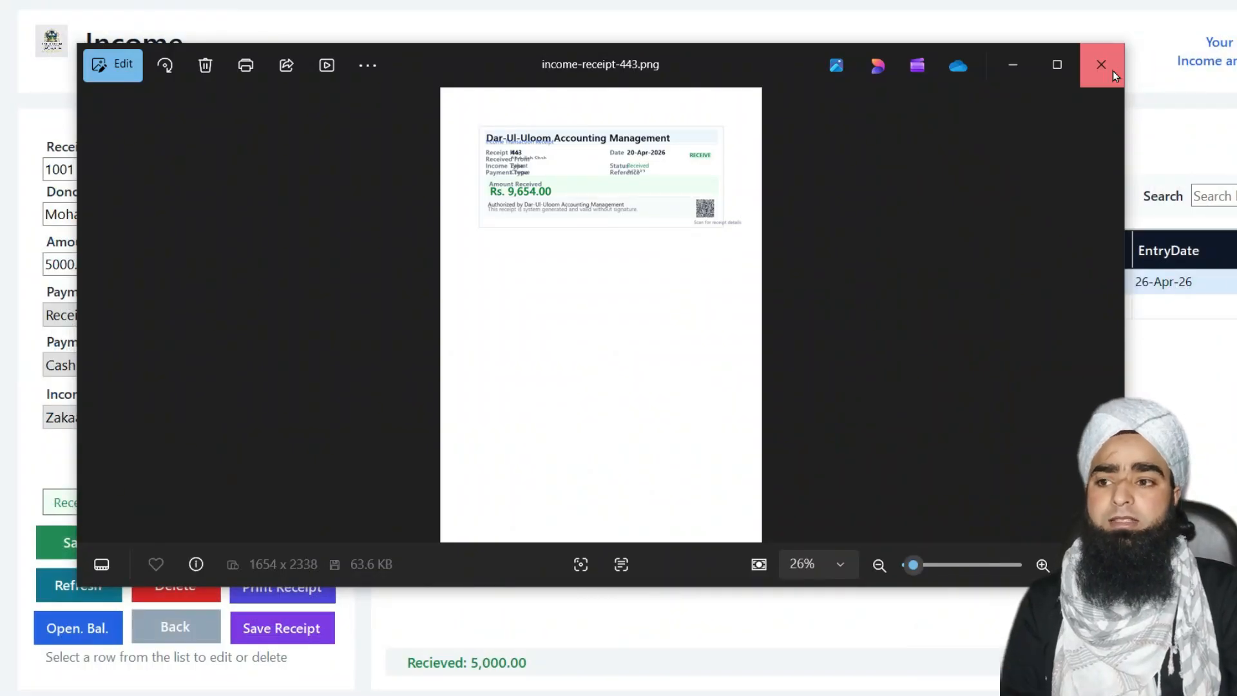
left_click(1112, 71)
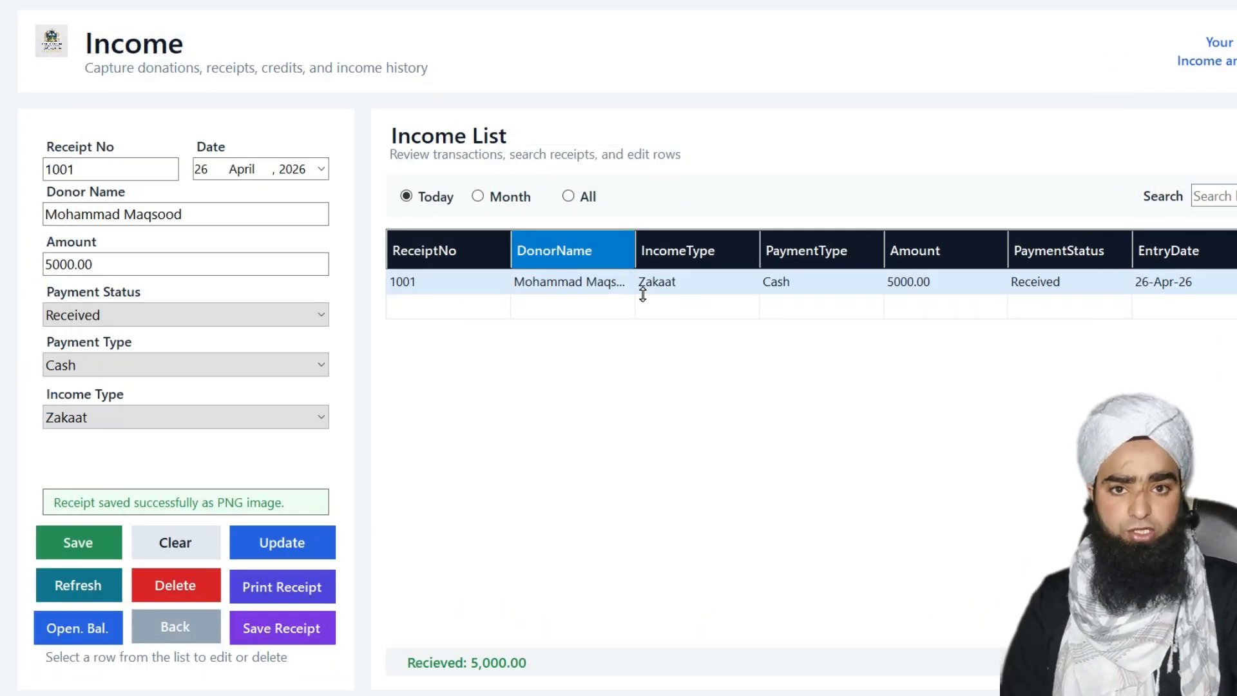
Refresh the Income form to blank it and place the cursor in the Receipt No field
left_click(253, 215)
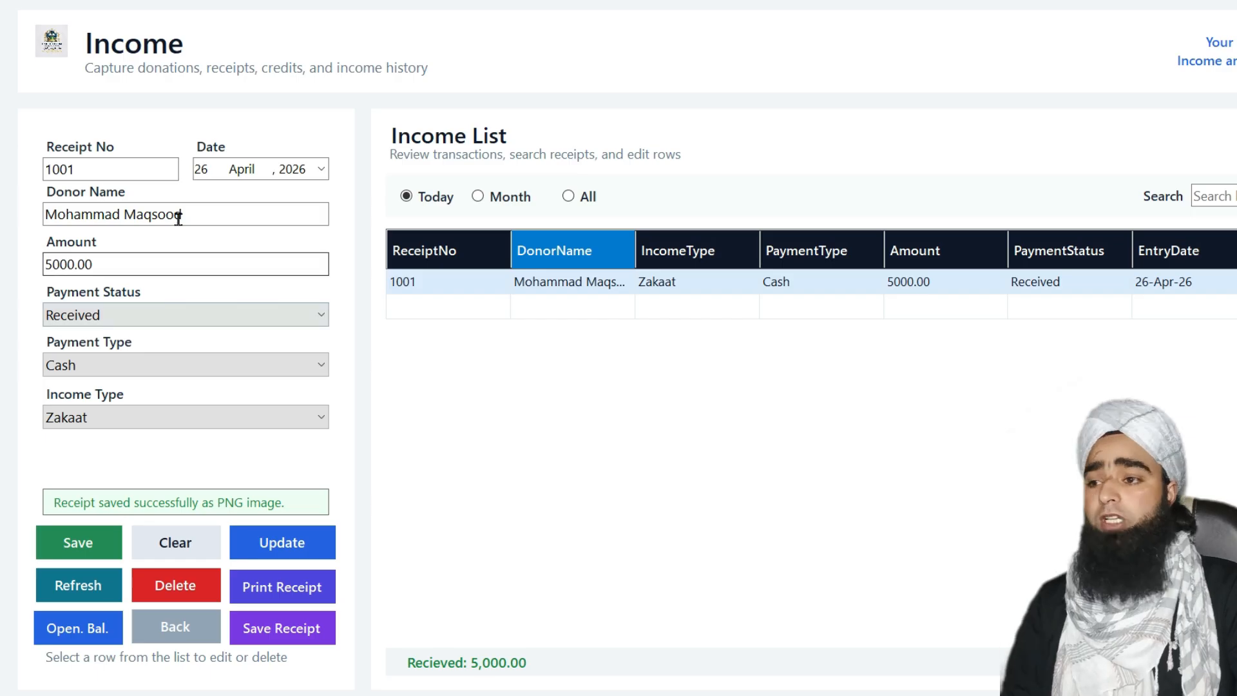
left_click(278, 258)
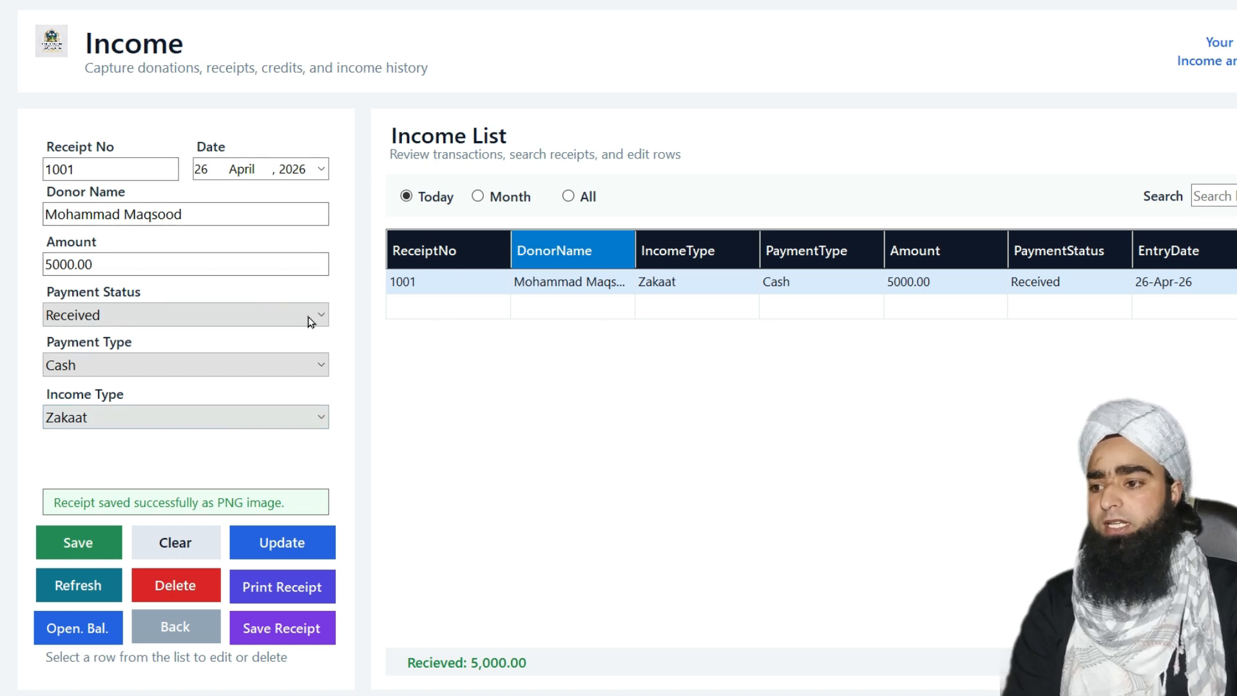
left_click(81, 587)
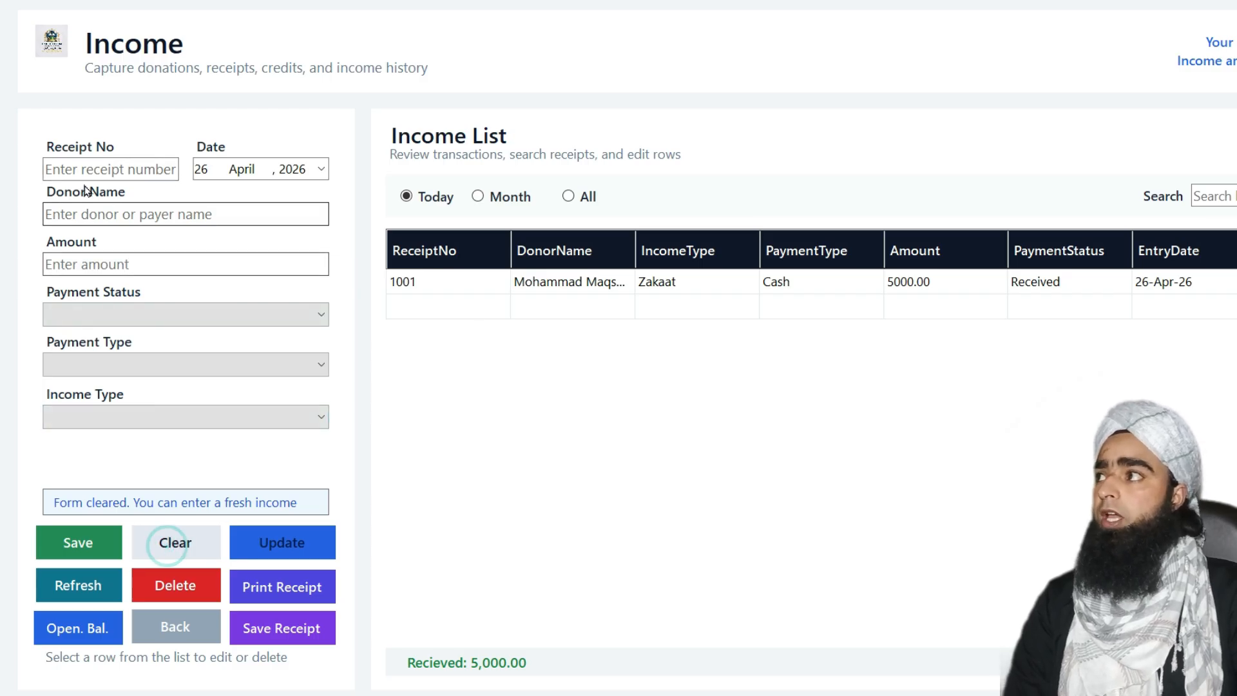
left_click(109, 167)
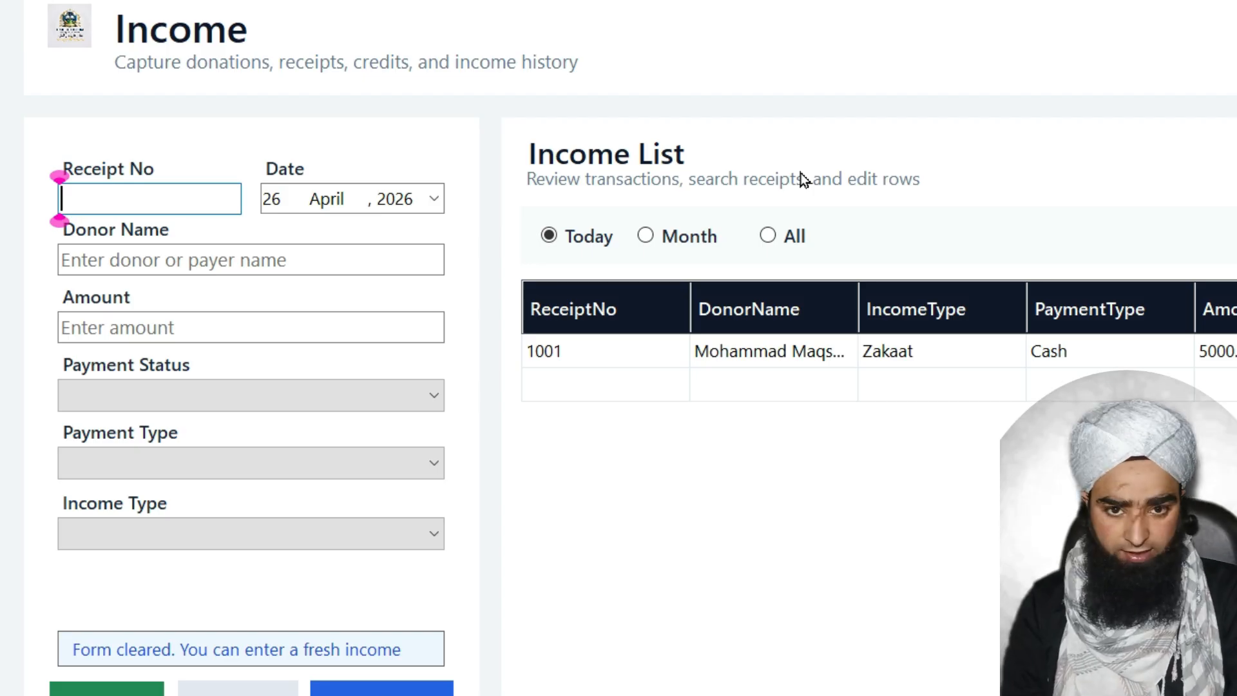
Enter receipt 1002 with the donor's name, amount 3000, Credit status and Imdaad type, and save
type("1002")
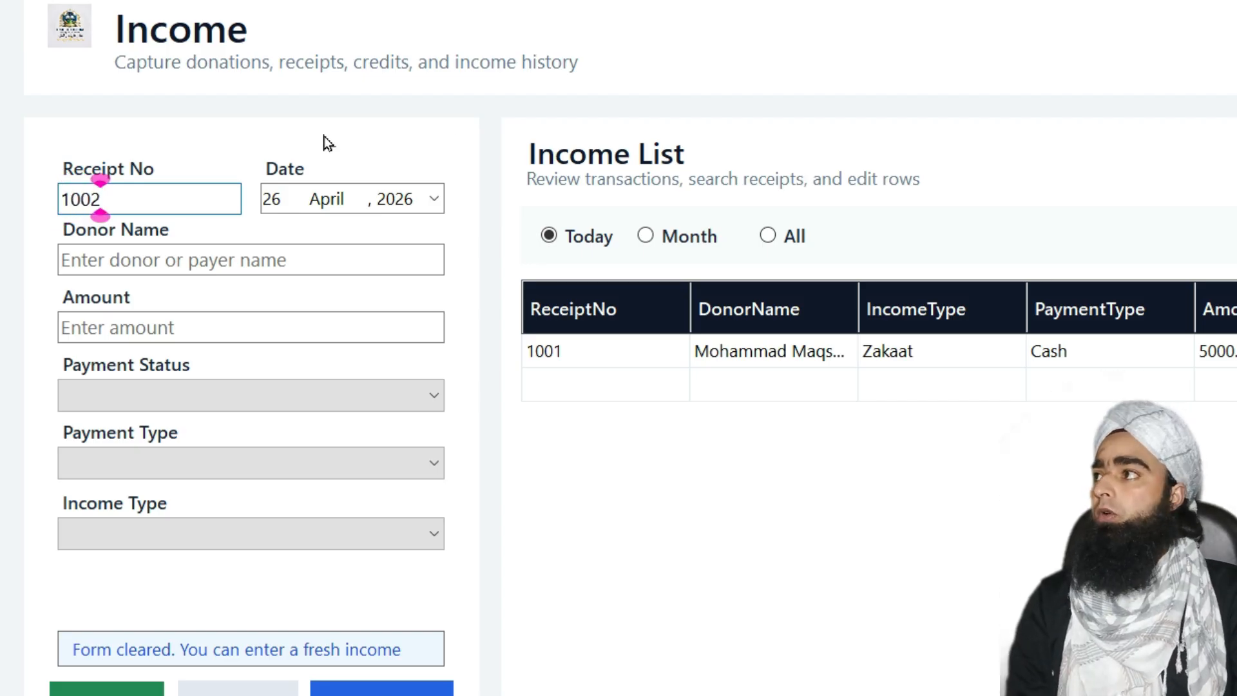
left_click(140, 270)
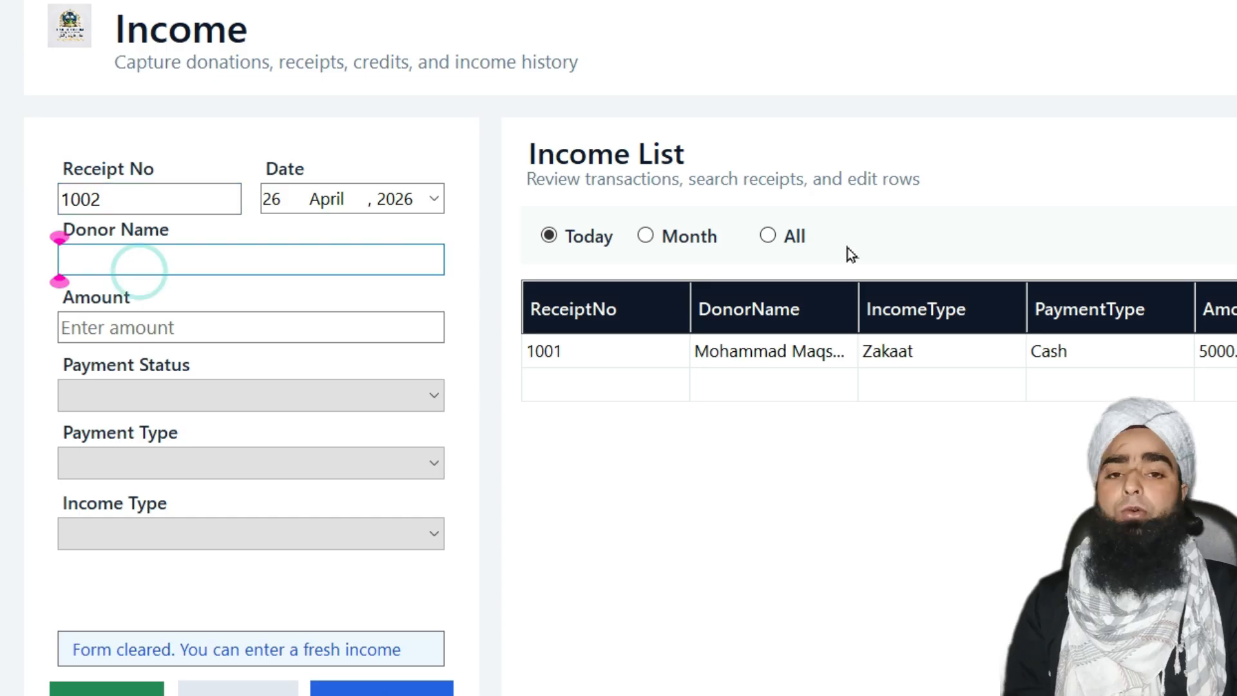
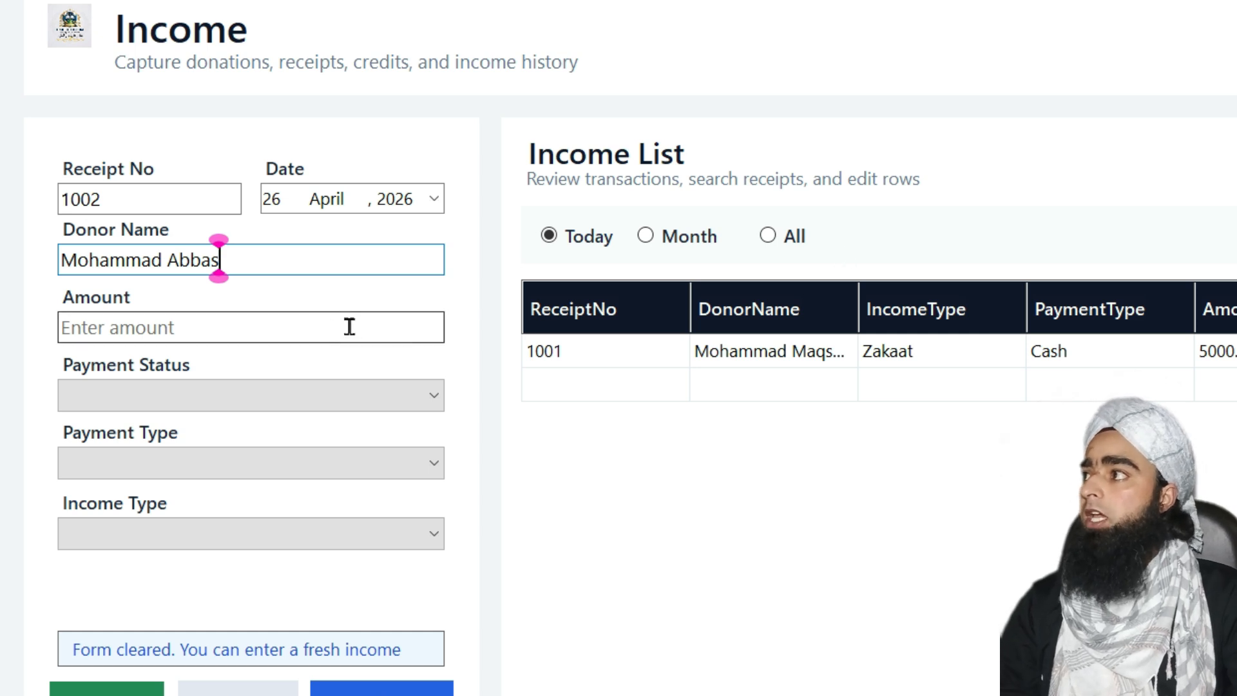
left_click(339, 331)
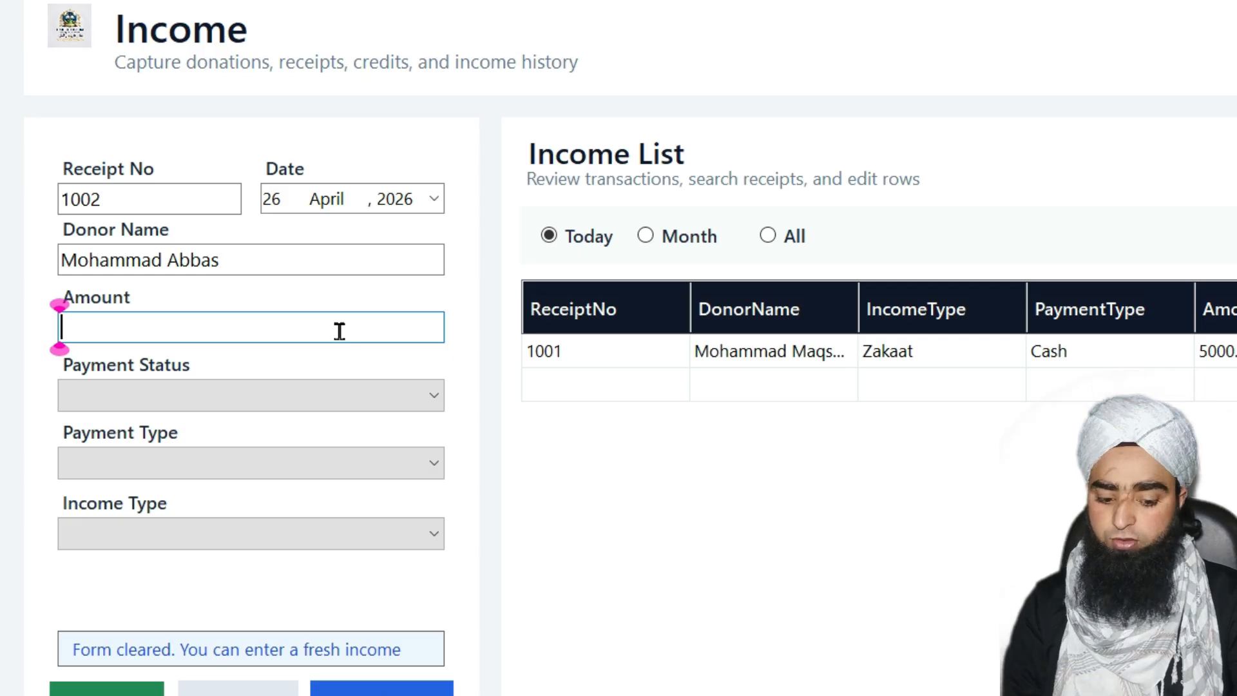
type("3000")
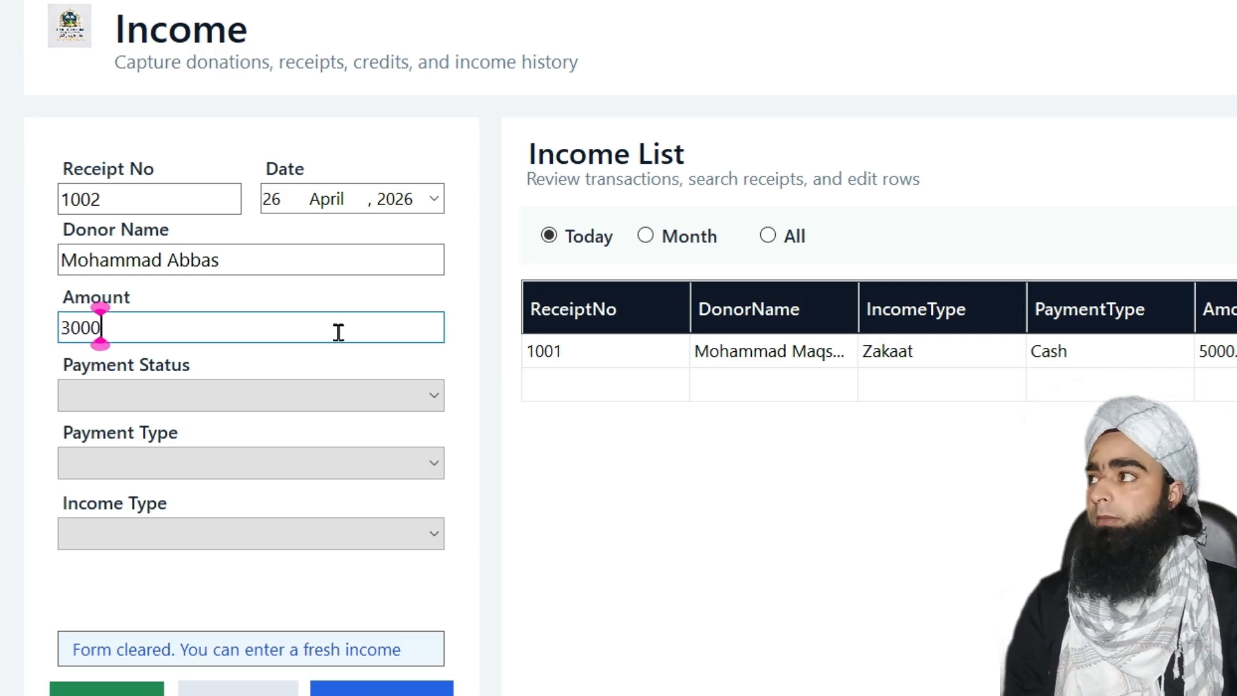
left_click(257, 399)
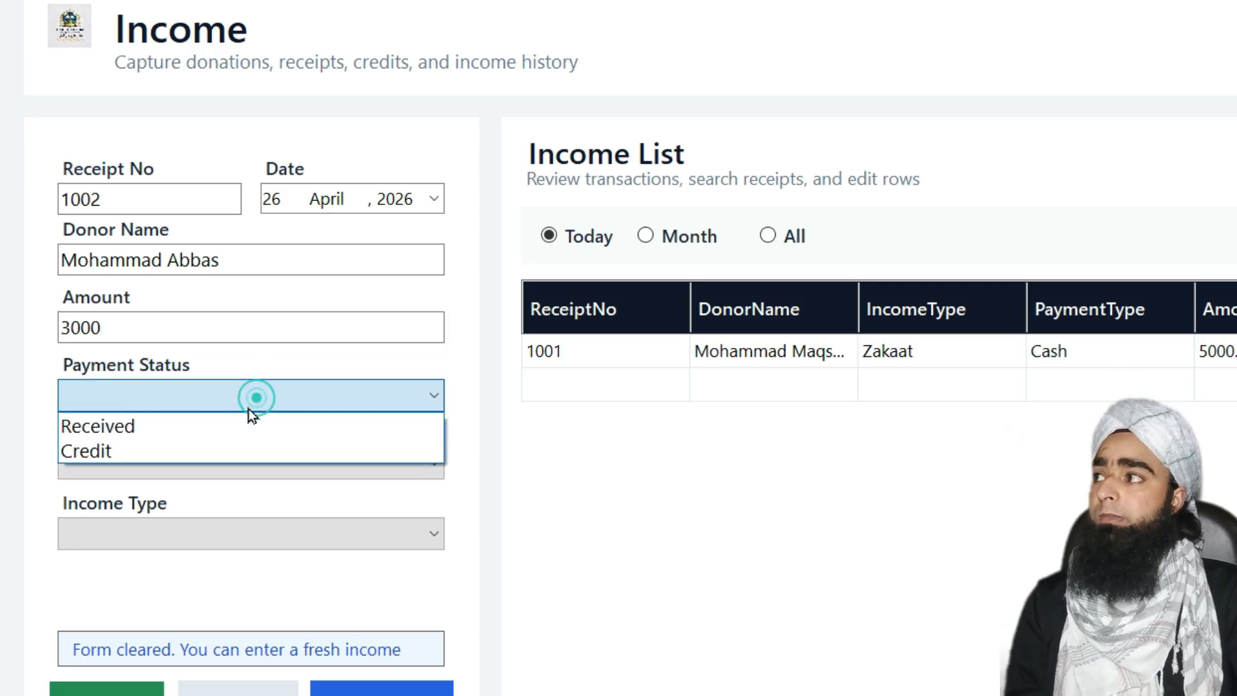
left_click(141, 454)
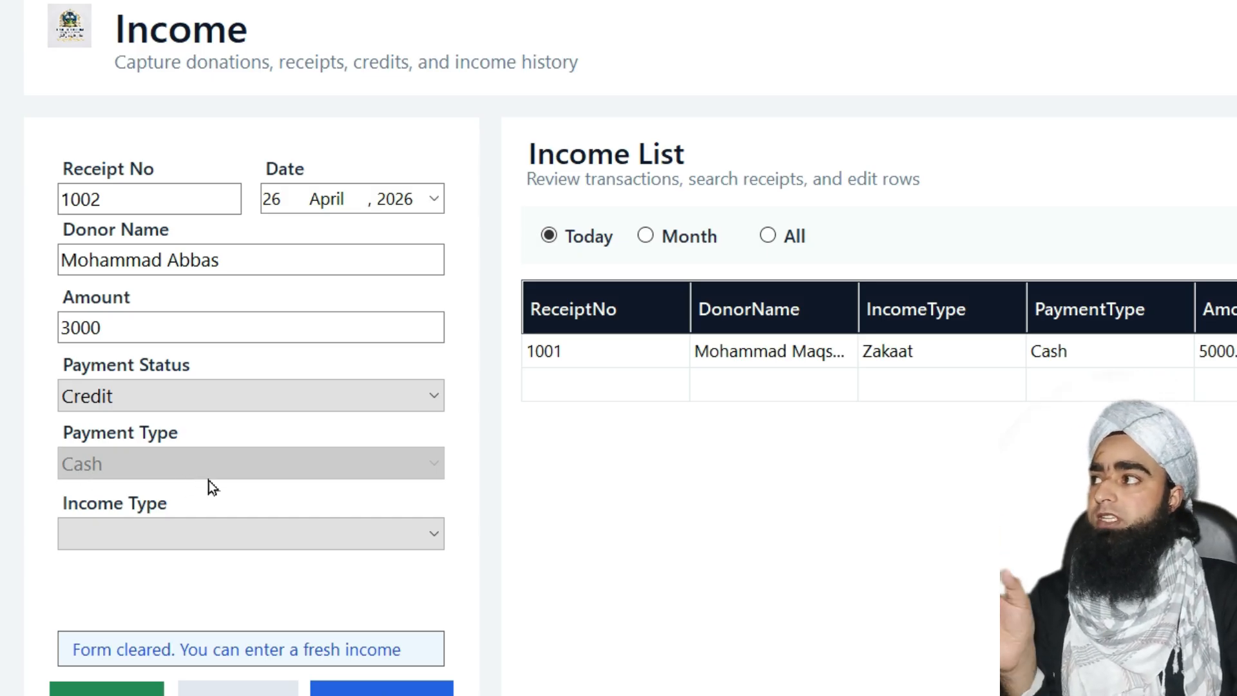
left_click(230, 530)
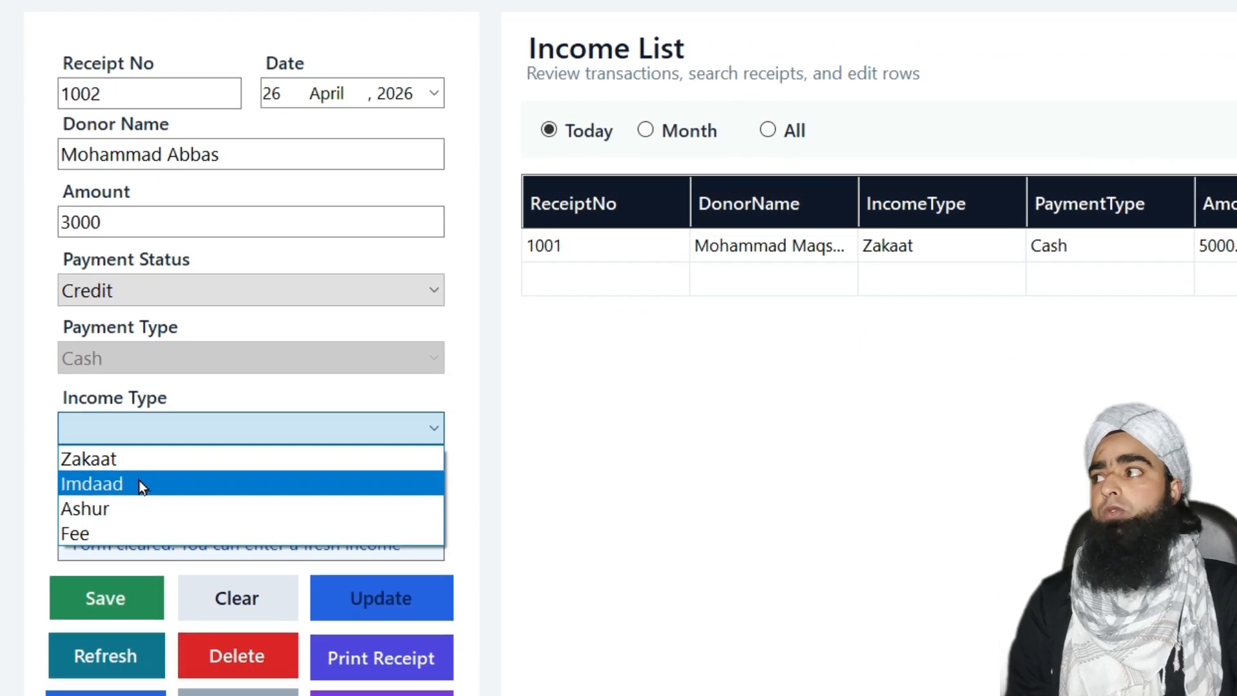
left_click(138, 589)
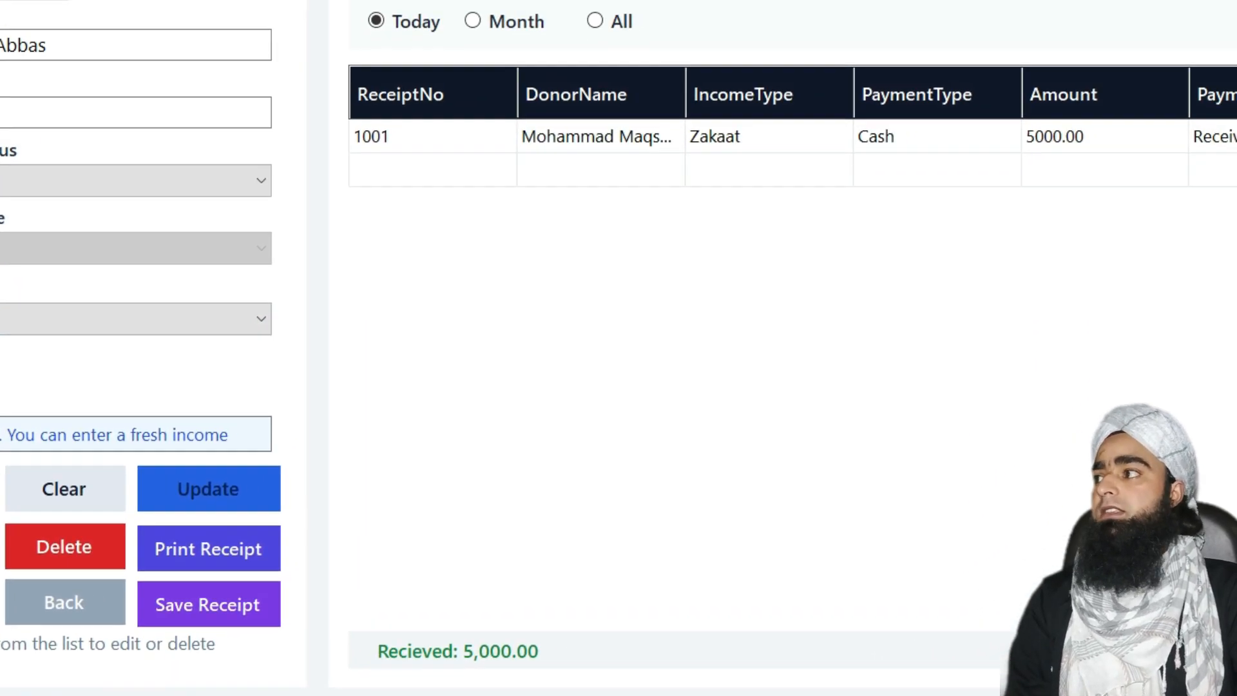
left_click(256, 578)
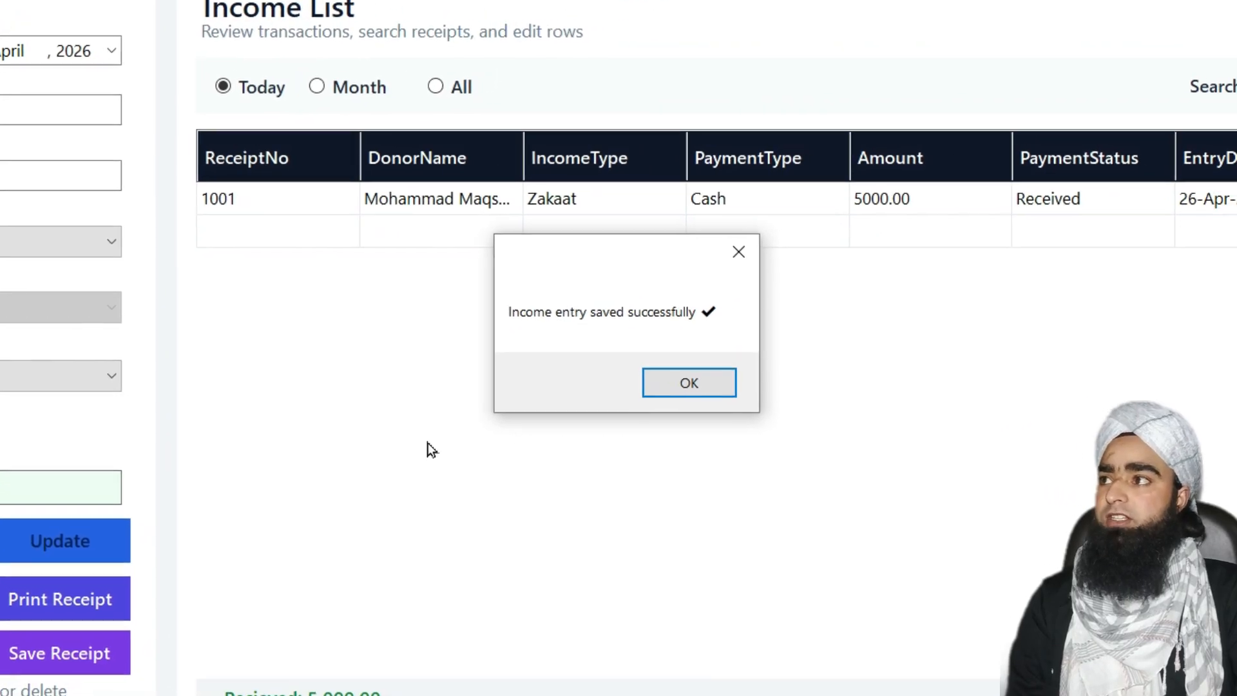
Export receipt 1002 as income-receipt-1002.pdf to the Pictures folder
left_click(689, 395)
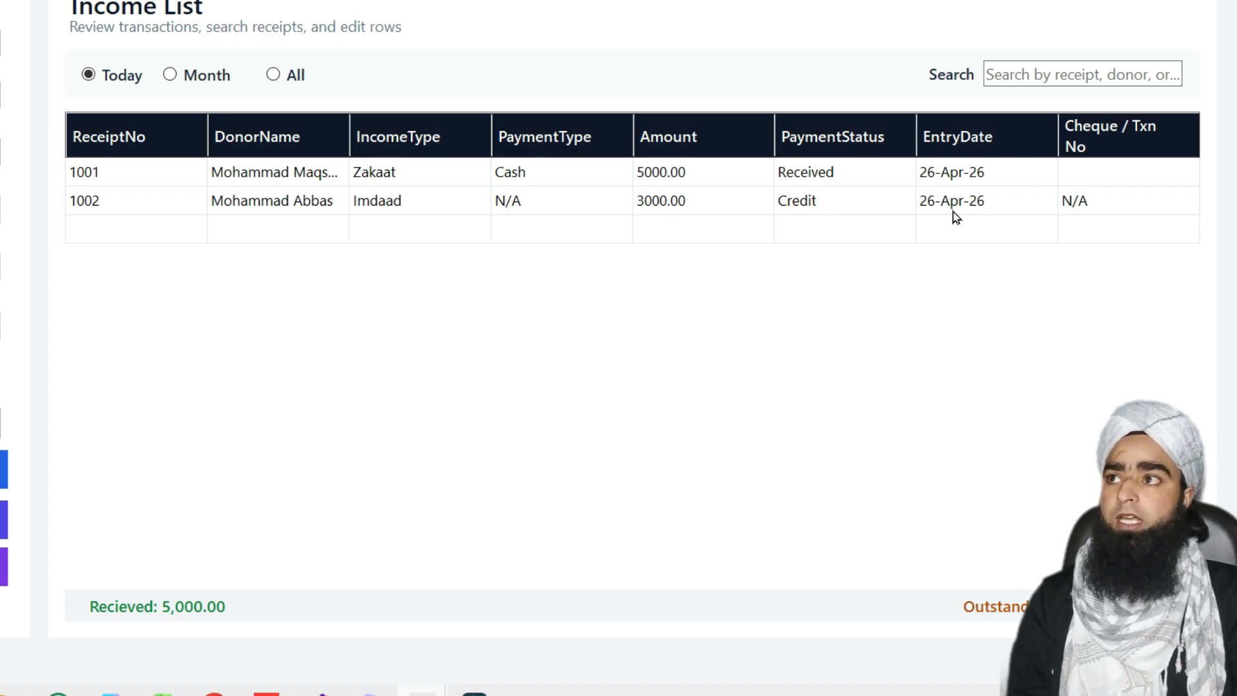
left_click(405, 203)
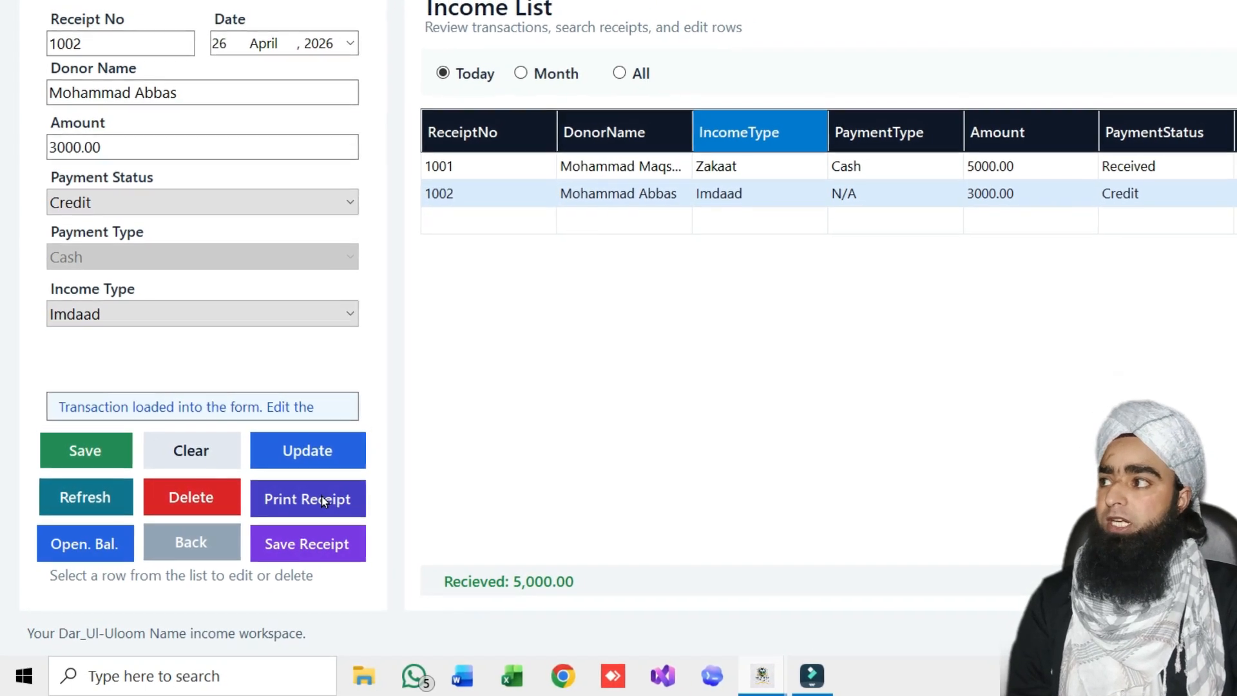
left_click(315, 548)
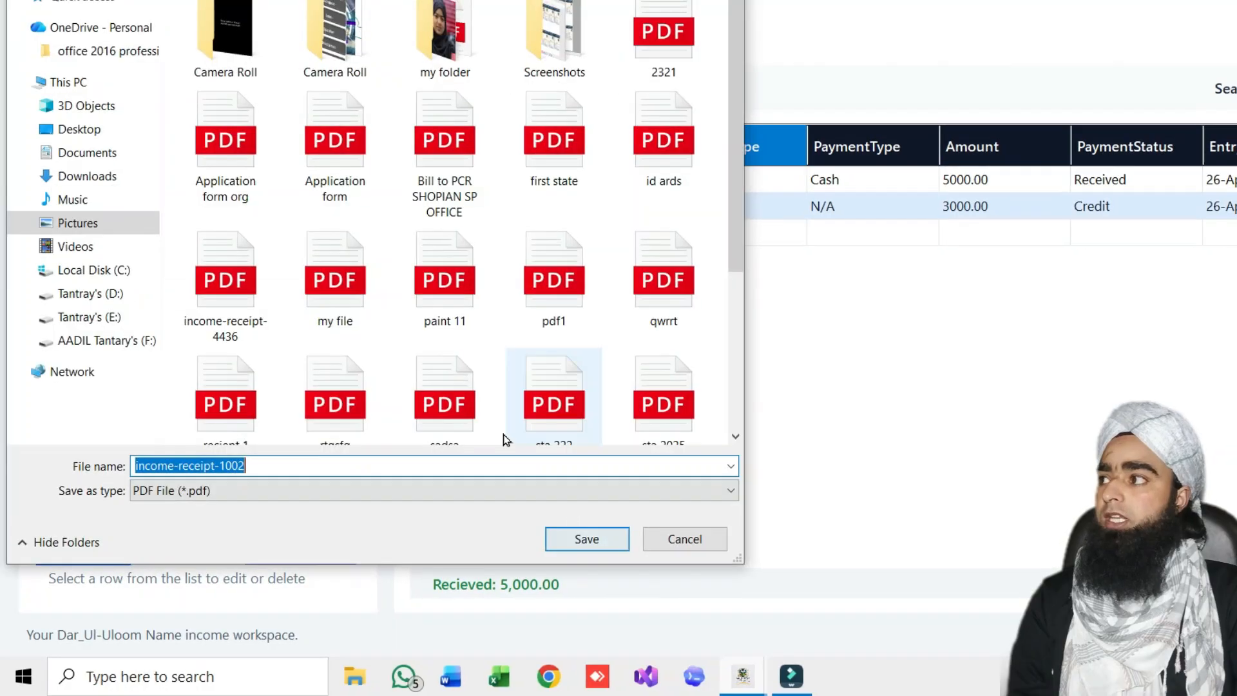
left_click(579, 542)
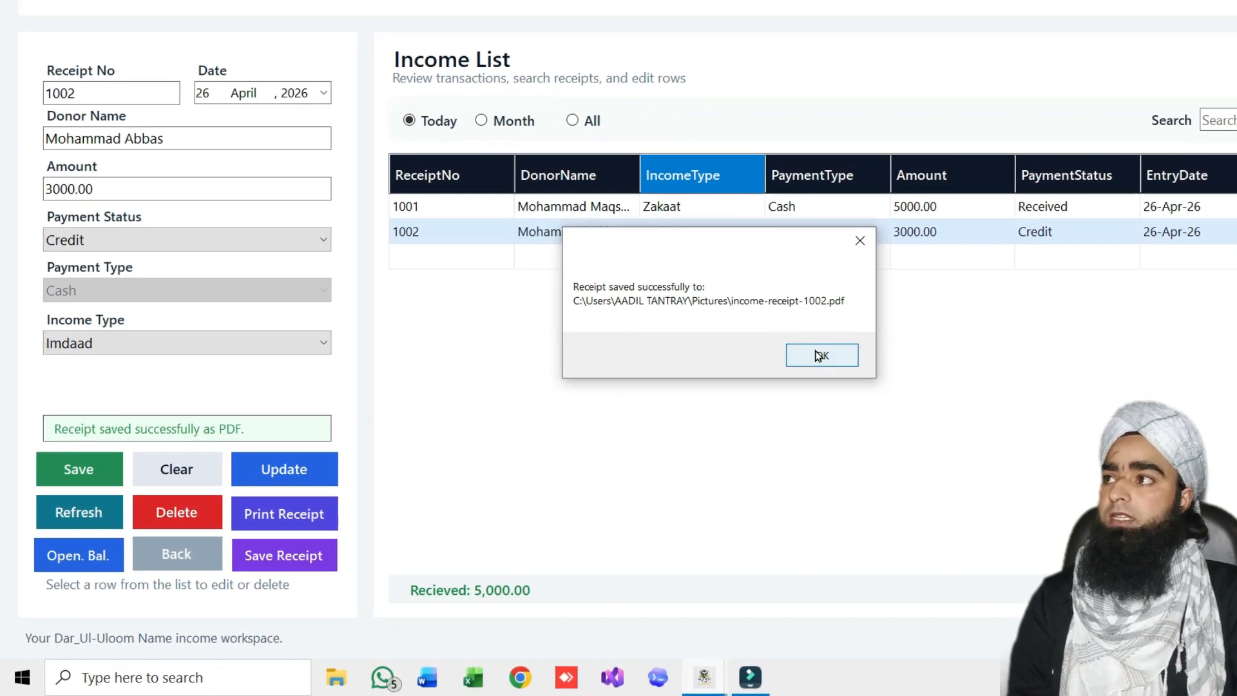
left_click(806, 351)
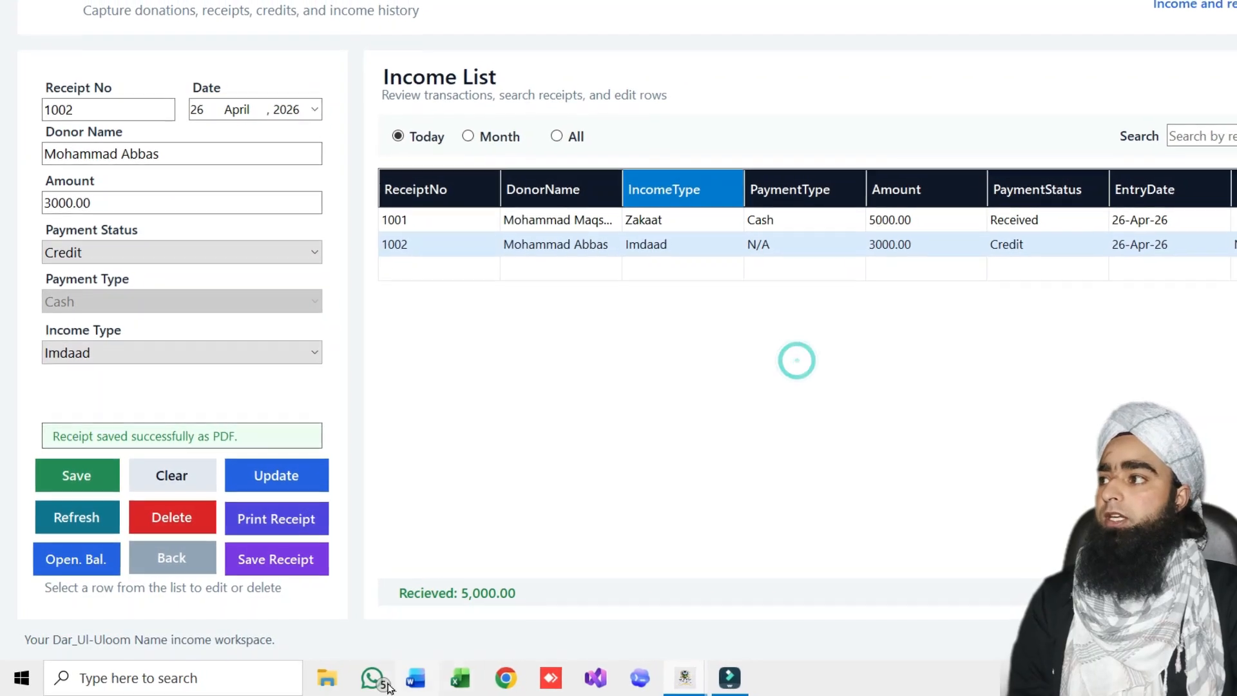
Open income-receipt-1002.pdf from File Explorer's recent files, scroll through it, then close Edge
key("super+e")
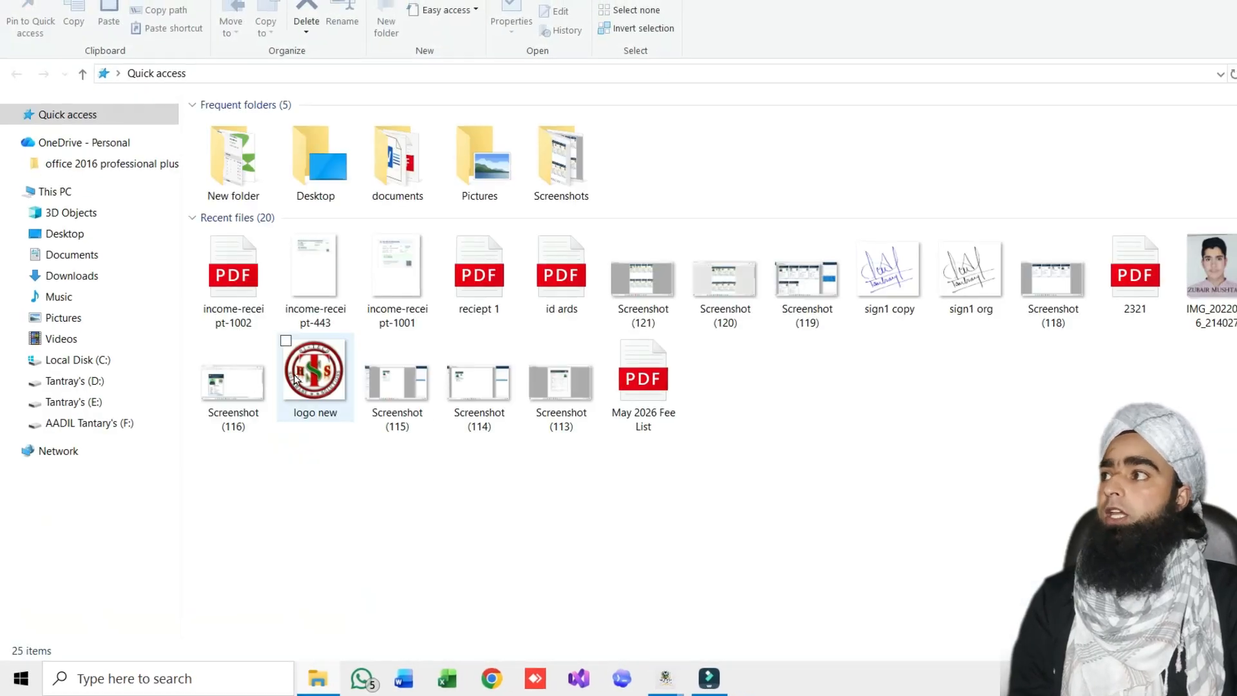
double_click(238, 308)
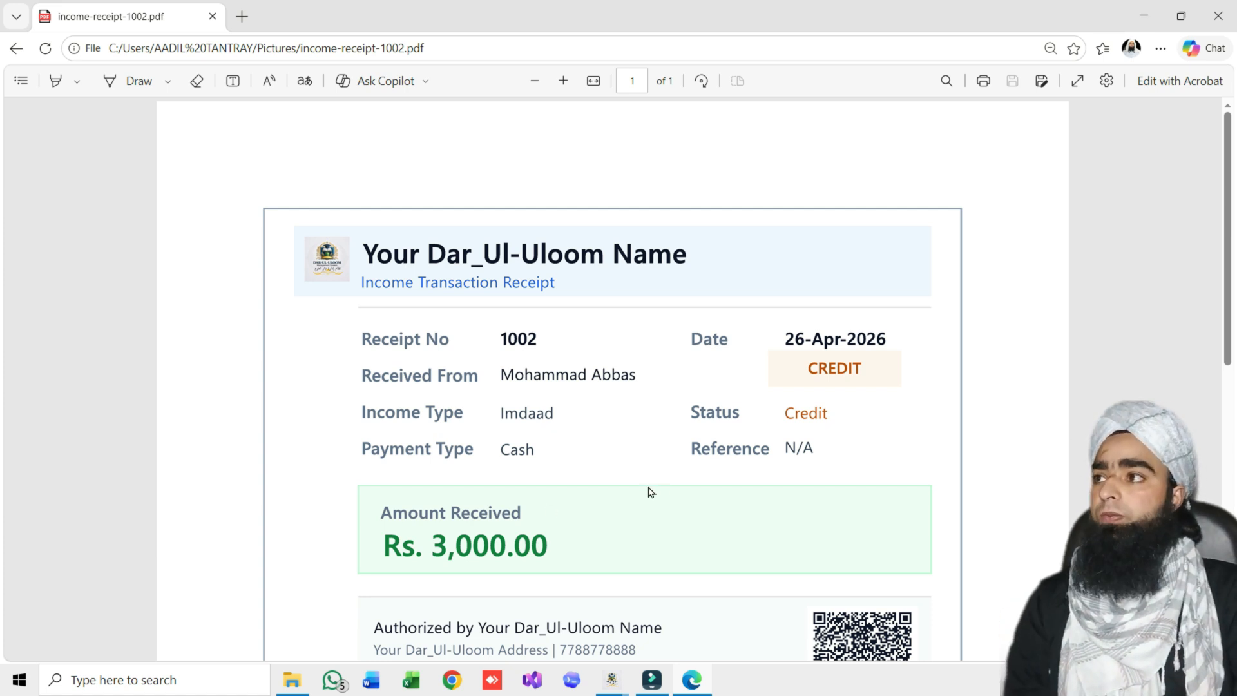
scroll(583, 487, "down", 1)
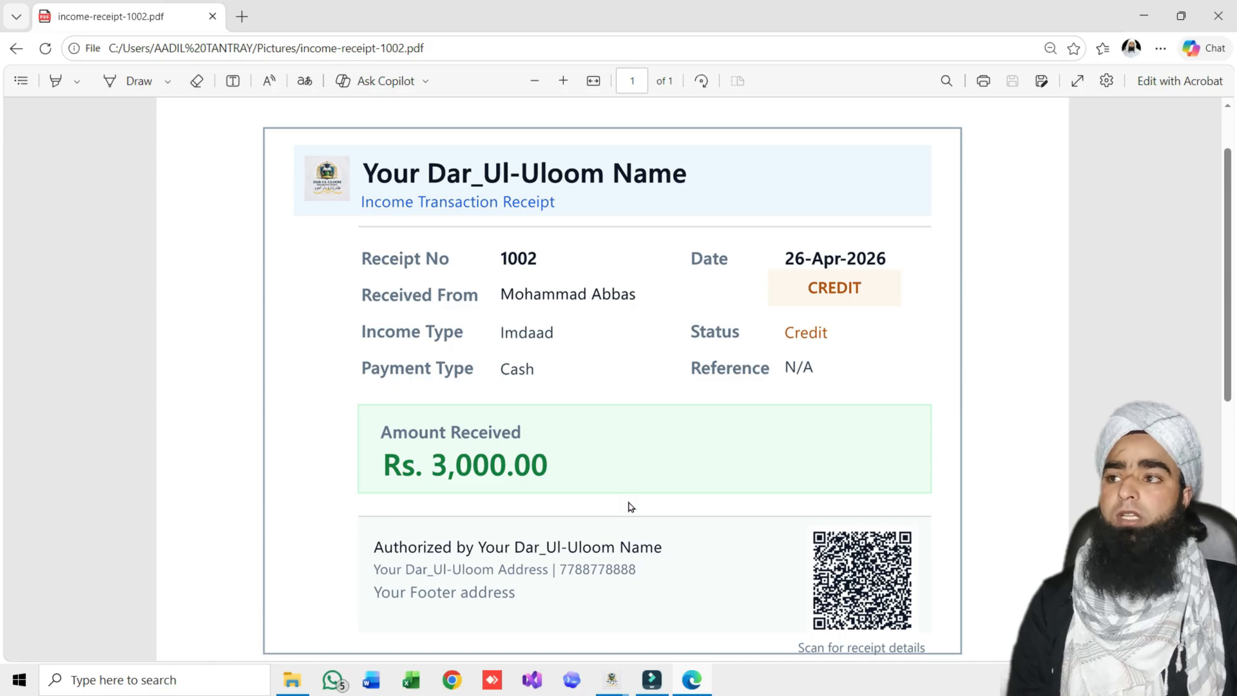
scroll(709, 538, "down", 1)
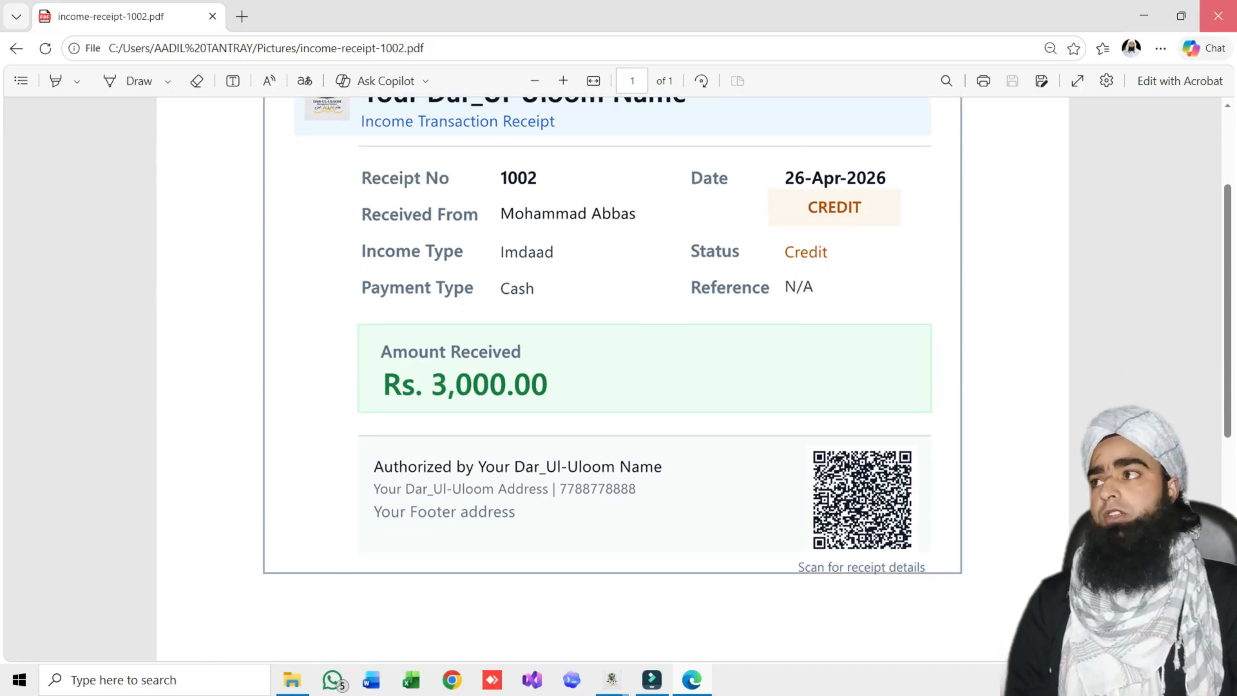
left_click(1218, 16)
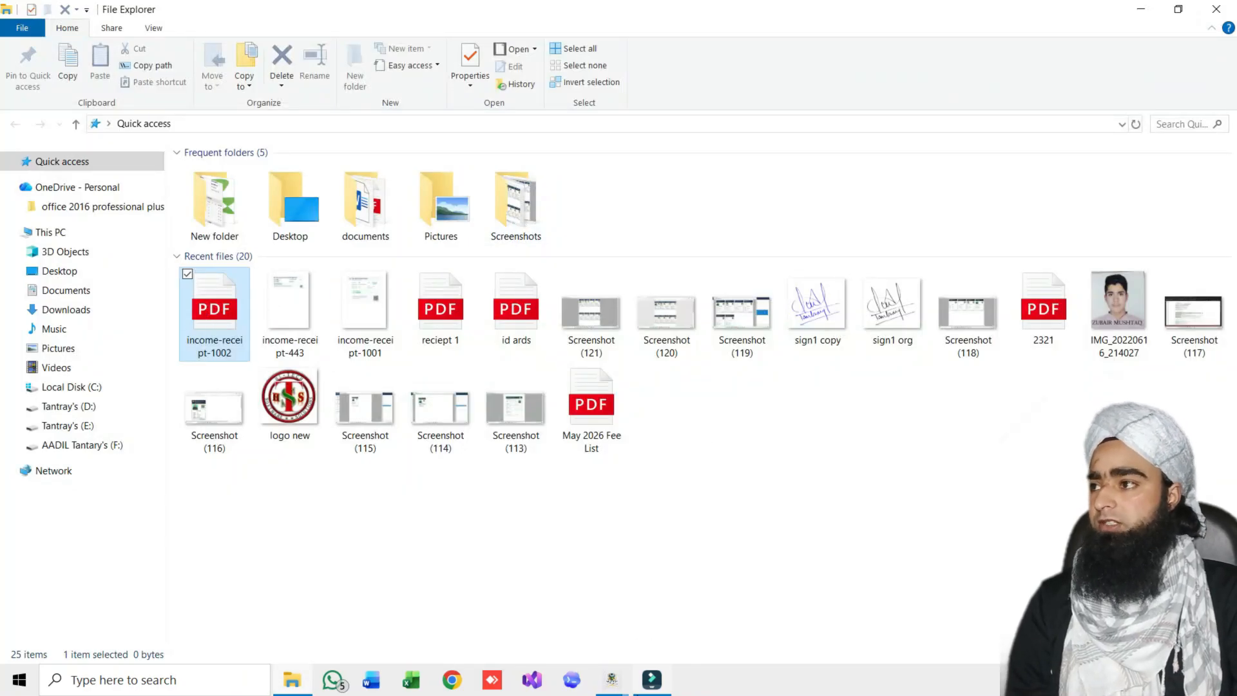
Back in the Income window, clear the form and load receipt 1002
mouse_move(612, 681)
left_click(704, 606)
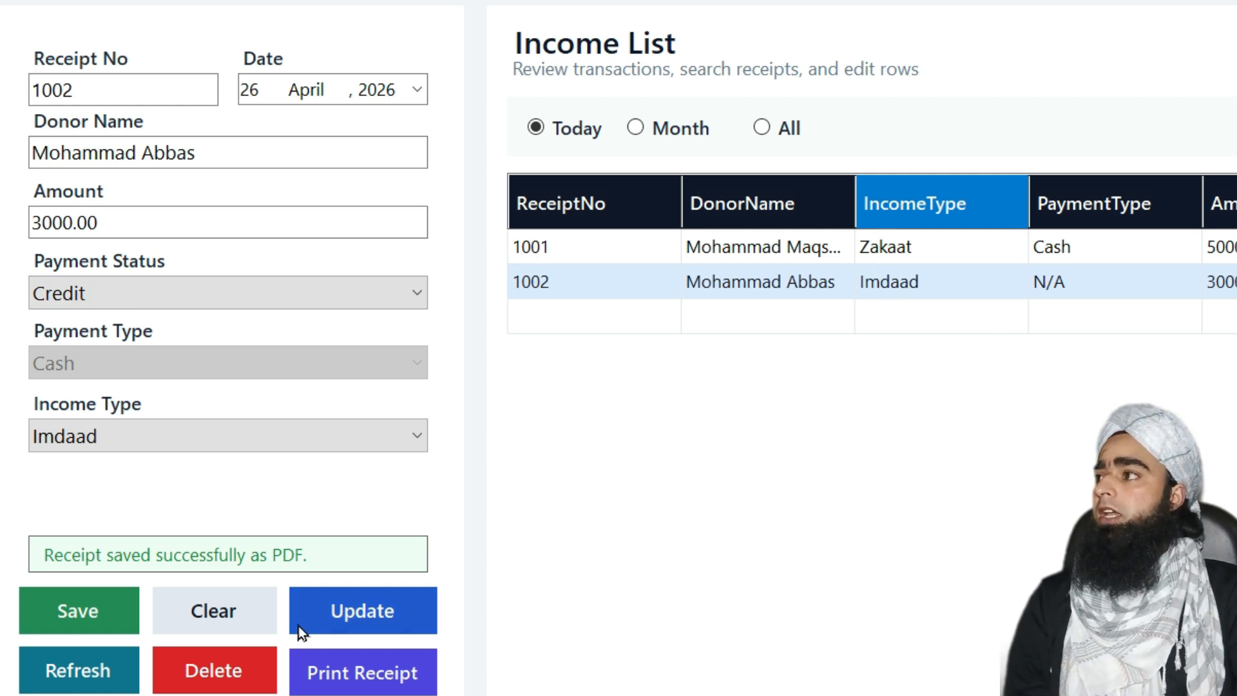
left_click(113, 667)
left_click(884, 281)
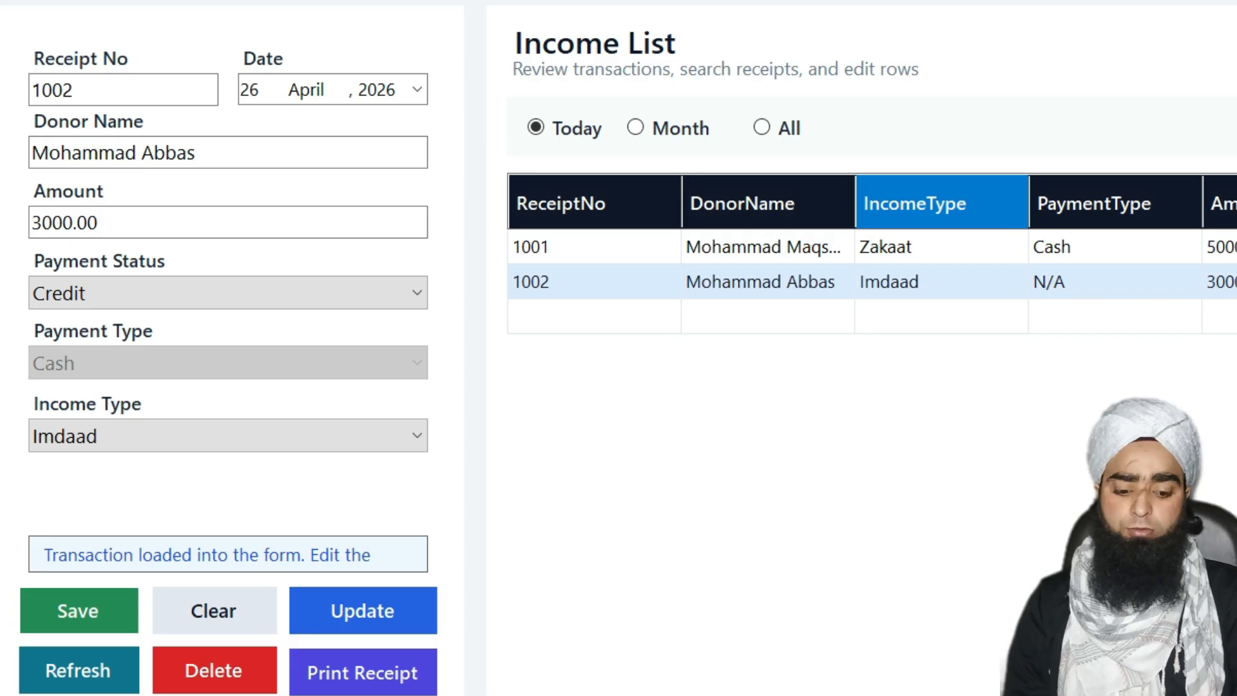
type("1002")
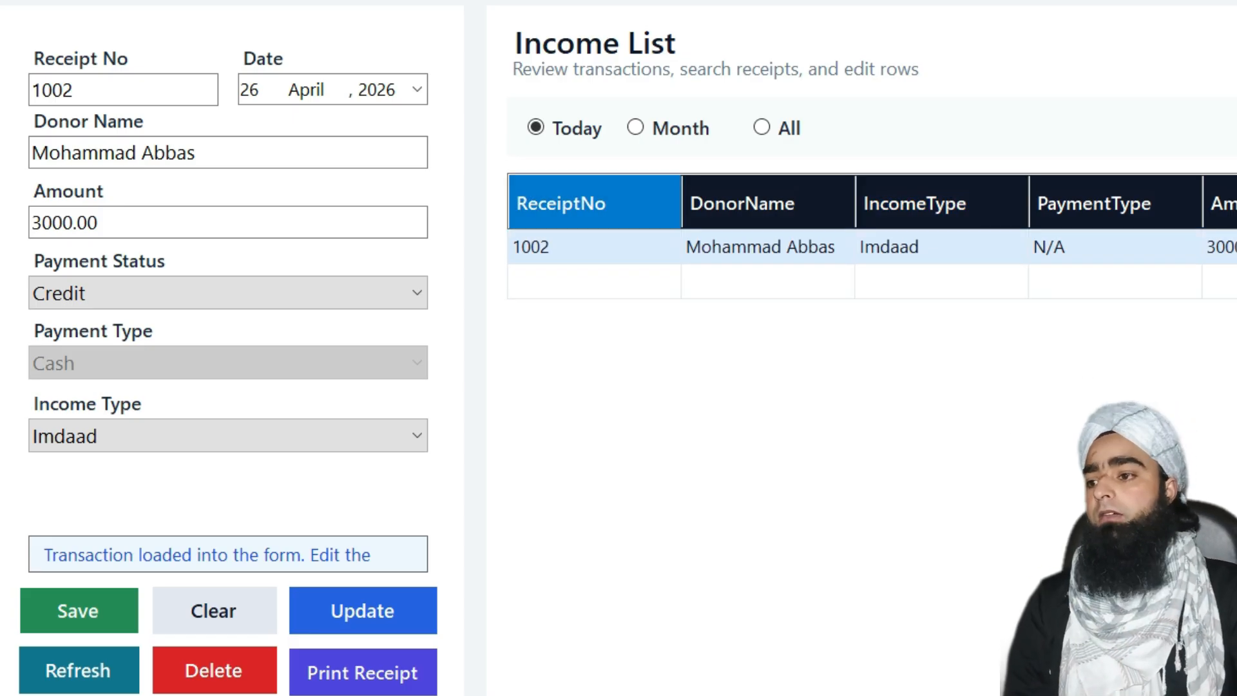
left_click(777, 258)
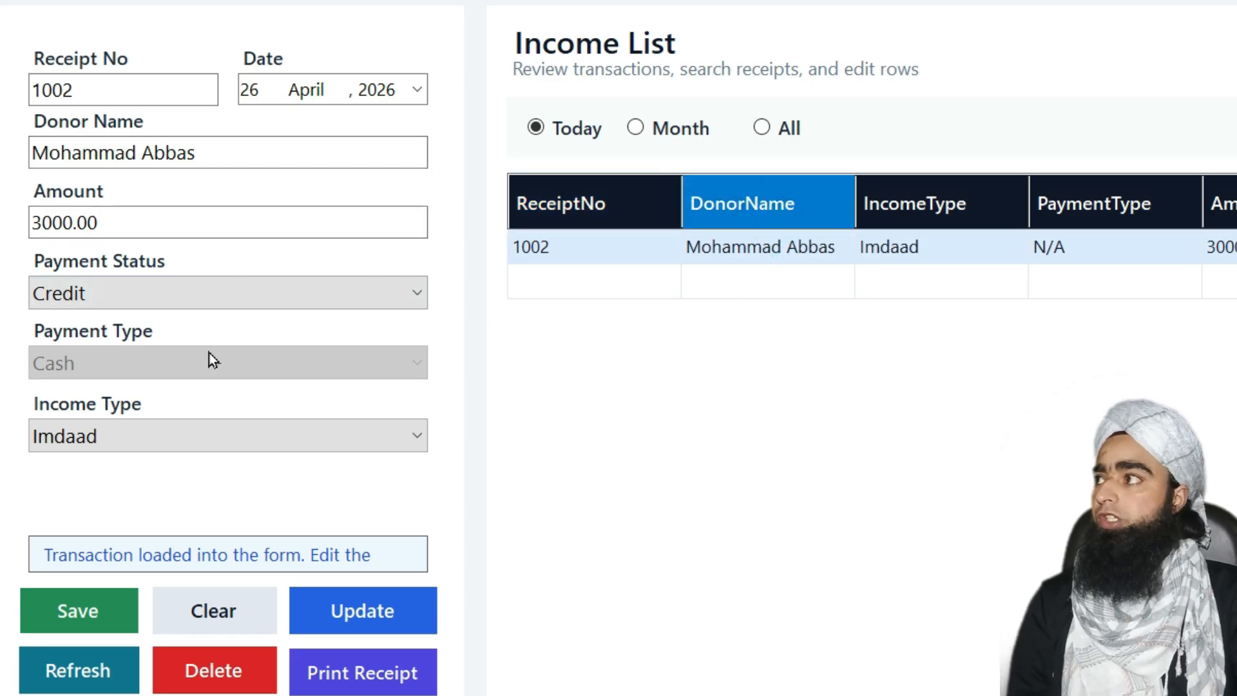
Set payment status to Received, type to Cheque, and cheque number 456475
left_click(199, 293)
left_click(115, 333)
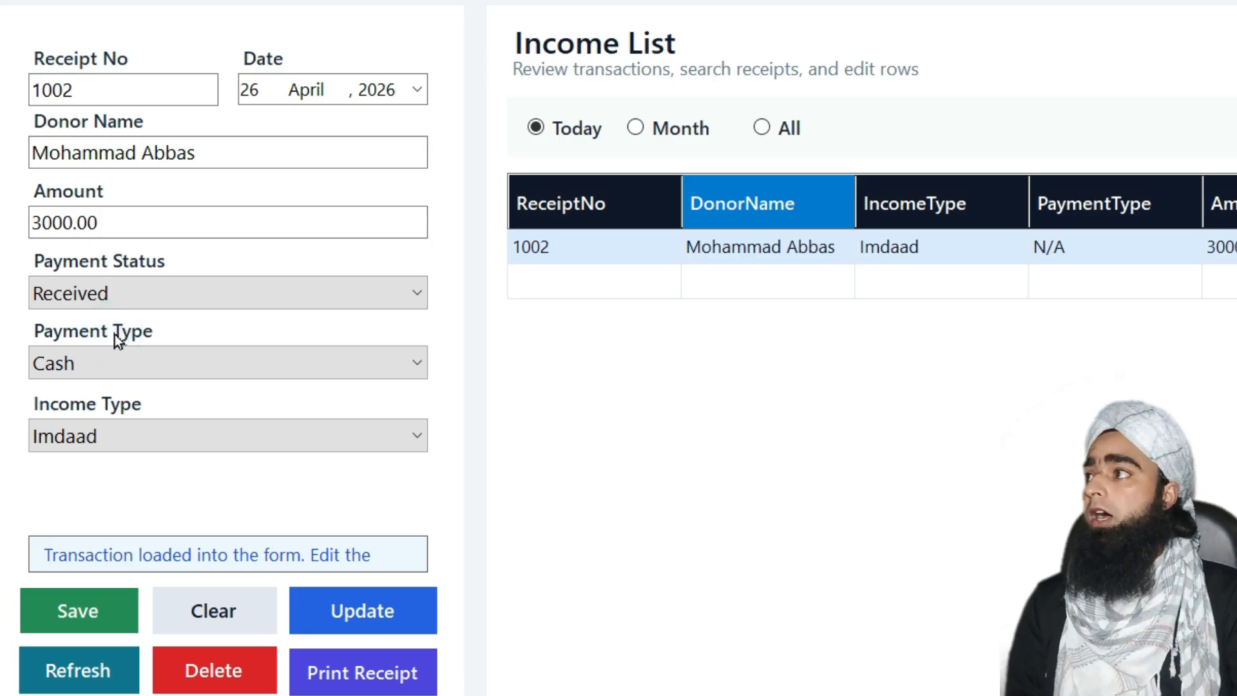
left_click(153, 361)
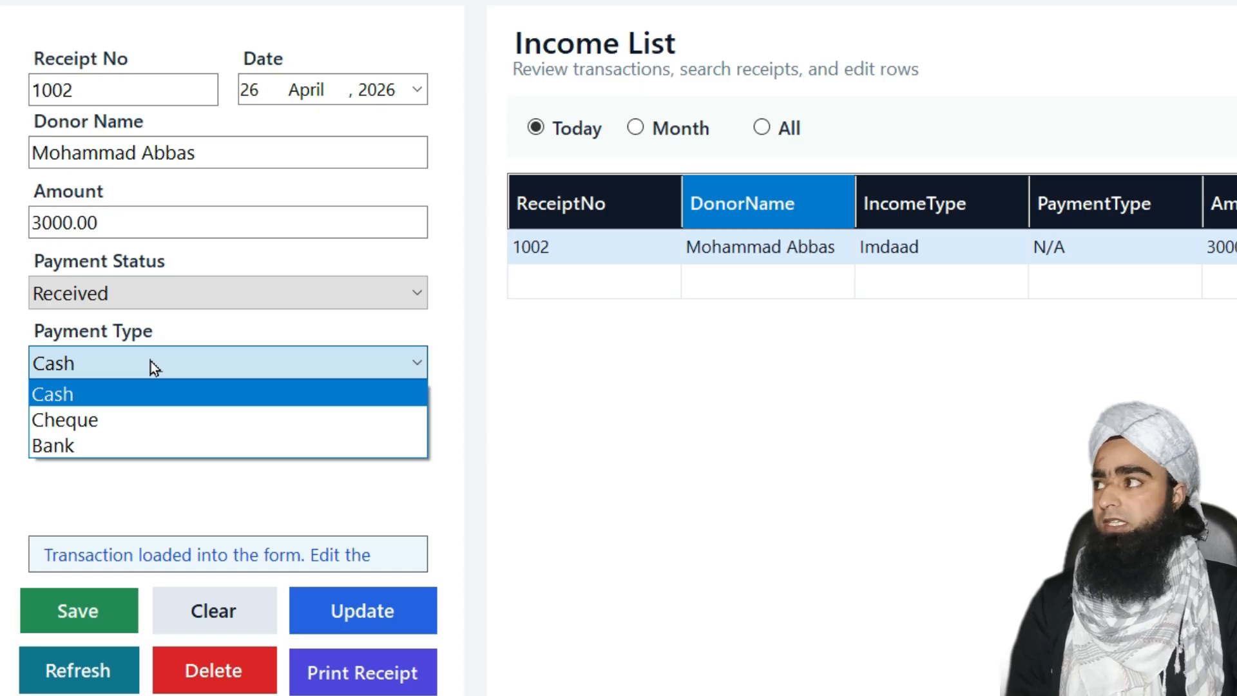
left_click(137, 430)
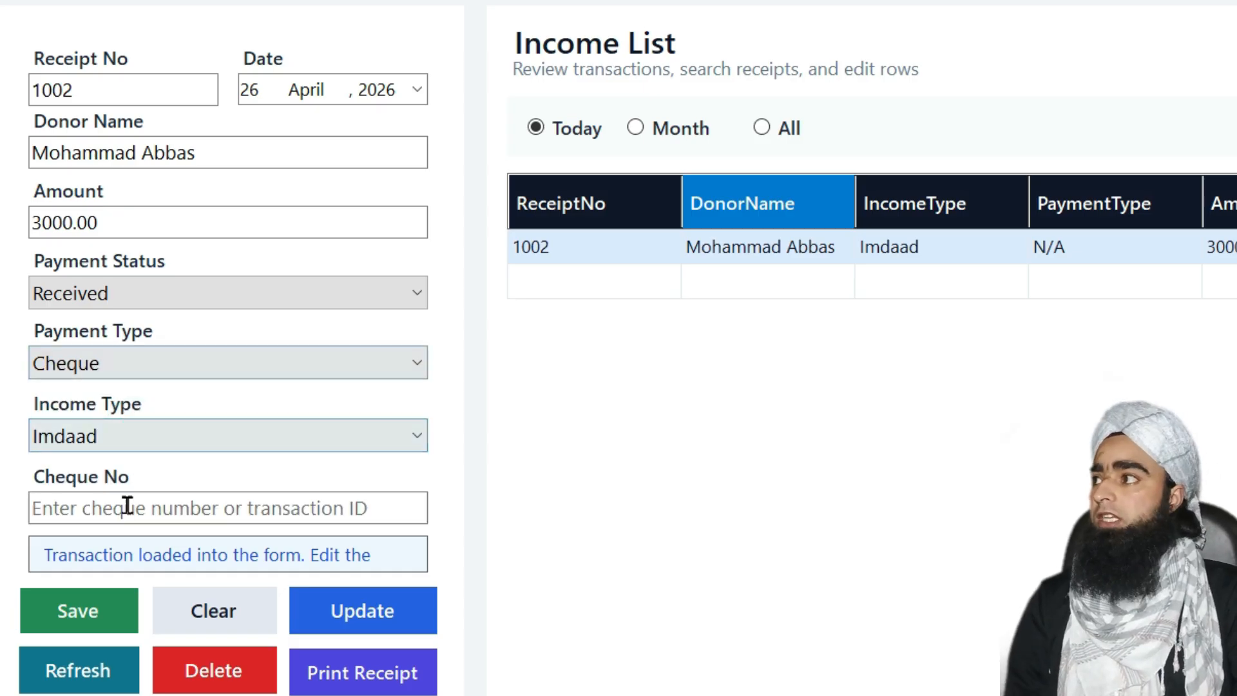
left_click(94, 513)
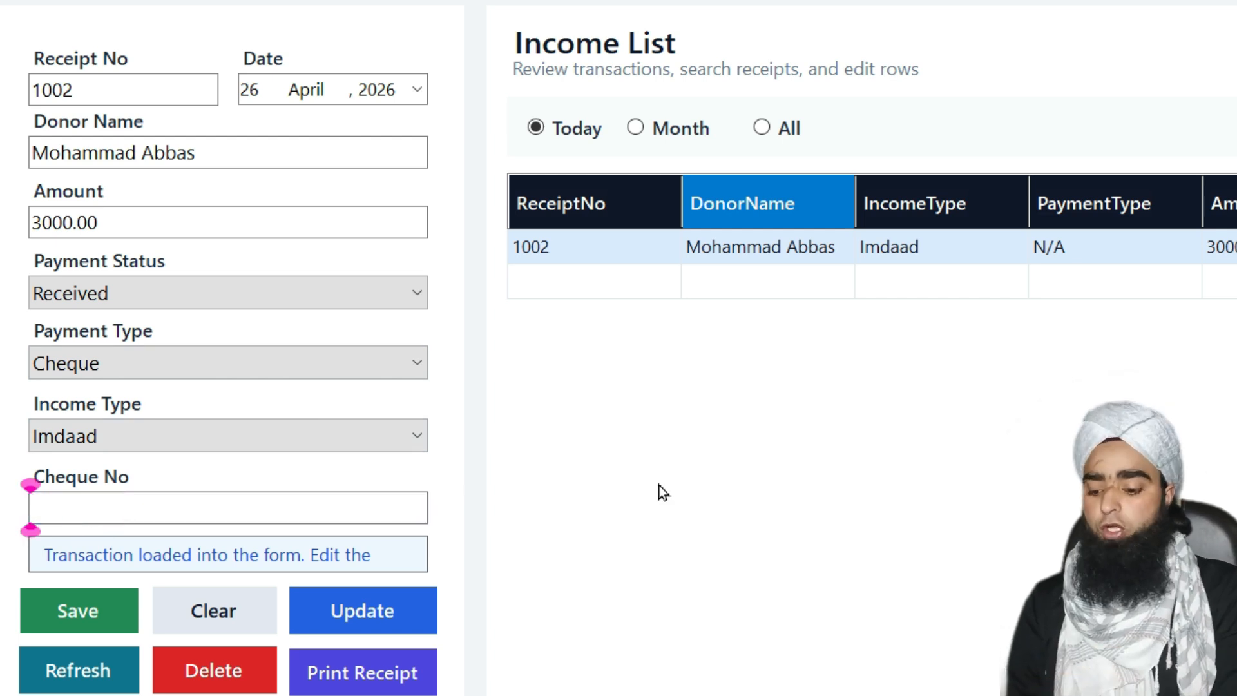
type("4564758")
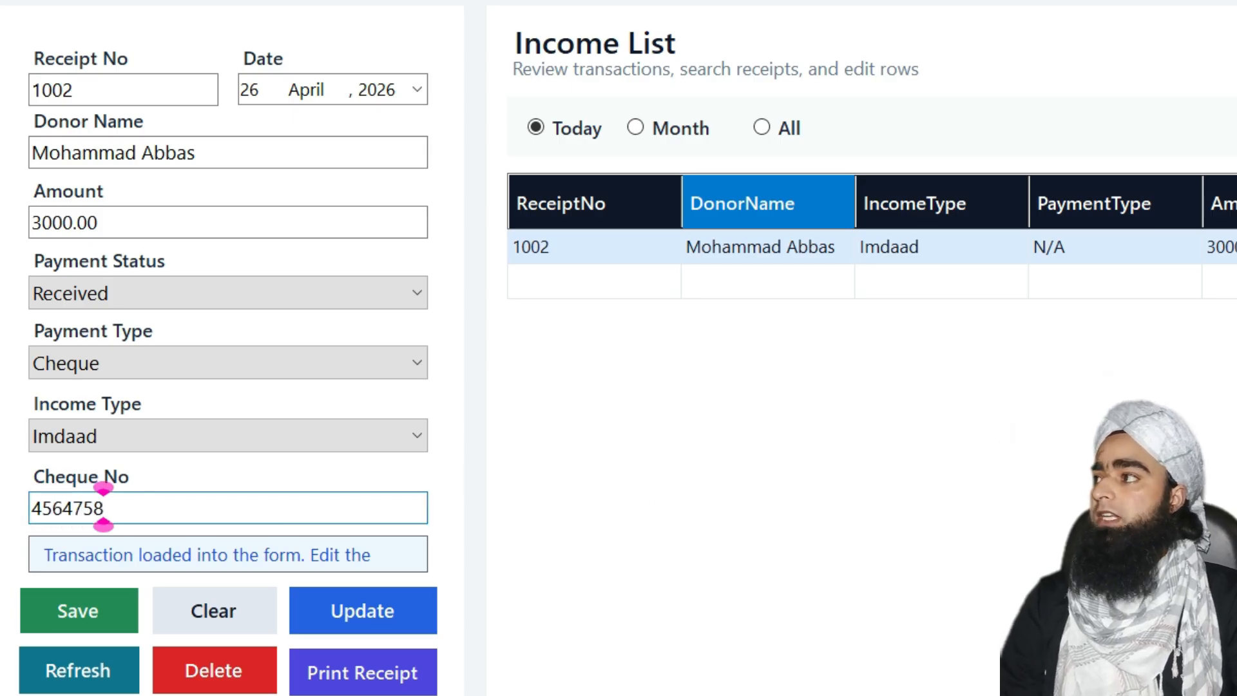
key("BackSpace")
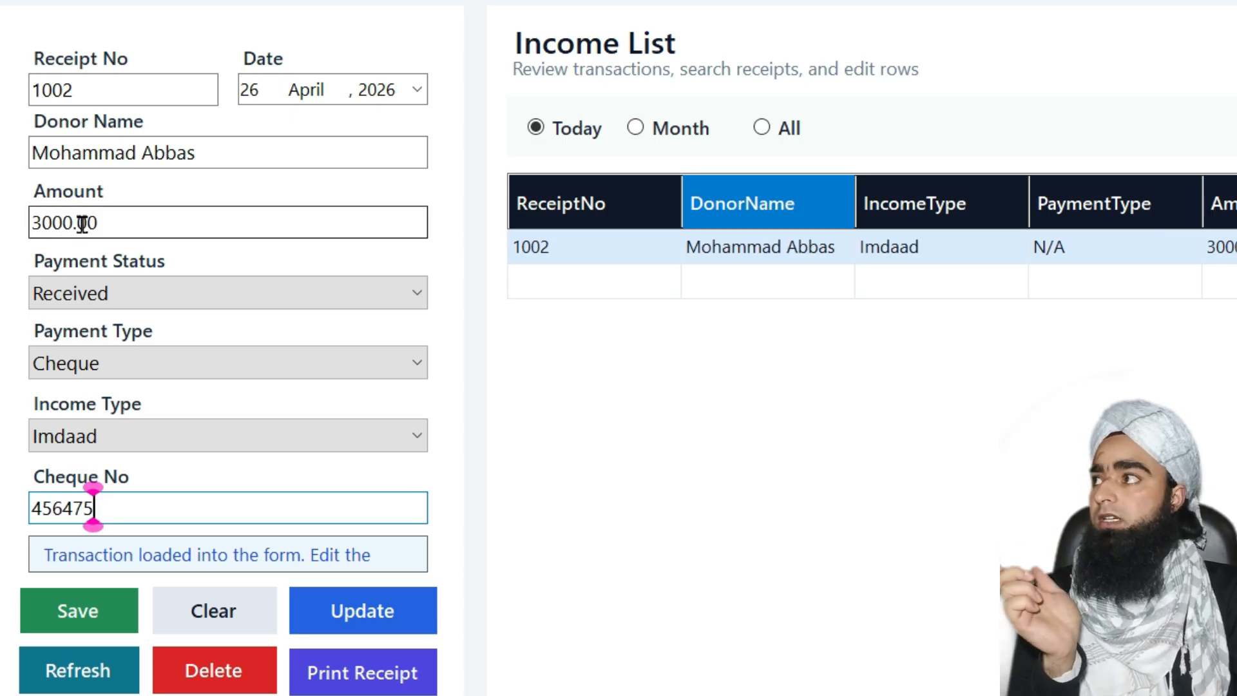
Change the amount from 3000 to 2000 and save the entry
left_click_drag(71, 223, 54, 221)
double_click(54, 221)
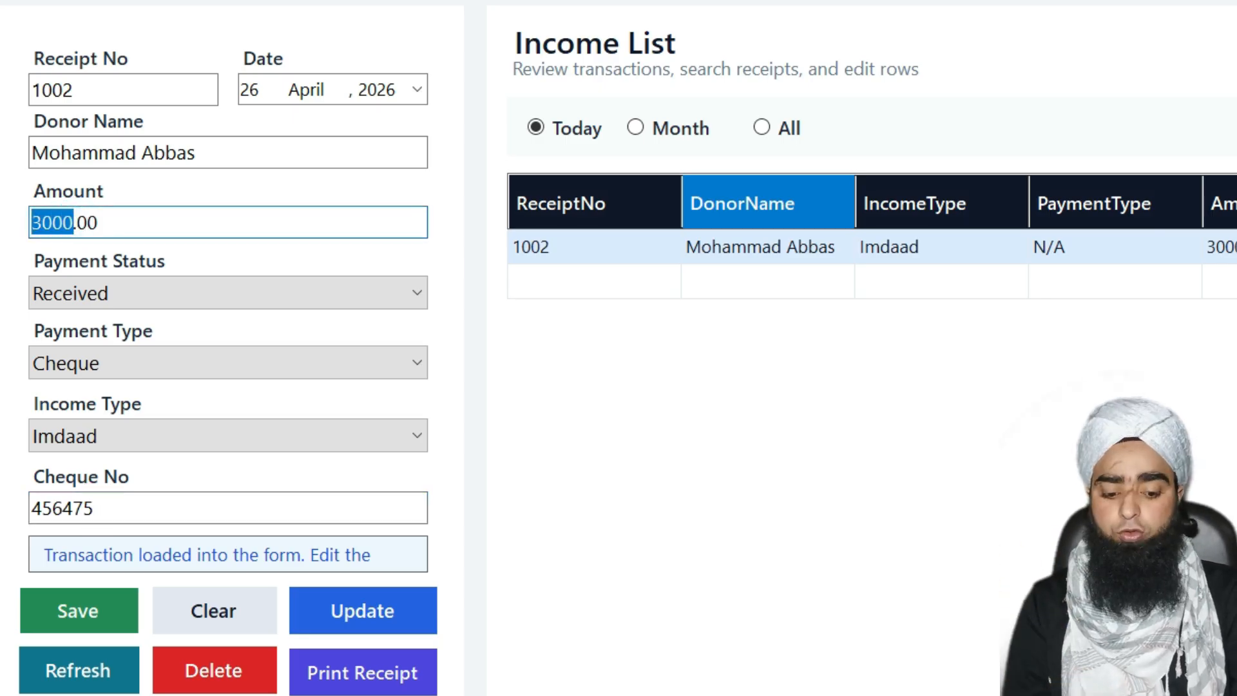
type("2000")
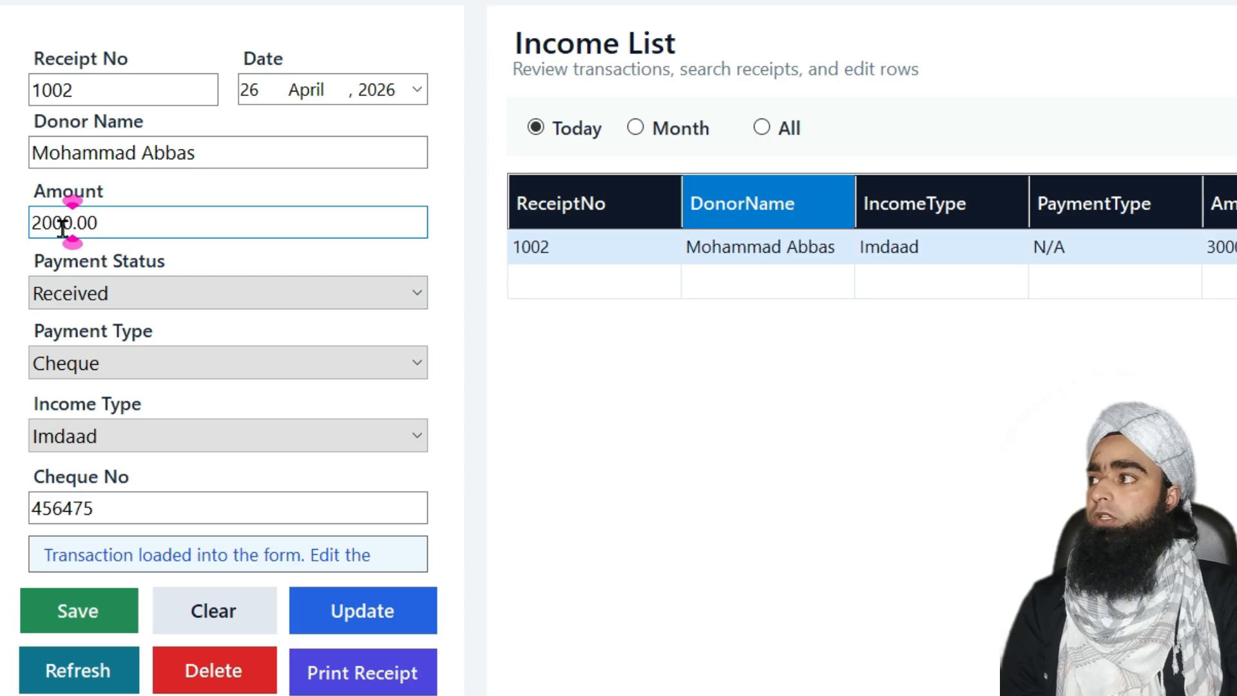
left_click(84, 617)
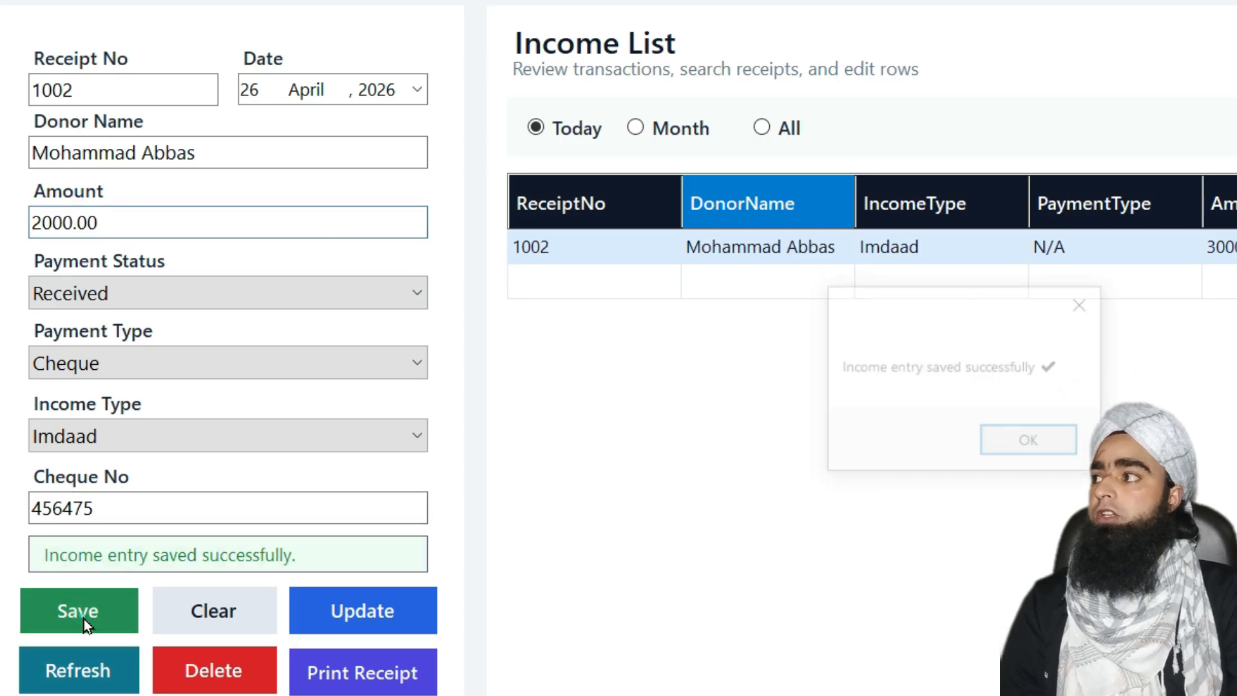
left_click(1044, 442)
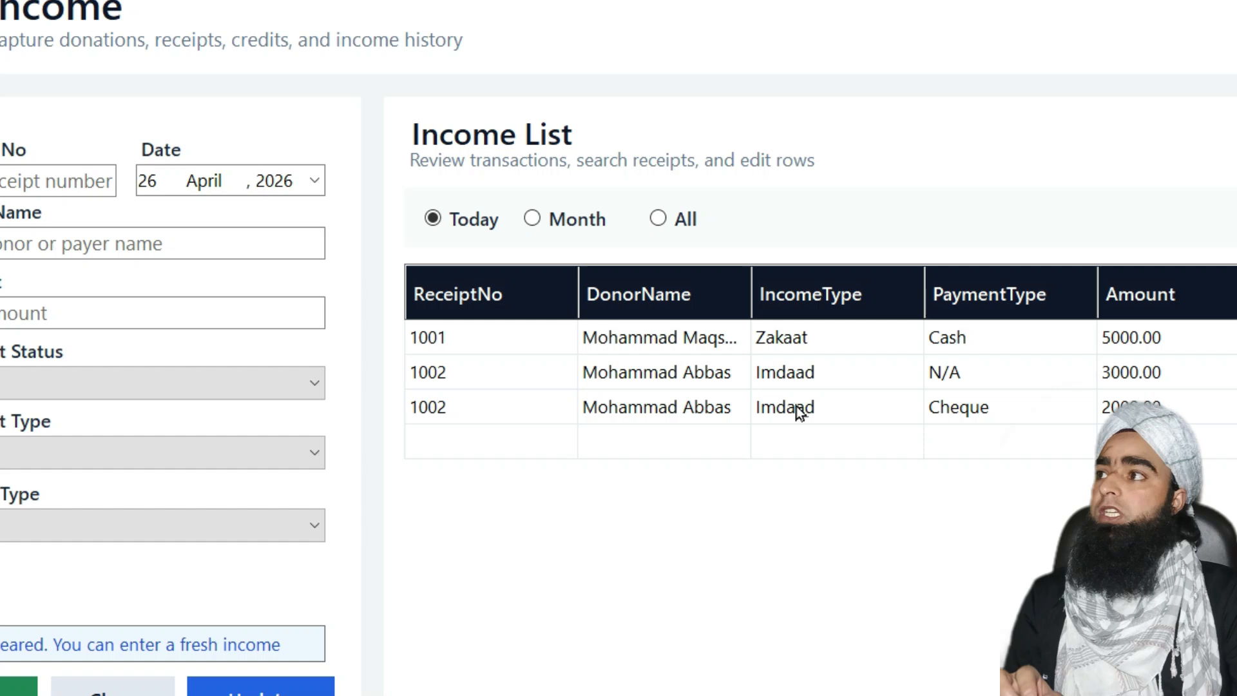
From the 1002 cheque row, save a new entry of 500 paid in Cash
left_click(467, 299)
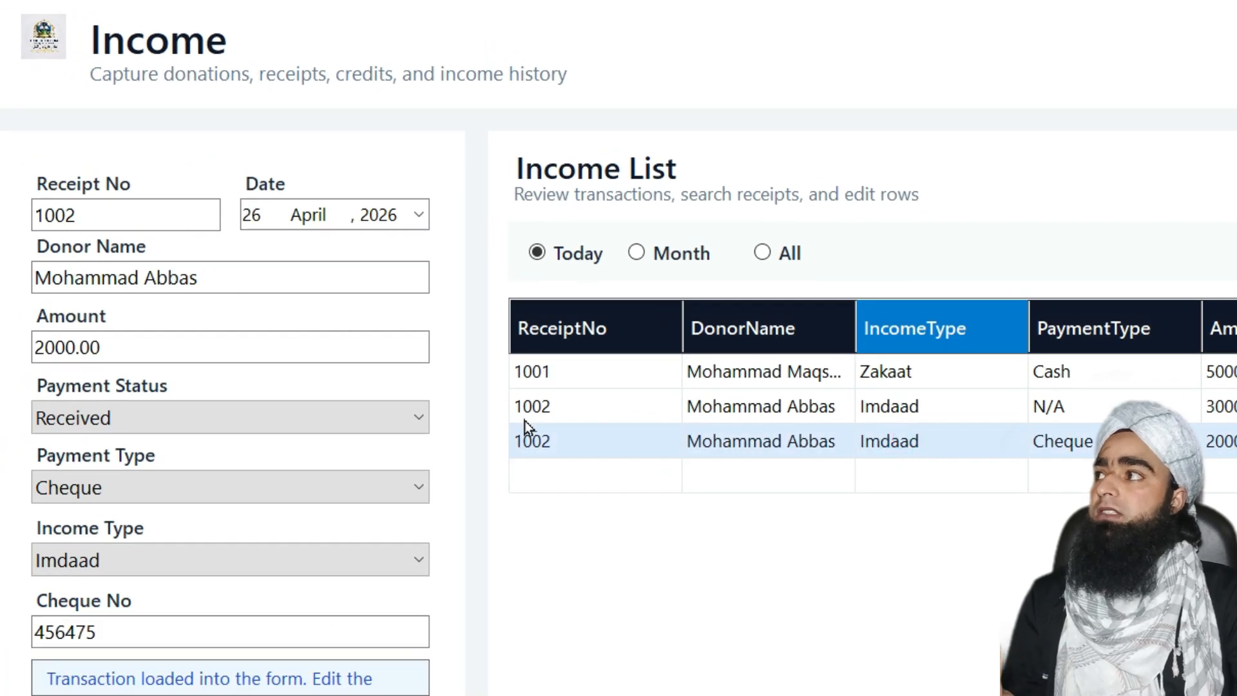
double_click(69, 348)
type("500")
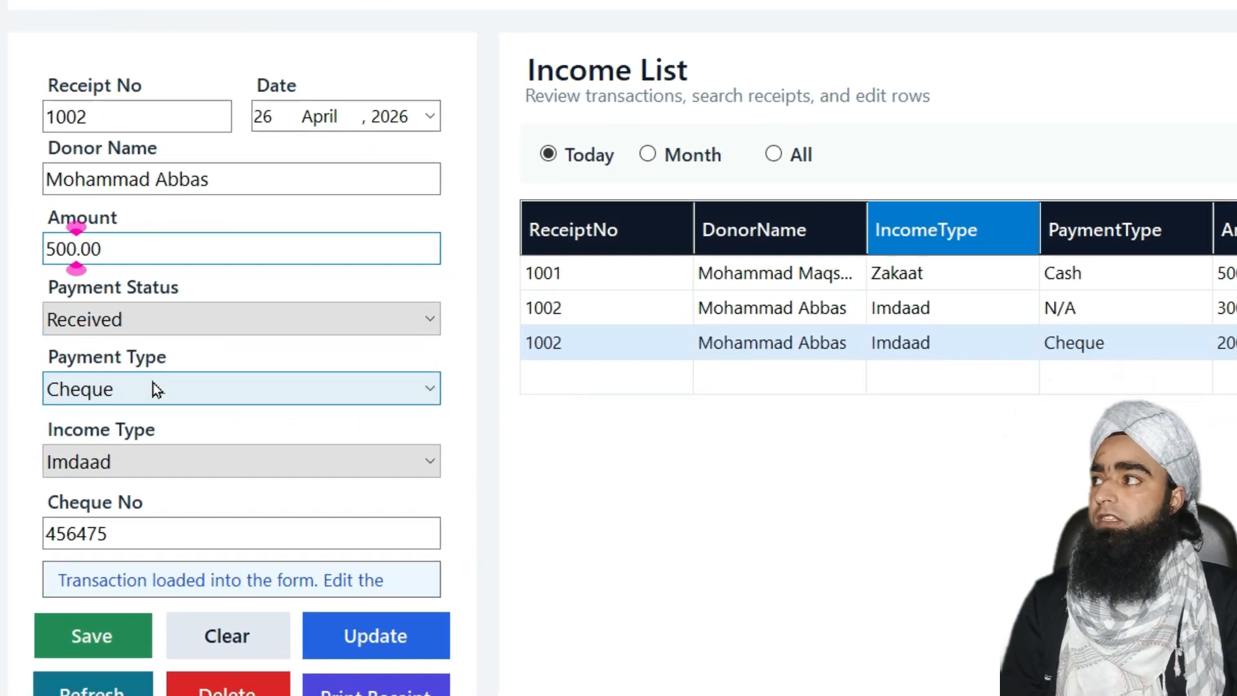
left_click(152, 411)
left_click(163, 347)
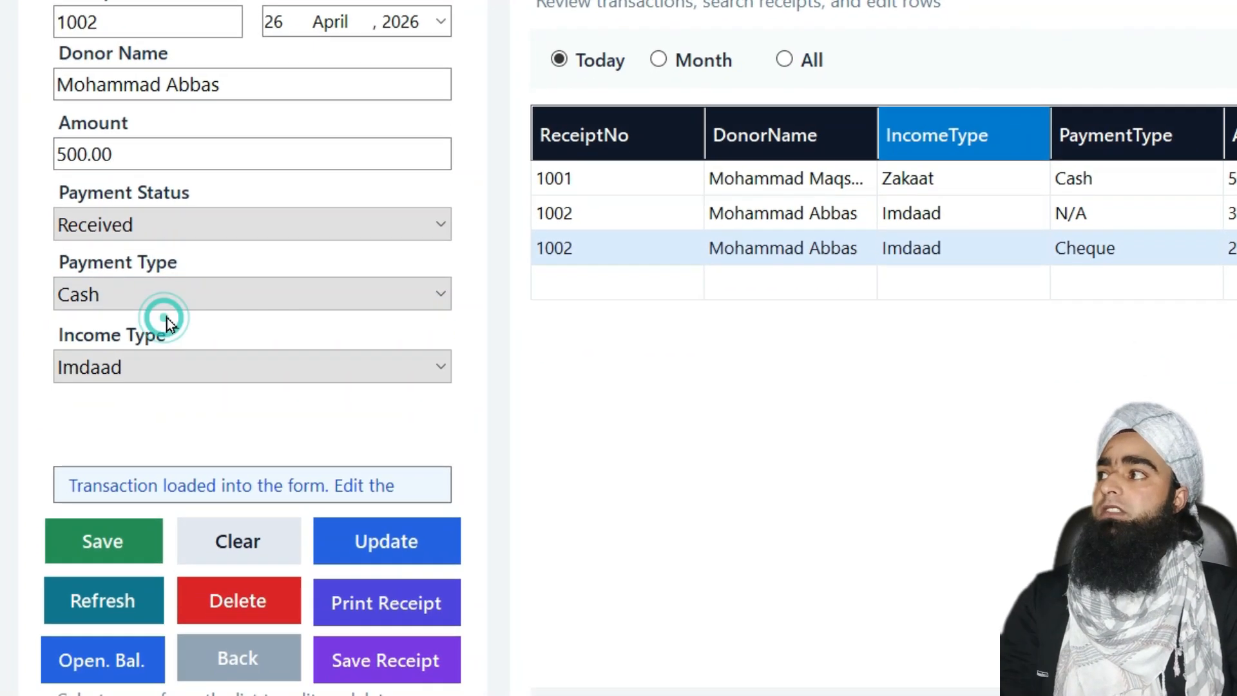
left_click(126, 493)
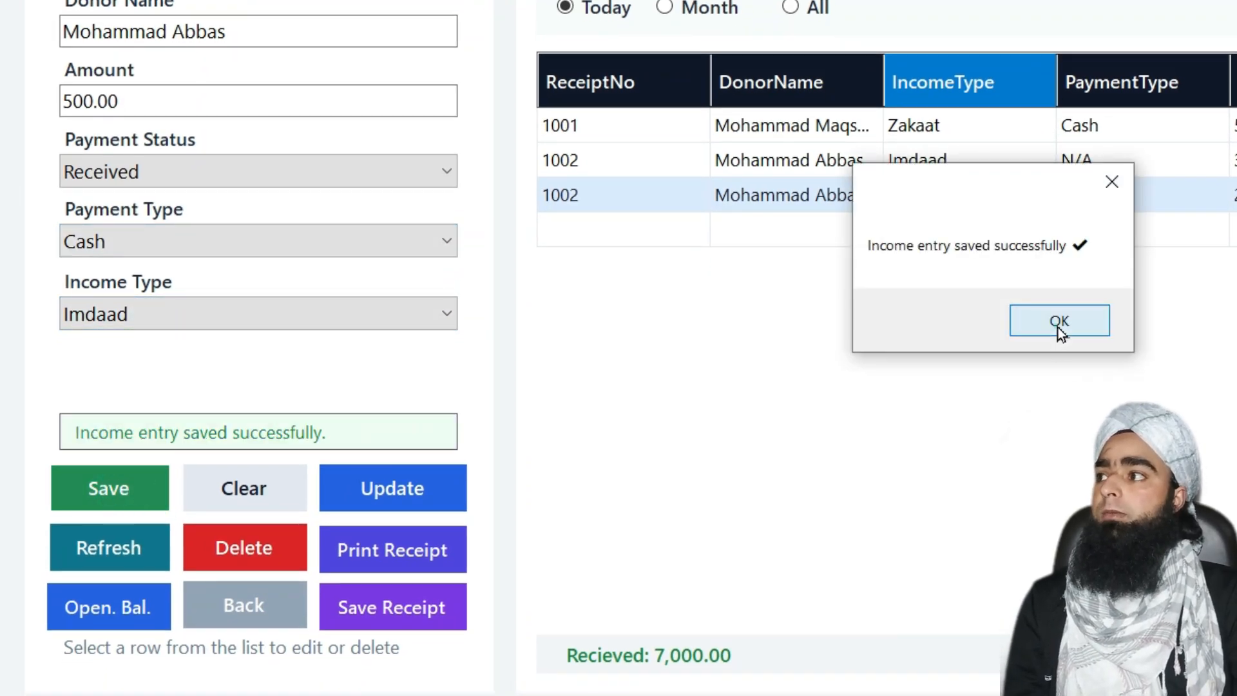
left_click(1057, 322)
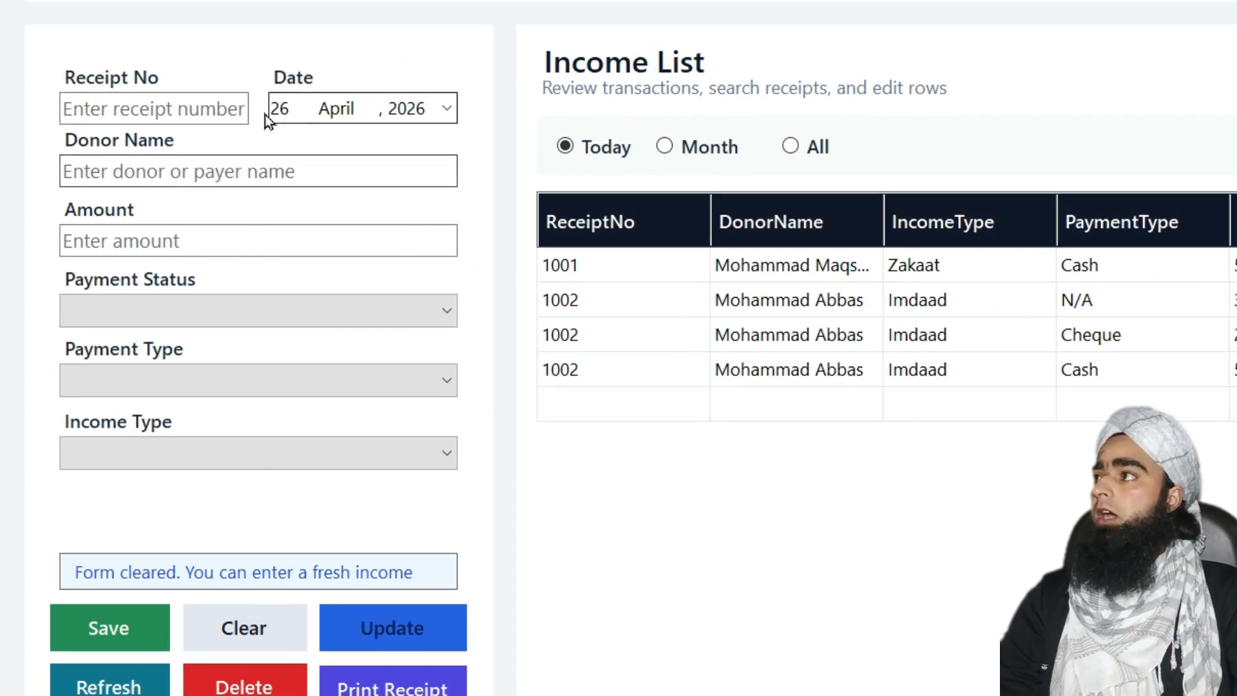
Enter receipt 1003 with the donor's name and amount 2000
left_click(116, 95)
type("1003")
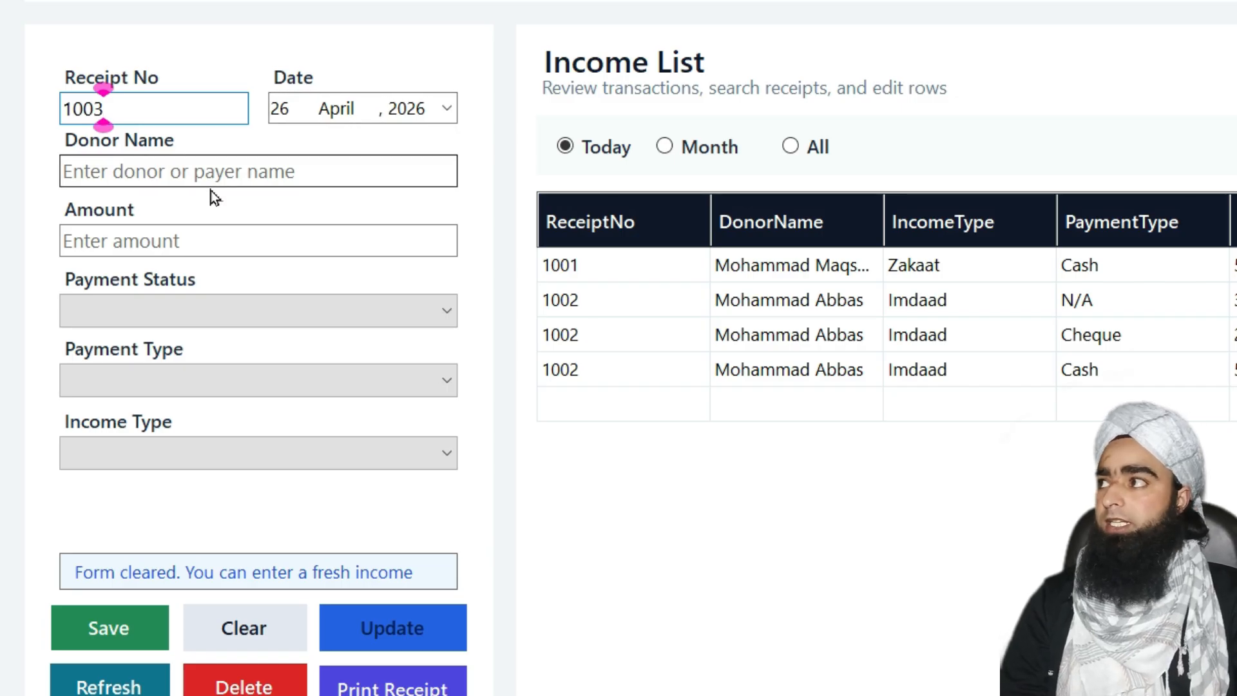
left_click(207, 172)
type("m")
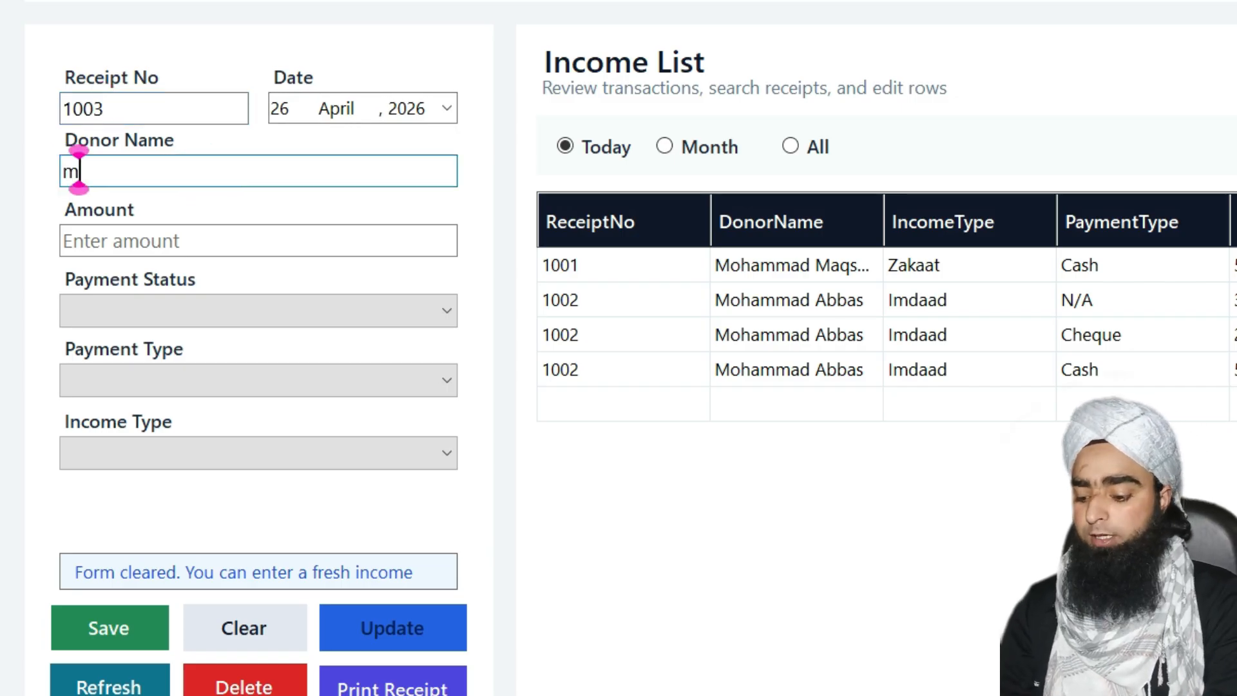
key("BackSpace")
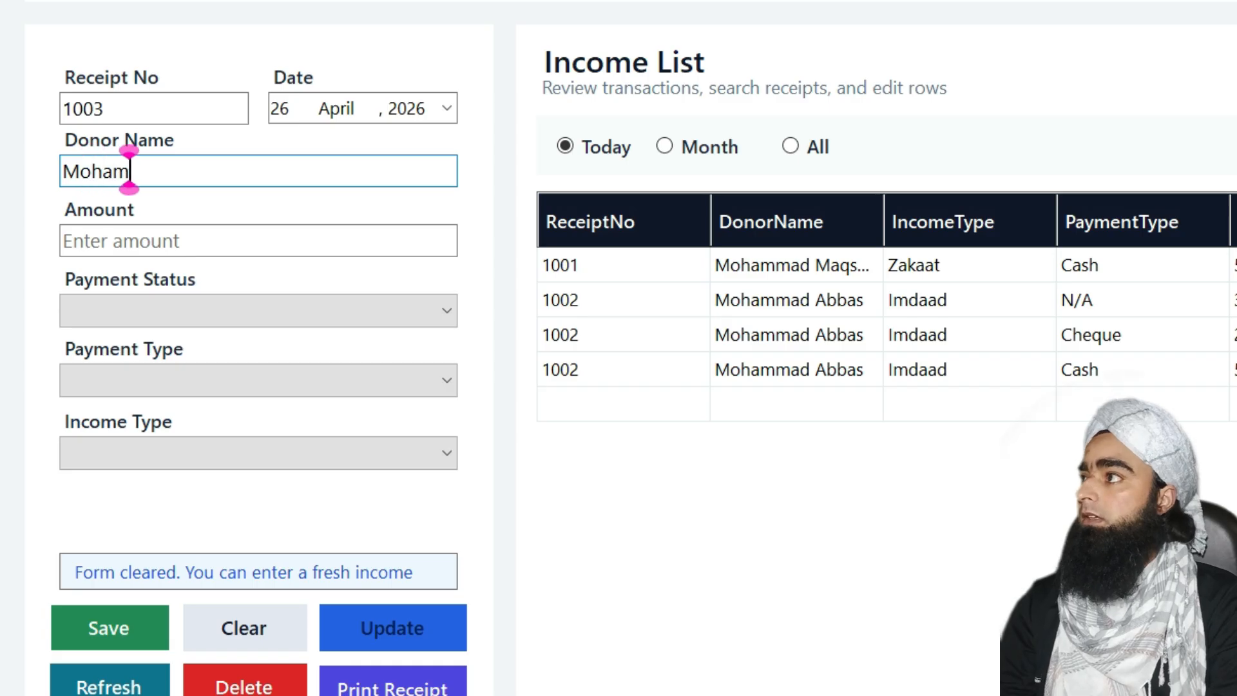
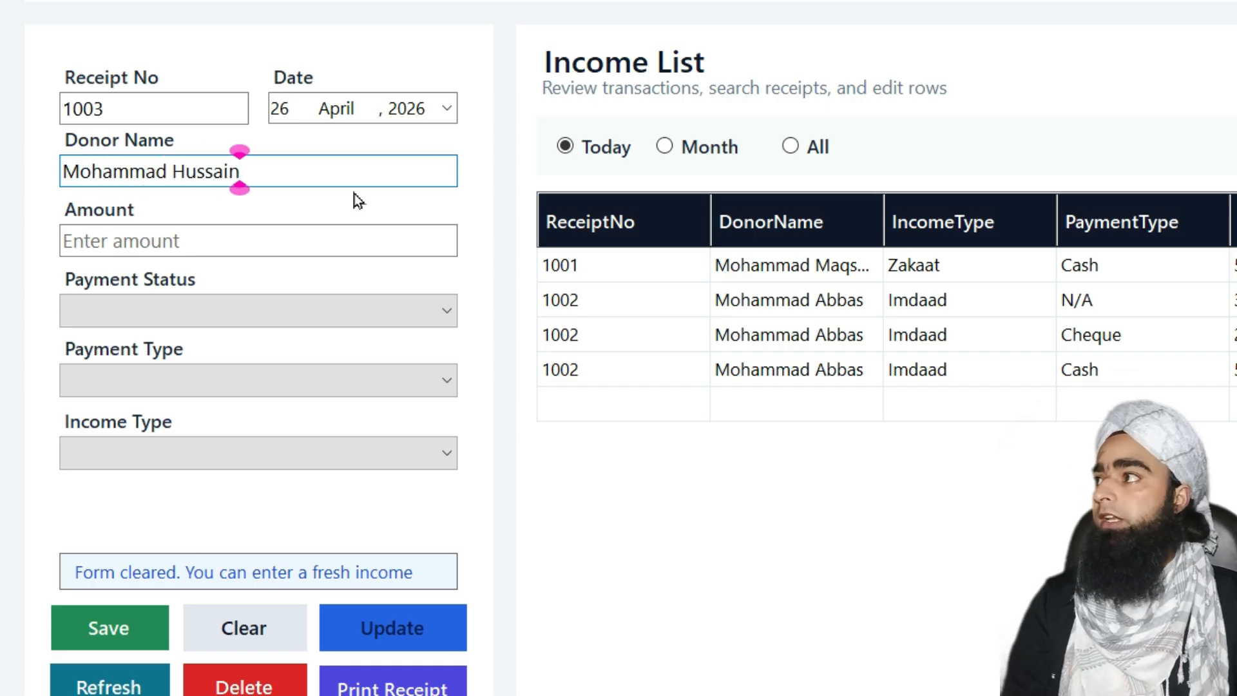
left_click(255, 240)
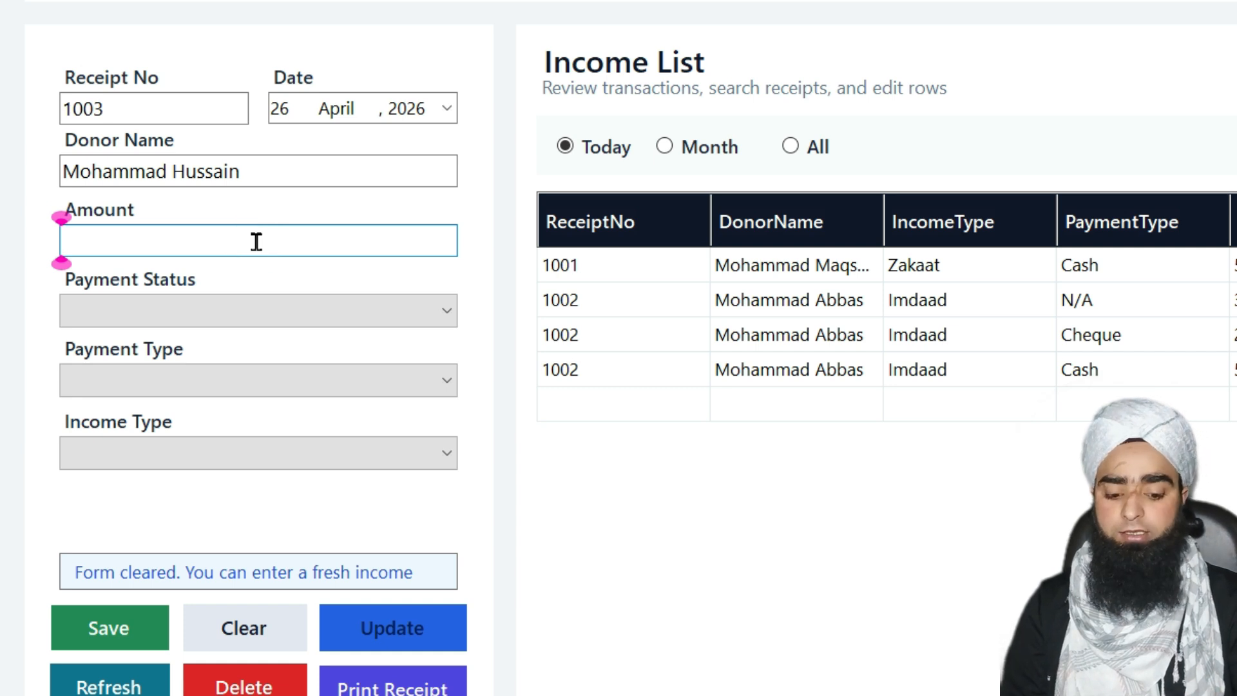
type("2000")
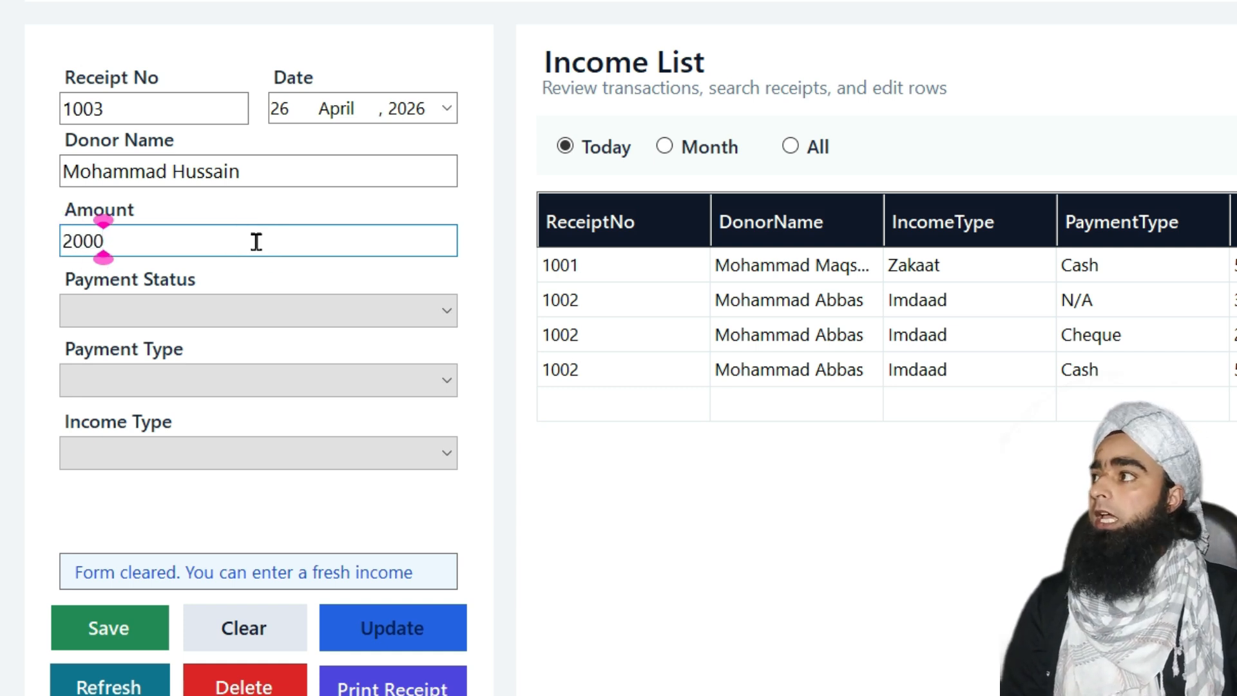
Set payment status Received, payment type Bank, and income type Ashur
left_click(276, 305)
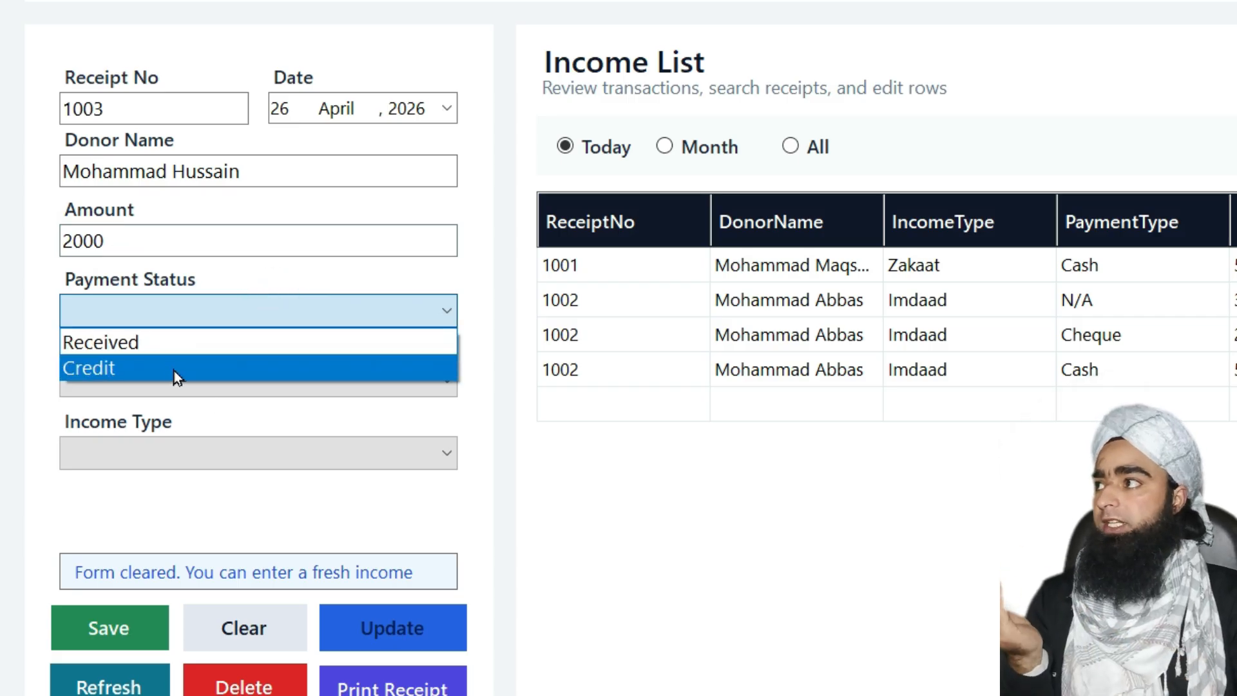
left_click(187, 352)
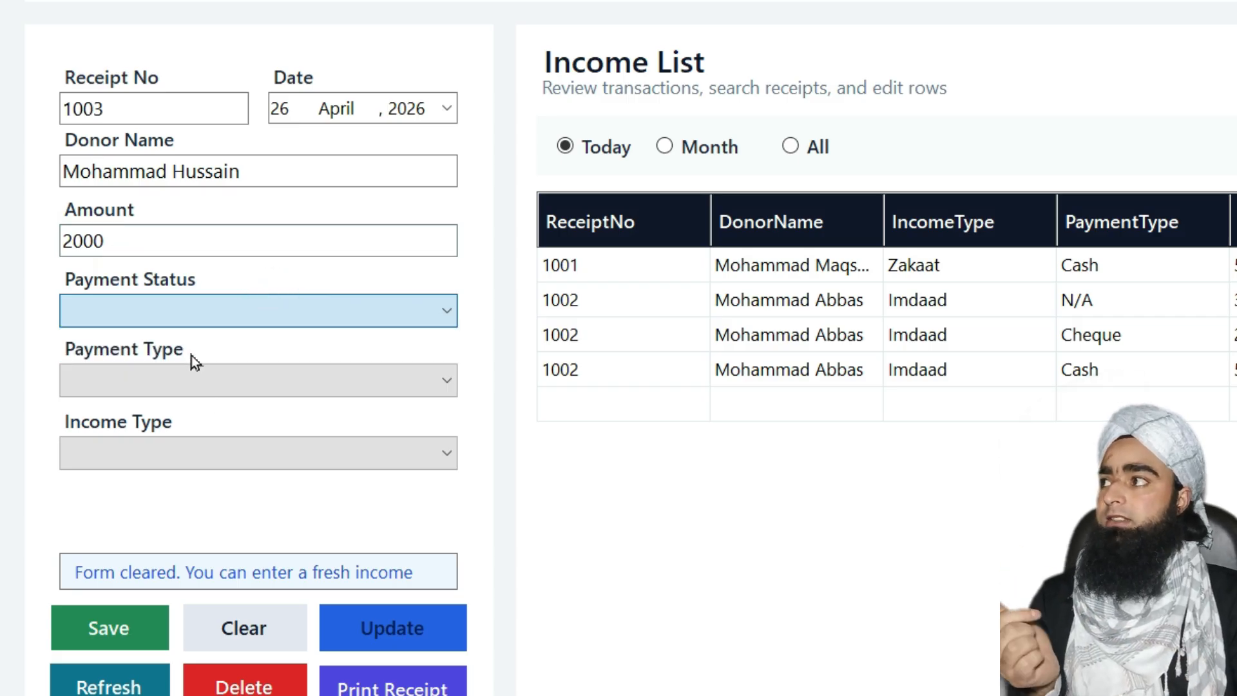
left_click(239, 382)
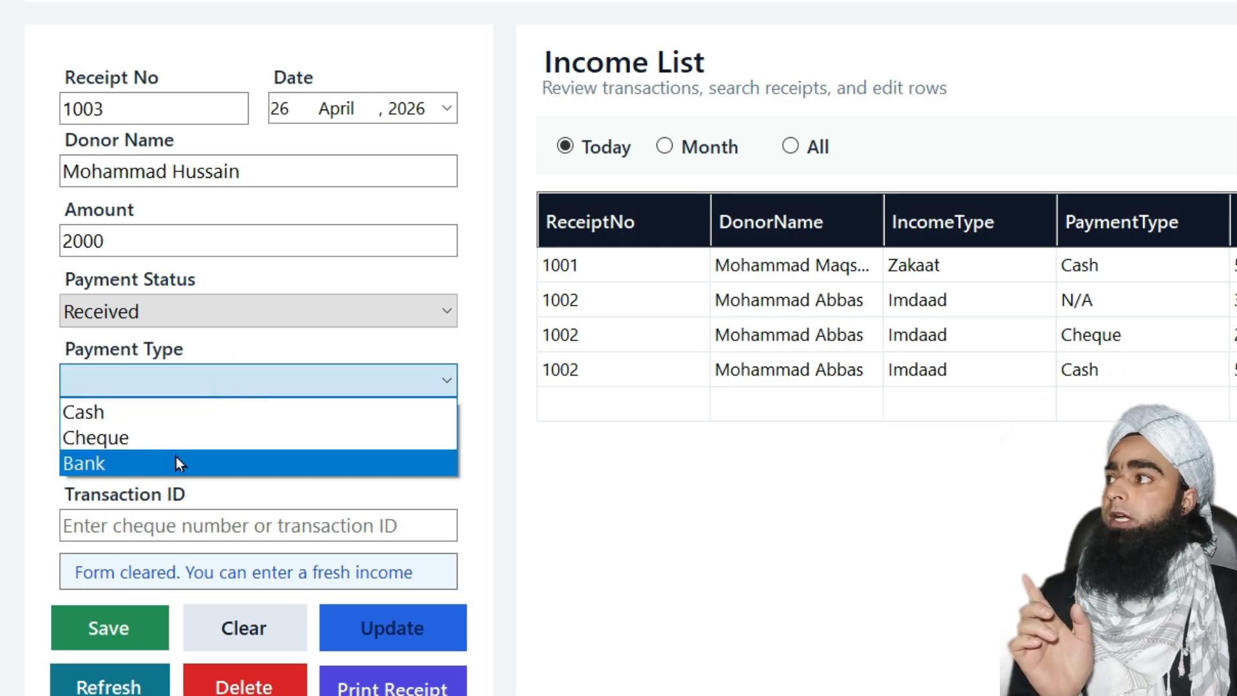
left_click(176, 458)
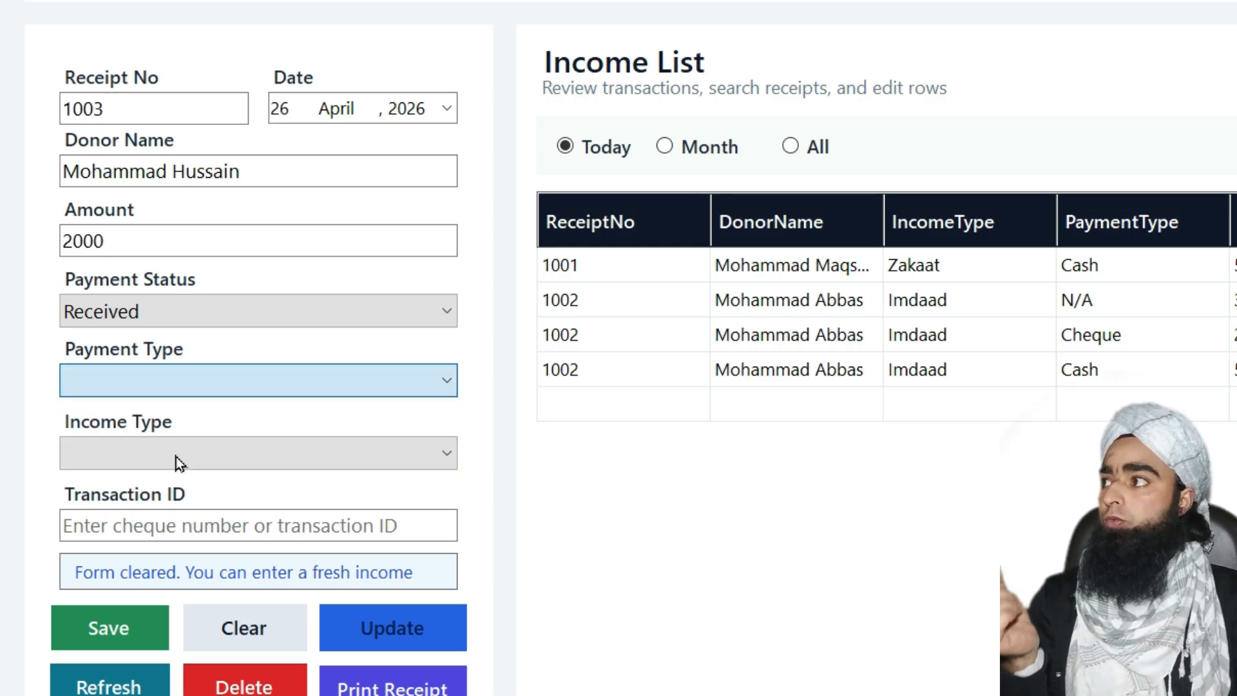
left_click(191, 465)
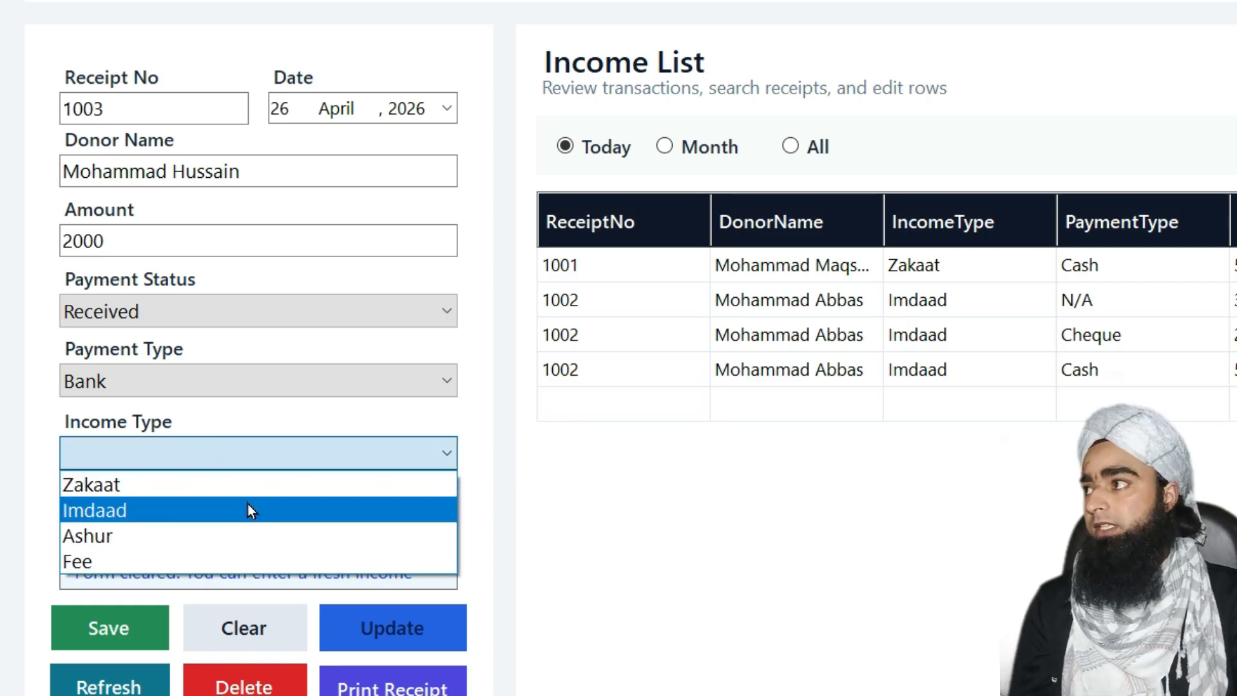
left_click(148, 534)
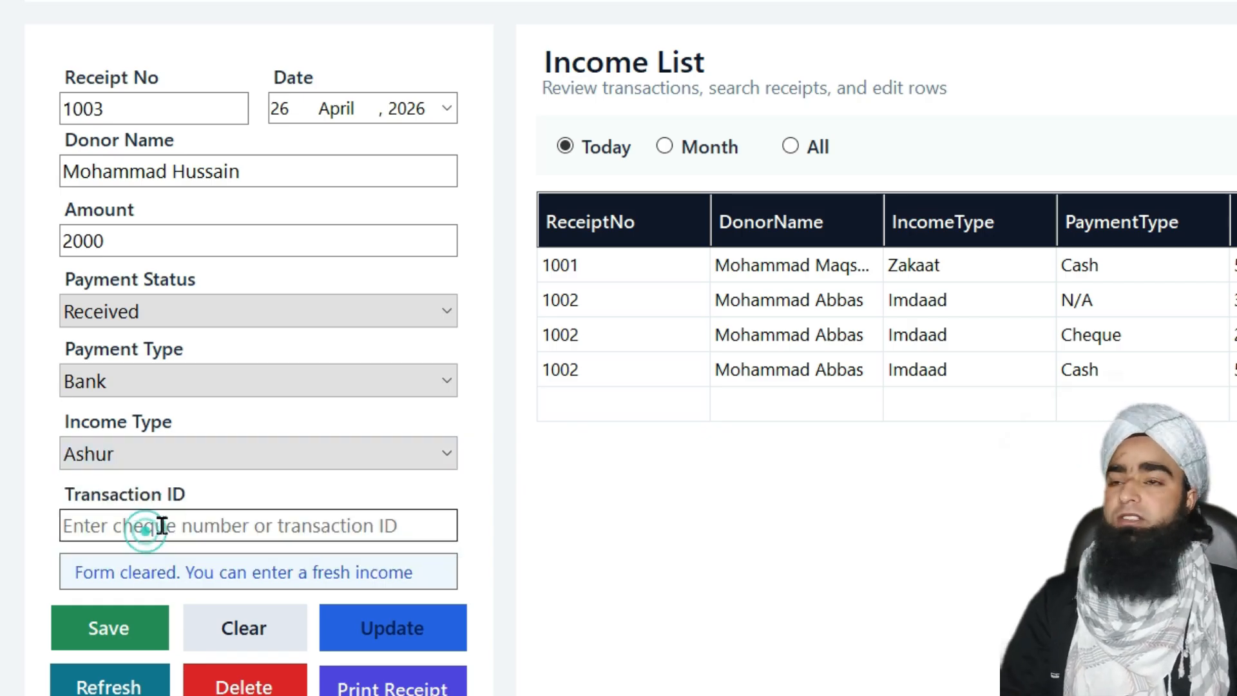
Fill in the bank transaction ID and save the new entry
left_click(80, 531)
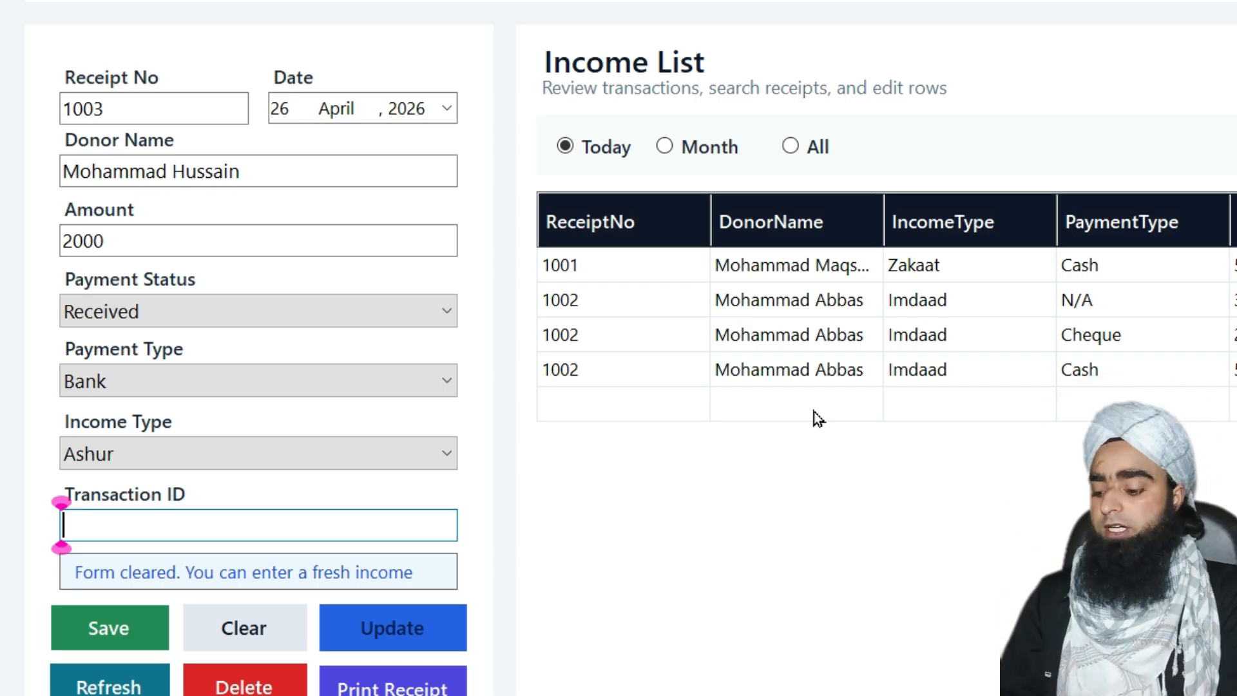
type("HSY")
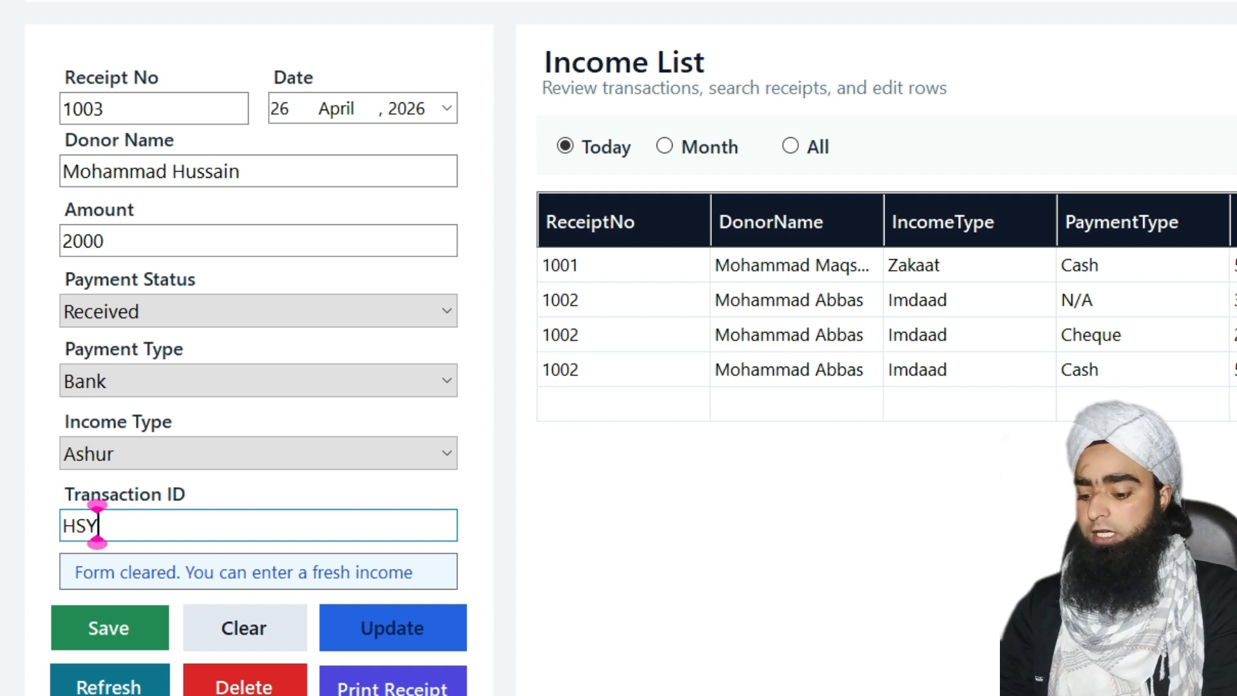
type("E&*%^$$*&")
key("BackSpace")
key("BackSpace")
key("BackSpace")
key("BackSpace")
key("BackSpace")
key("BackSpace")
key("BackSpace")
key("BackSpace")
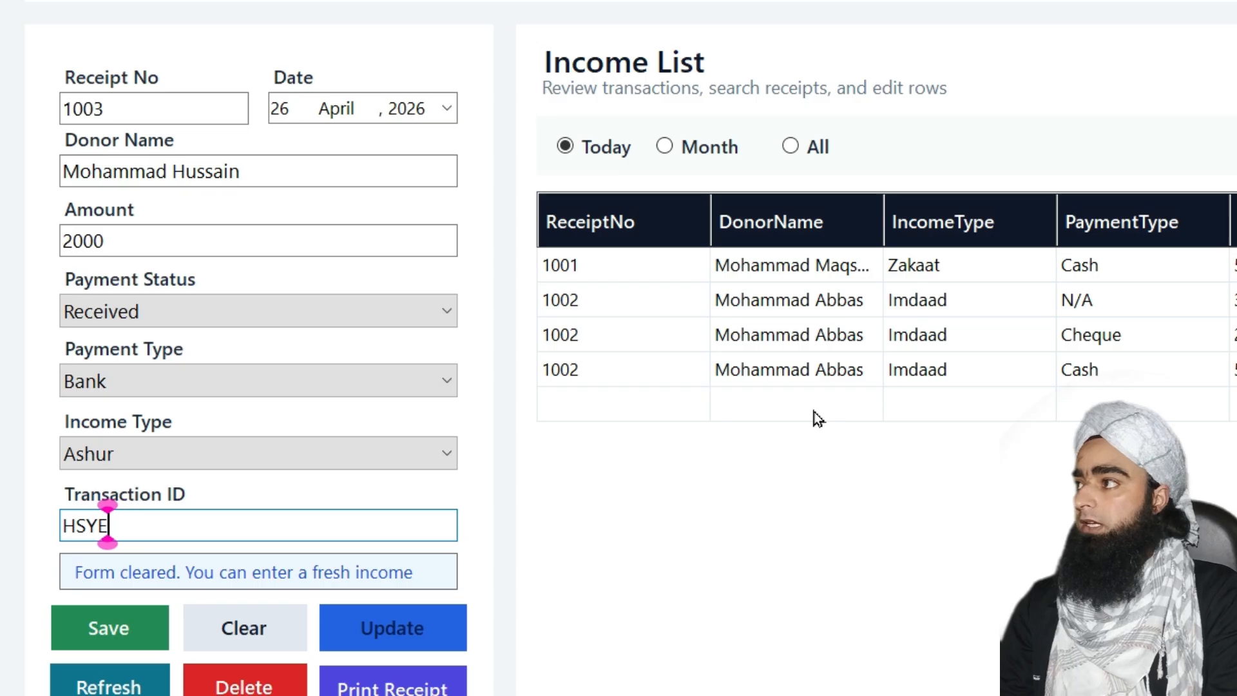
type("894357")
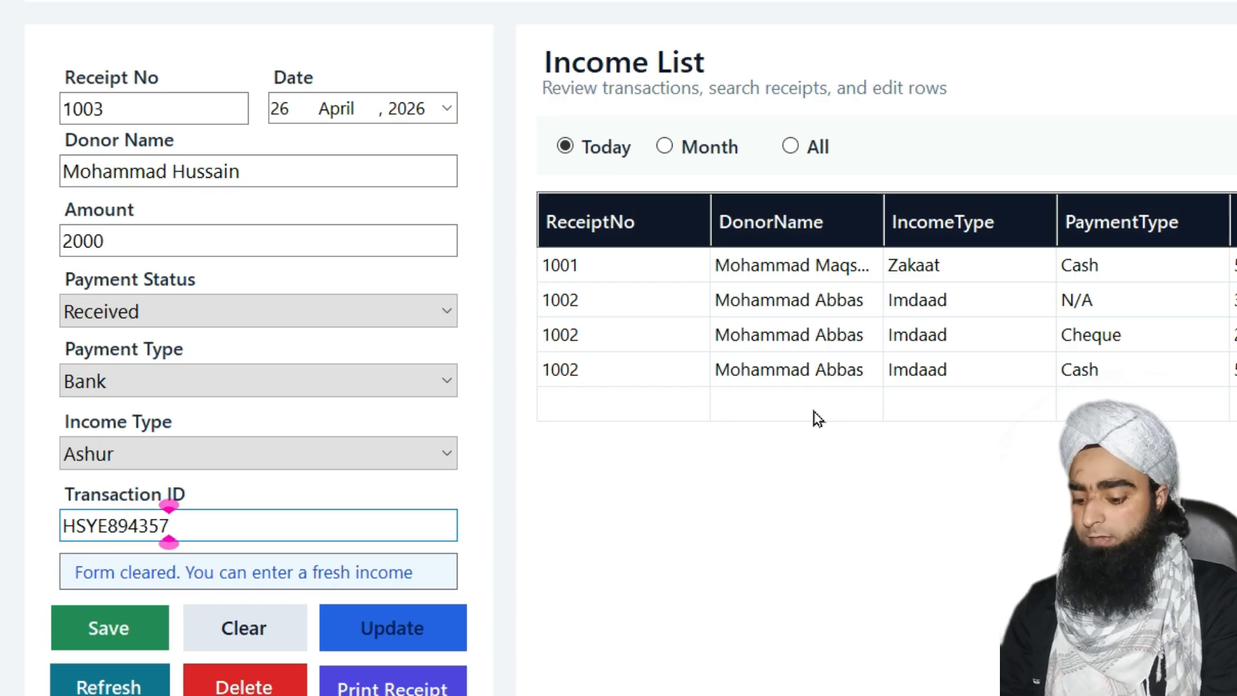
type("HG")
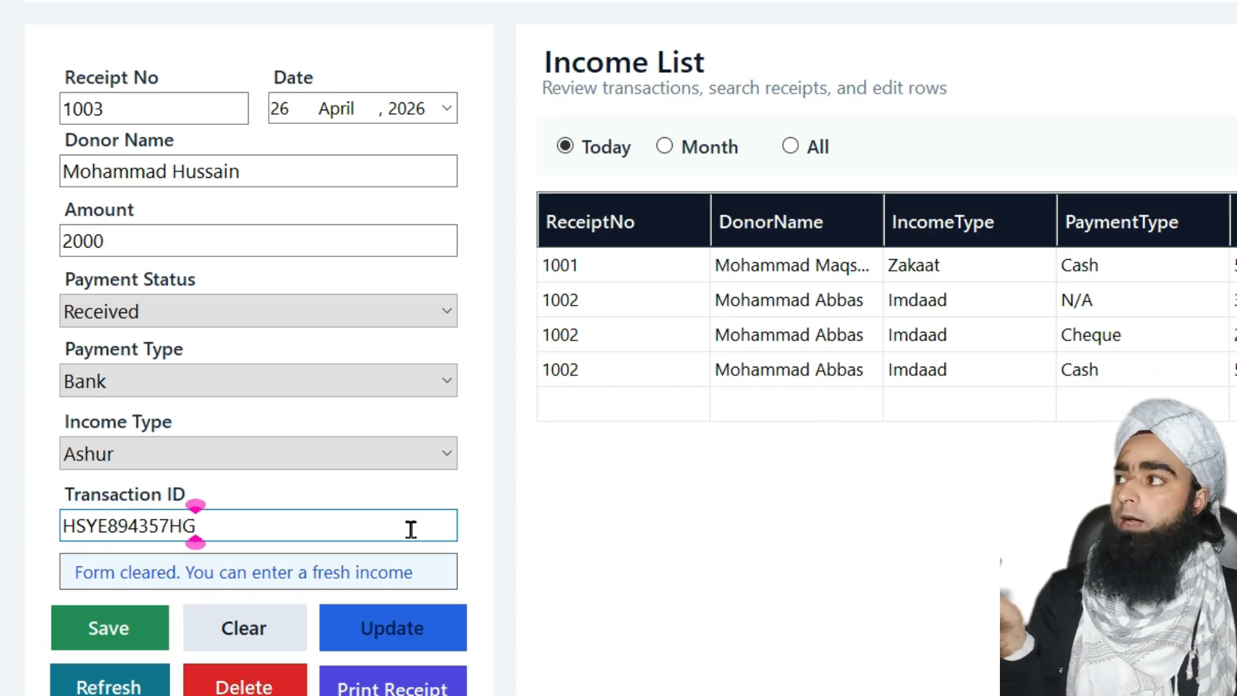
left_click(104, 632)
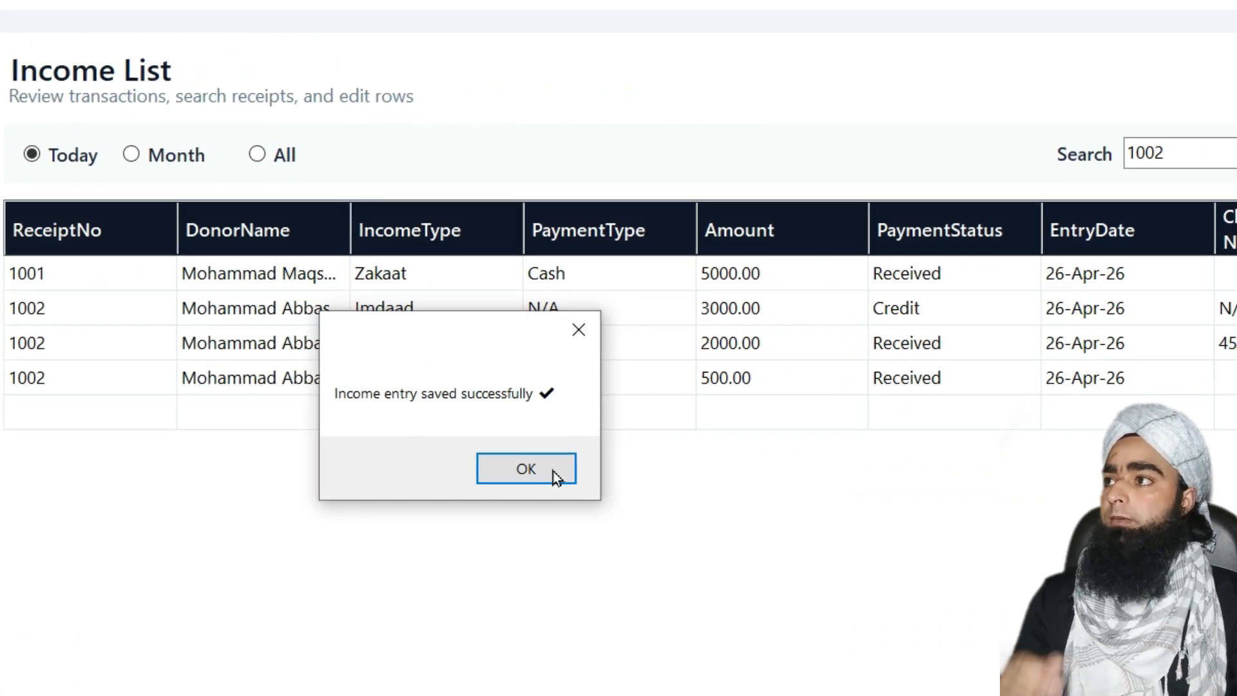
Save receipt 1003 from its print preview as income-receipt-1003.pdf in Pictures
left_click(553, 470)
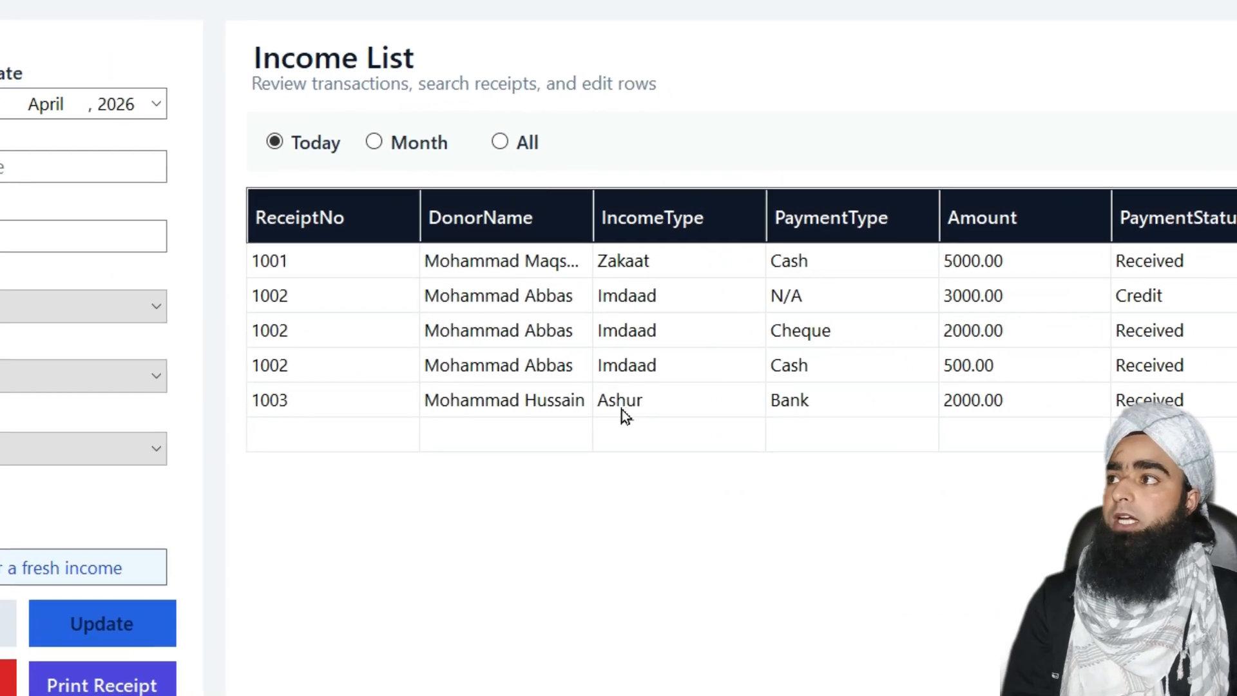
left_click(376, 414)
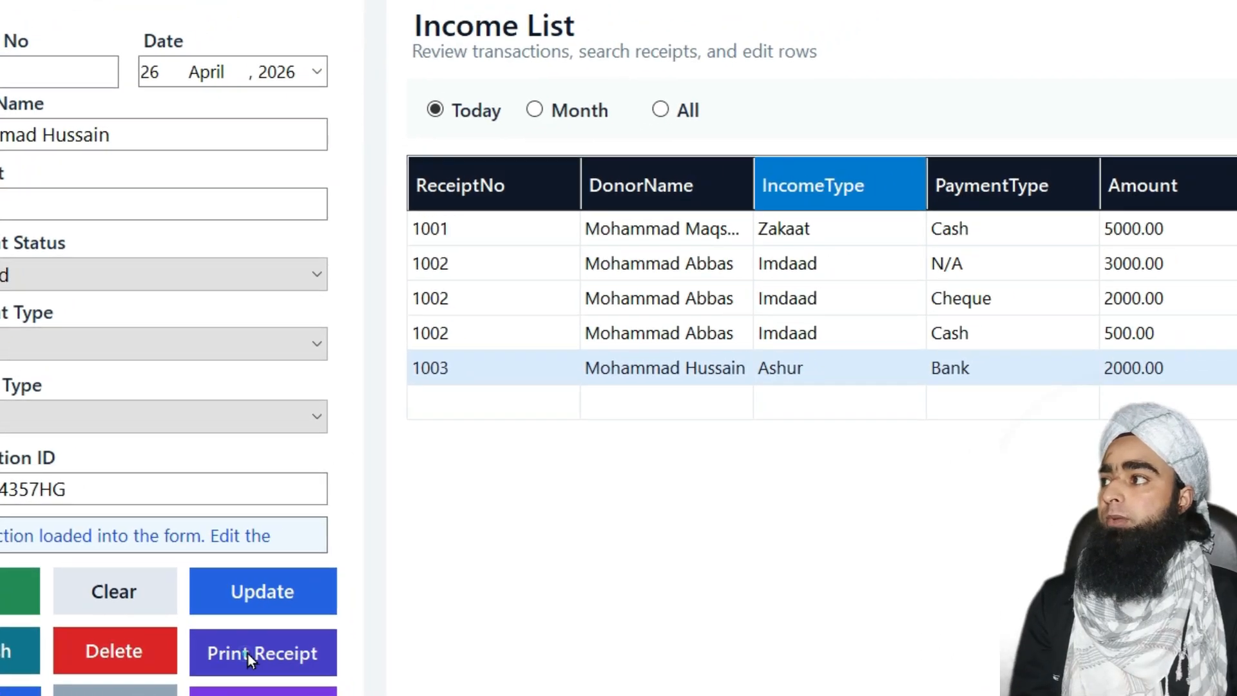
left_click(316, 618)
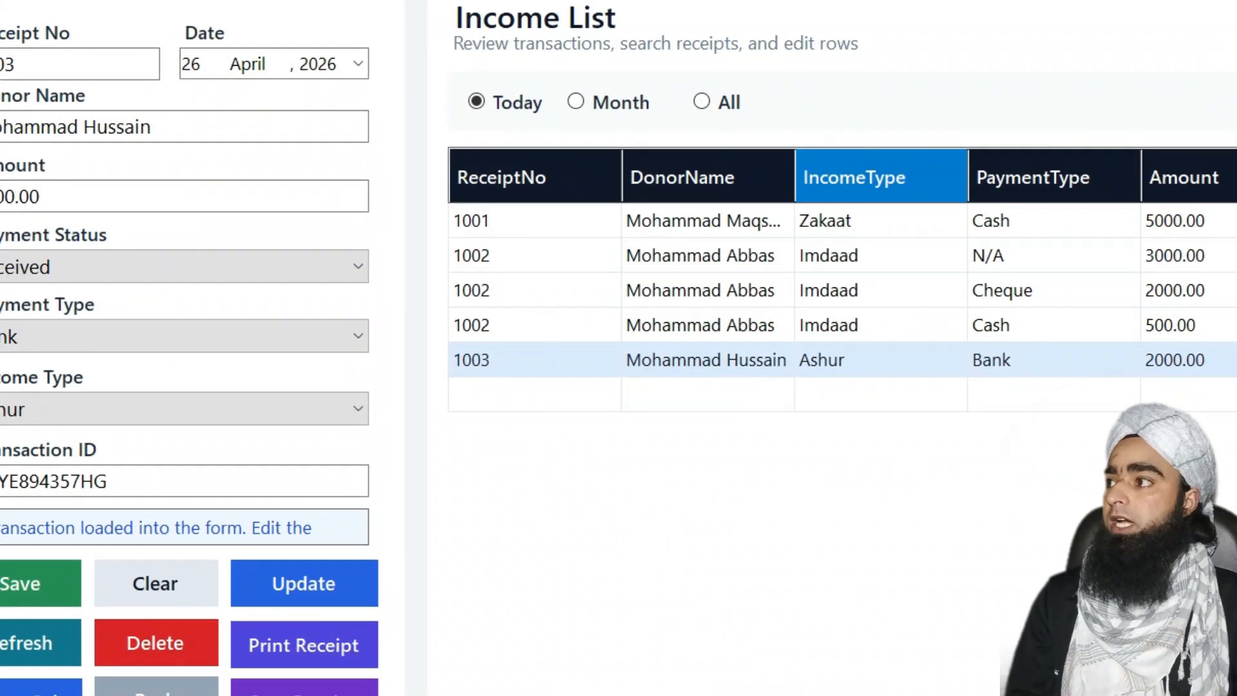
left_click(325, 693)
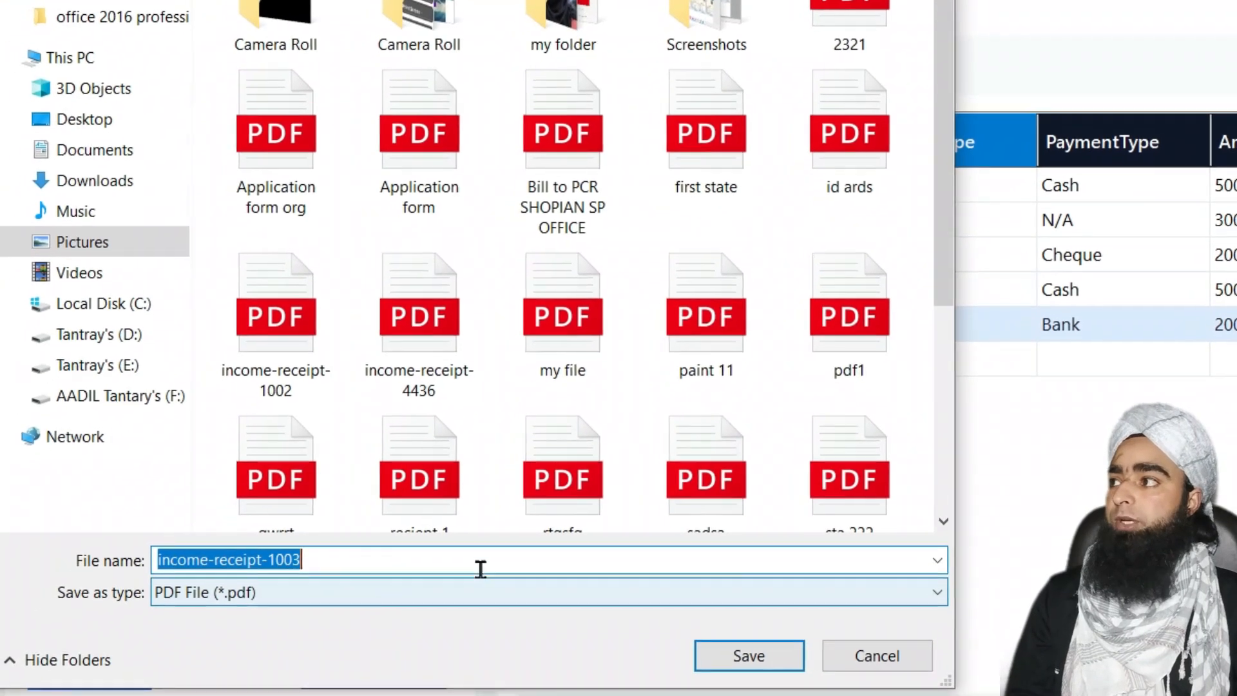
left_click(766, 646)
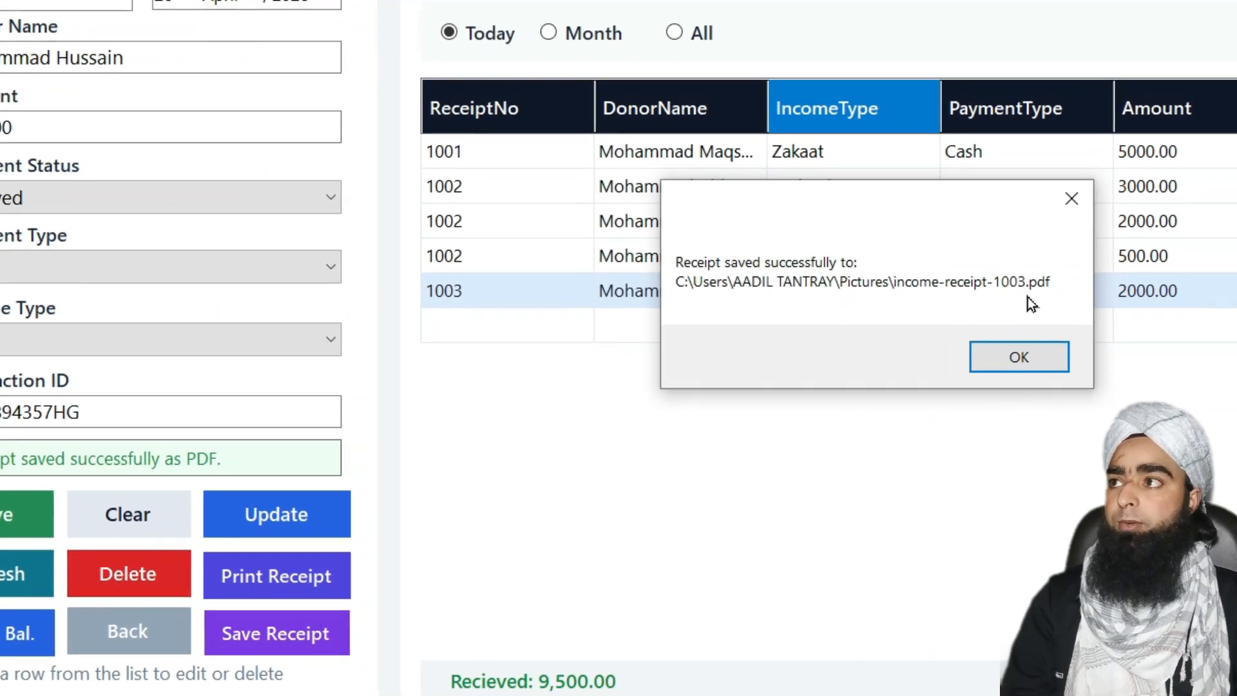
left_click(1000, 355)
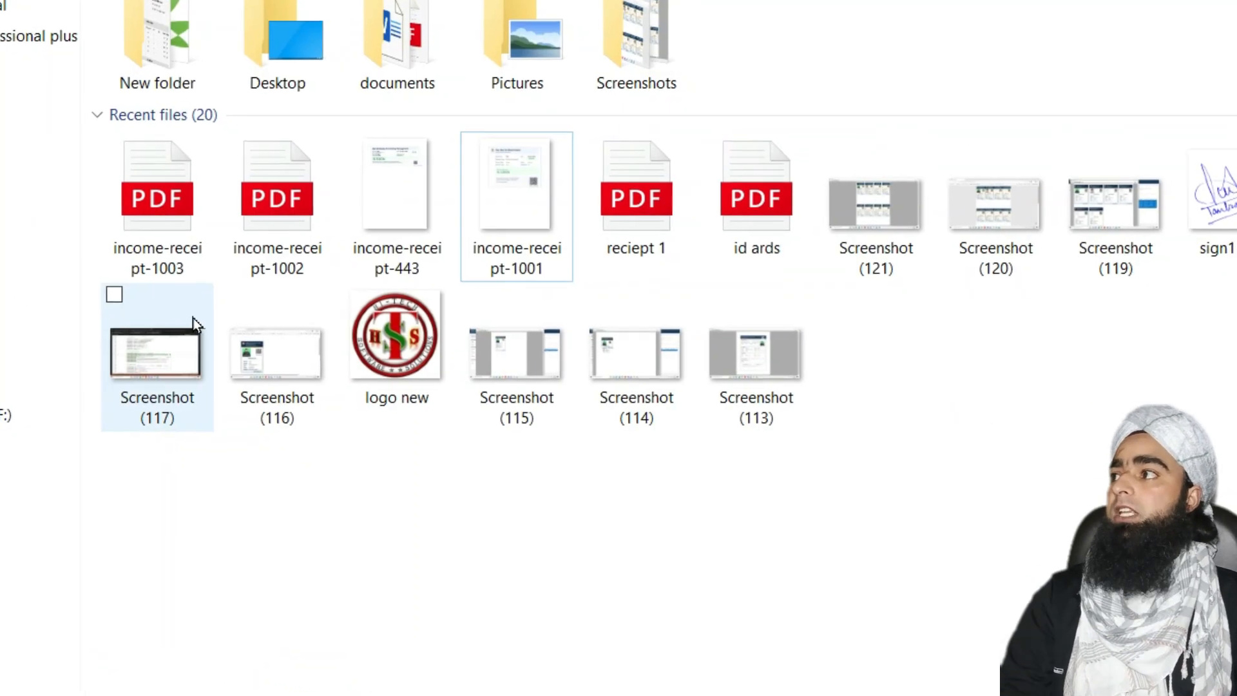
Review income-receipt-1003.pdf from recent files, then return to the Income window
left_click(153, 237)
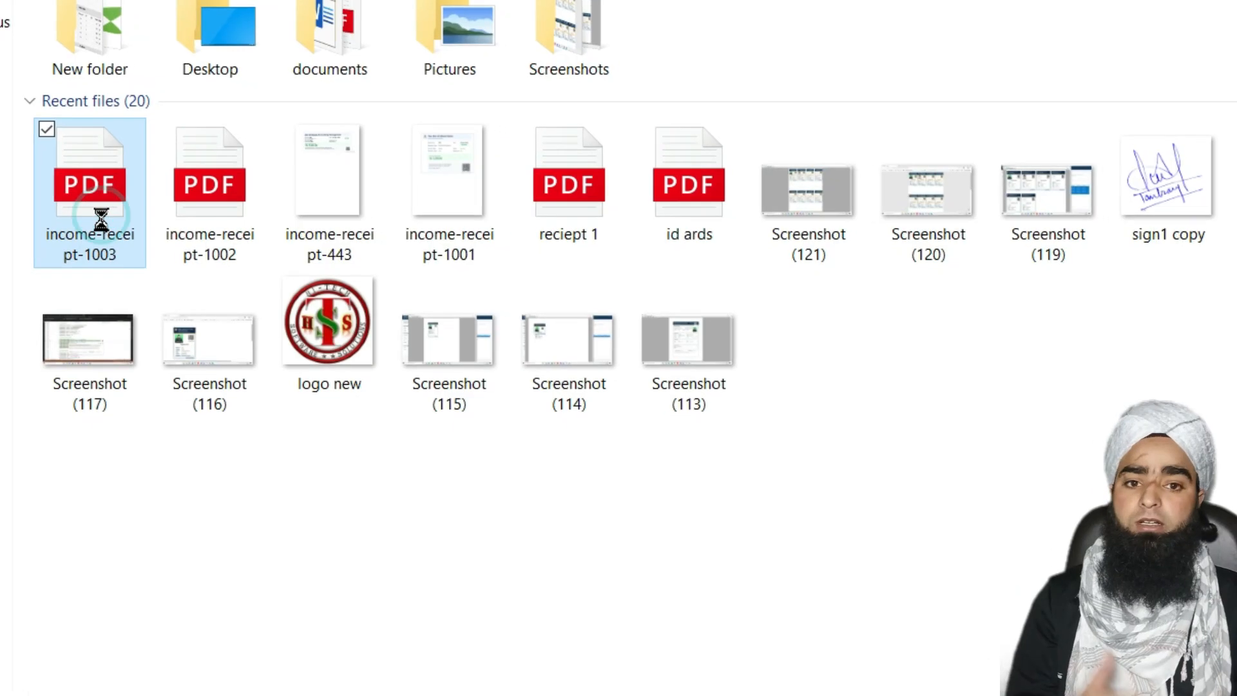
double_click(87, 225)
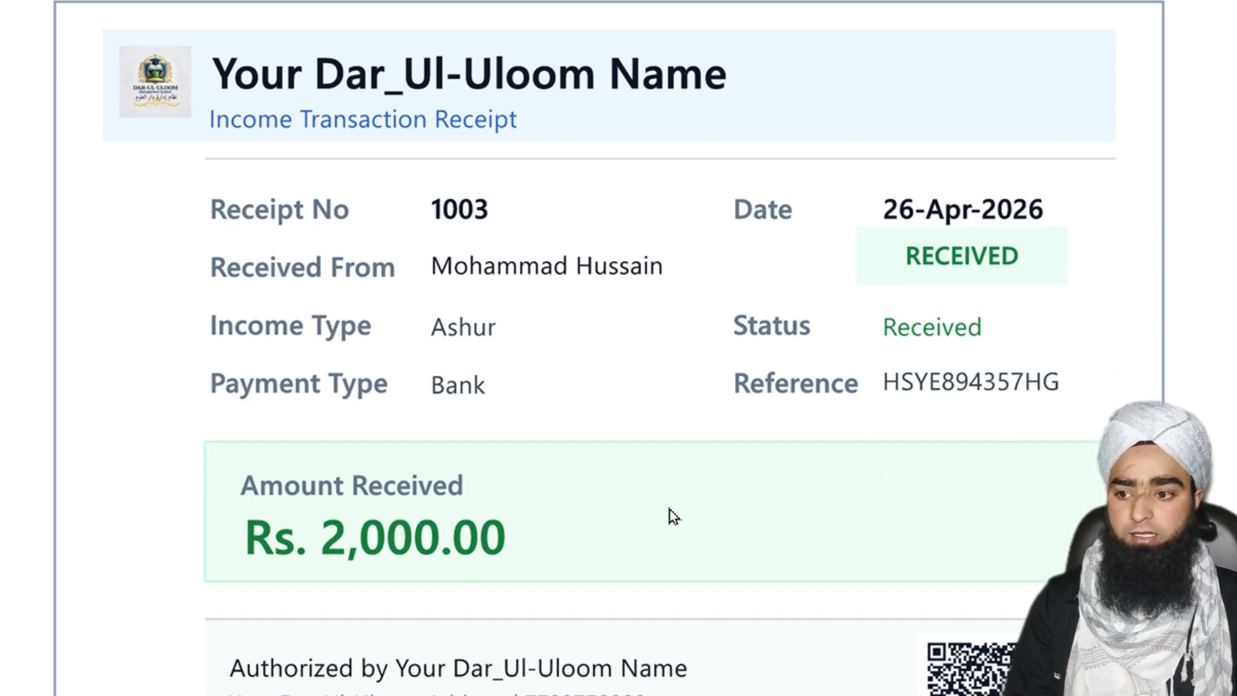
scroll(389, 559, "down", 4)
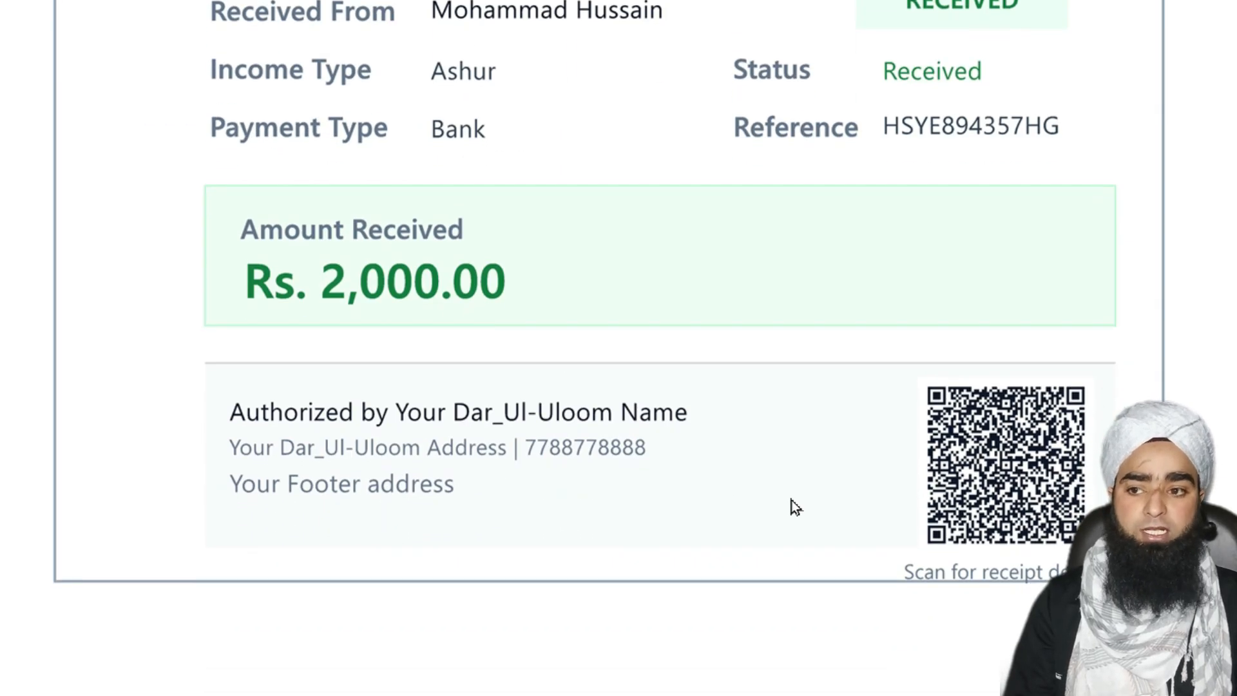
scroll(505, 265, "up", 4)
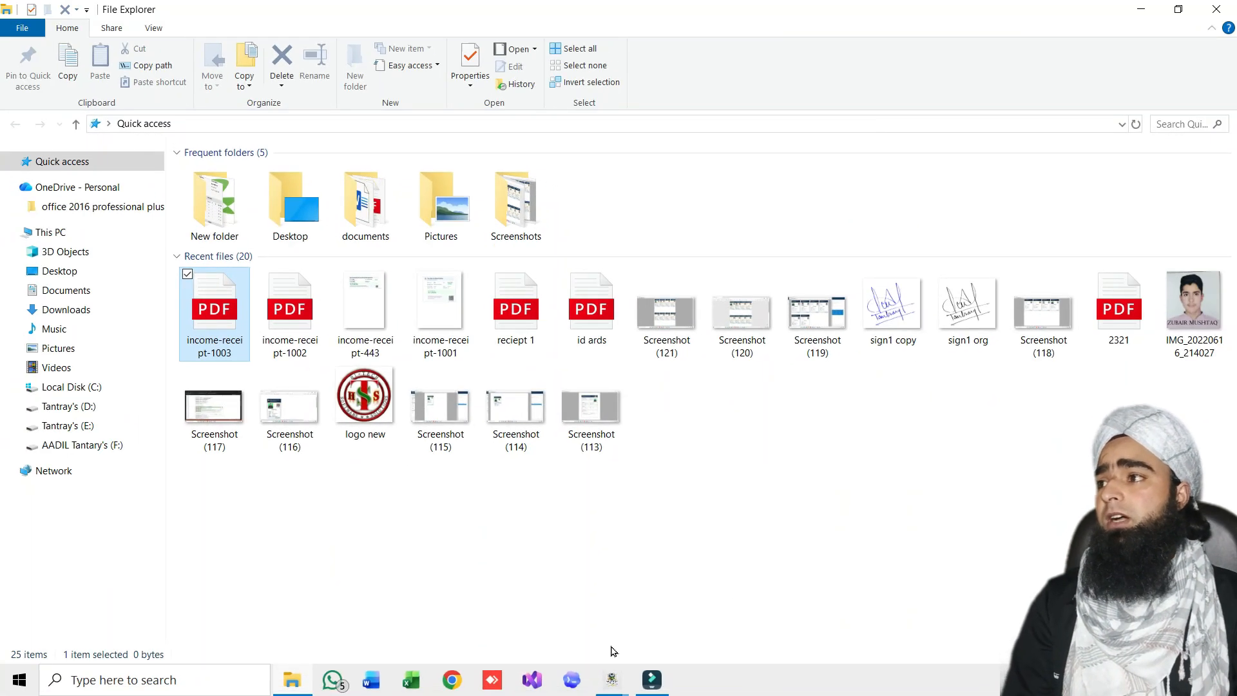
mouse_move(613, 684)
left_click(768, 558)
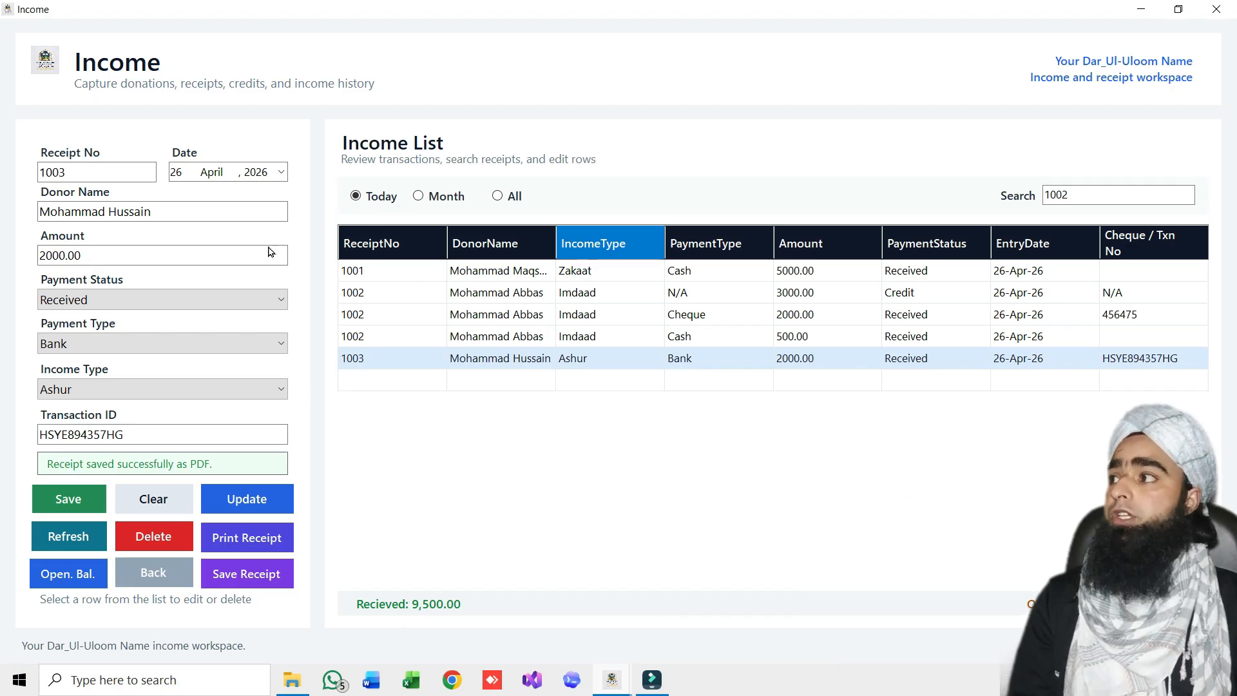
Clear the form and load the 1003 row from the Income List
left_click(75, 553)
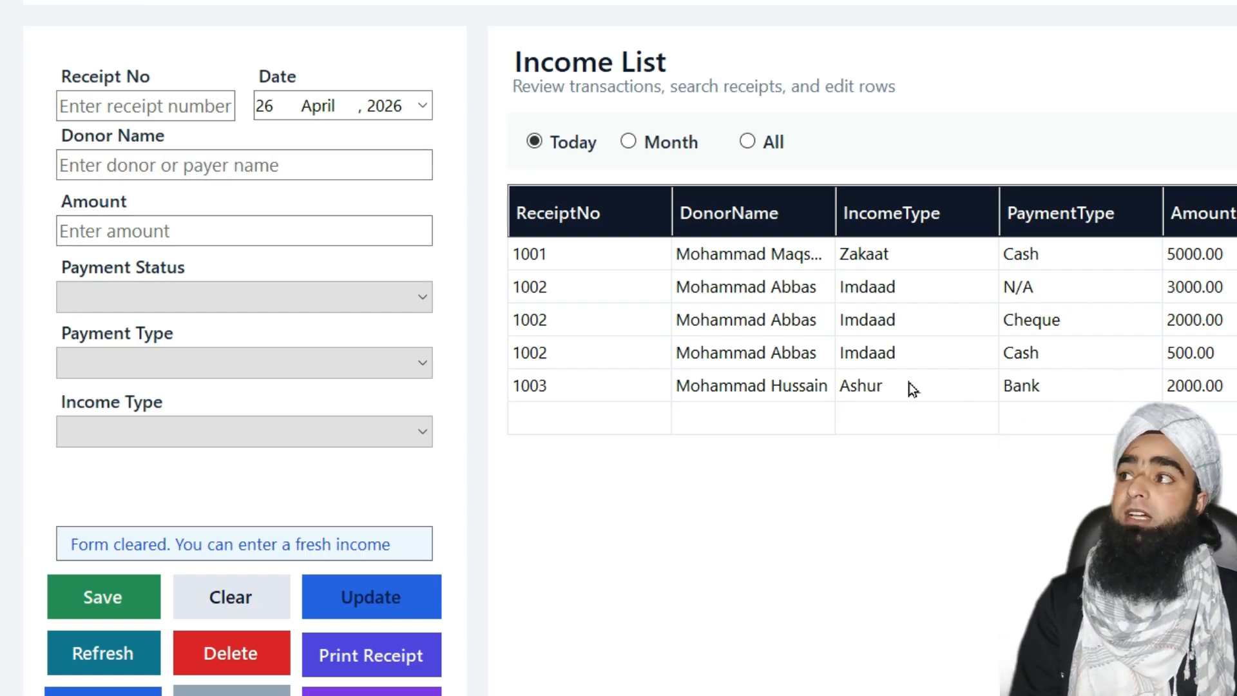
left_click(813, 389)
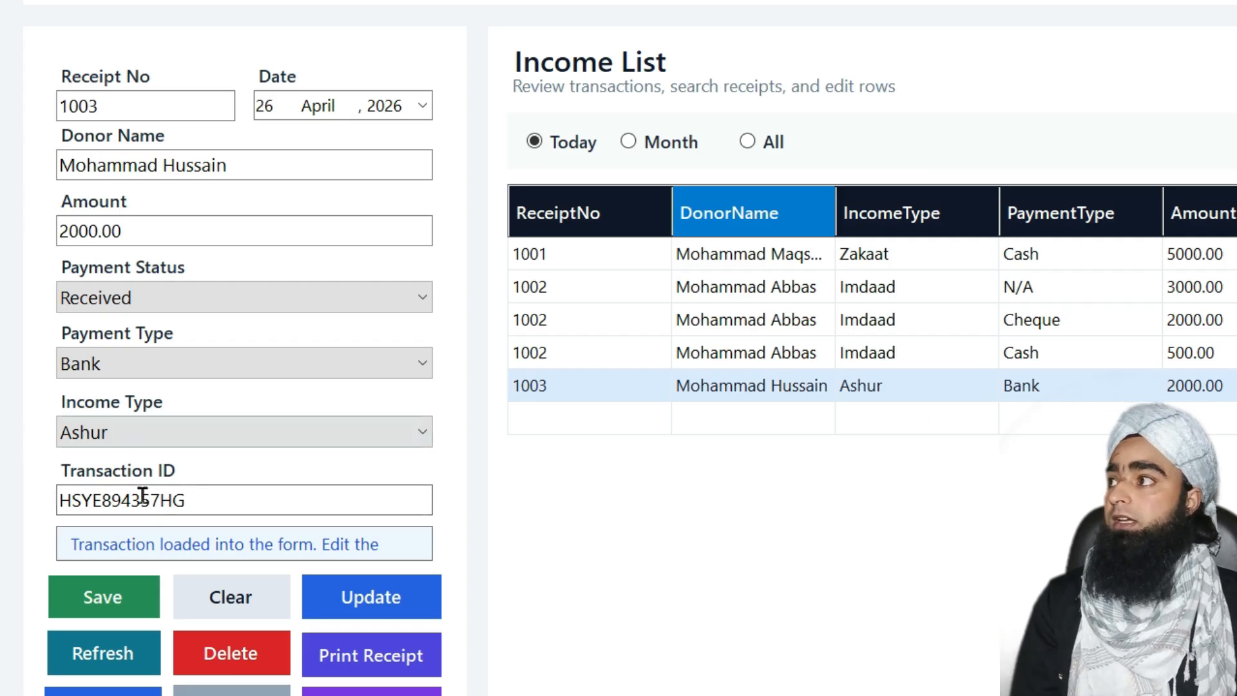
Replace receipt 1003's amount 2000 with 1500 and confirm the update
left_click(102, 229)
double_click(100, 230)
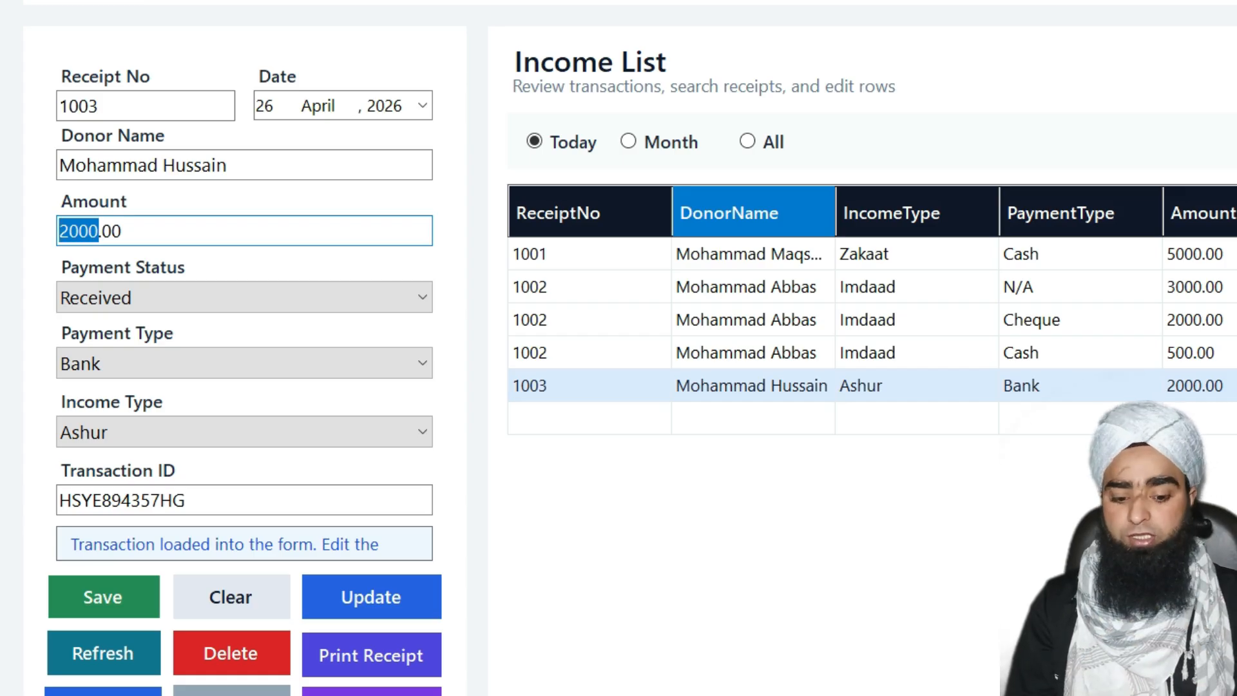
type("1500")
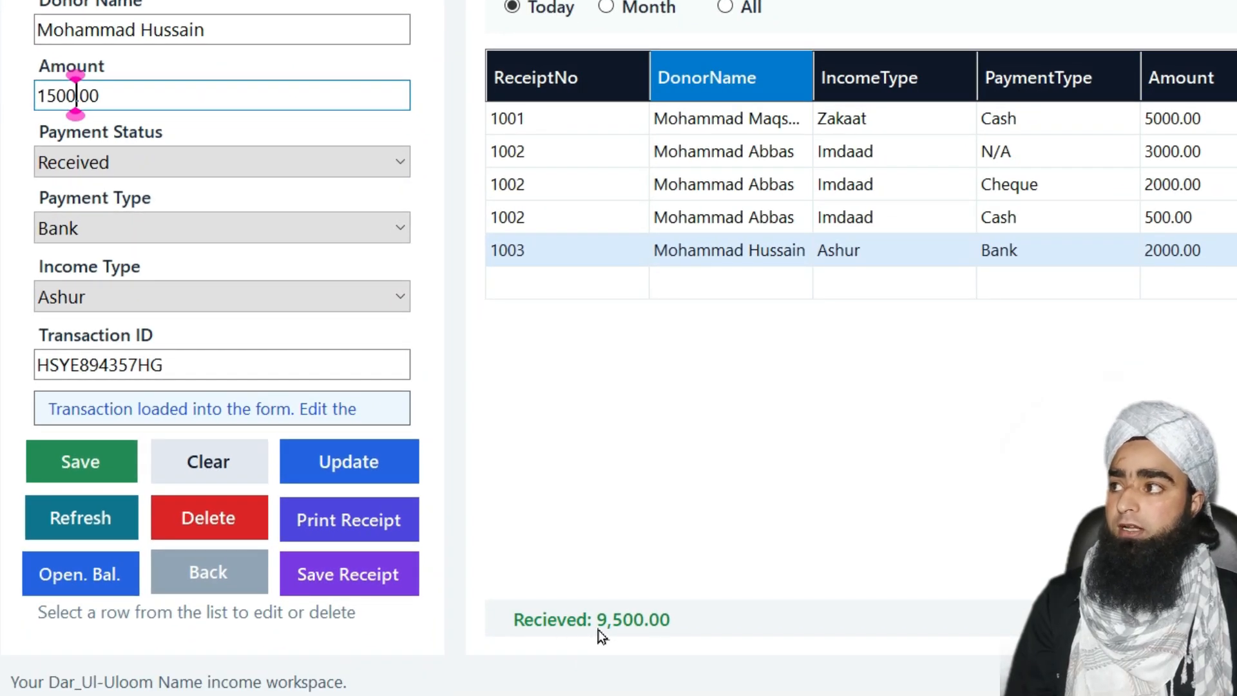
left_click(338, 455)
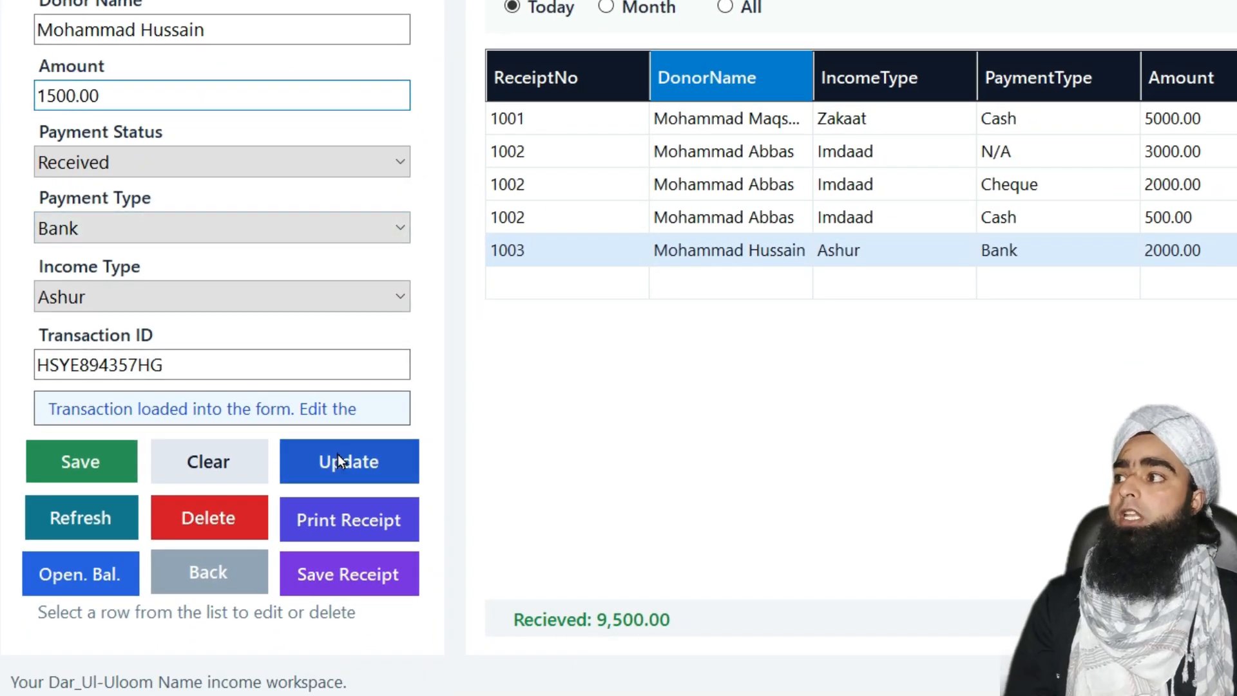
left_click(873, 319)
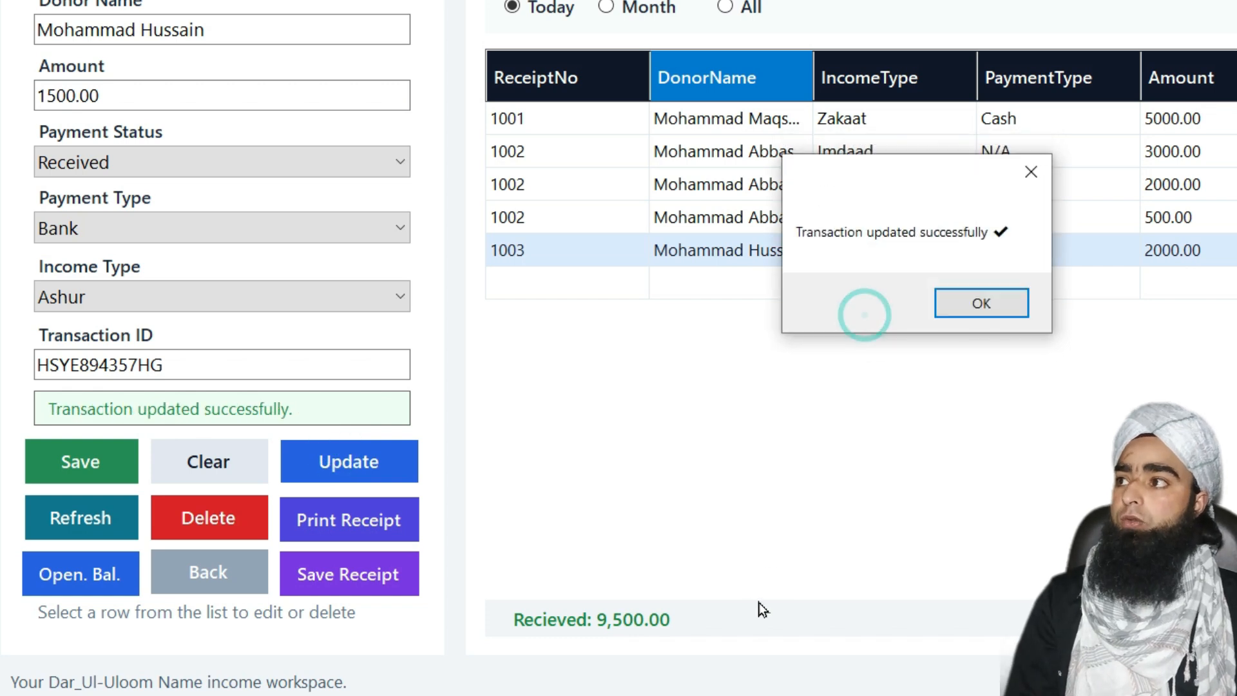
left_click(984, 302)
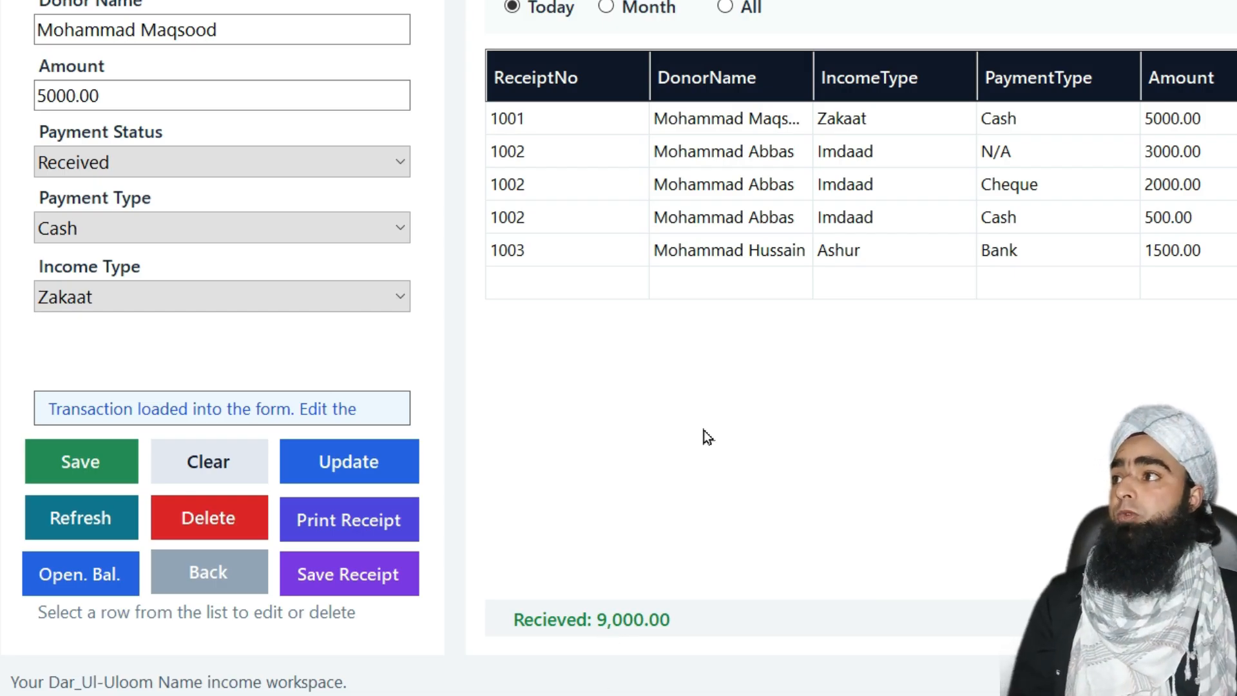
Reload receipt 1003 and correct the end of the donor's surname
left_click(787, 256)
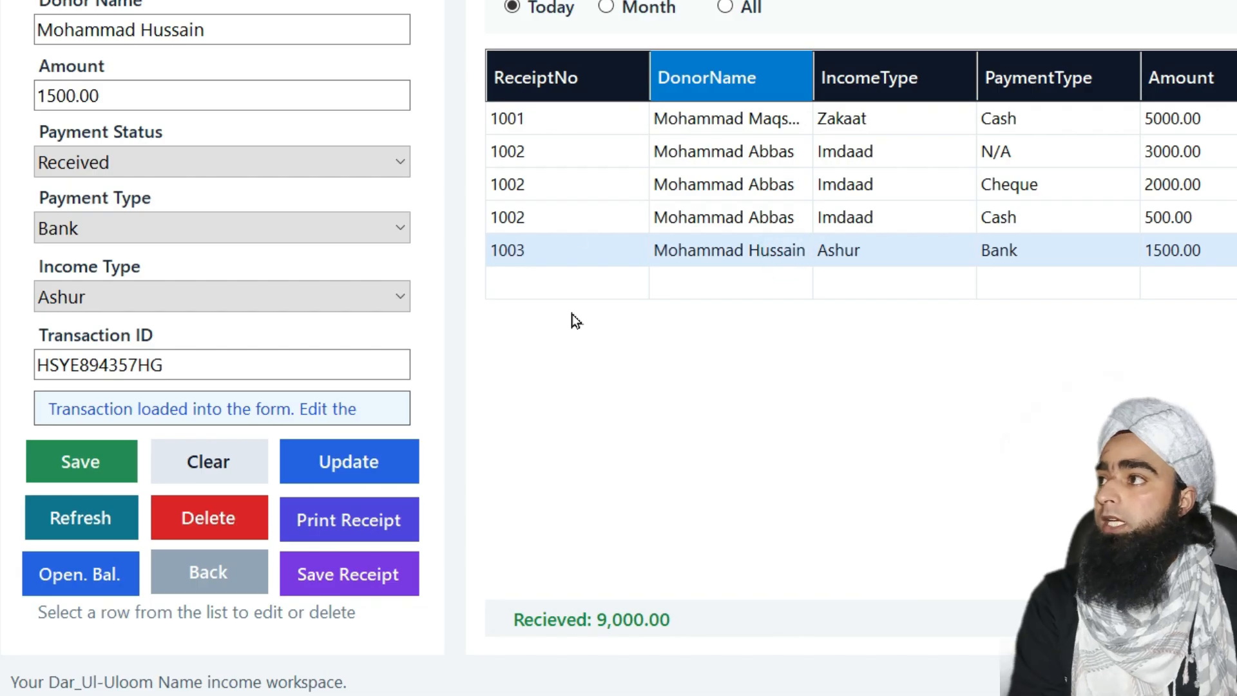
left_click(264, 37)
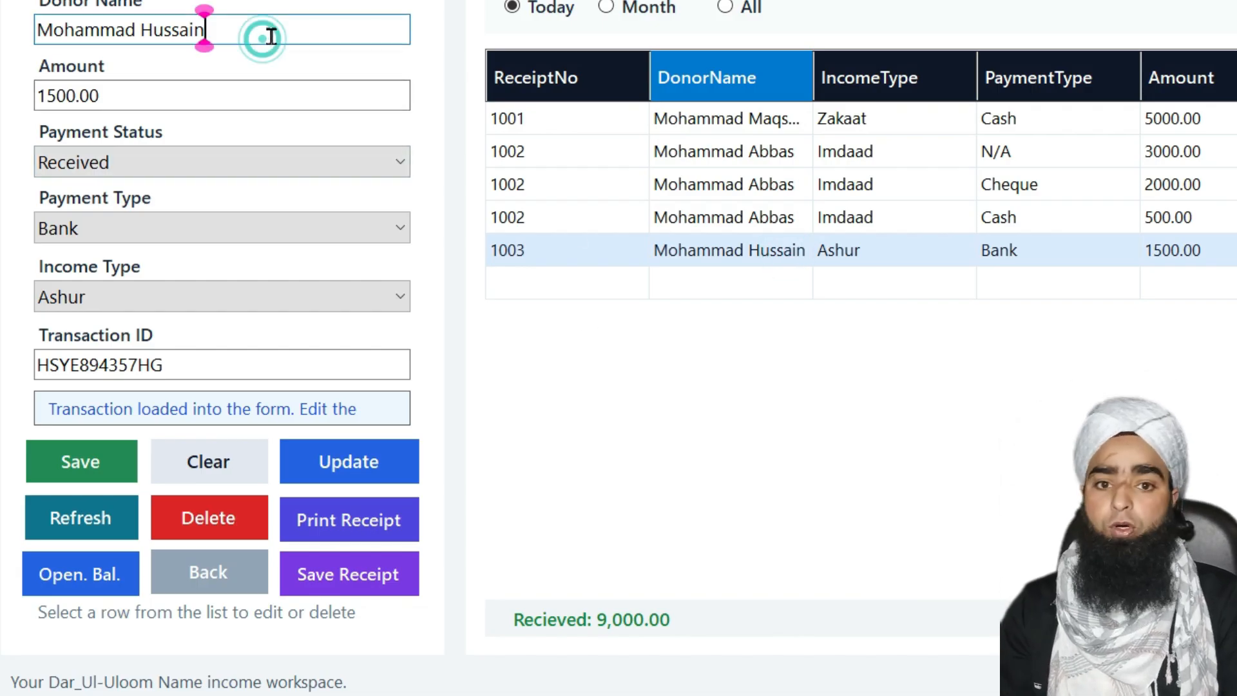
key("BackSpace")
key("BackSpace")
key("BackSpace")
key("BackSpace")
key("BackSpace")
key("BackSpace")
key("BackSpace")
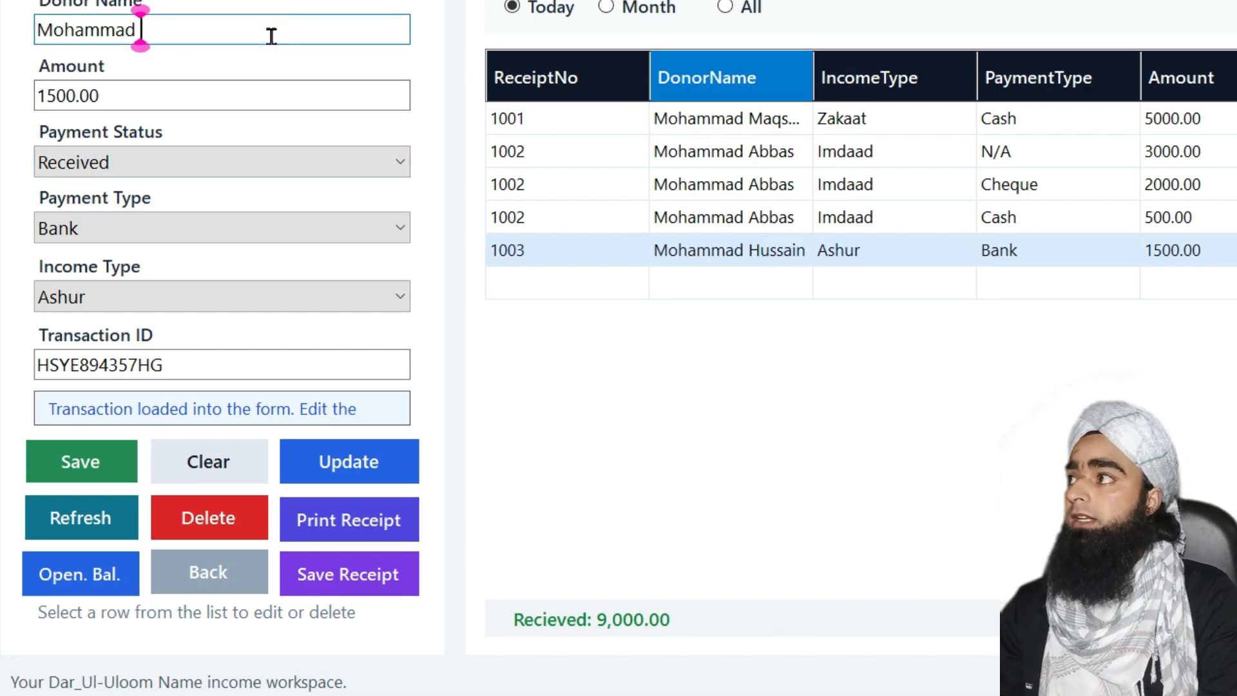
type("H")
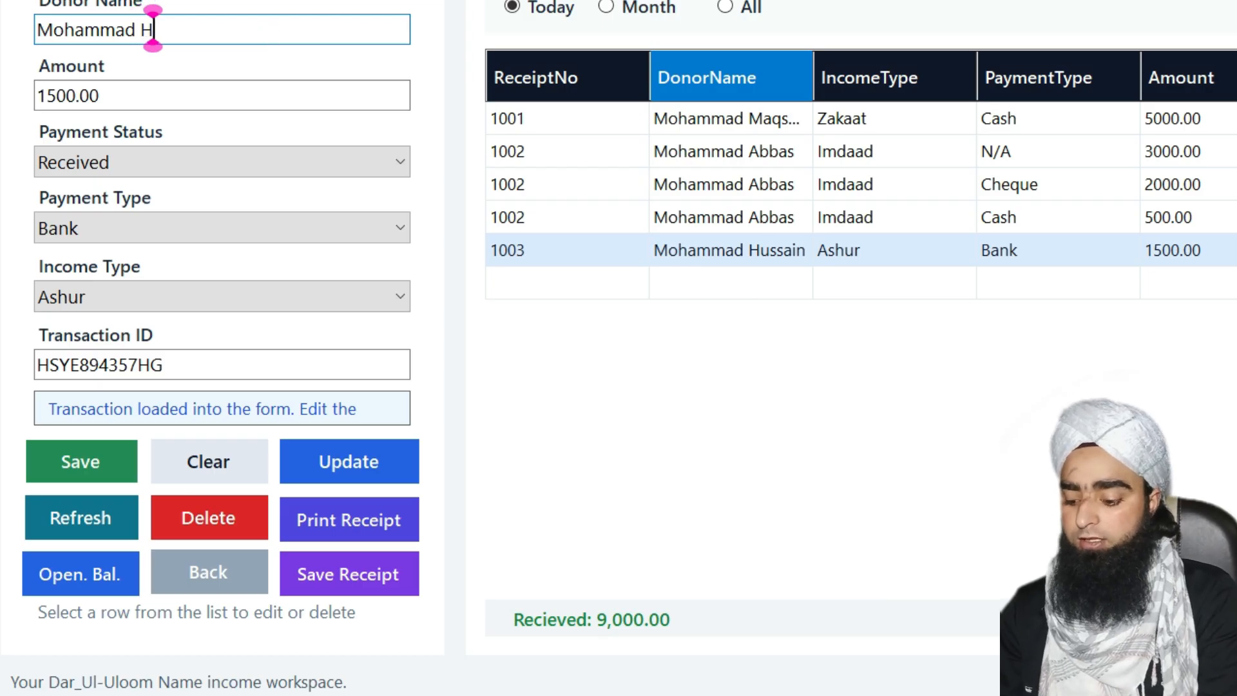
type("assan")
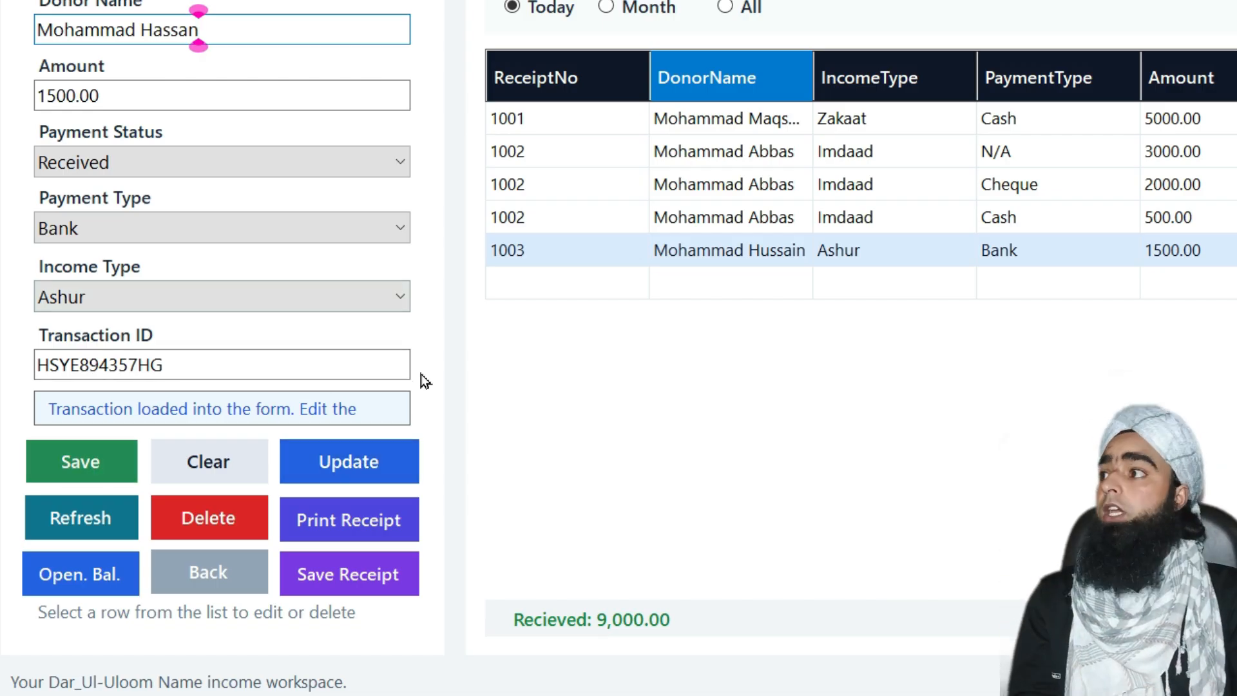
Update receipt 1003 at 1500.00 by Bank, confirm it, and reload the row to verify
left_click(353, 465)
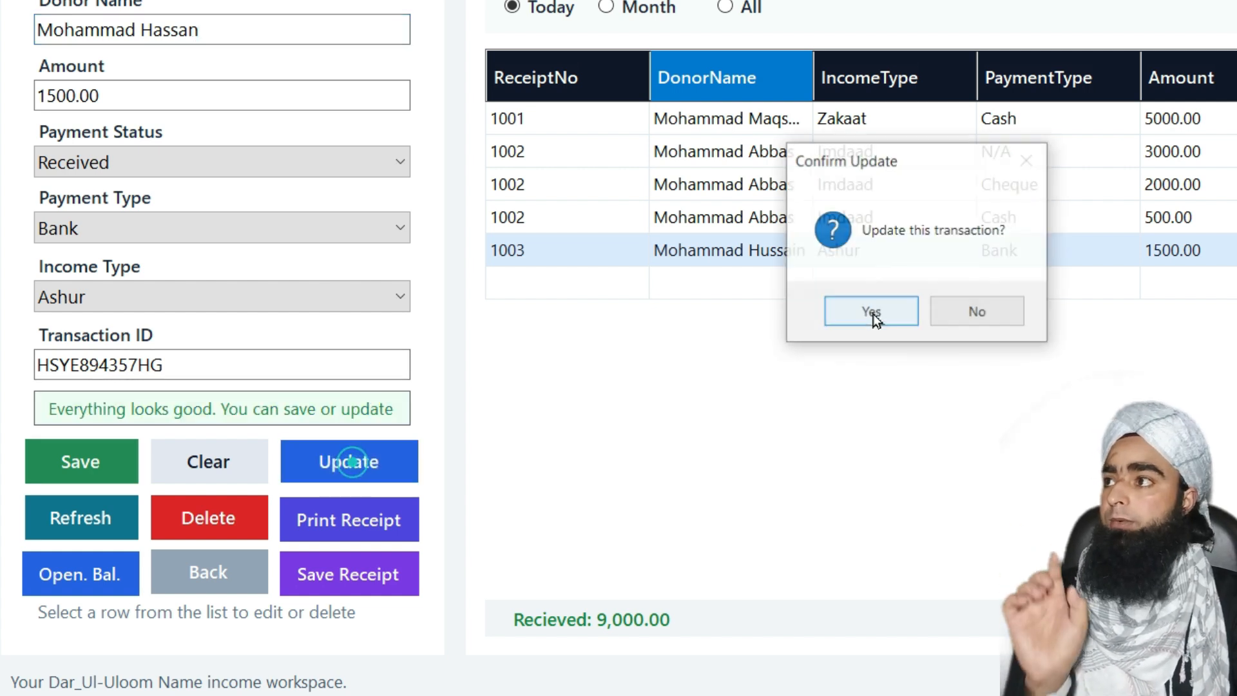
left_click(871, 310)
left_click(976, 303)
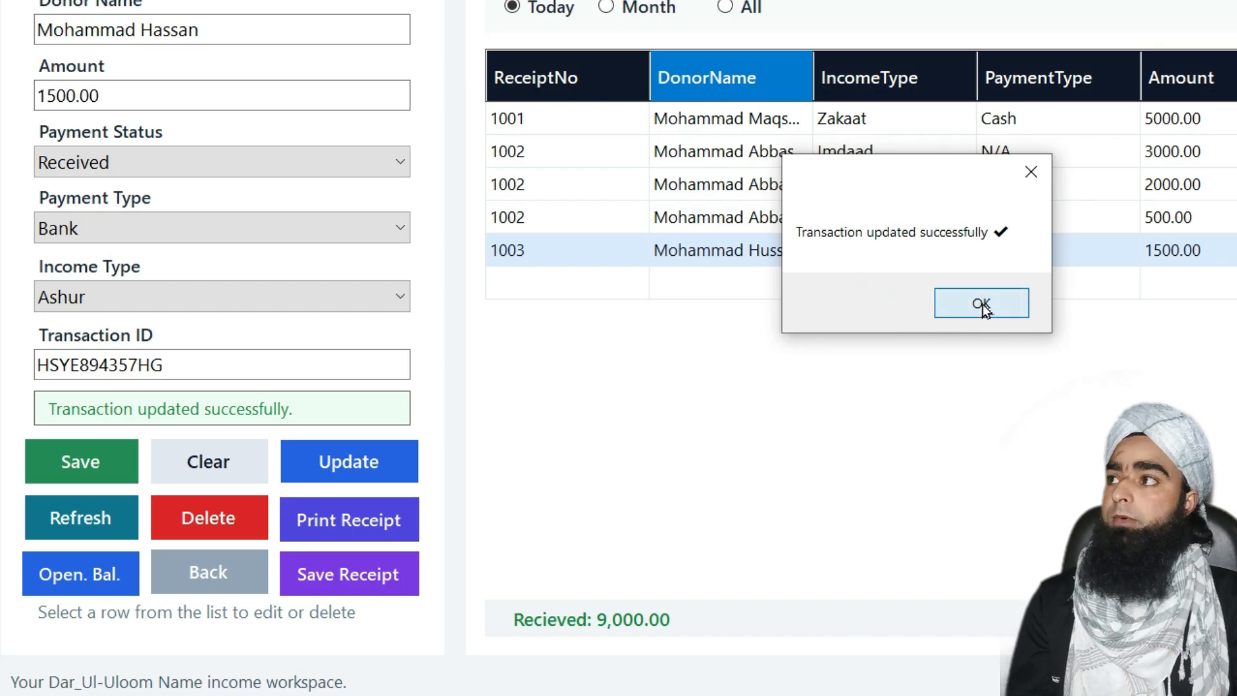
left_click(771, 257)
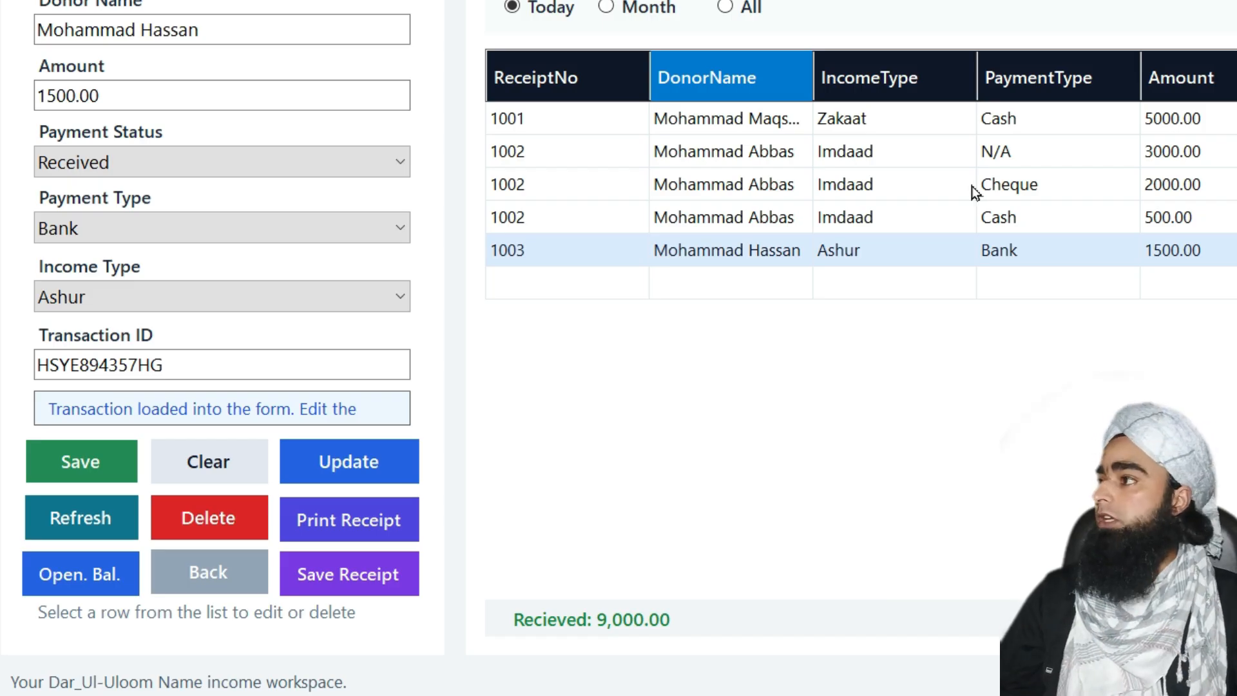
Clear the form, load receipt 1002's 500.00 cash entry, and delete it after confirming
left_click(63, 523)
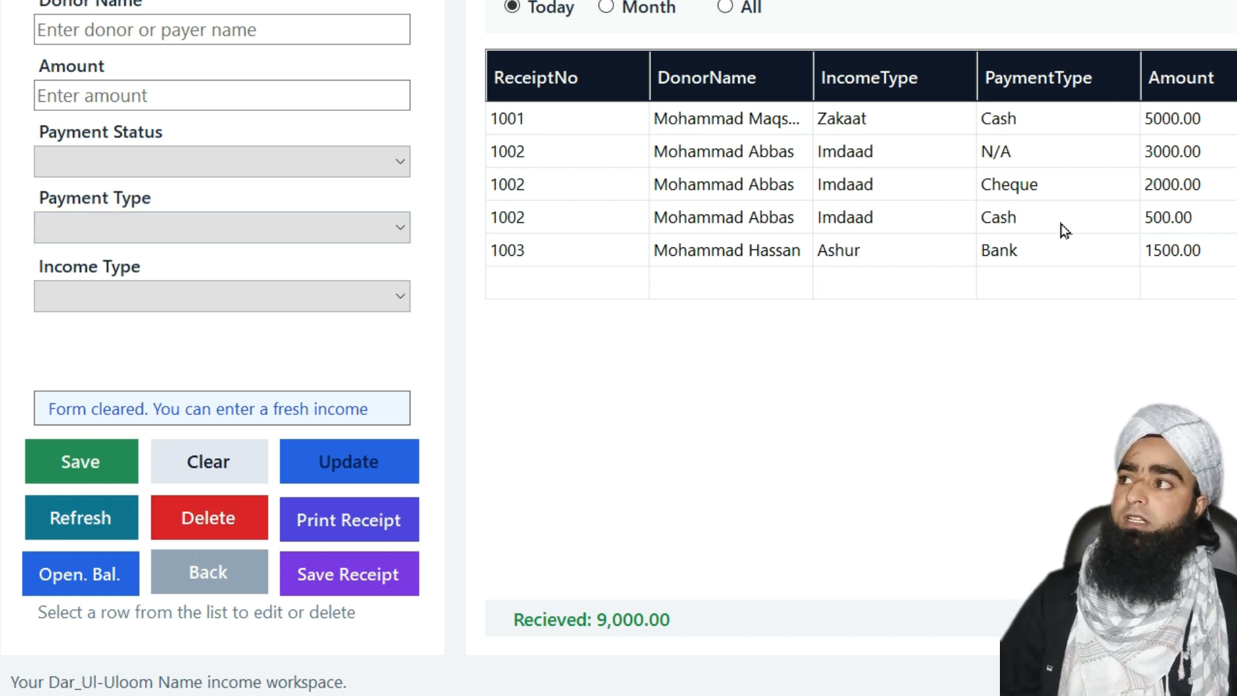
left_click(832, 222)
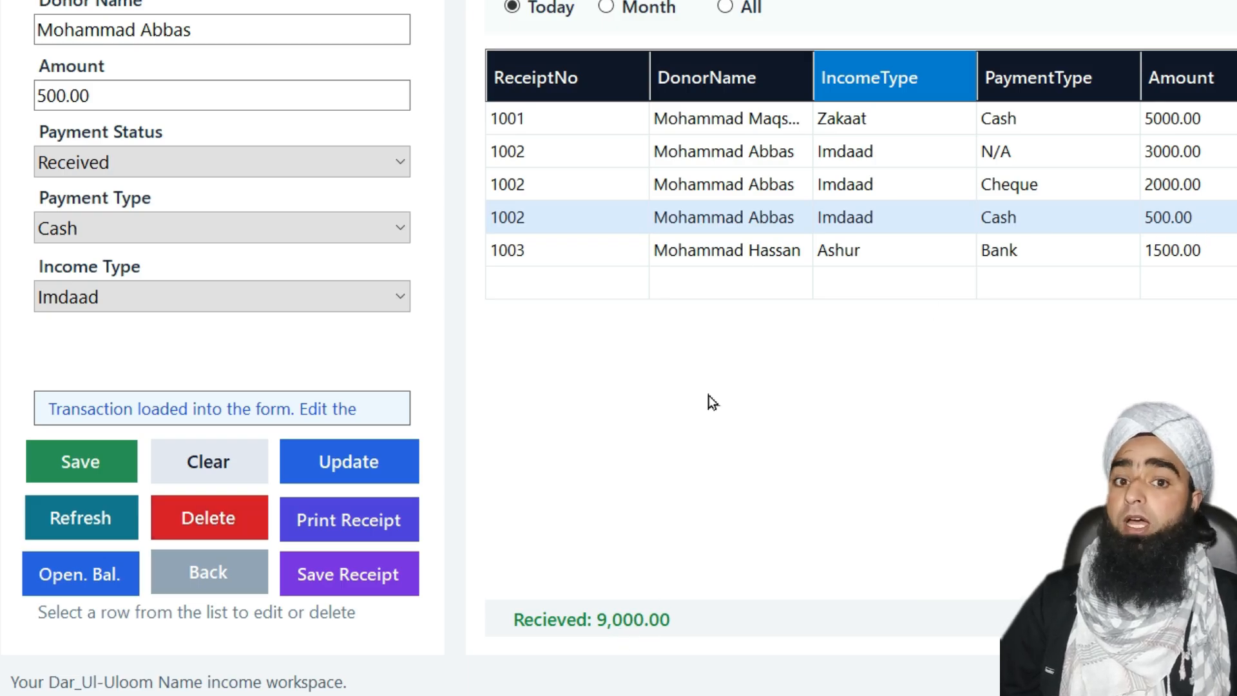
left_click(199, 513)
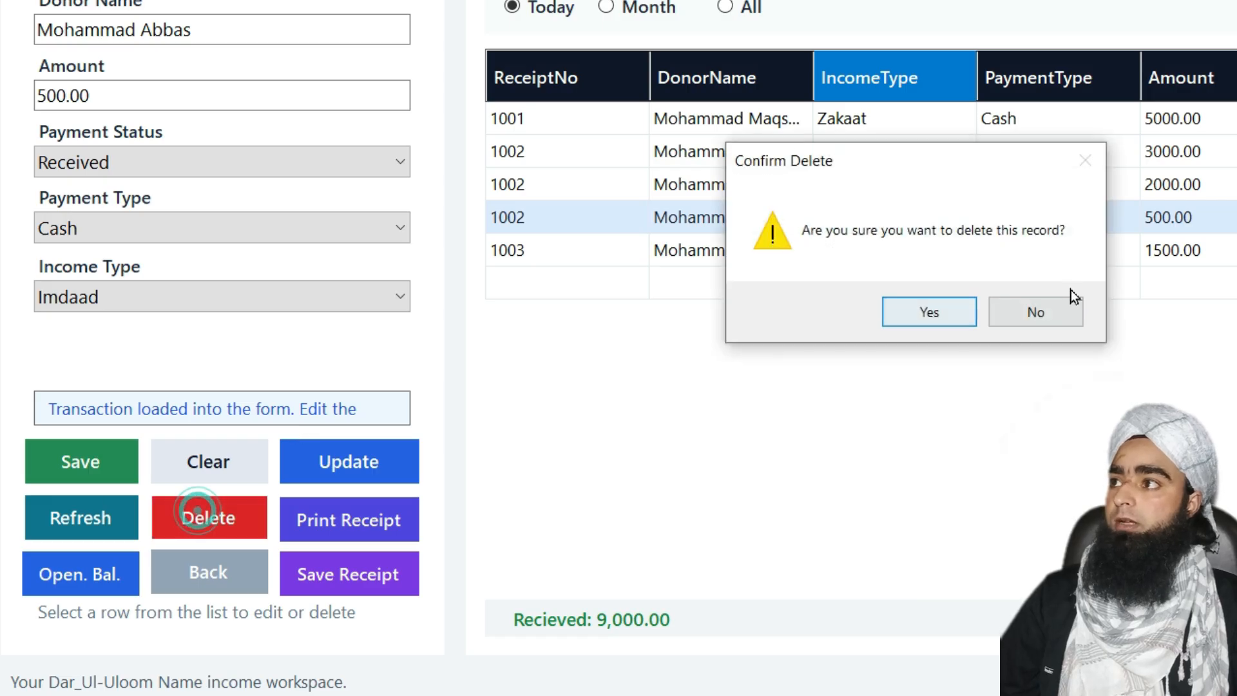
left_click(919, 308)
left_click(971, 304)
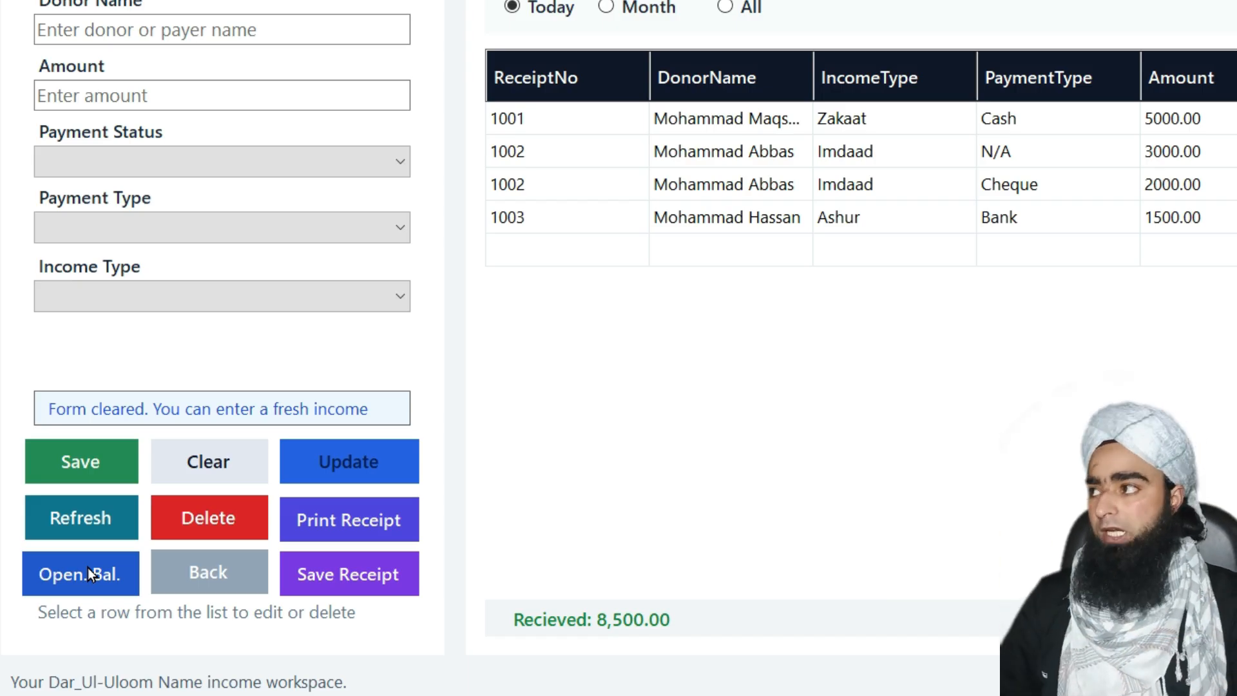
Try saving a 50000 last-year balance, dismiss the duplicate warning, and leave the Income form
left_click(90, 578)
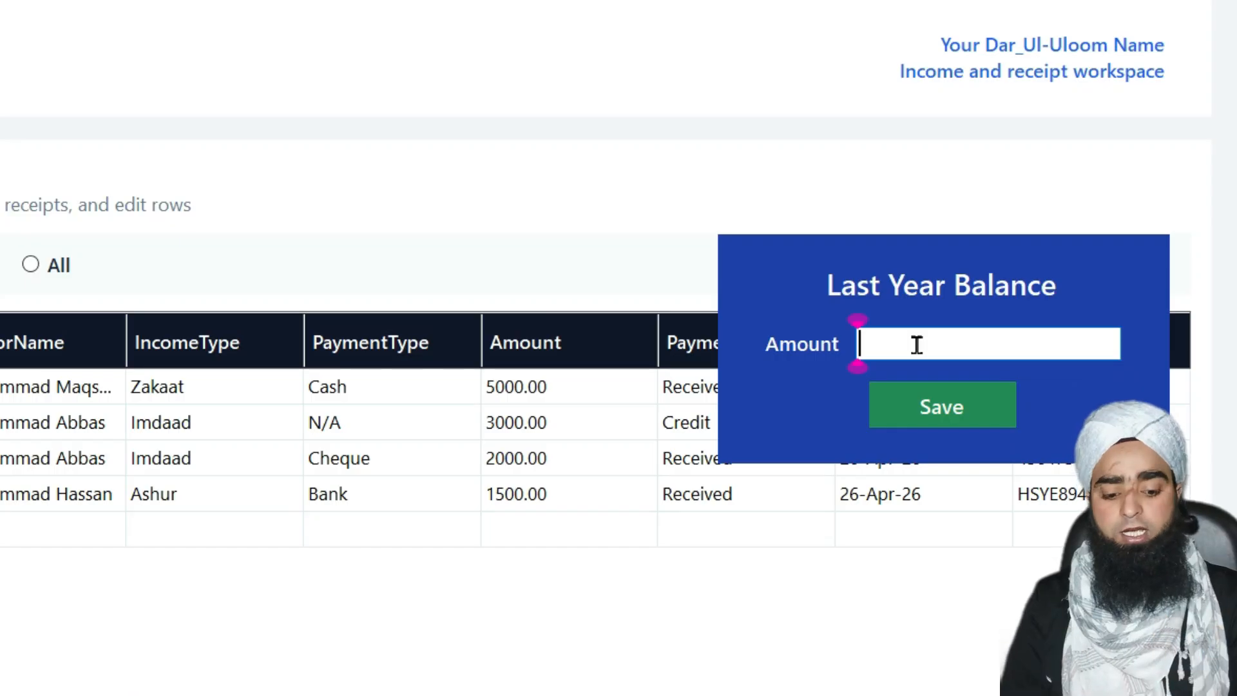
type("50000")
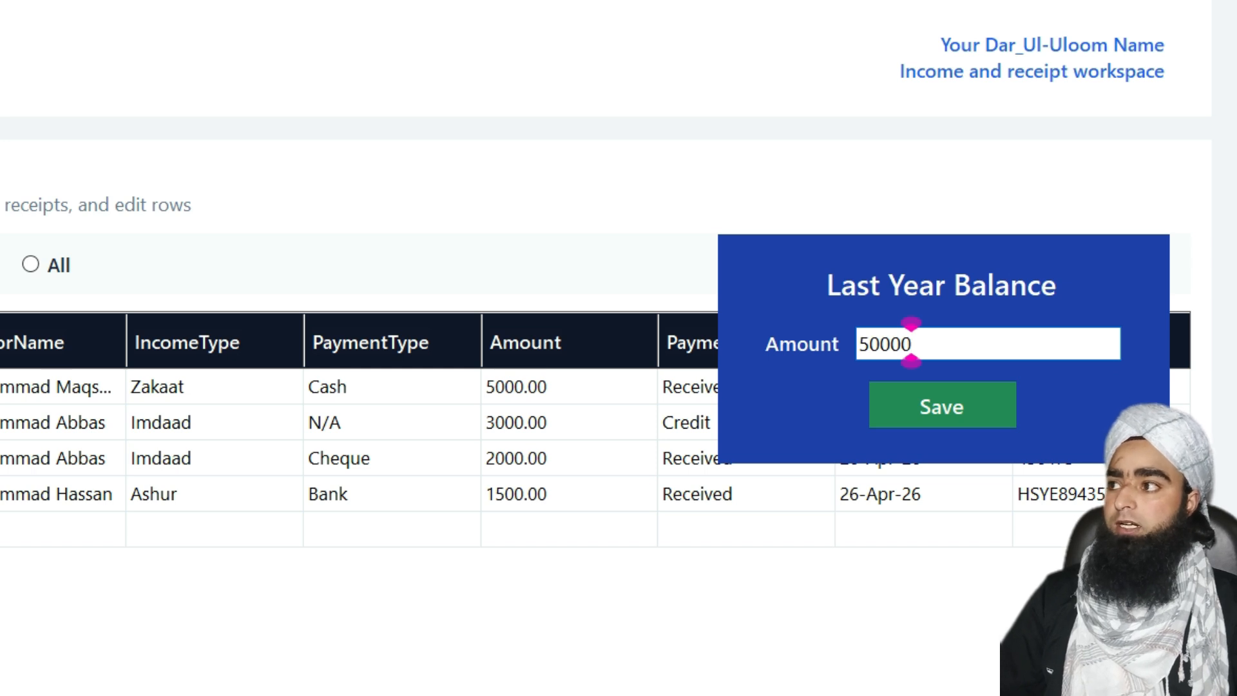
left_click(931, 408)
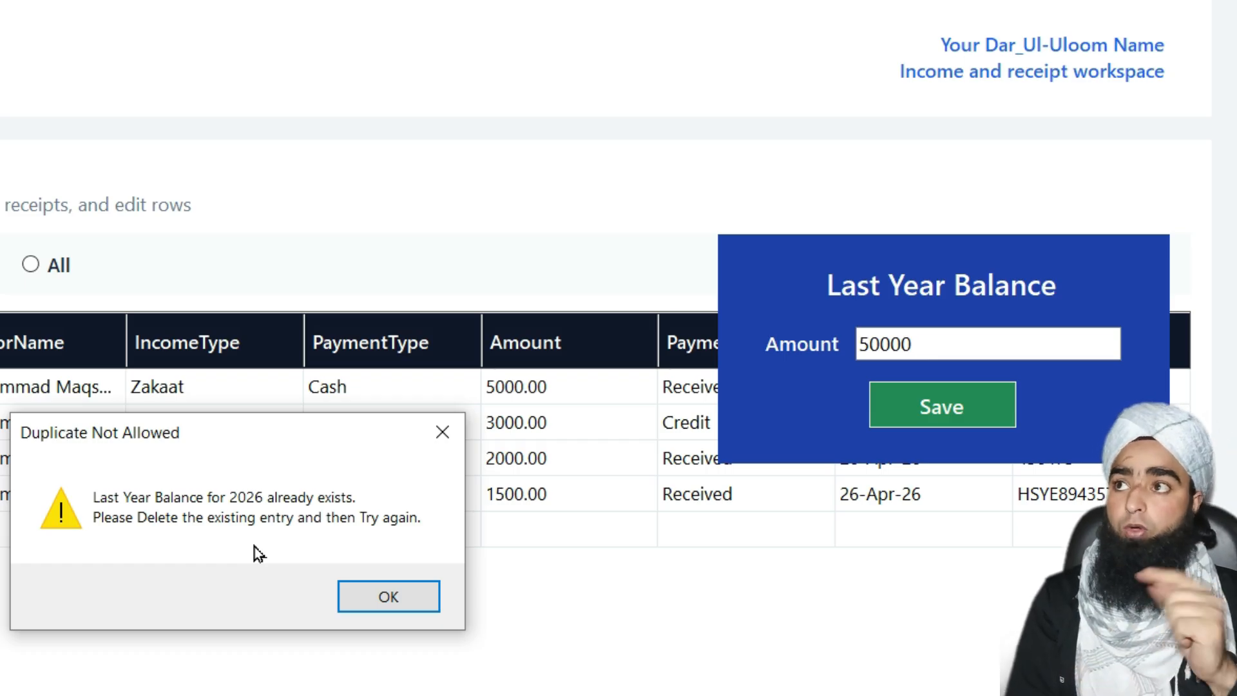
left_click(383, 598)
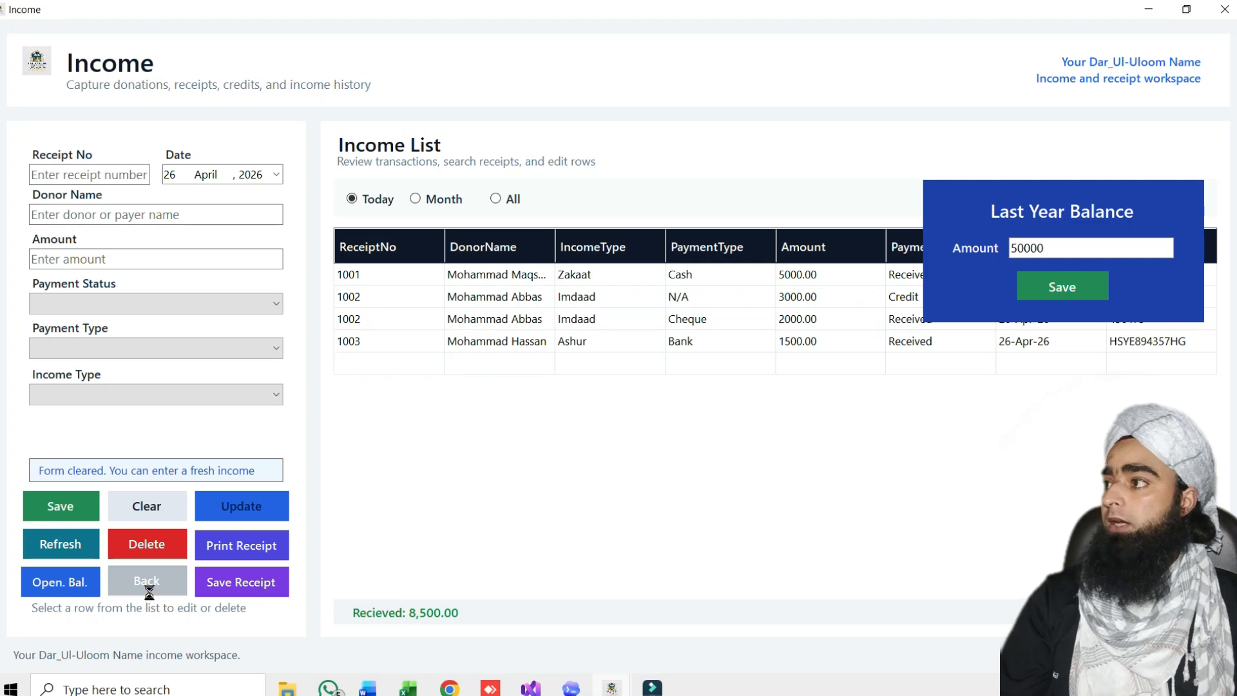
left_click(147, 581)
Reopen Income, search all dates for 'last', and load the Last Year Balance record
left_click(590, 407)
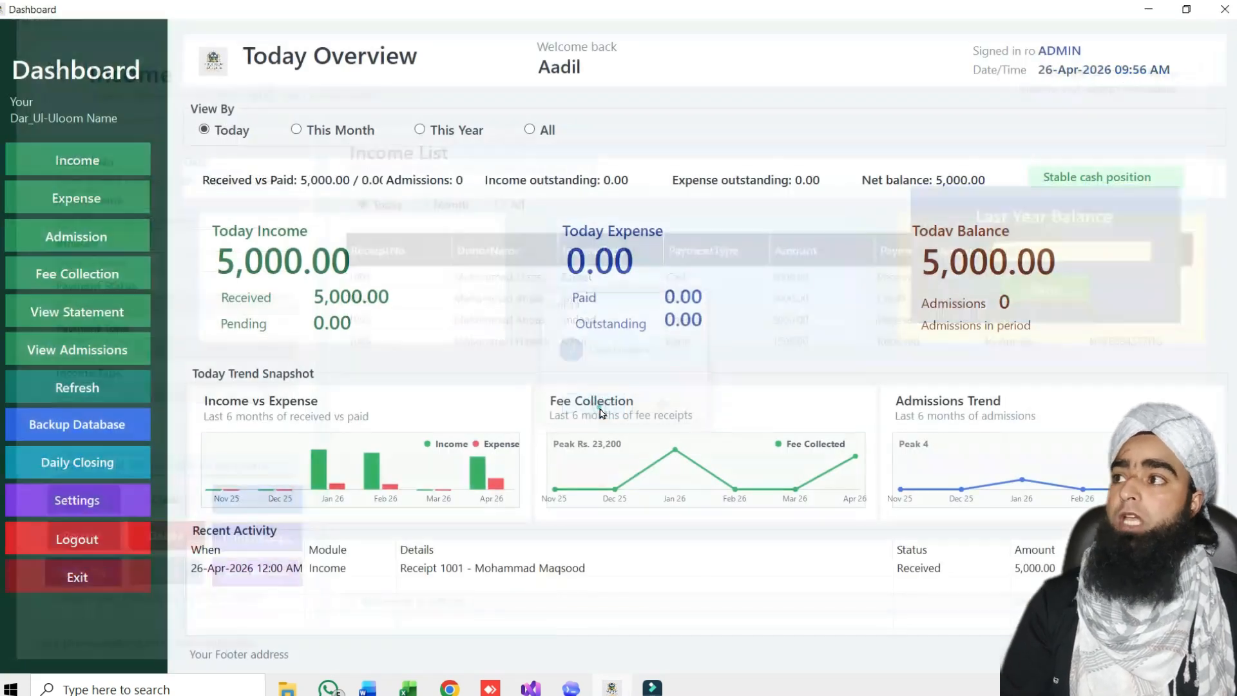
left_click(90, 158)
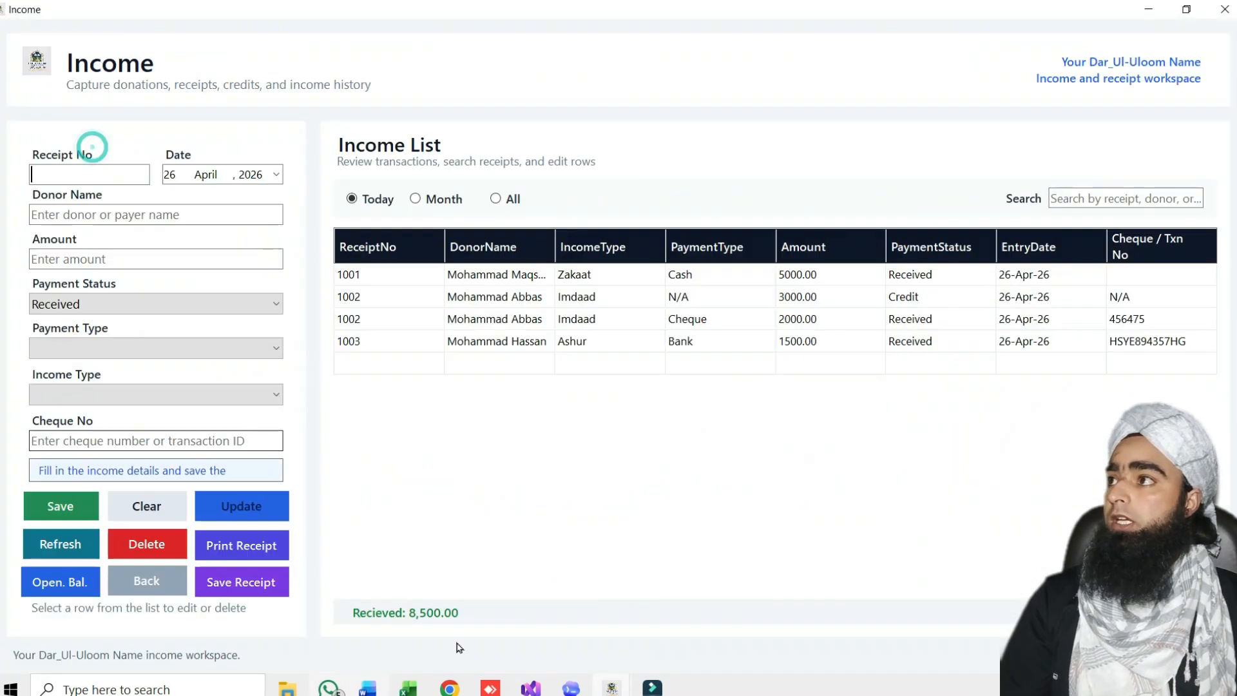
left_click(495, 199)
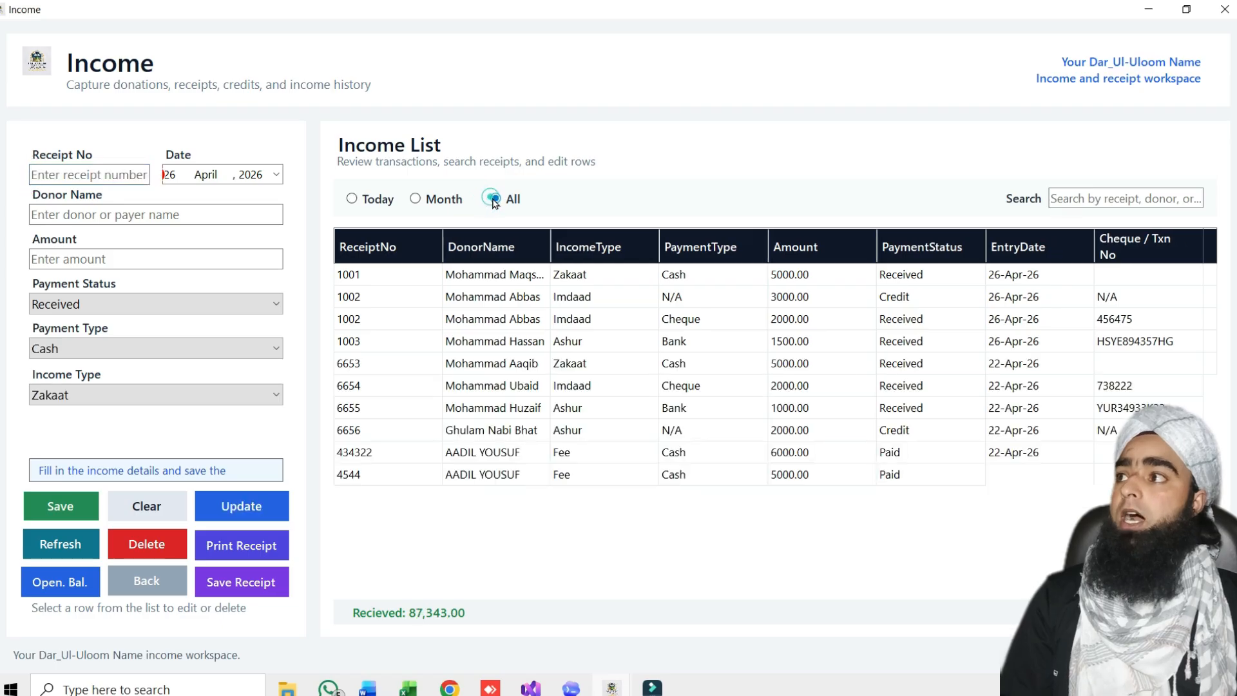
left_click(1131, 198)
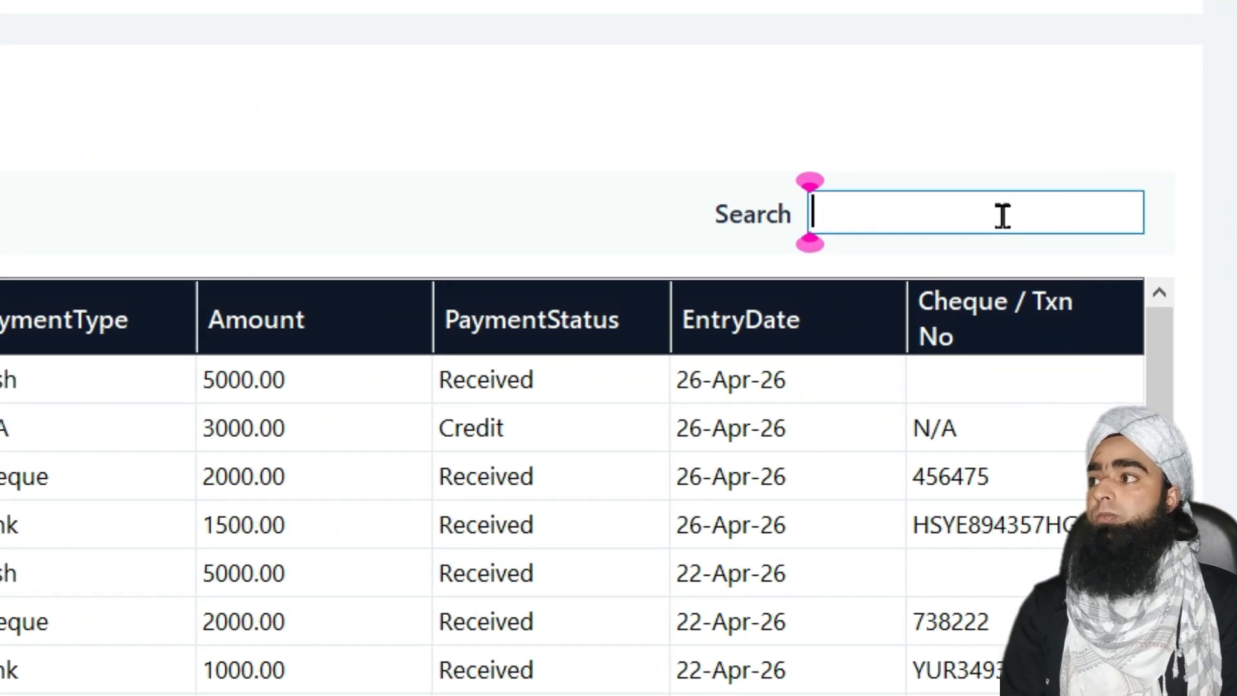
type("last")
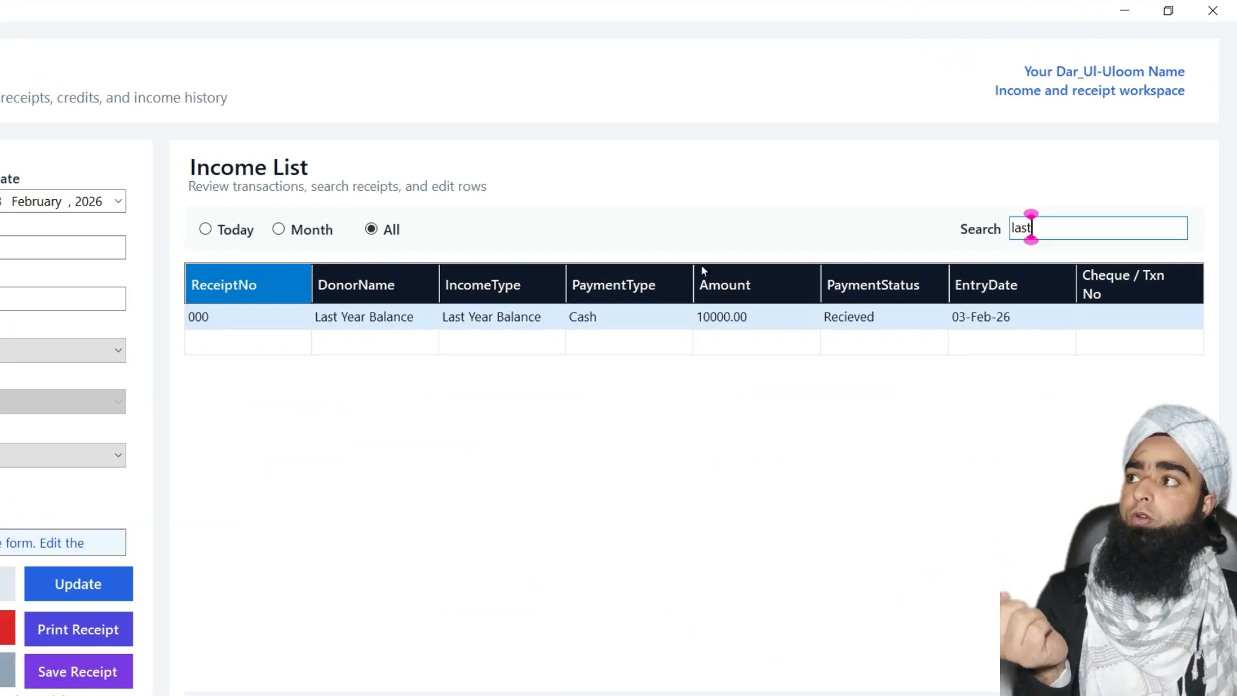
left_click(393, 322)
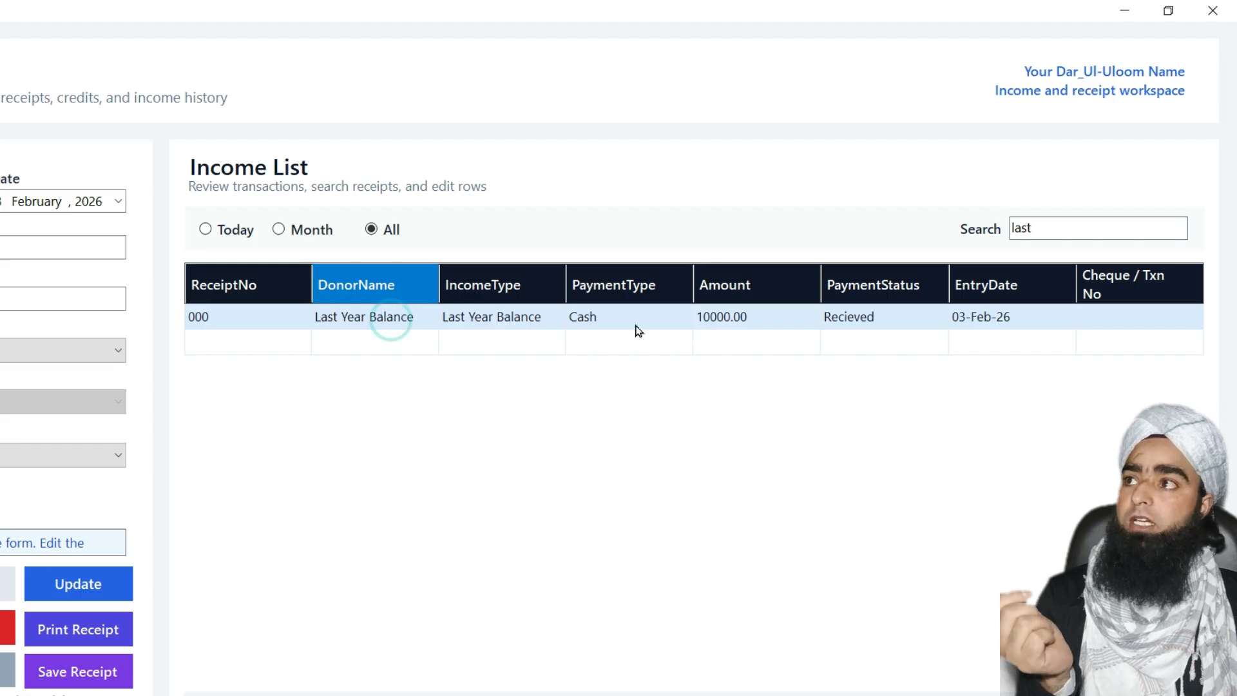
left_click(723, 322)
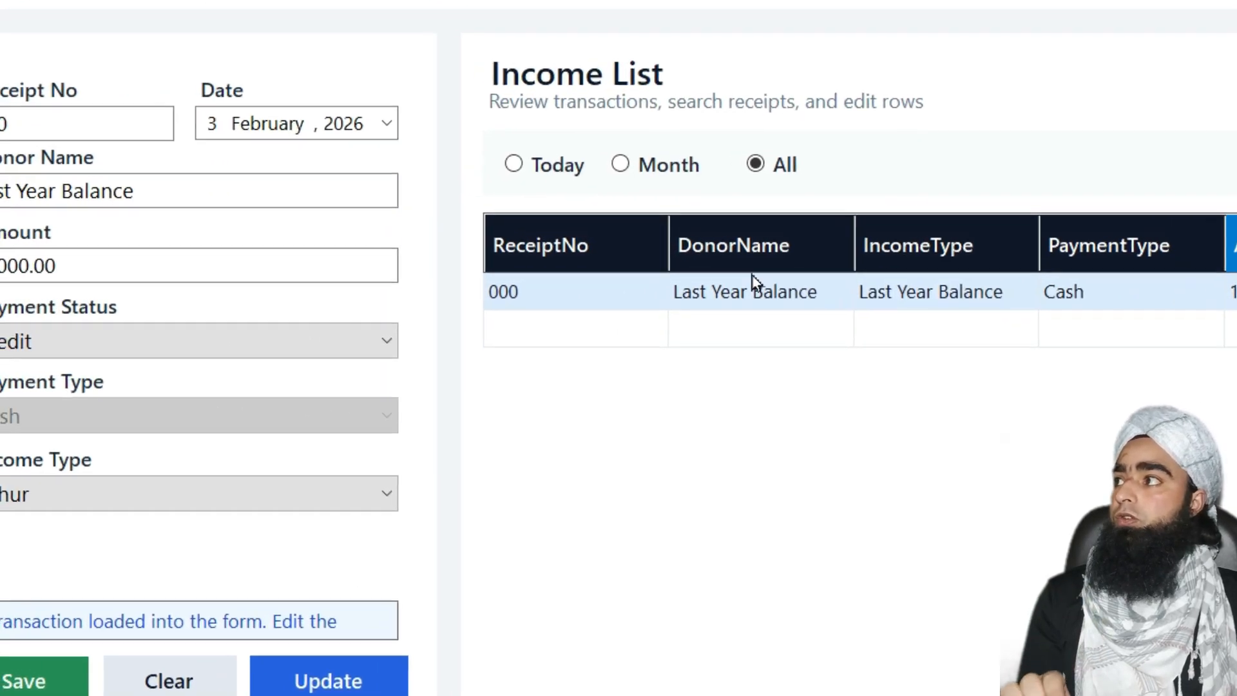
Change the Last Year Balance amount to 50000 with status Received and update it
double_click(27, 266)
type("5000")
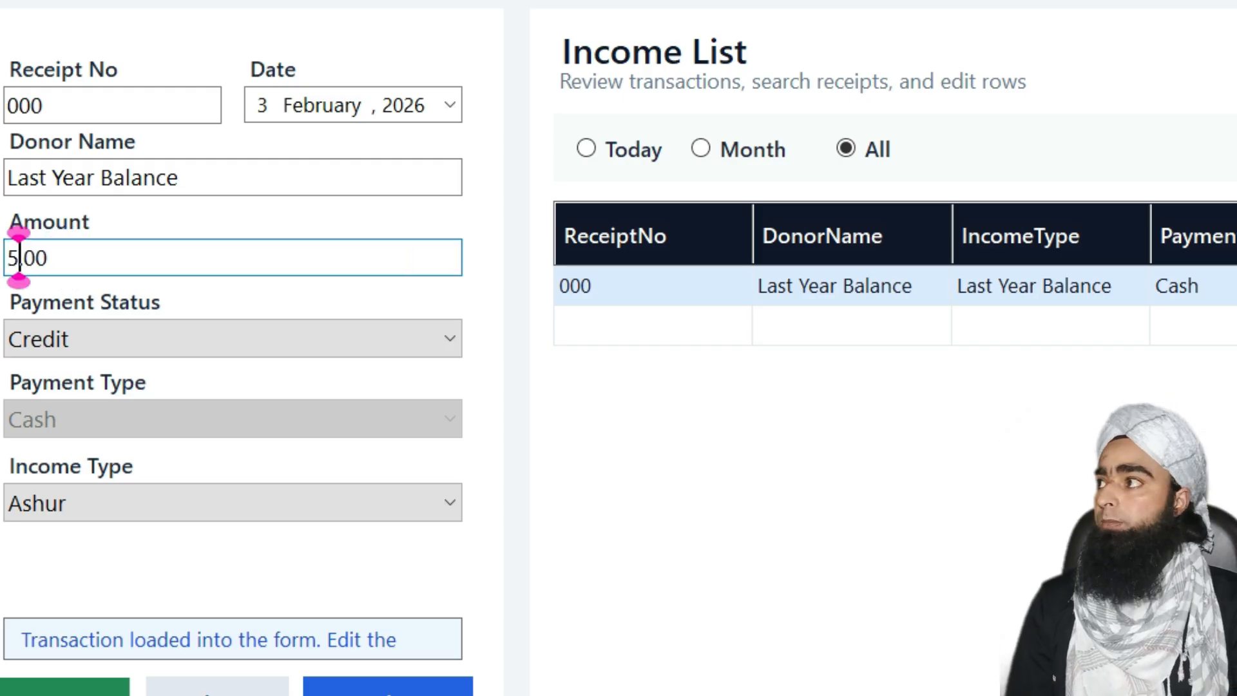
type("0")
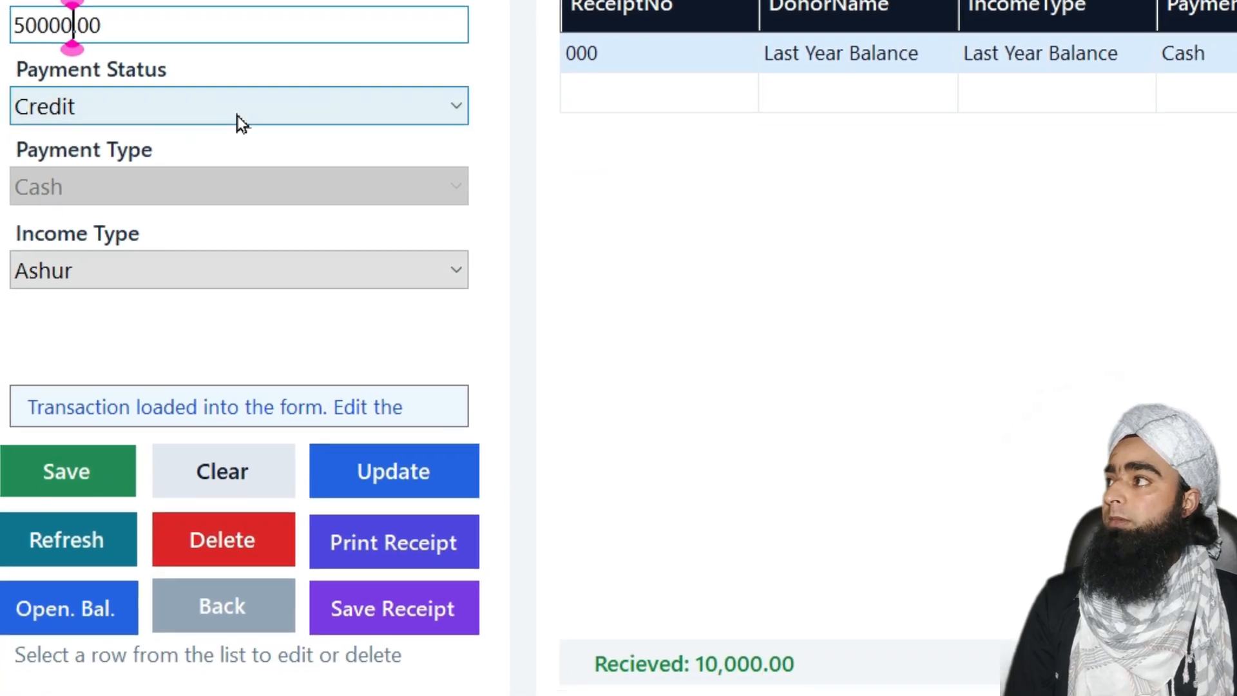
left_click(237, 115)
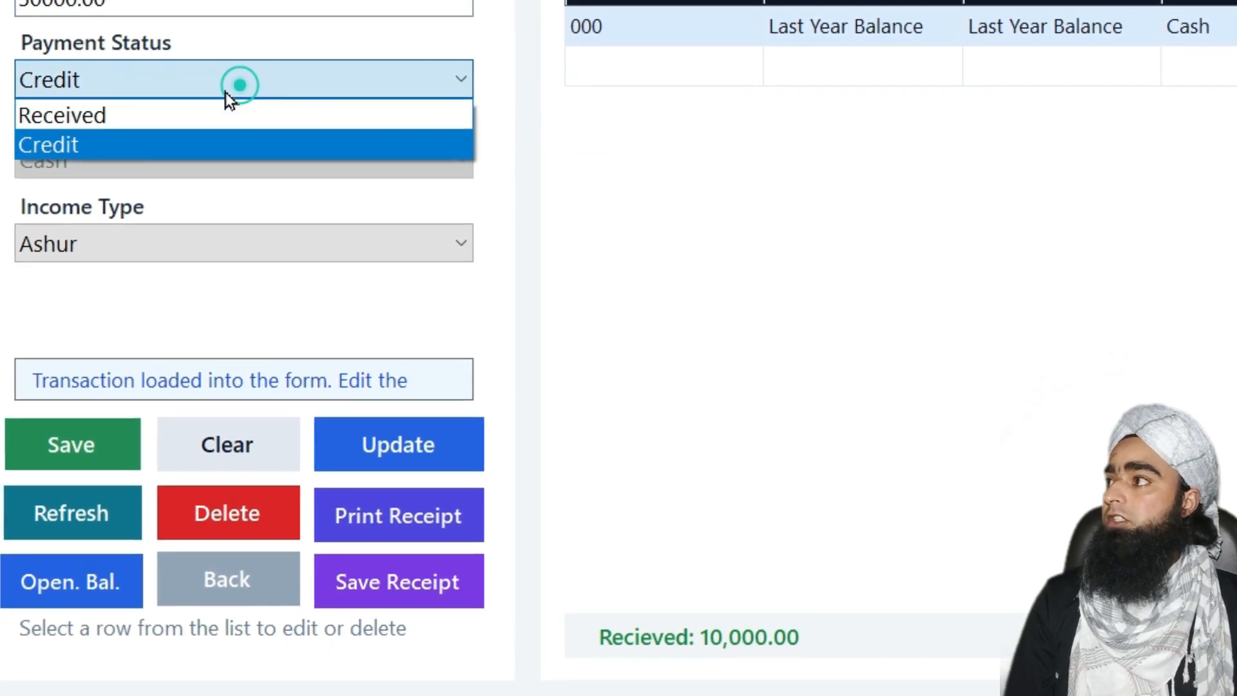
left_click(158, 142)
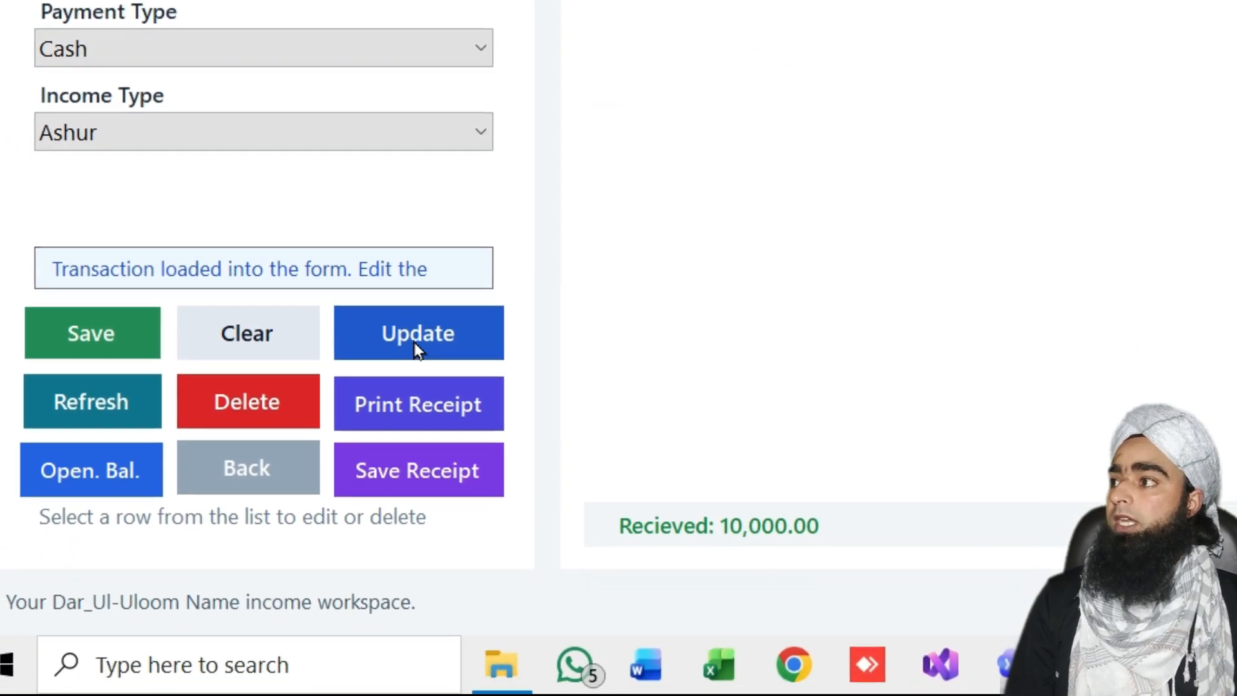
left_click(418, 358)
left_click(1072, 68)
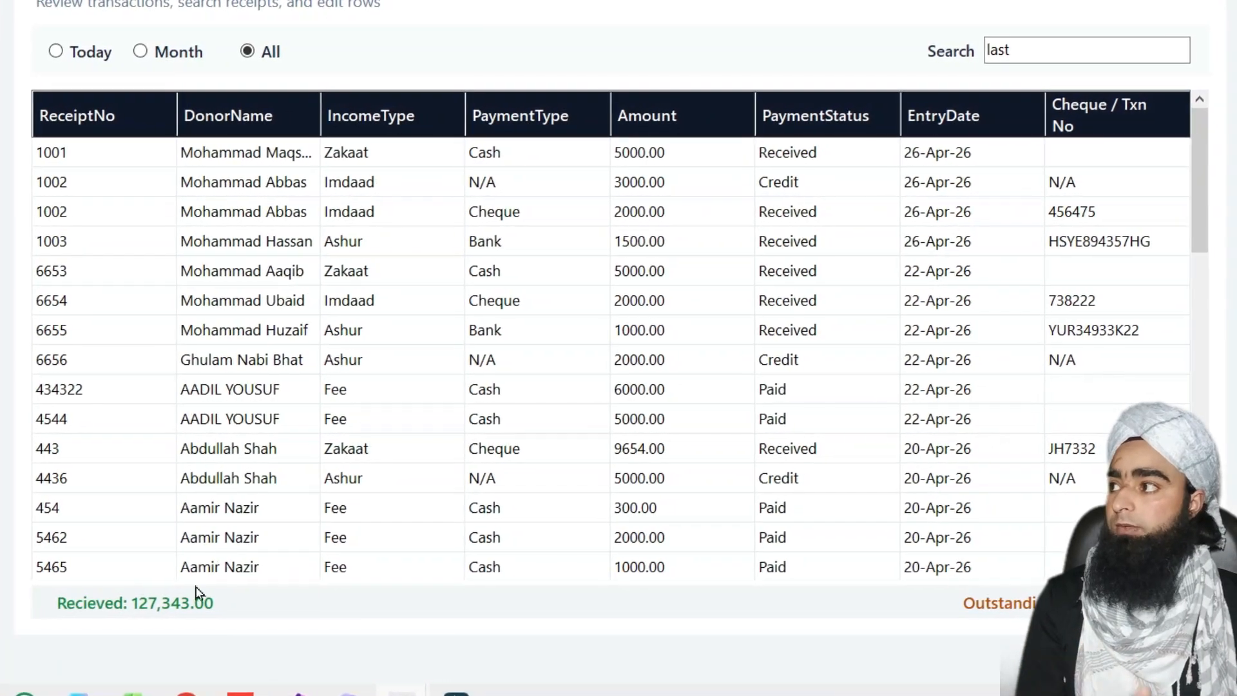
Filter to today's income, return to the Dashboard, and refresh to show 8,500.00 received
left_click(51, 51)
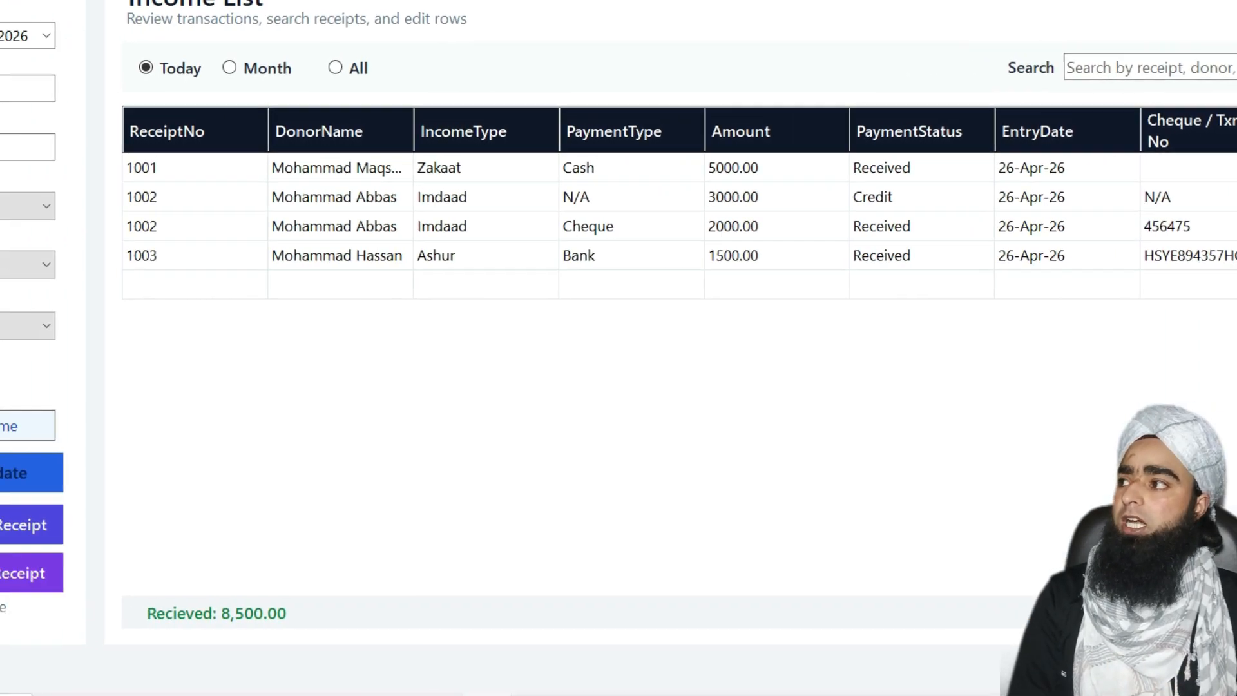
left_click(0, 470)
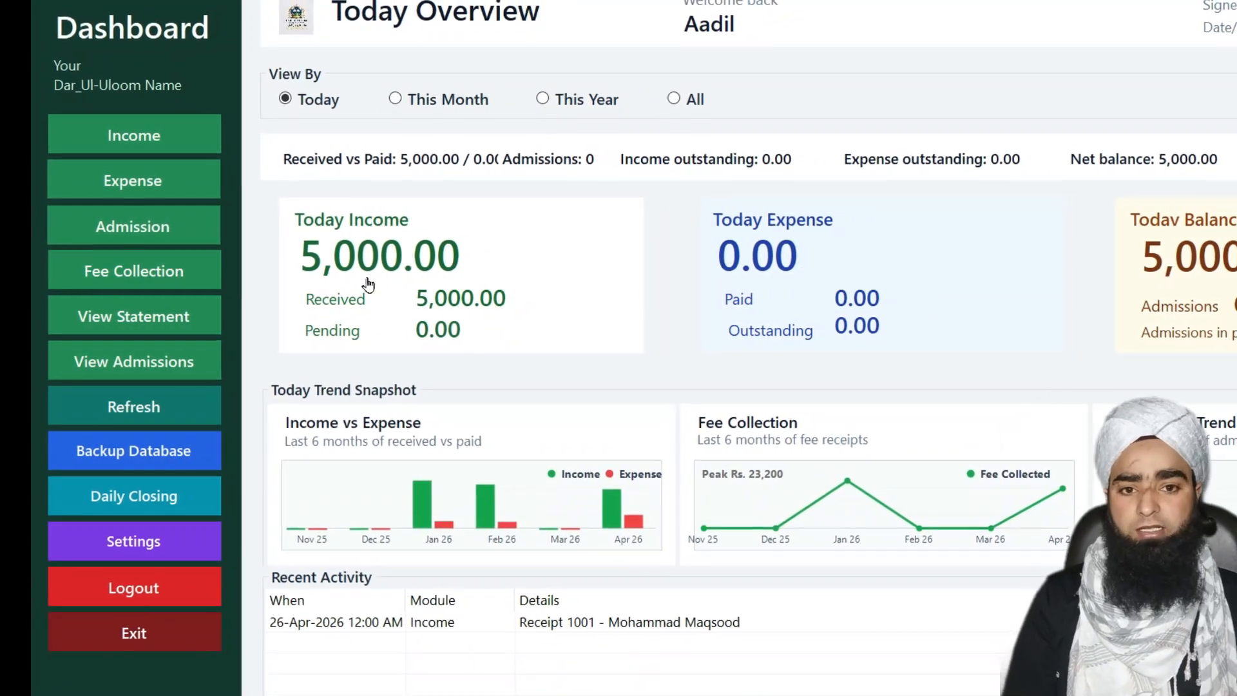
left_click(174, 418)
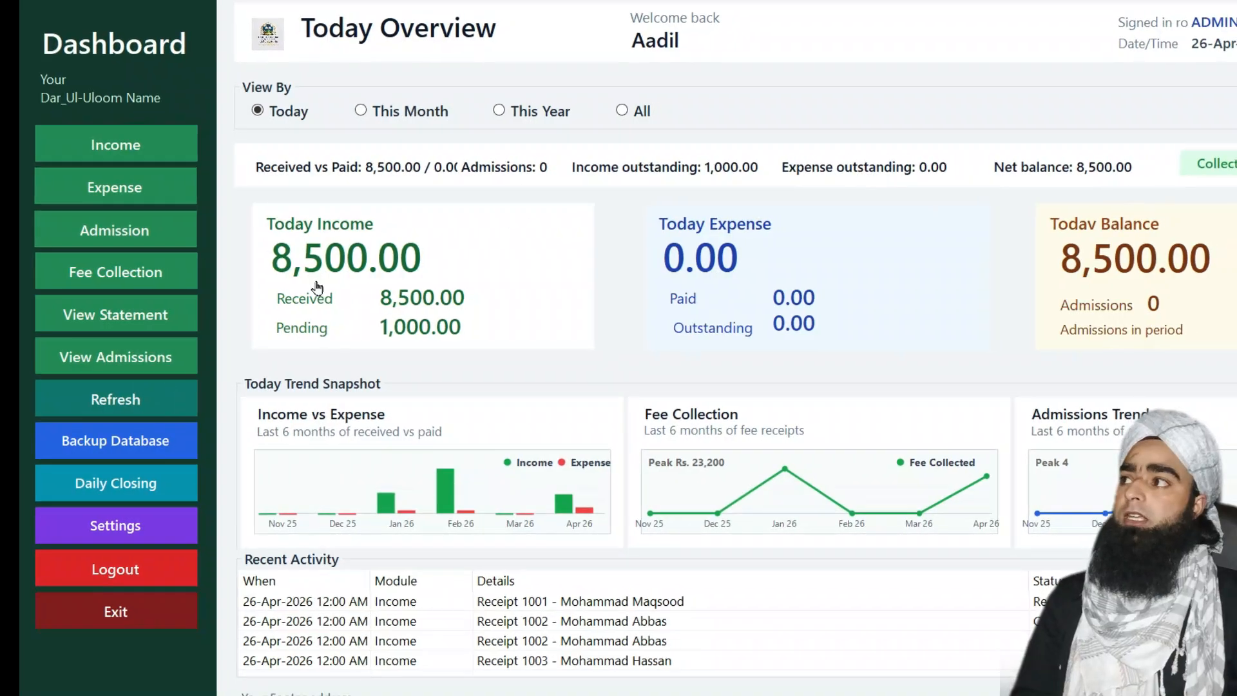
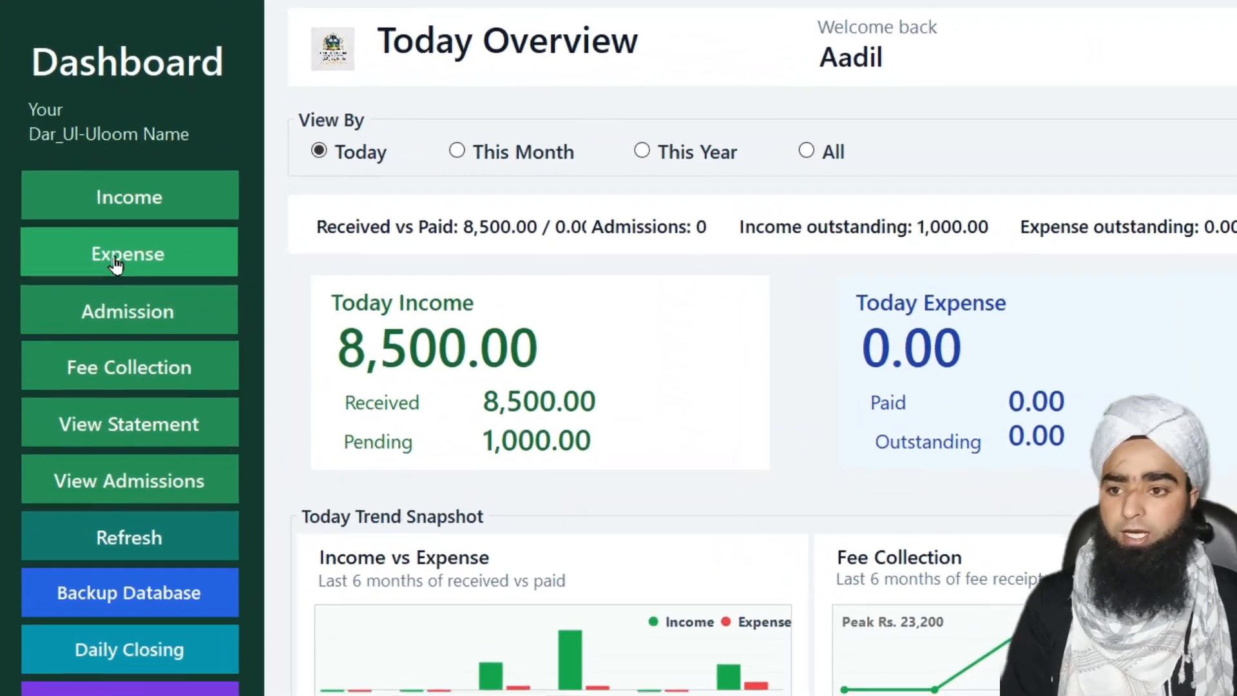
Open the Expense entry form from the dashboard sidebar
left_click(114, 258)
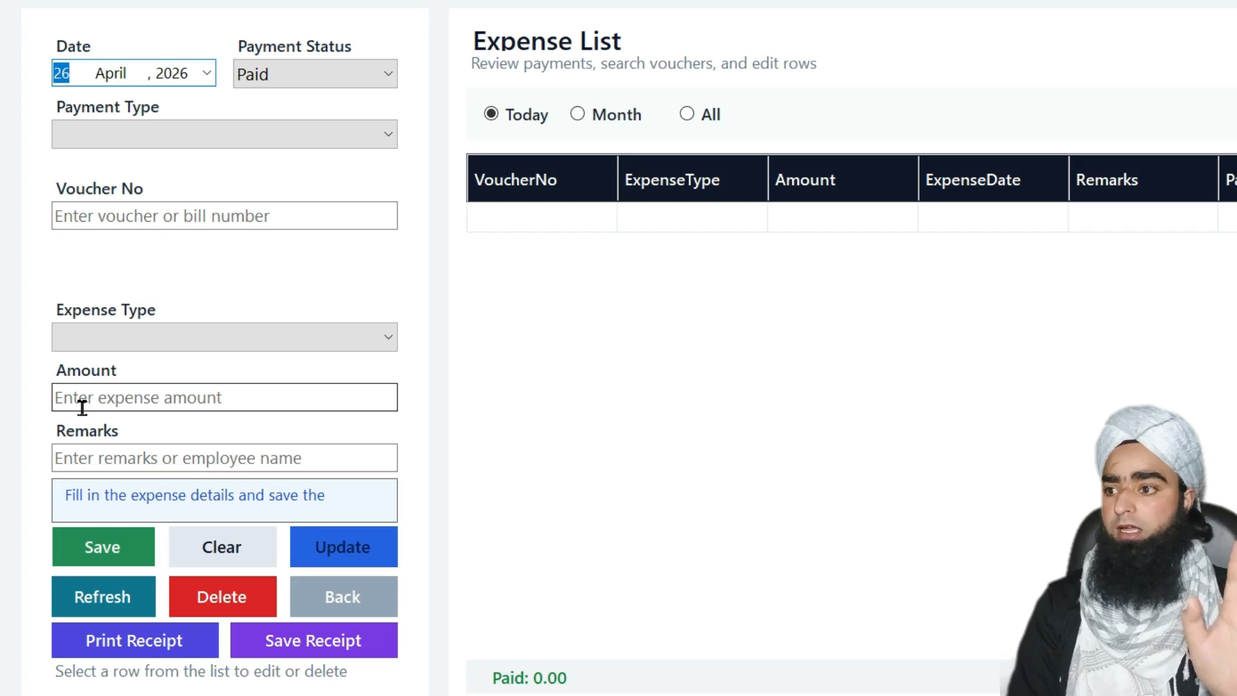
Keep the payment status at Paid and set the payment type to Cash
key("Right")
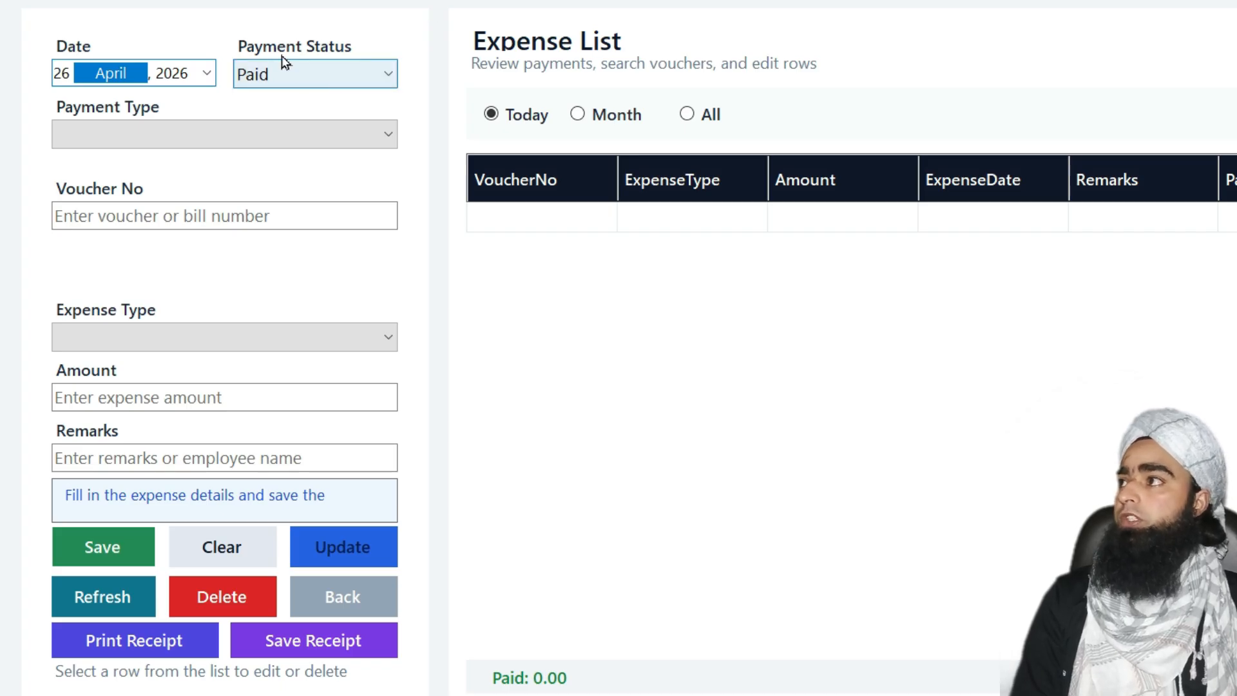
left_click(332, 73)
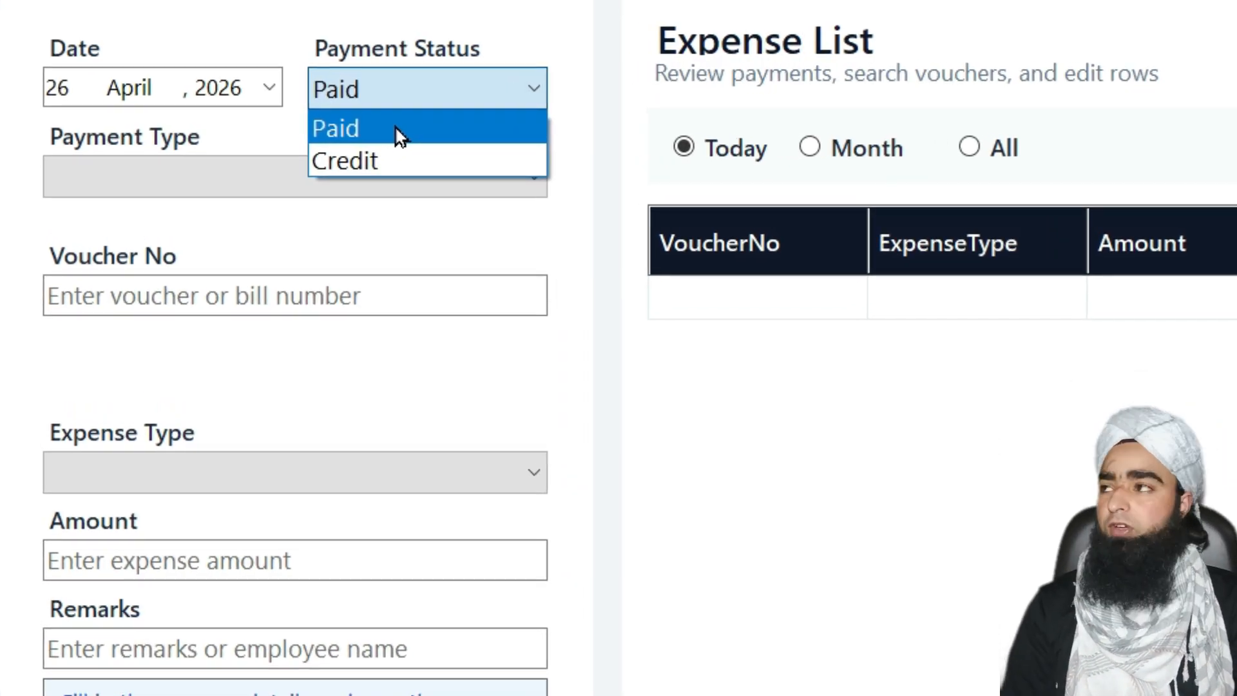
left_click(399, 132)
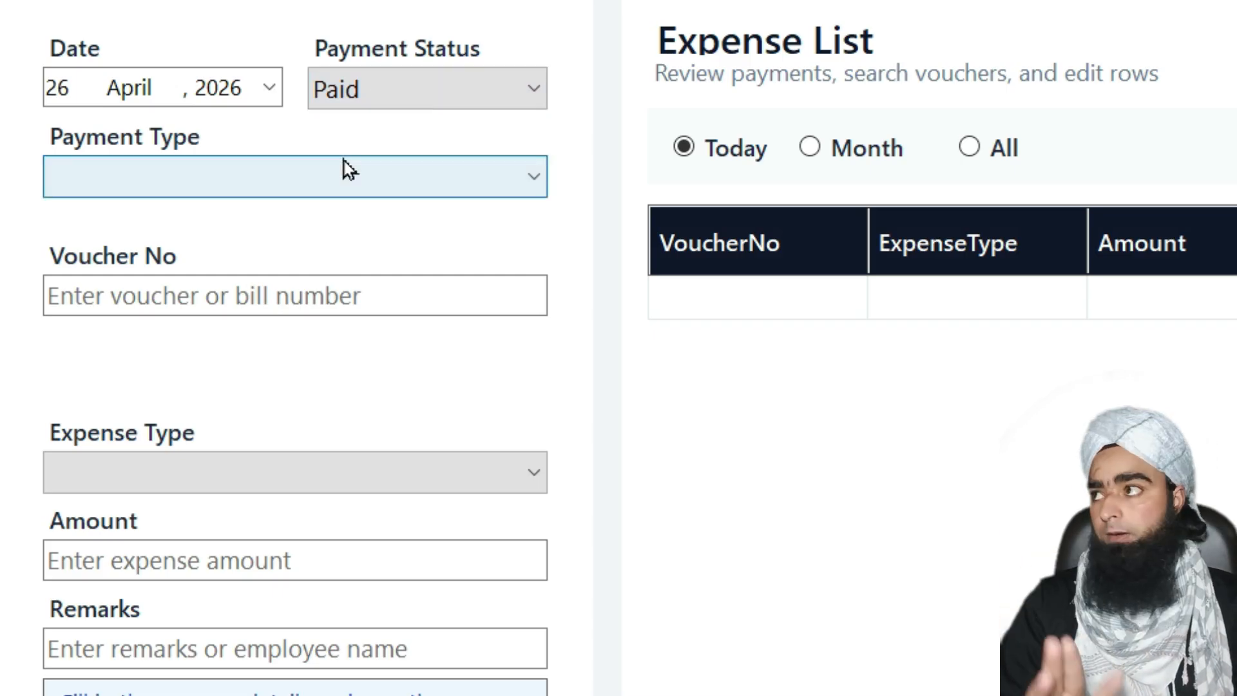
left_click(342, 180)
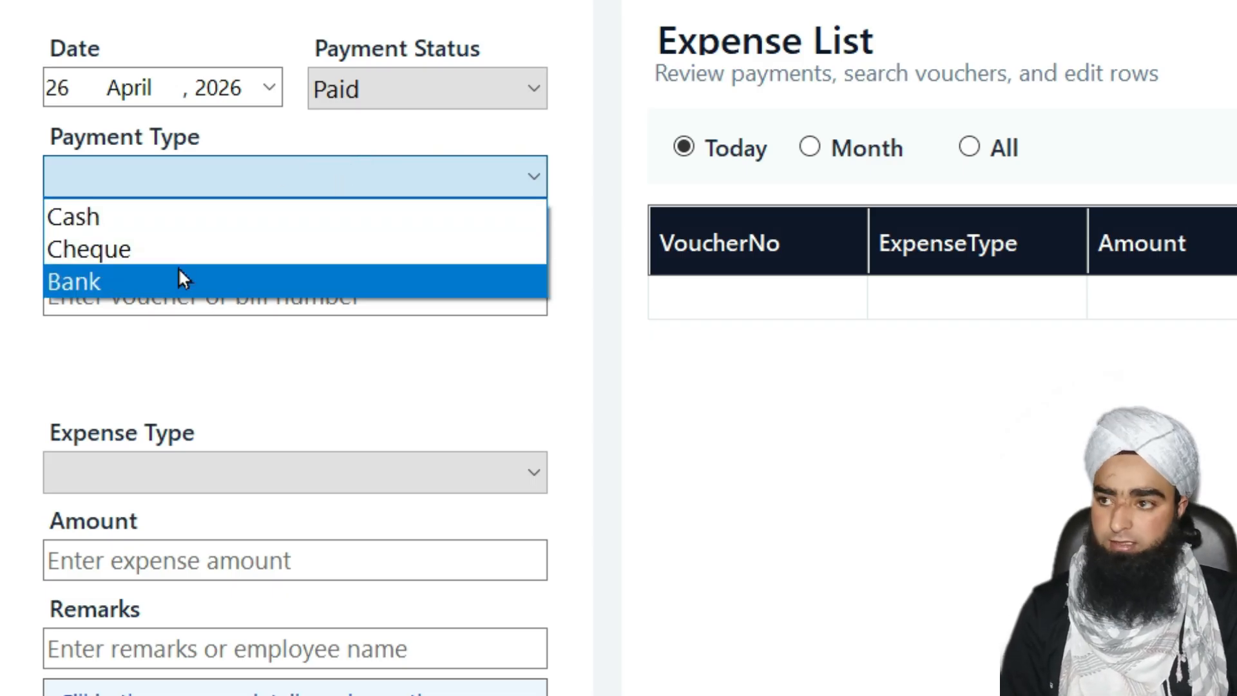
left_click(164, 220)
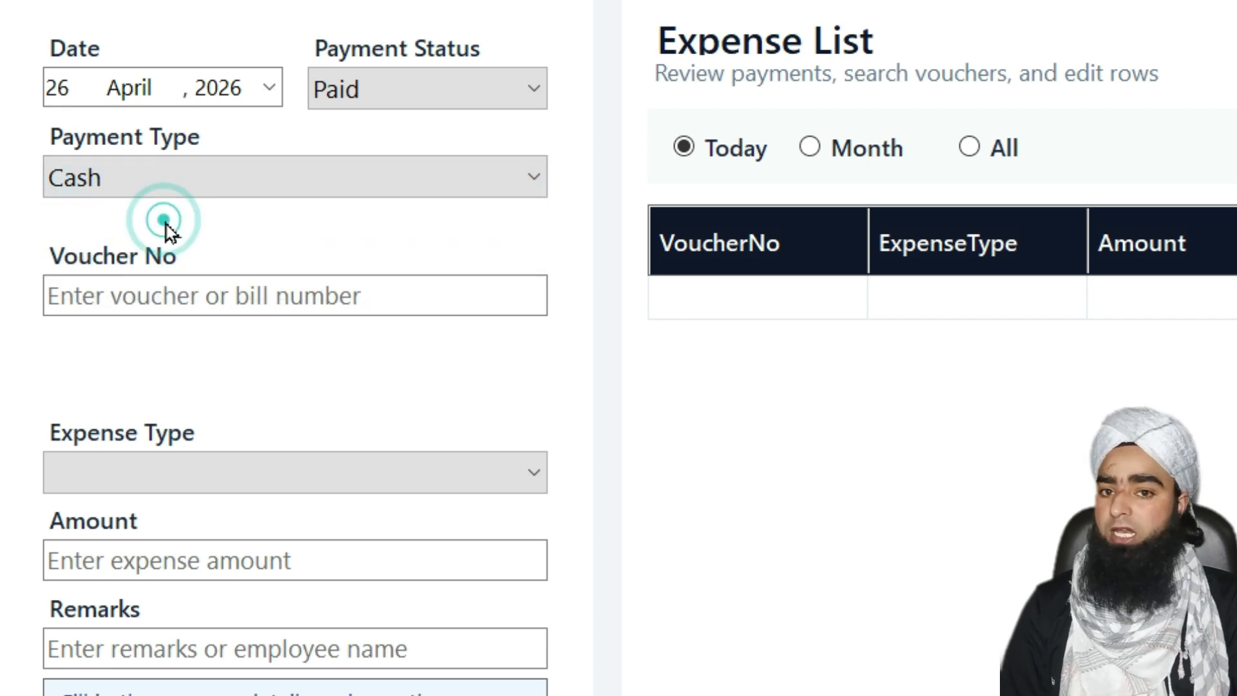
left_click(143, 302)
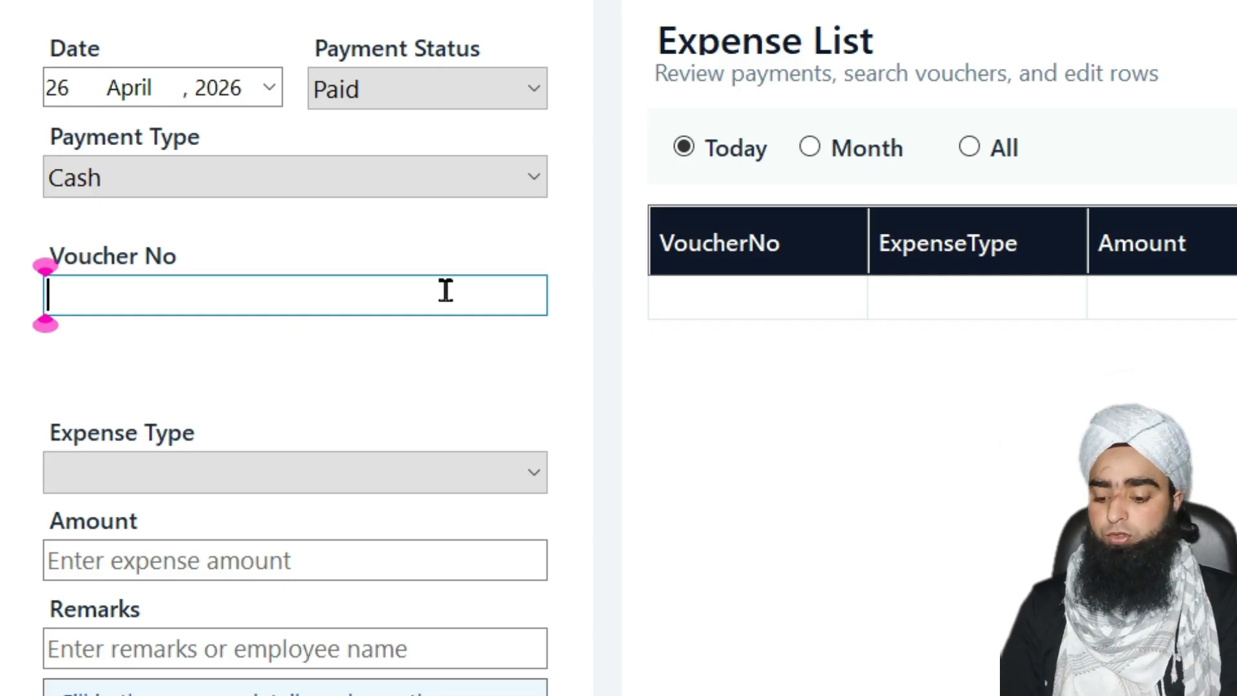
Enter voucher number KJGH4544 and choose Construction as the expense type
type("KJGH^")
key("BackSpace")
type("4544")
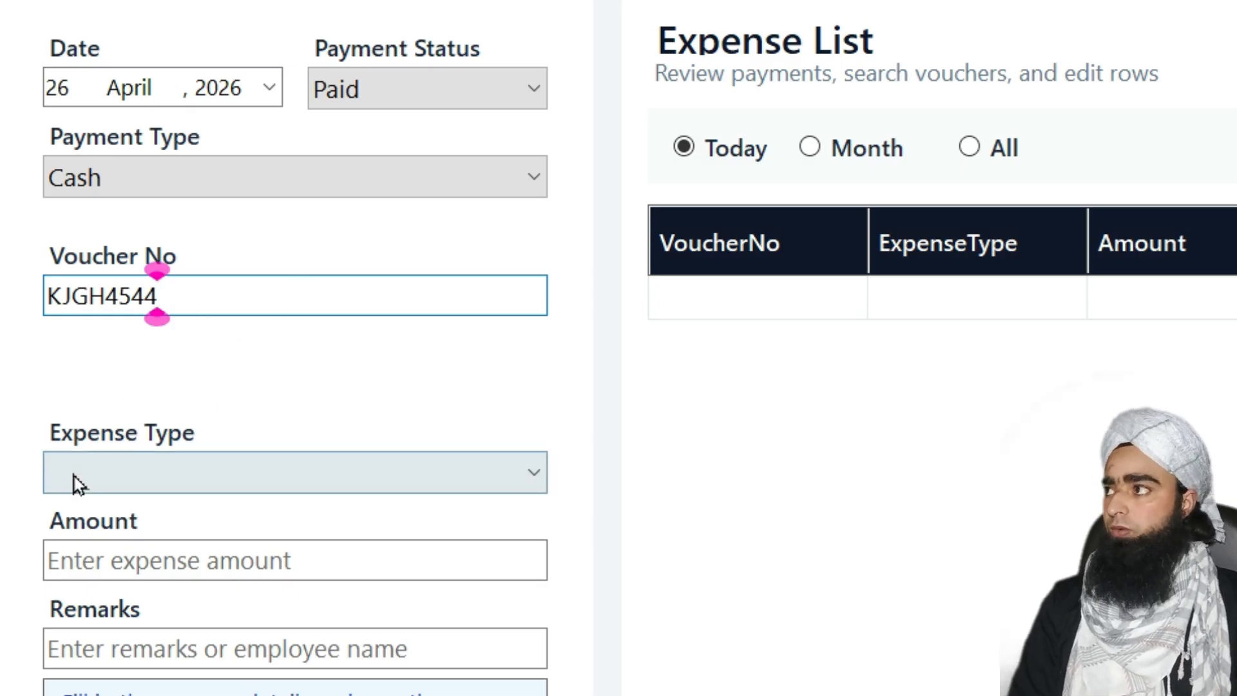
left_click(304, 475)
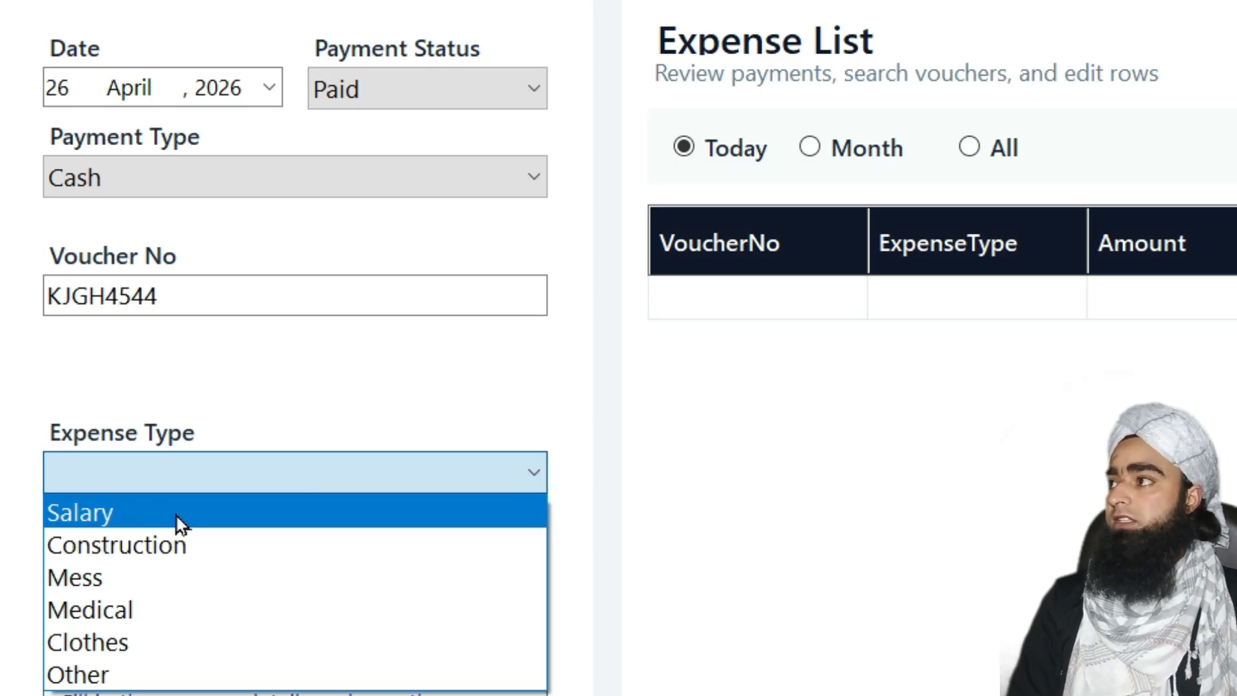
left_click(171, 546)
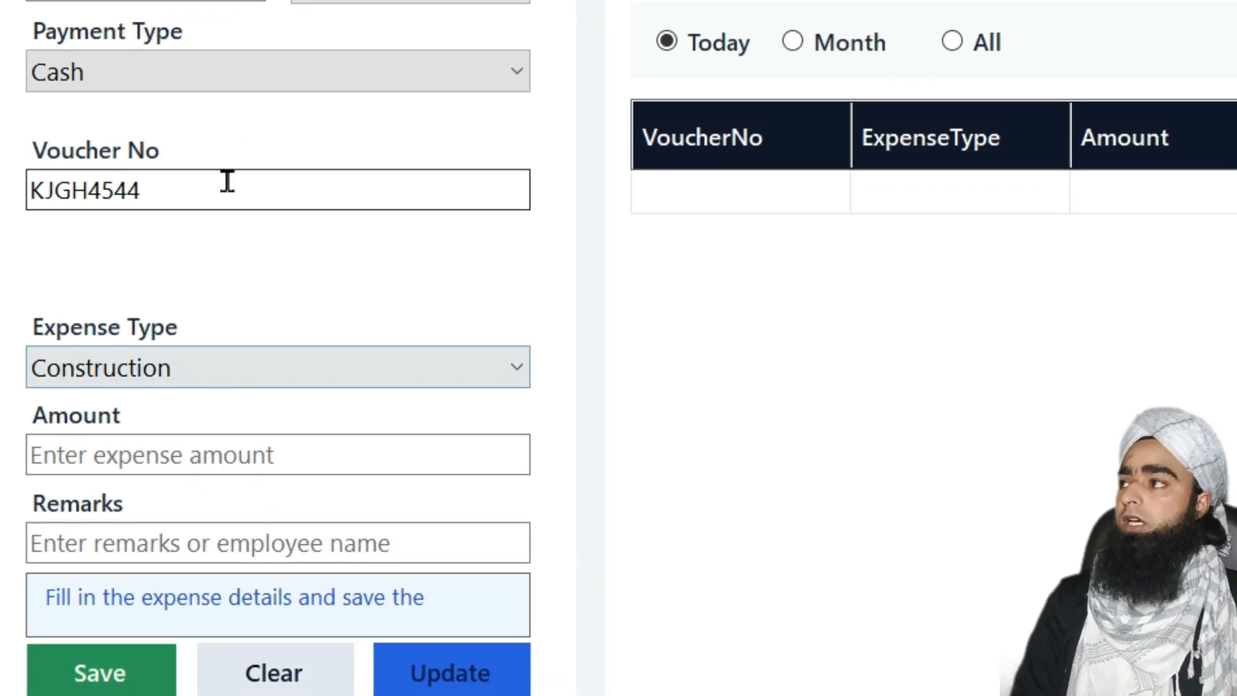
Enter amount 5000 and a remark about cement from Mir Cements with its contact number
left_click(126, 453)
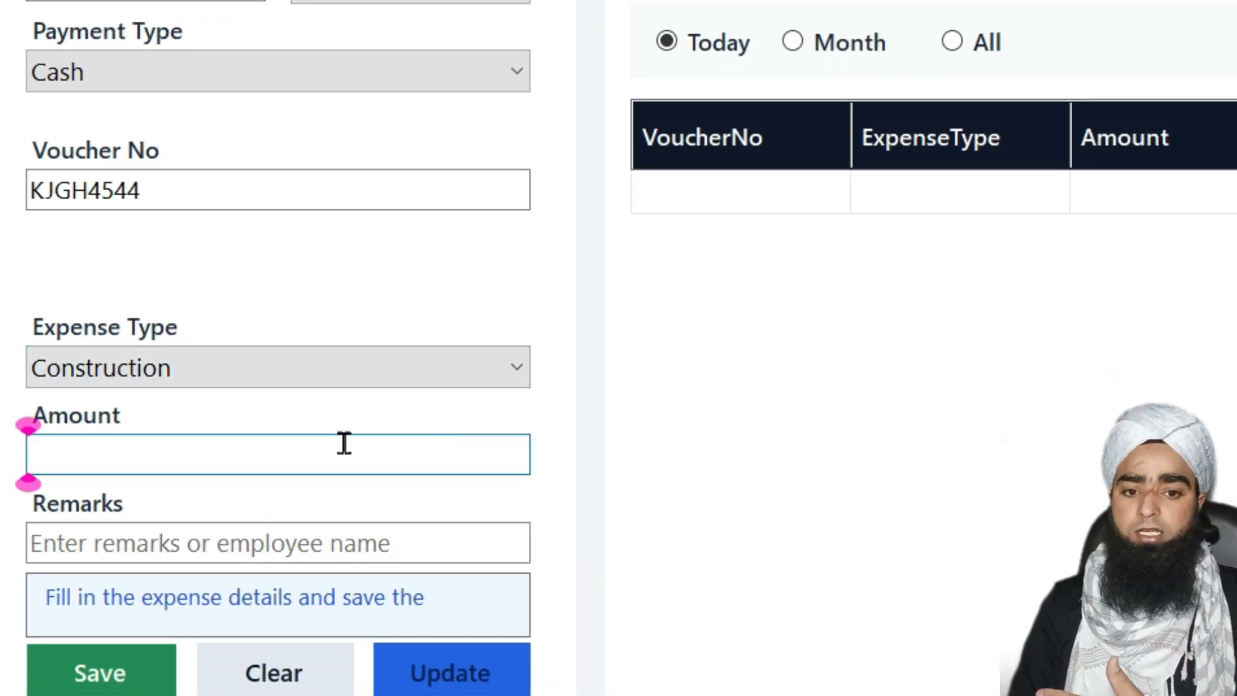
type("1")
key("BackSpace")
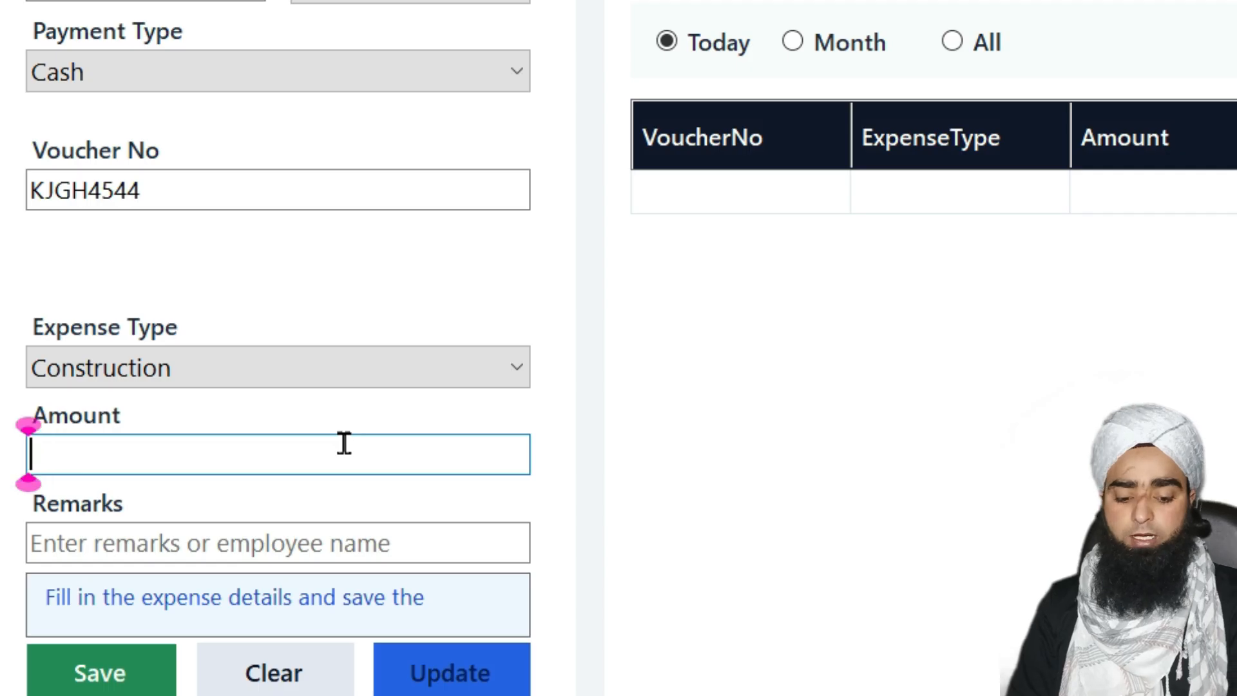
type("5000")
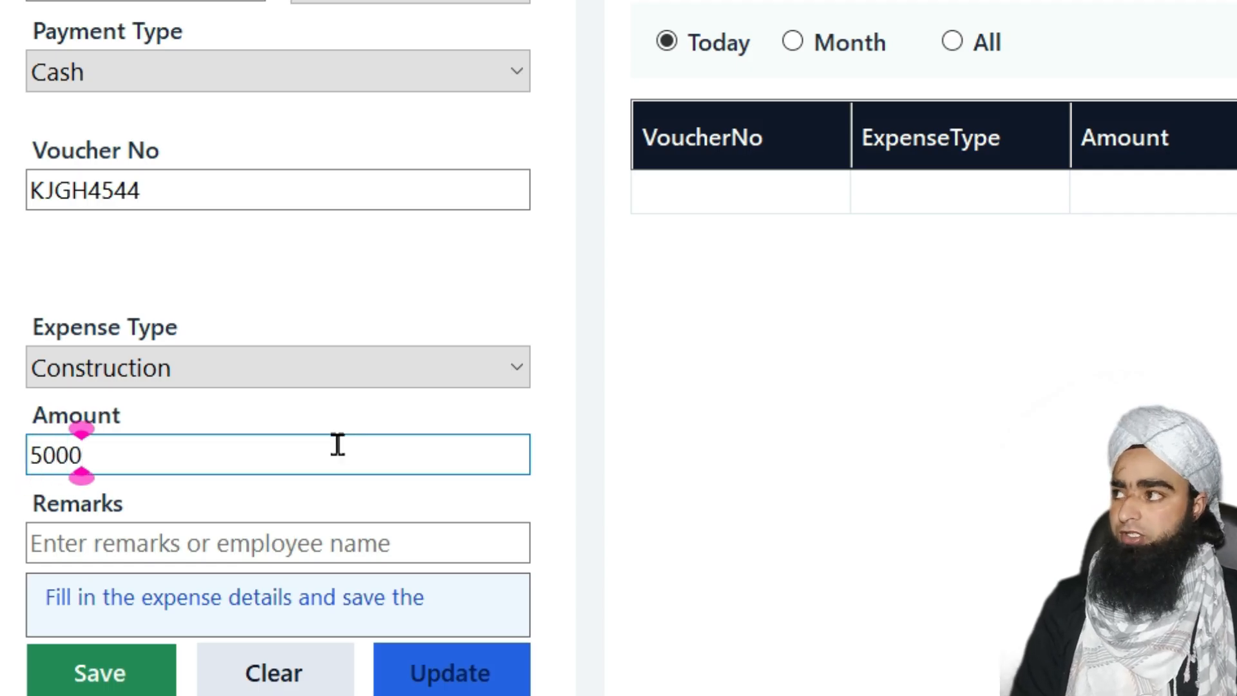
left_click(213, 547)
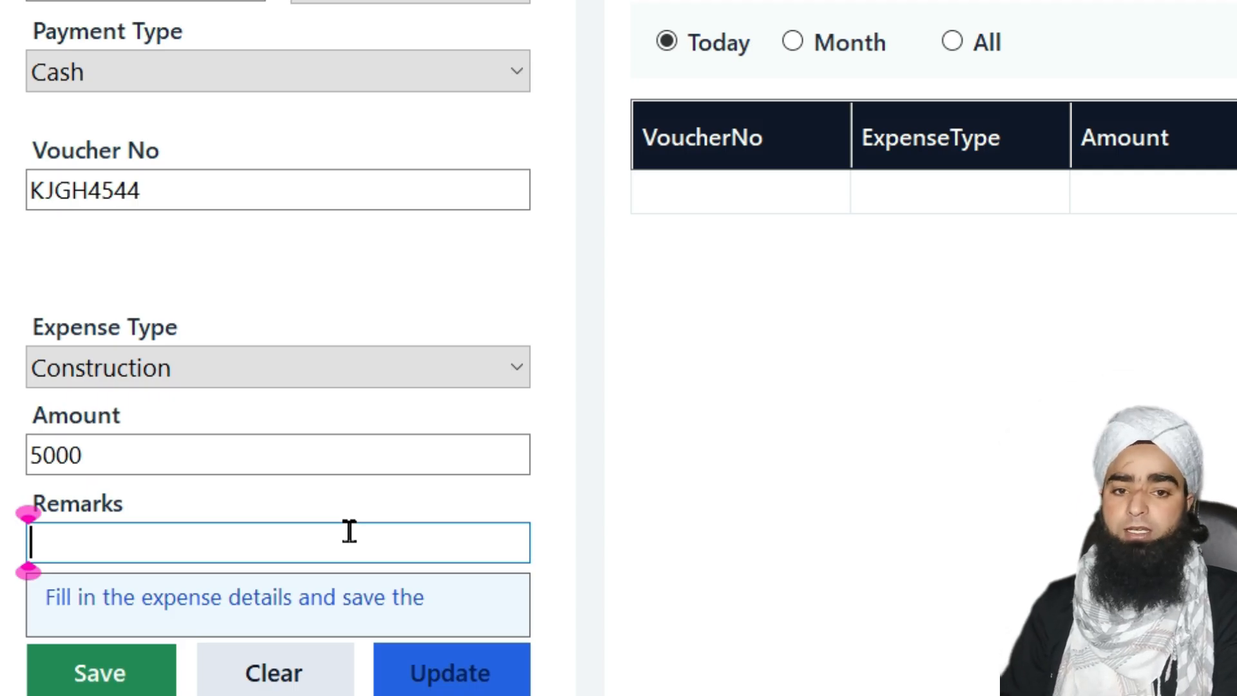
type("Cem")
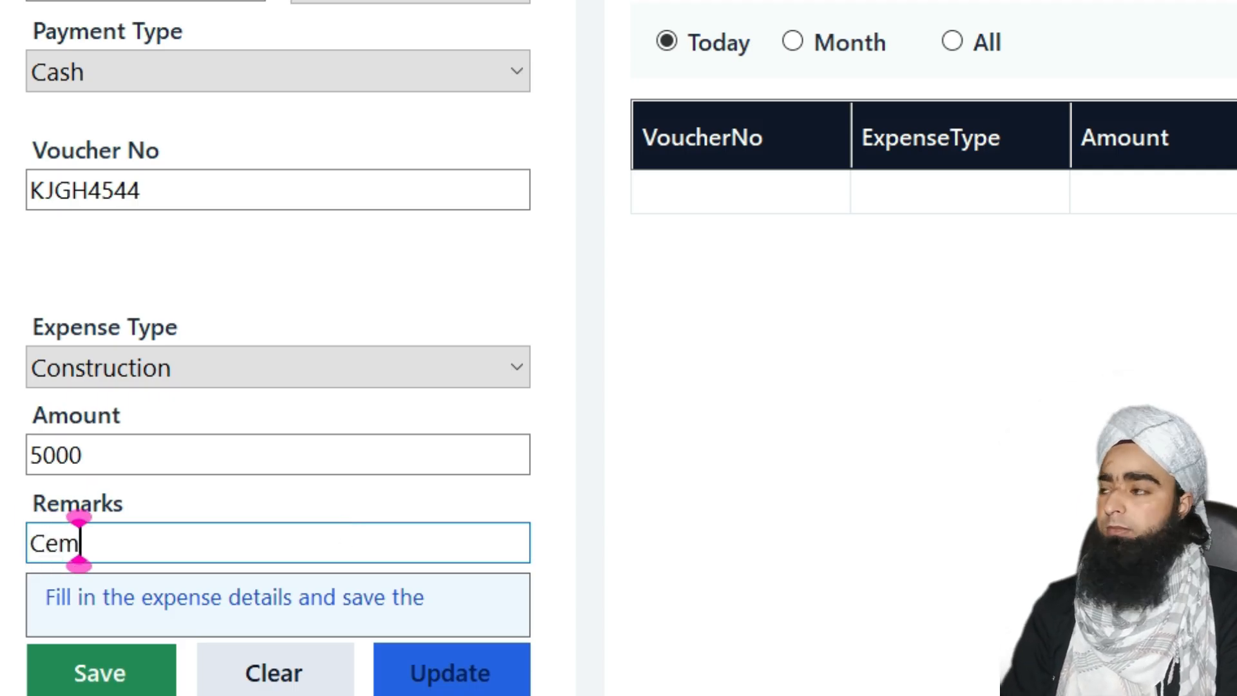
type("ent form")
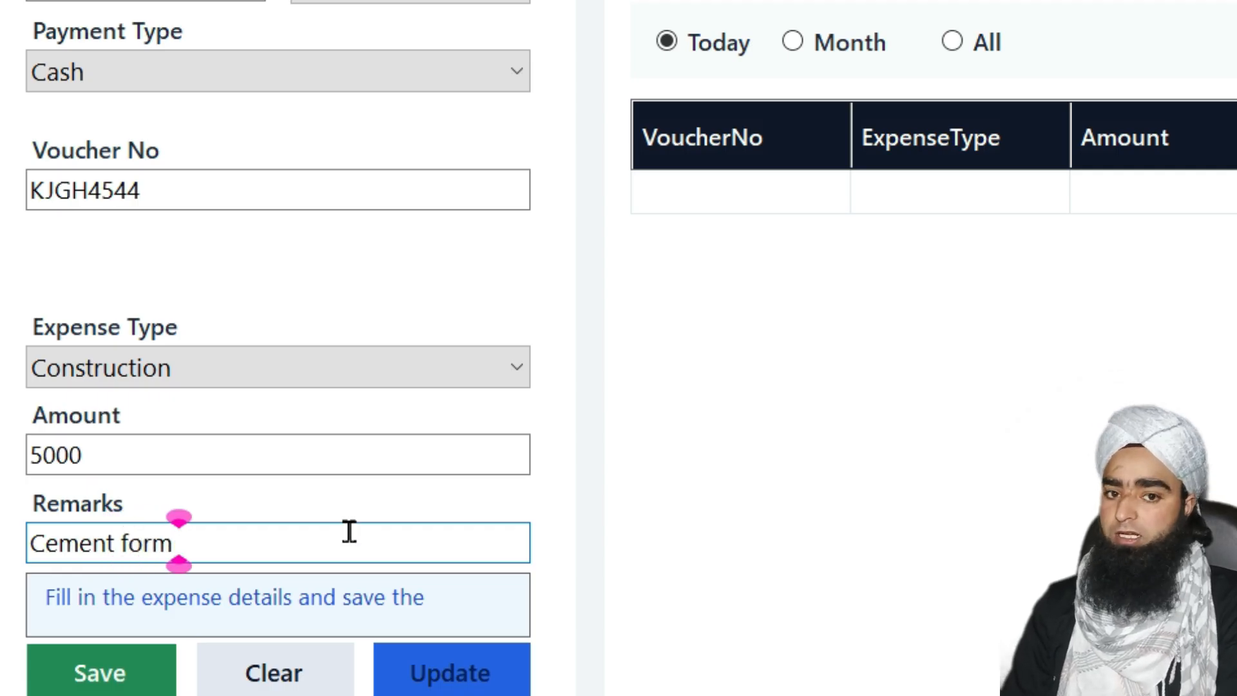
type(" Mi")
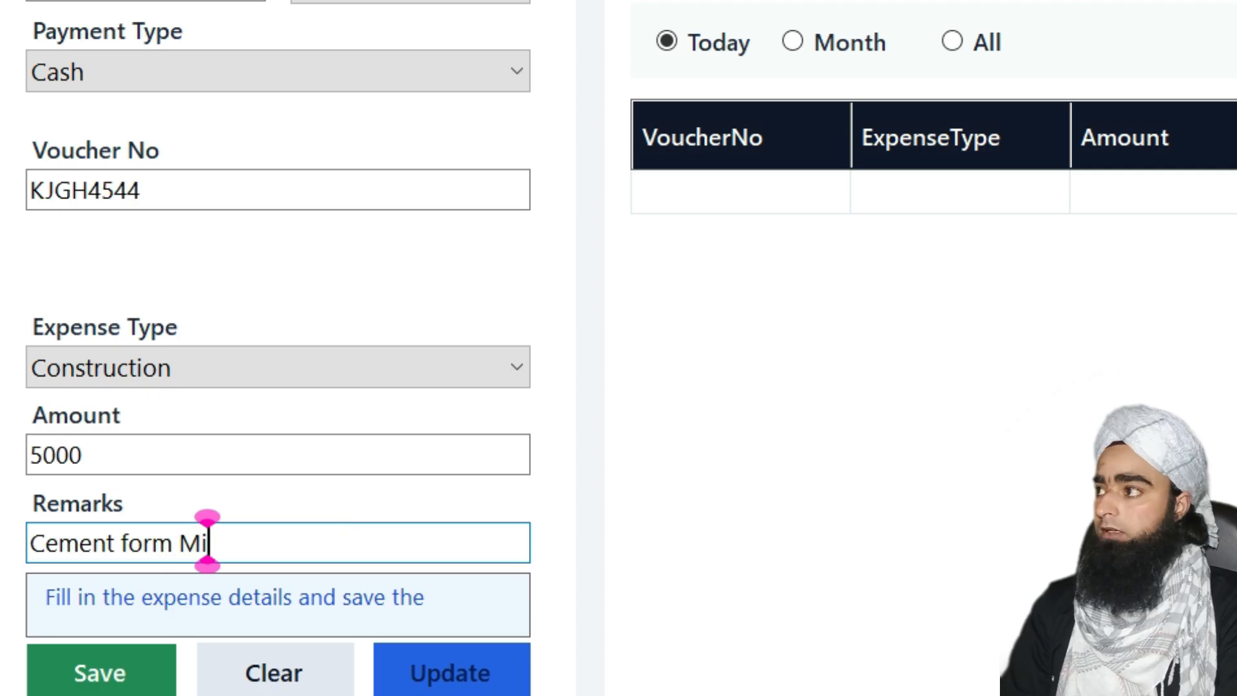
type("r Cements")
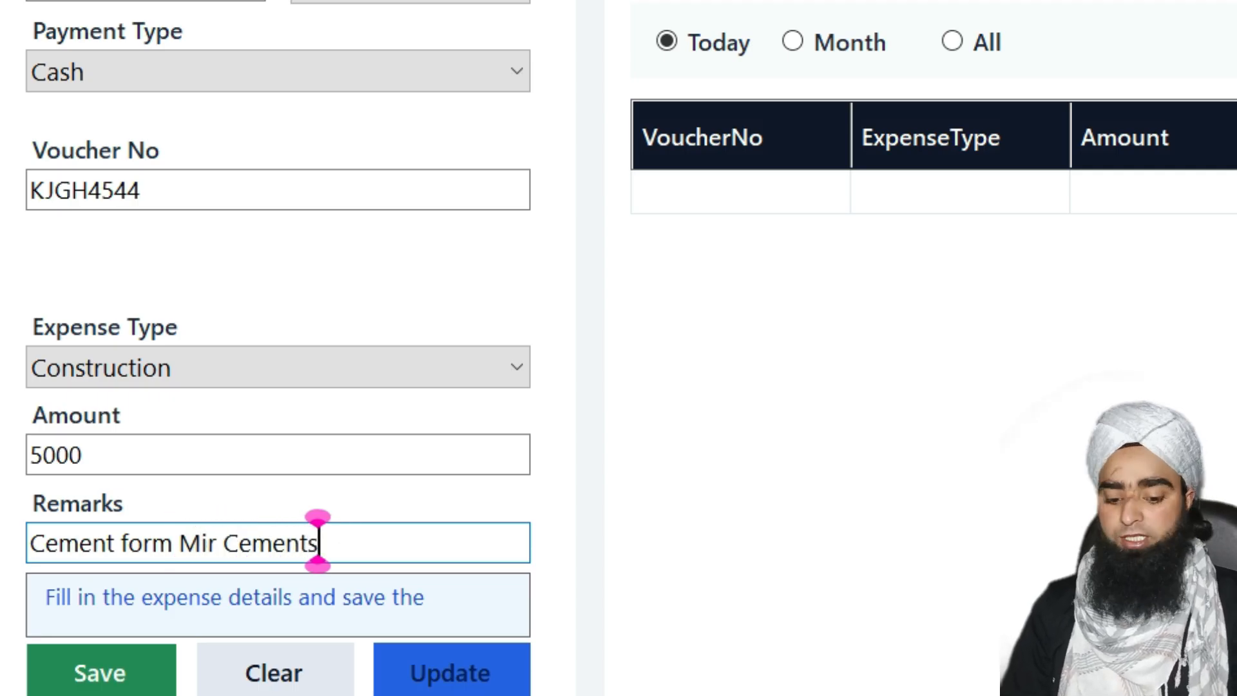
type(" 778899977")
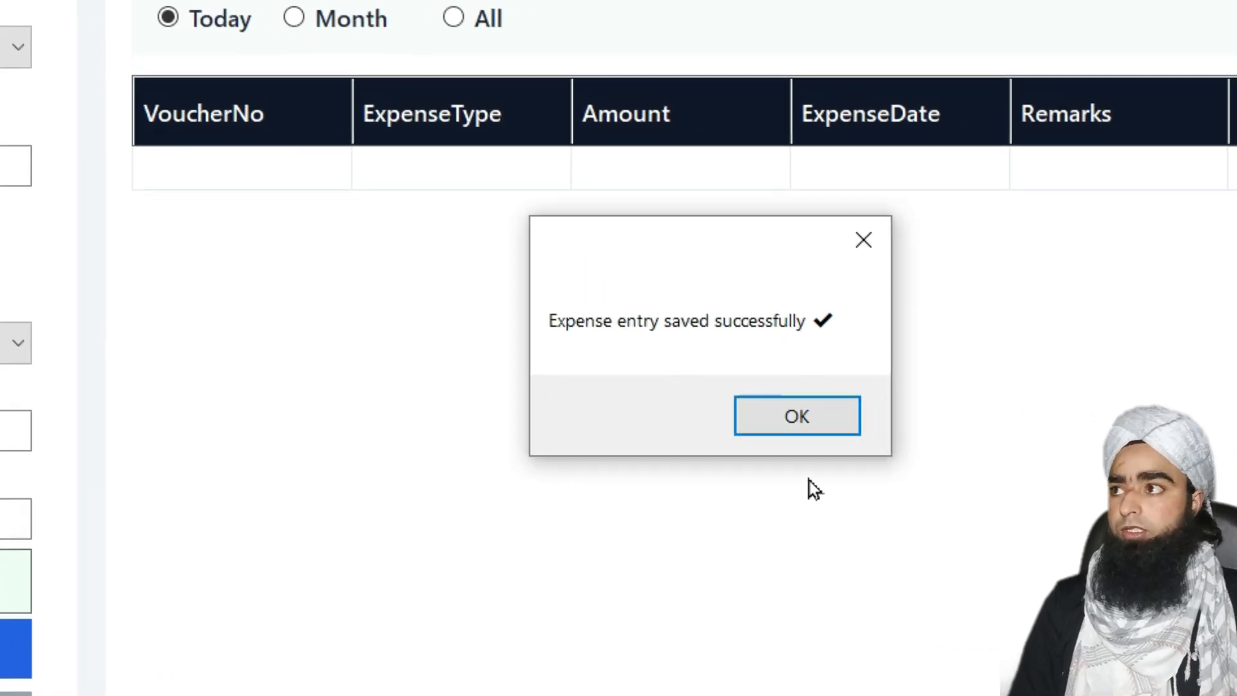
Dismiss the saved message, close the expense form, and refresh the dashboard to show 5,000.00
left_click(810, 434)
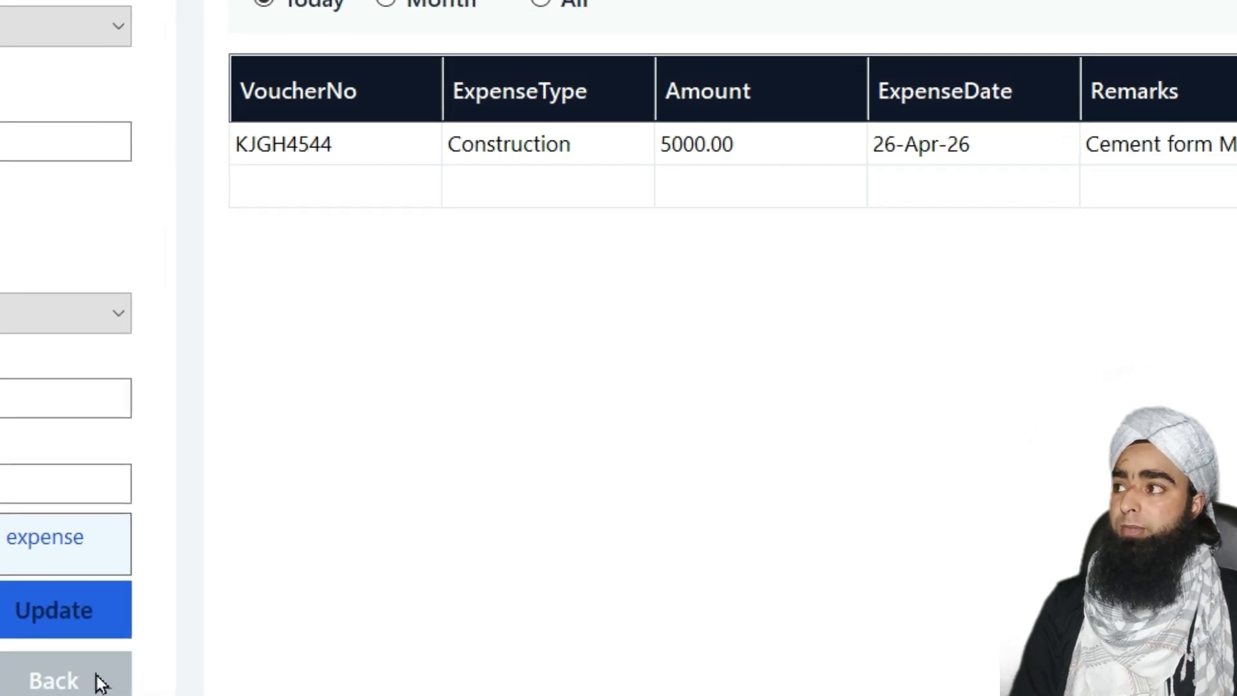
left_click(15, 694)
left_click(667, 423)
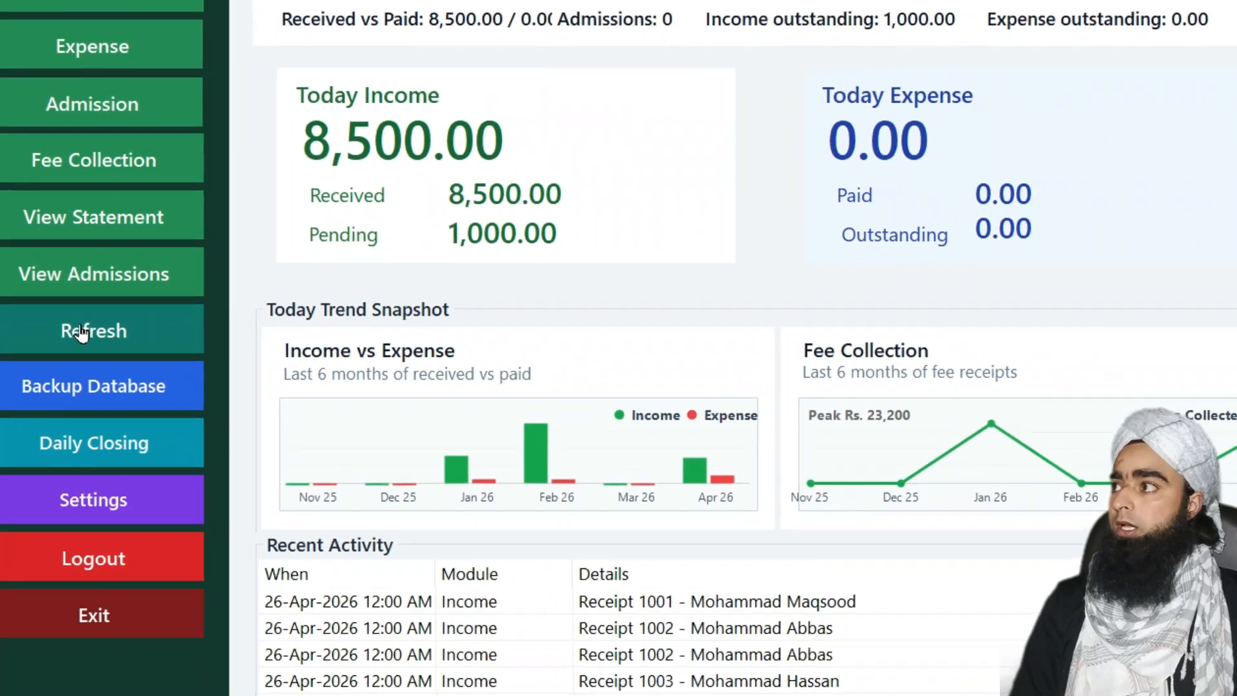
left_click(78, 268)
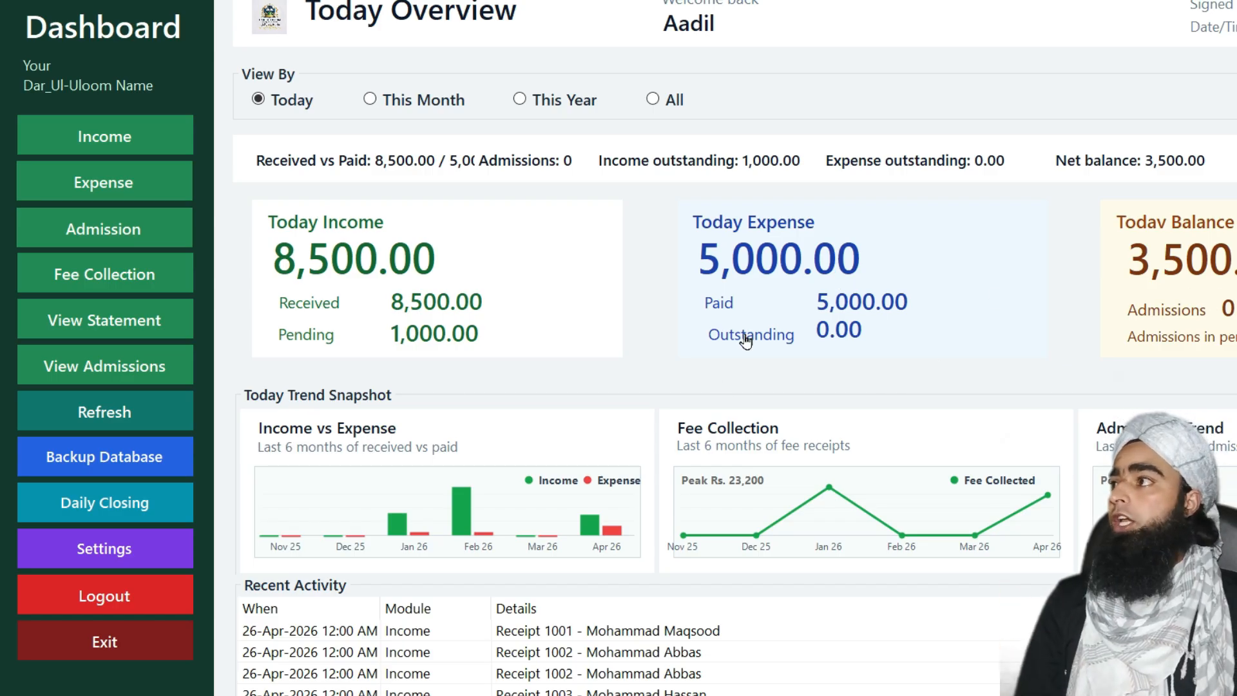
Start a new Credit expense with voucher 9485 and expense type Mess
left_click(129, 180)
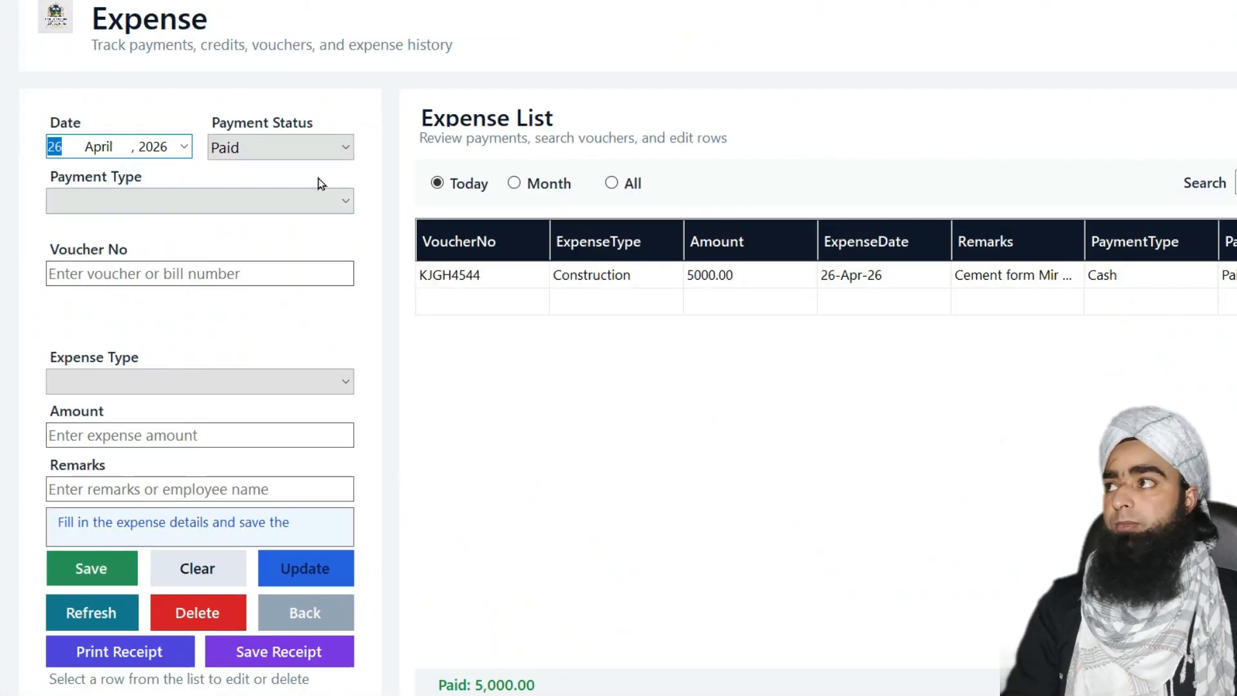
left_click(310, 153)
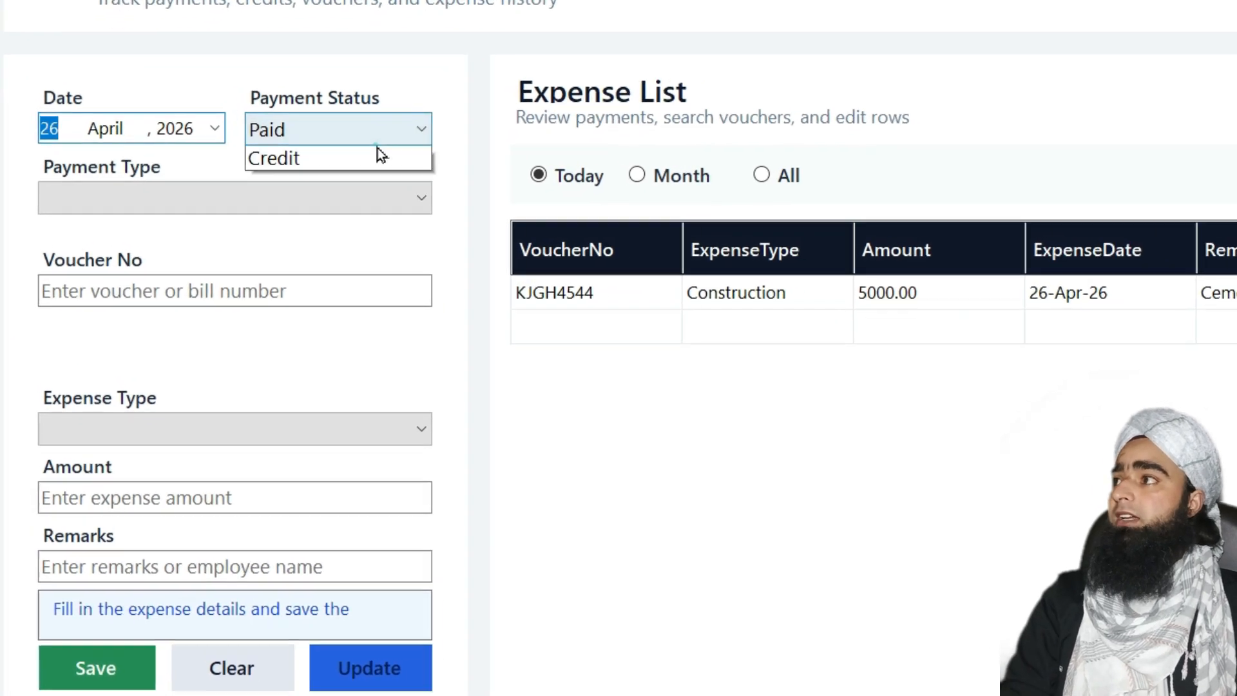
left_click(273, 193)
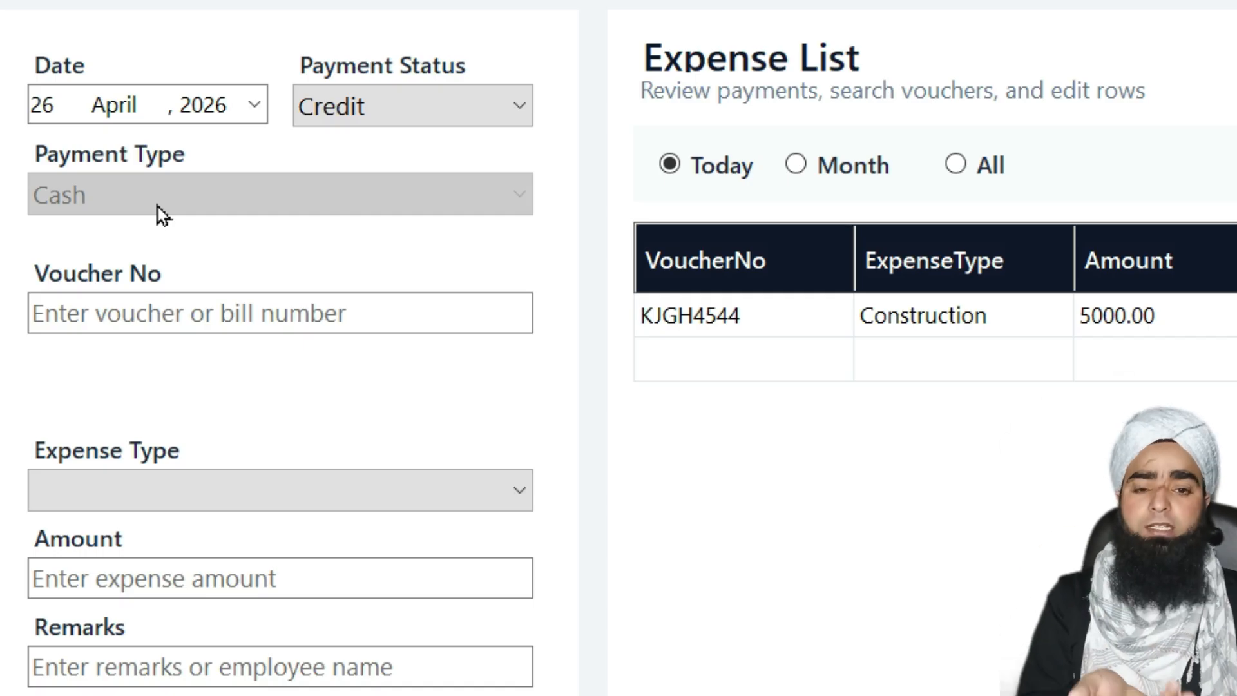
left_click(179, 302)
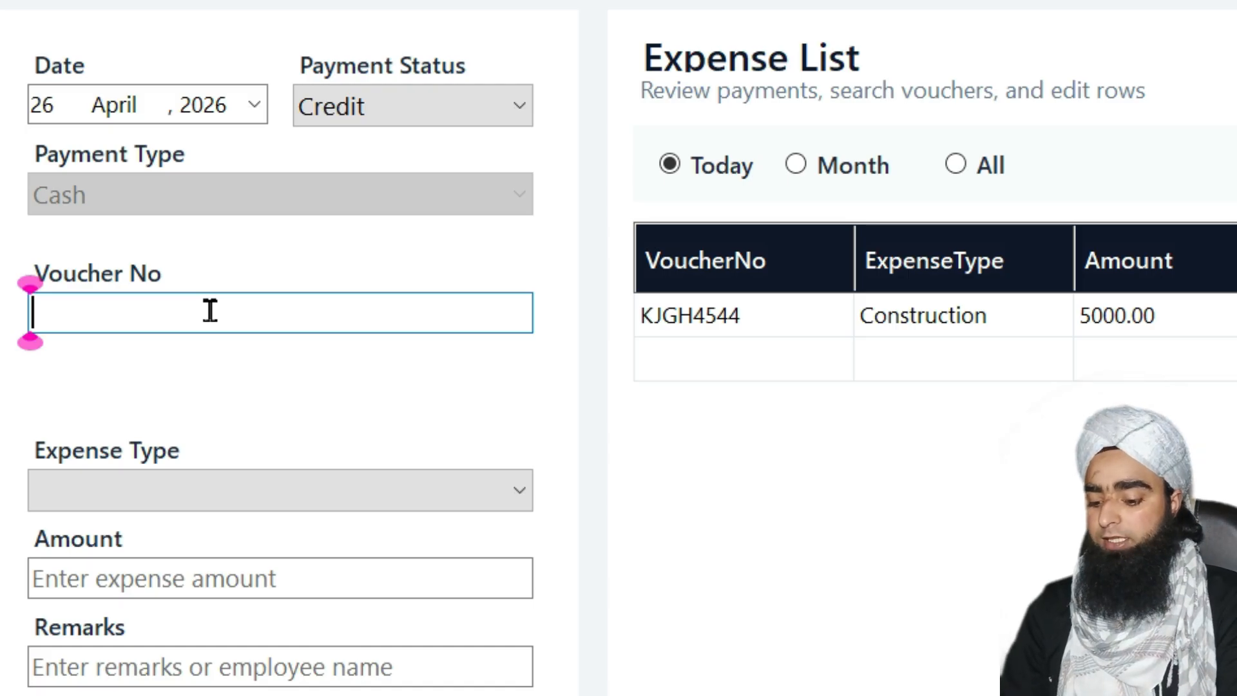
type("9485")
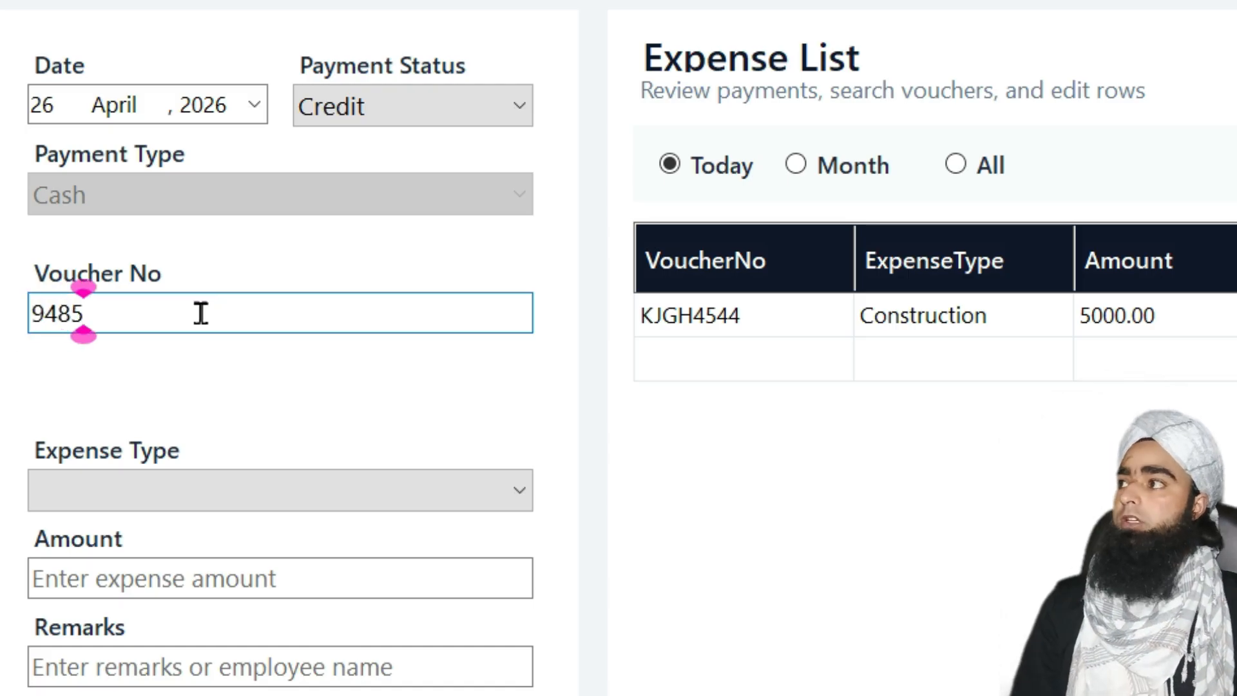
left_click(200, 486)
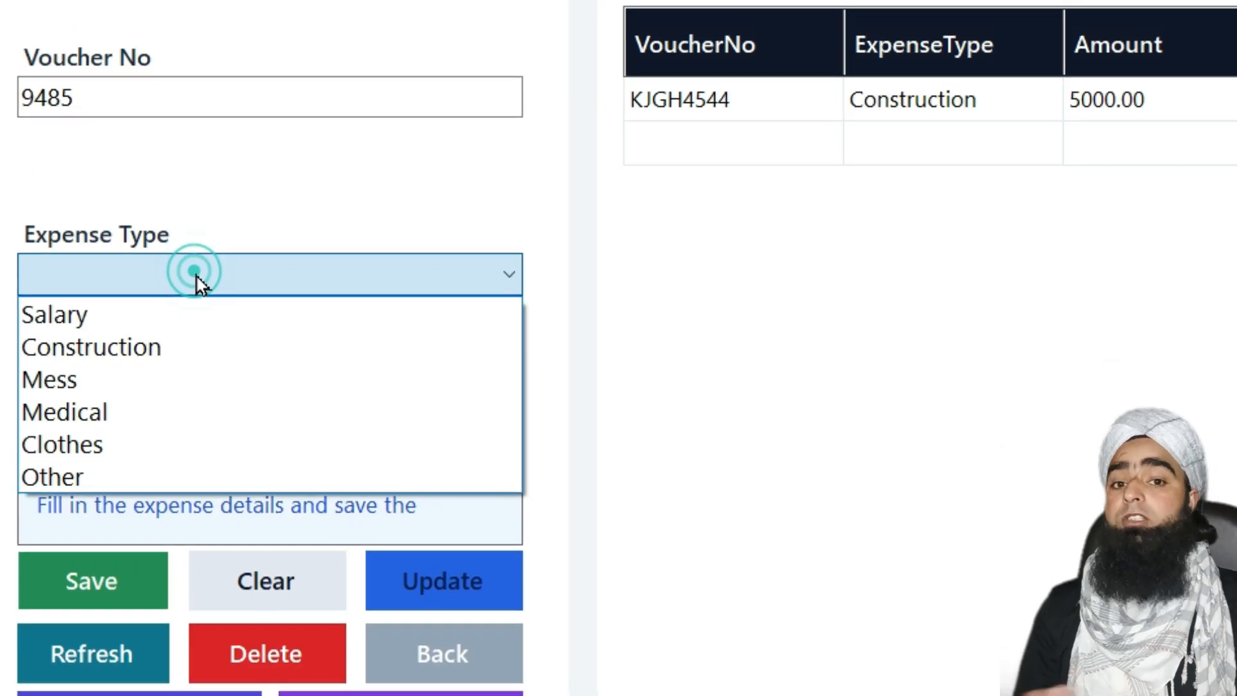
left_click(114, 389)
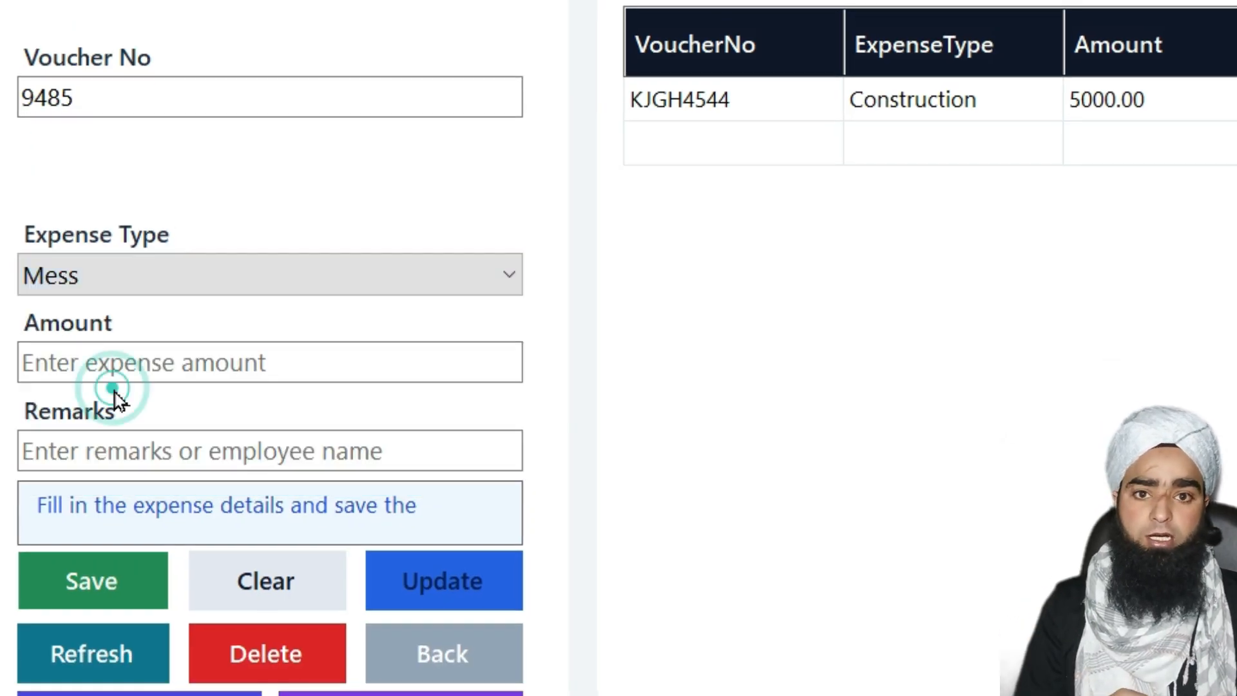
Enter amount 500 with the remark 'Cooking Oil' and save the expense
left_click(141, 367)
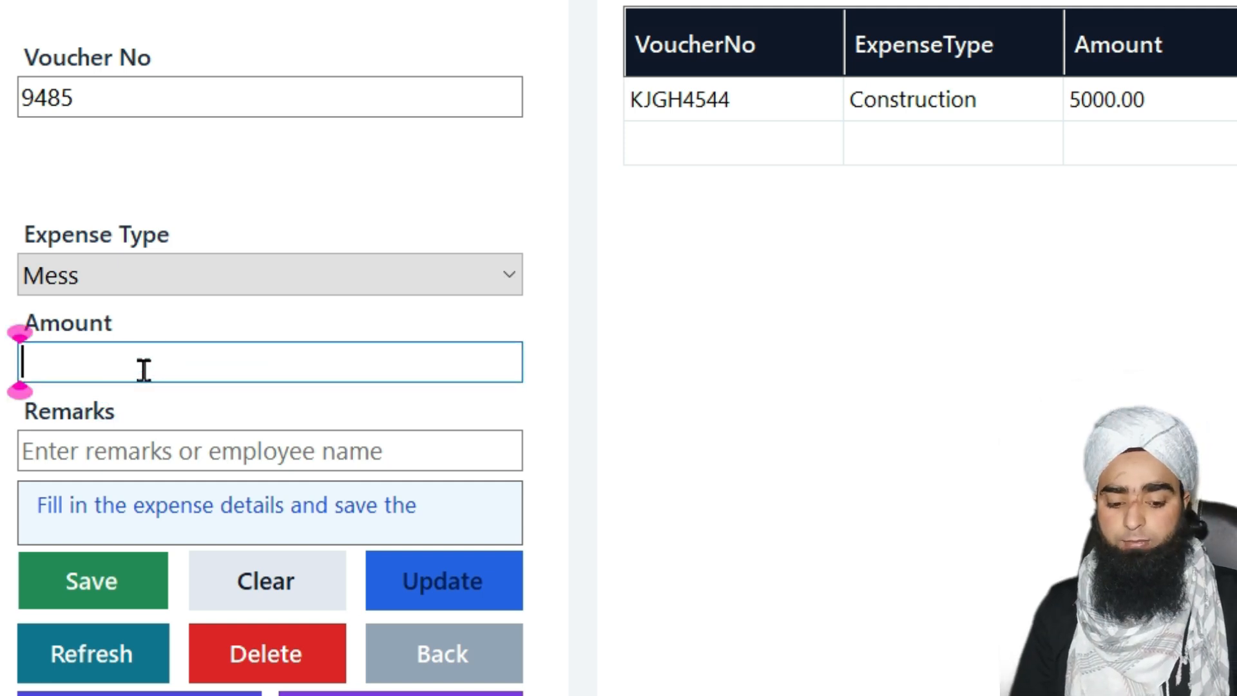
type("500")
left_click(143, 436)
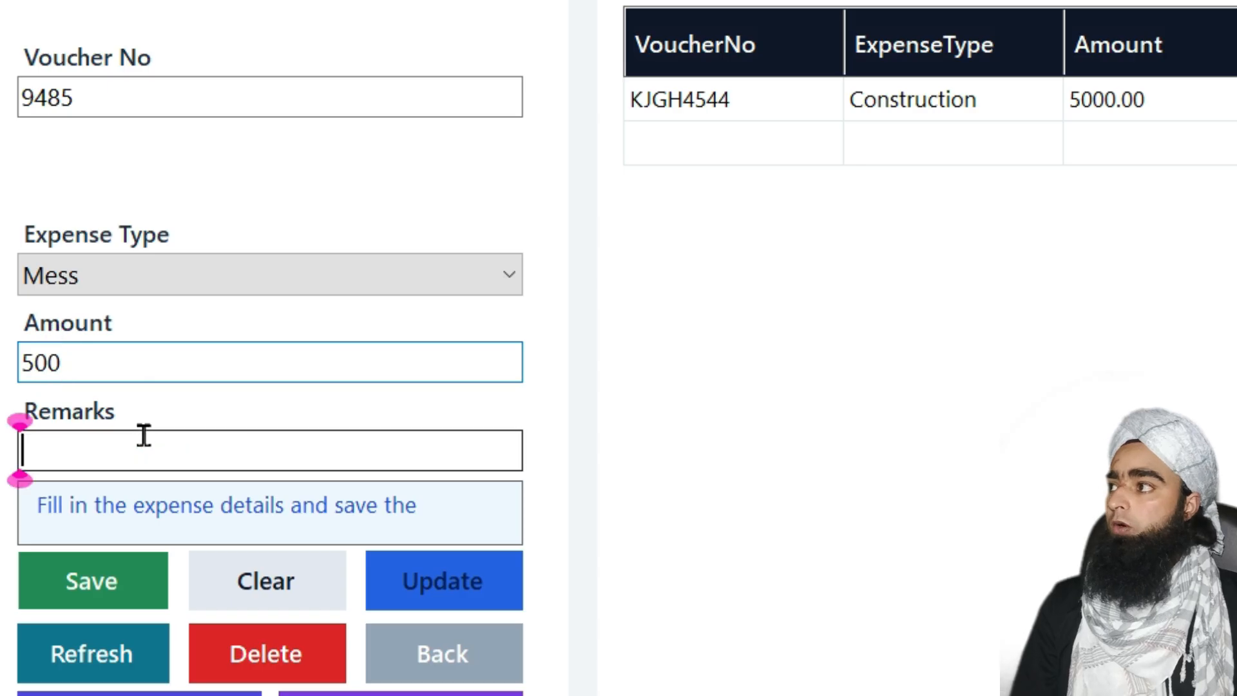
type("Oil for")
key("BackSpace")
key("BackSpace")
key("BackSpace")
key("BackSpace")
key("Home")
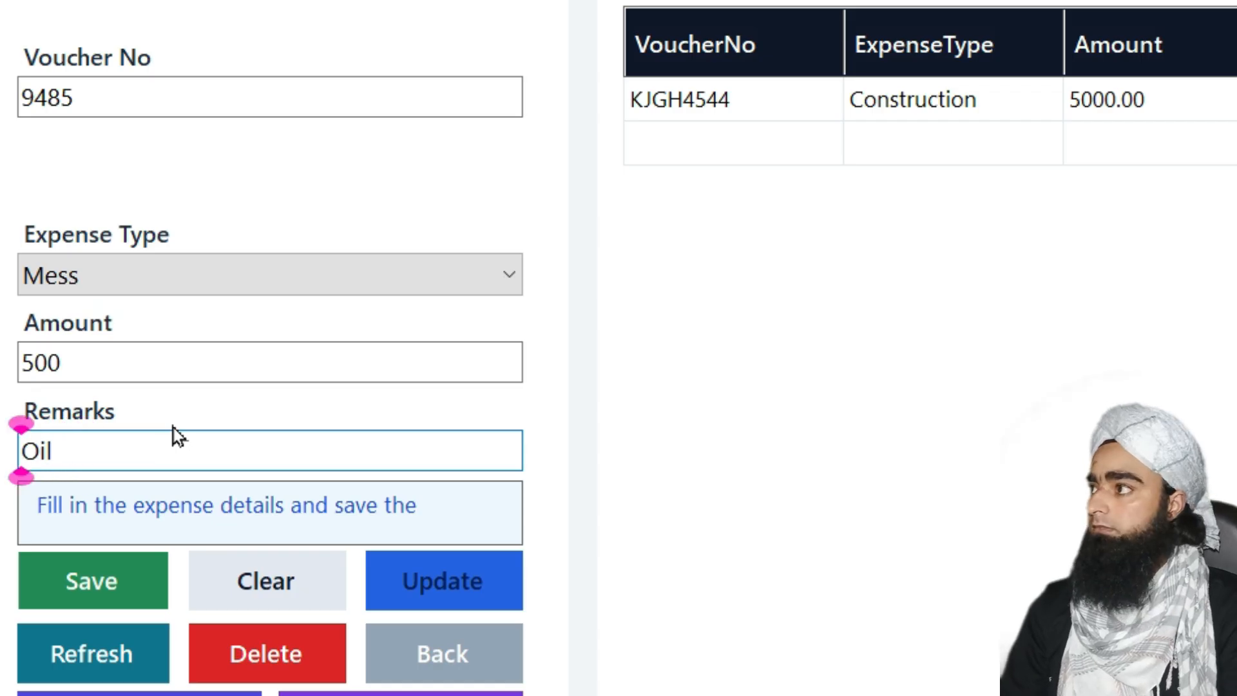
type("C")
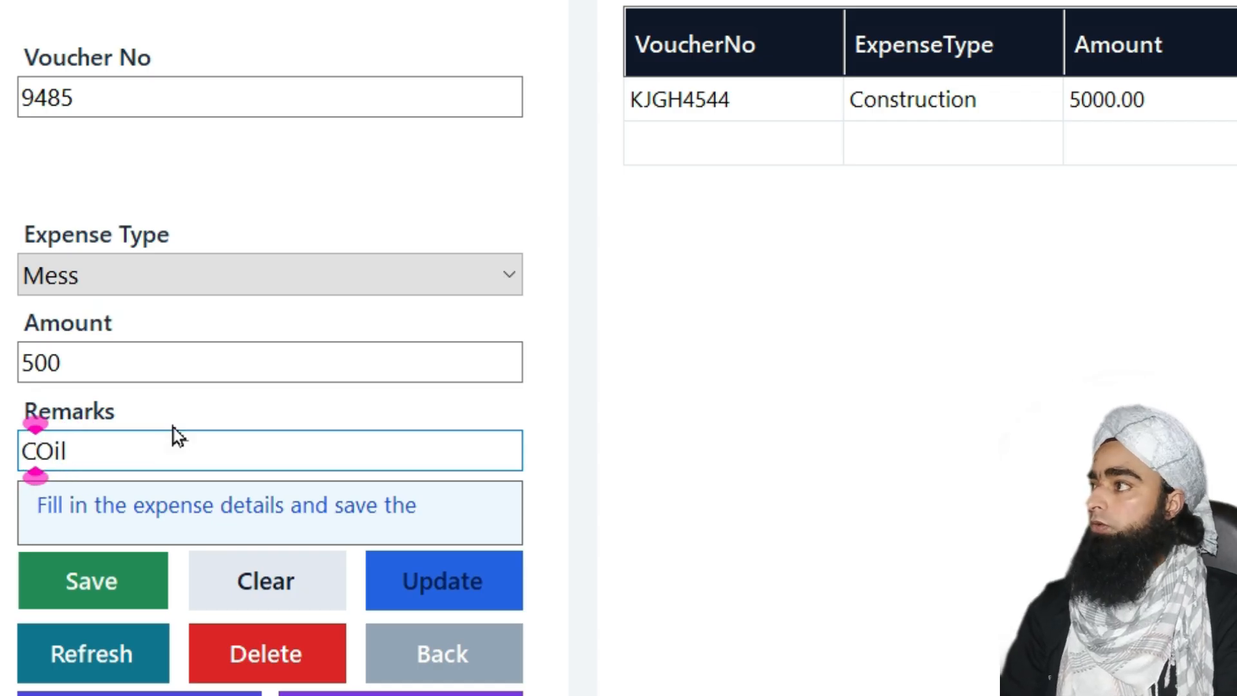
type("ooking")
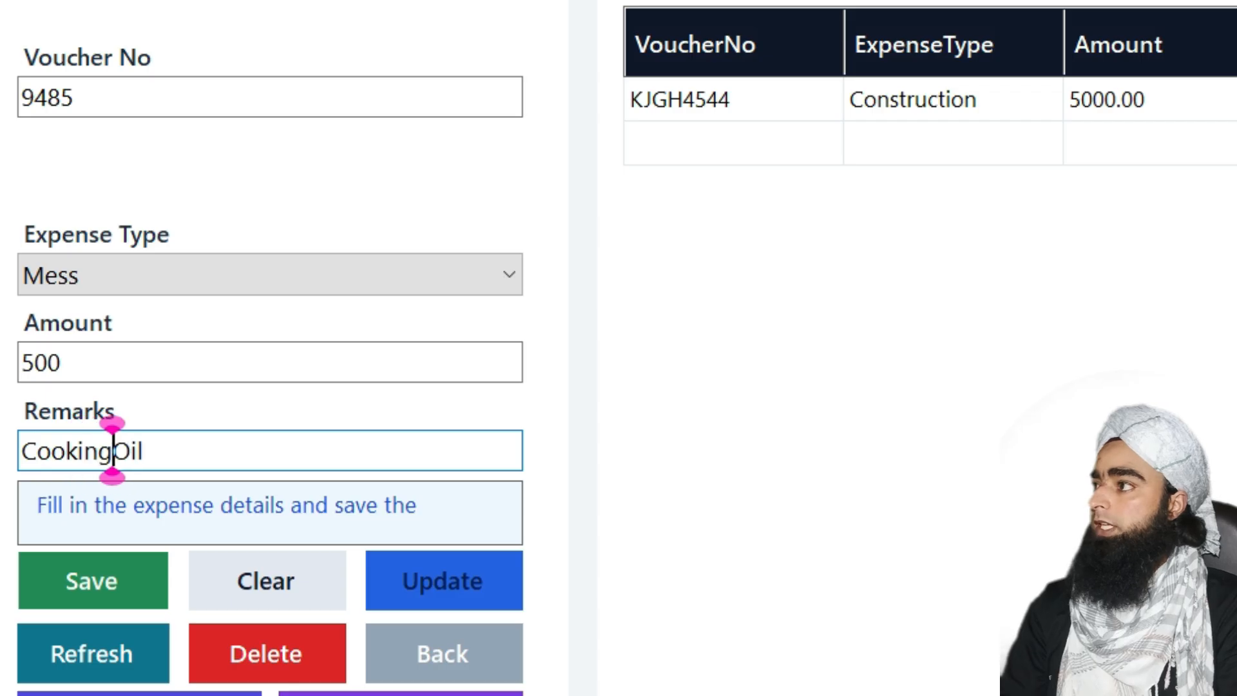
left_click(131, 594)
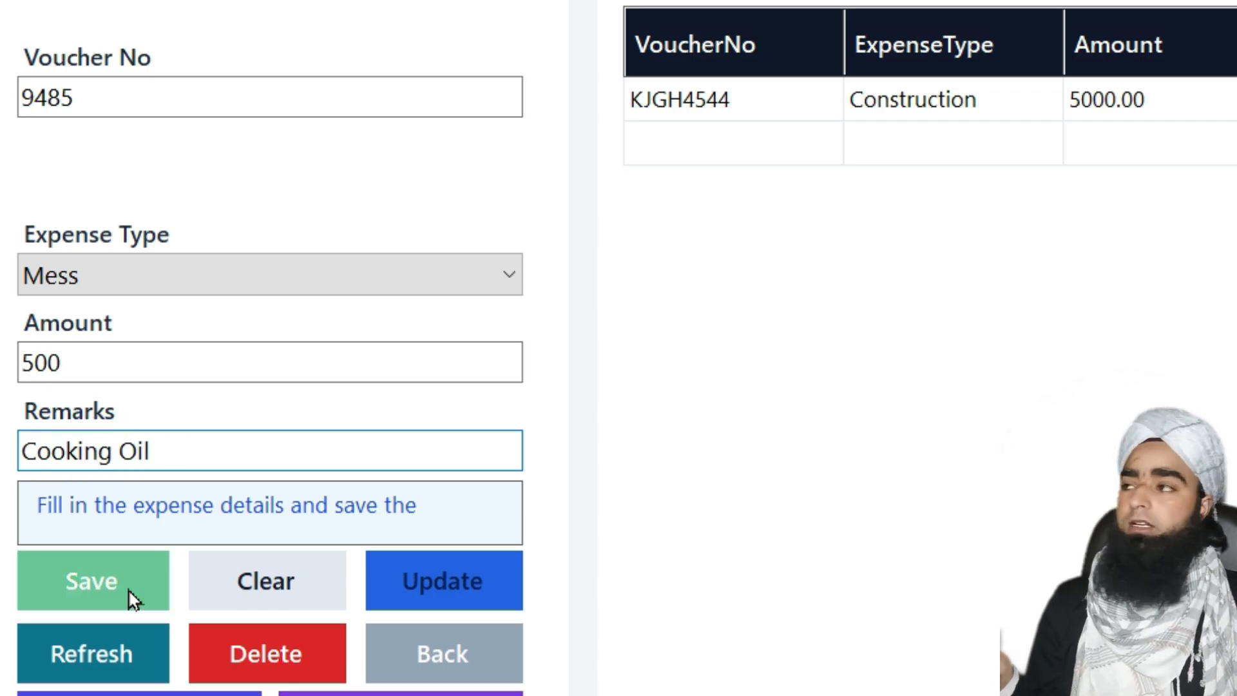
left_click(1227, 348)
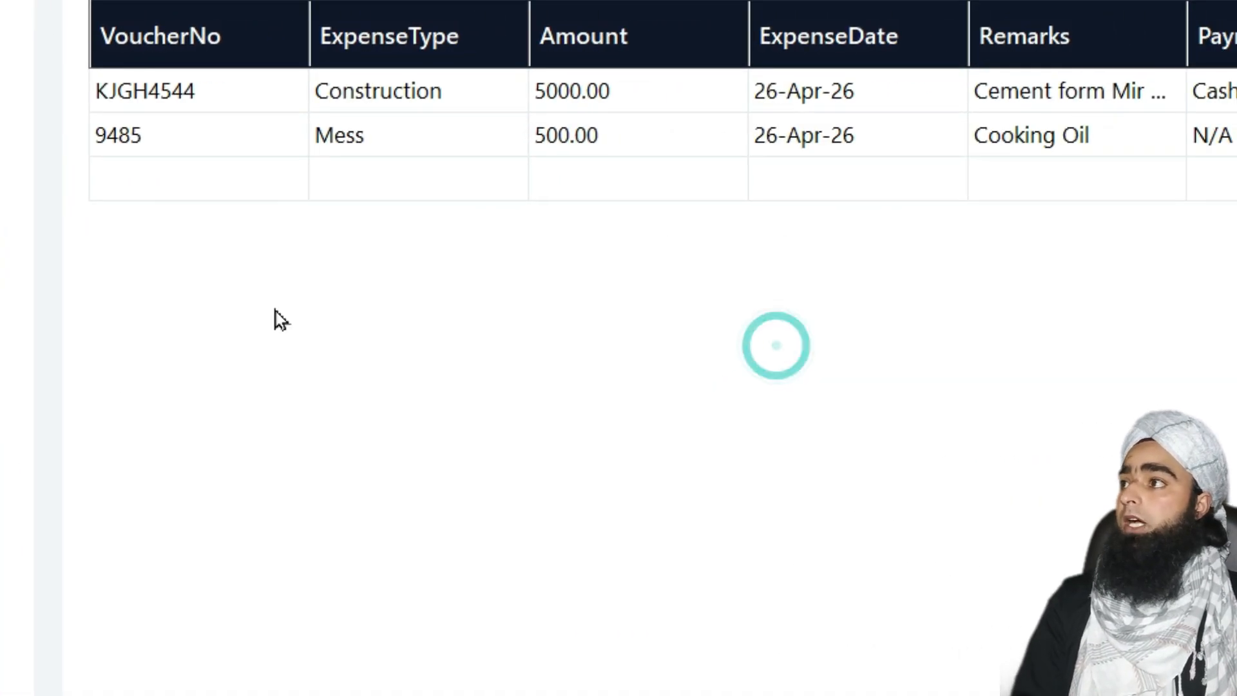
Print a receipt for the KJGH4544 Construction expense, then load the 9485 Mess row
left_click(417, 105)
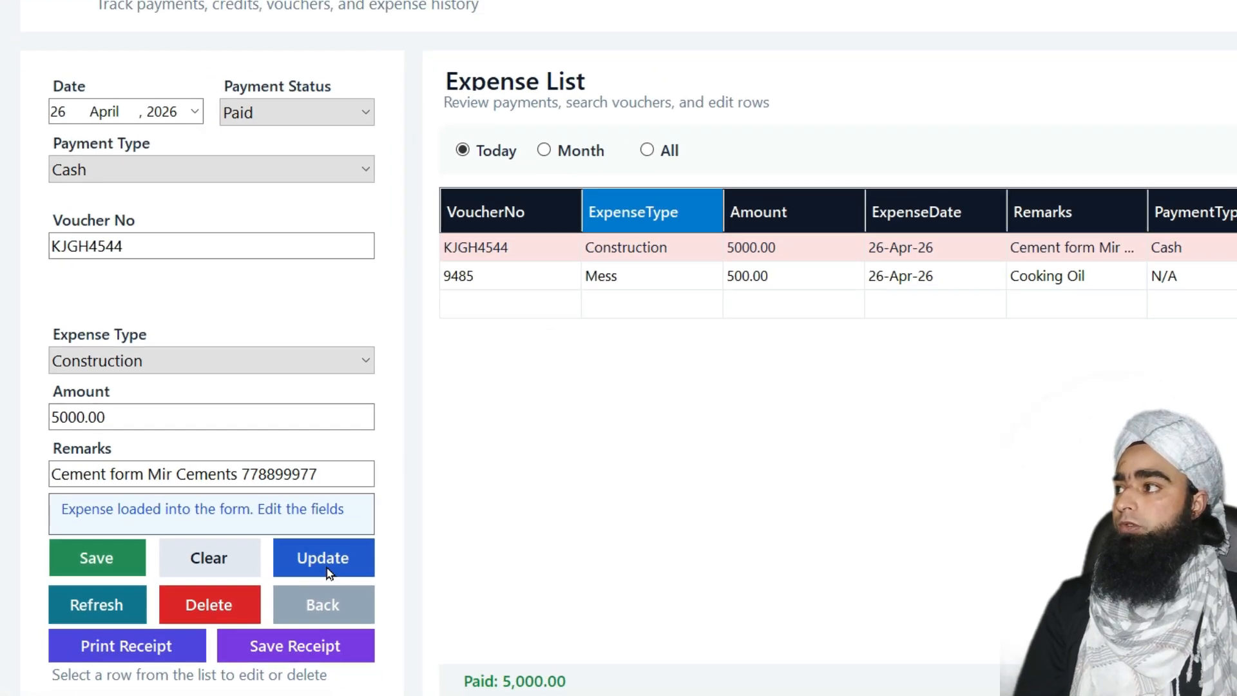
left_click(125, 646)
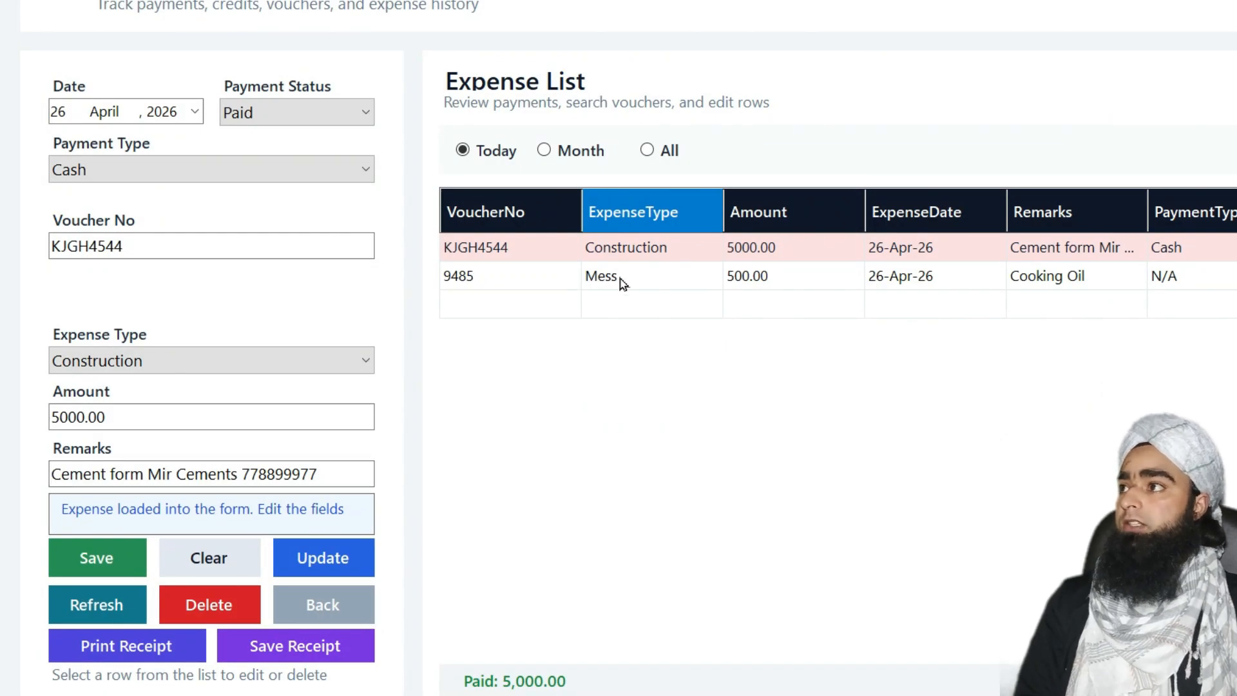
left_click(615, 284)
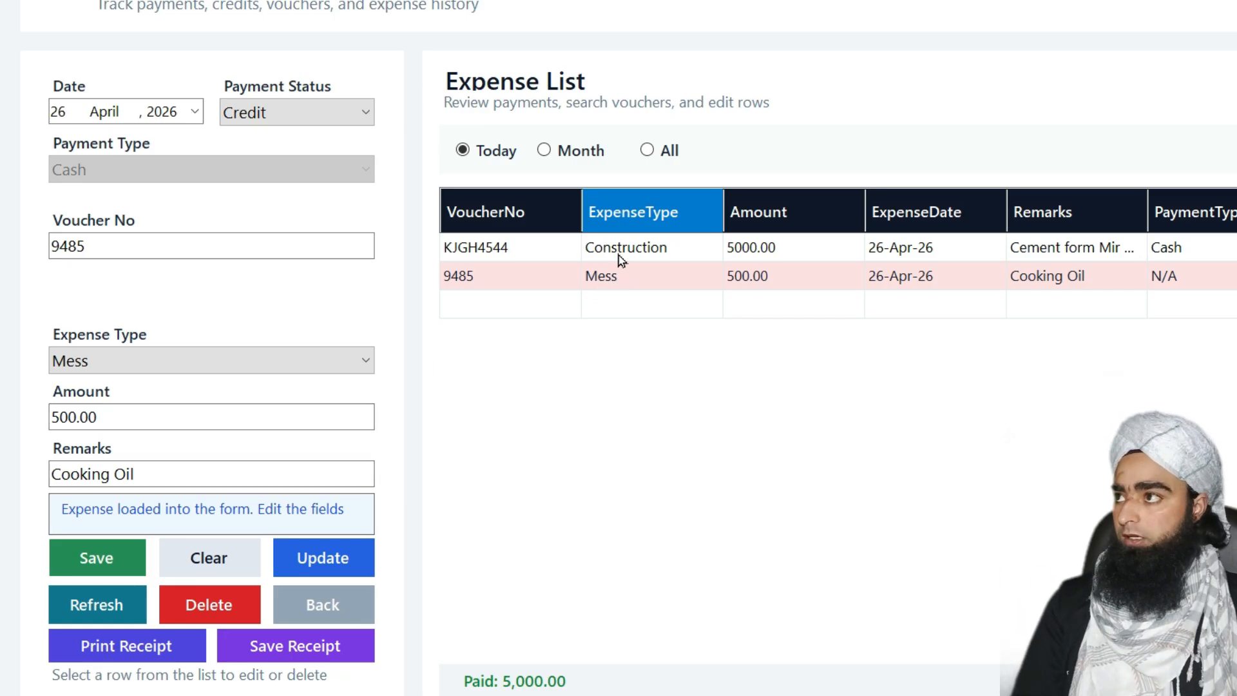
left_click(620, 260)
left_click(596, 279)
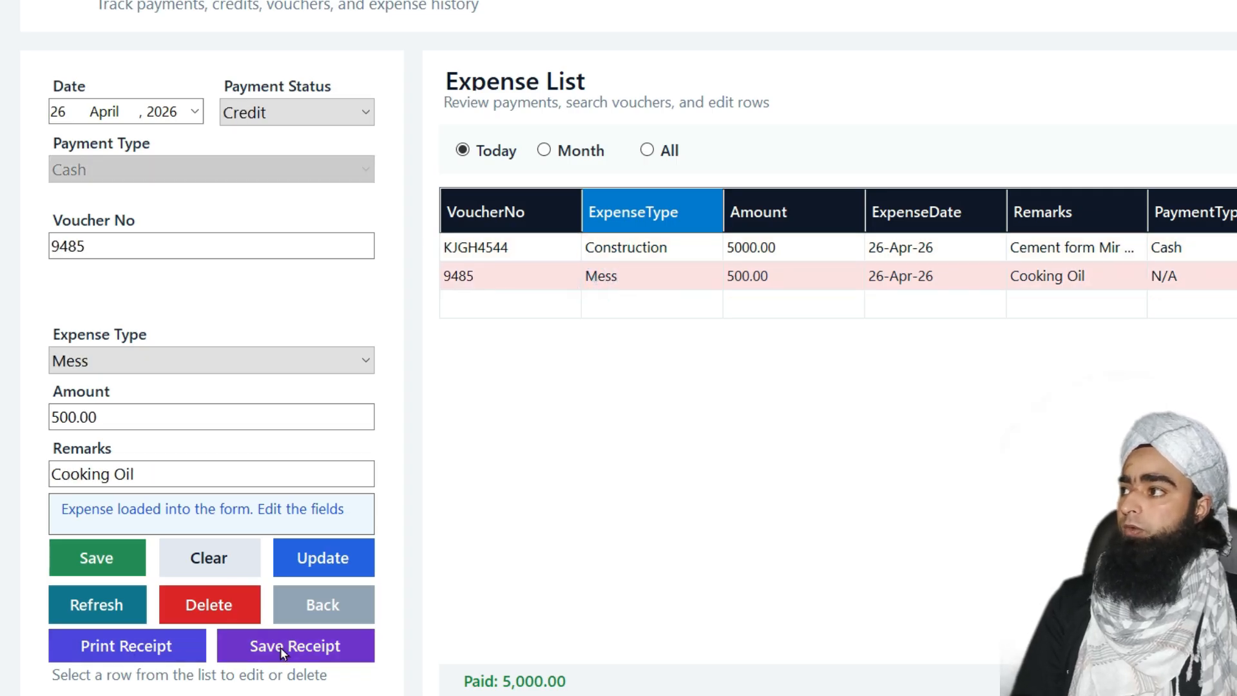
left_click(129, 647)
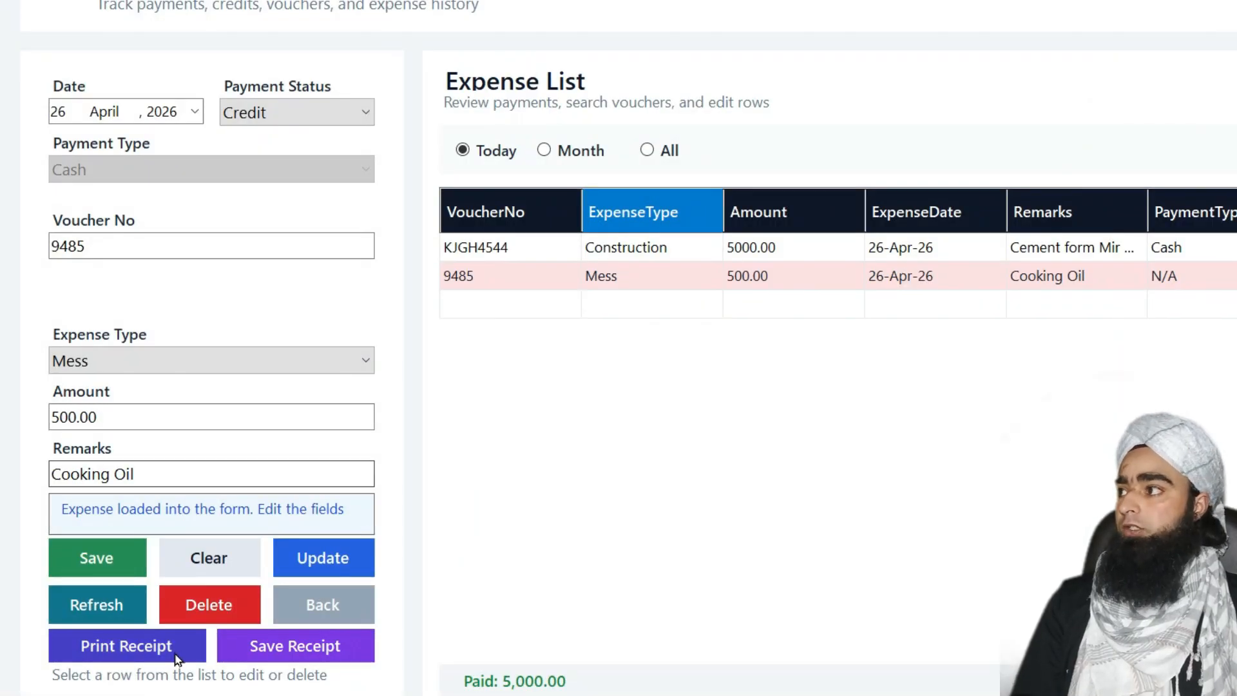
left_click(129, 647)
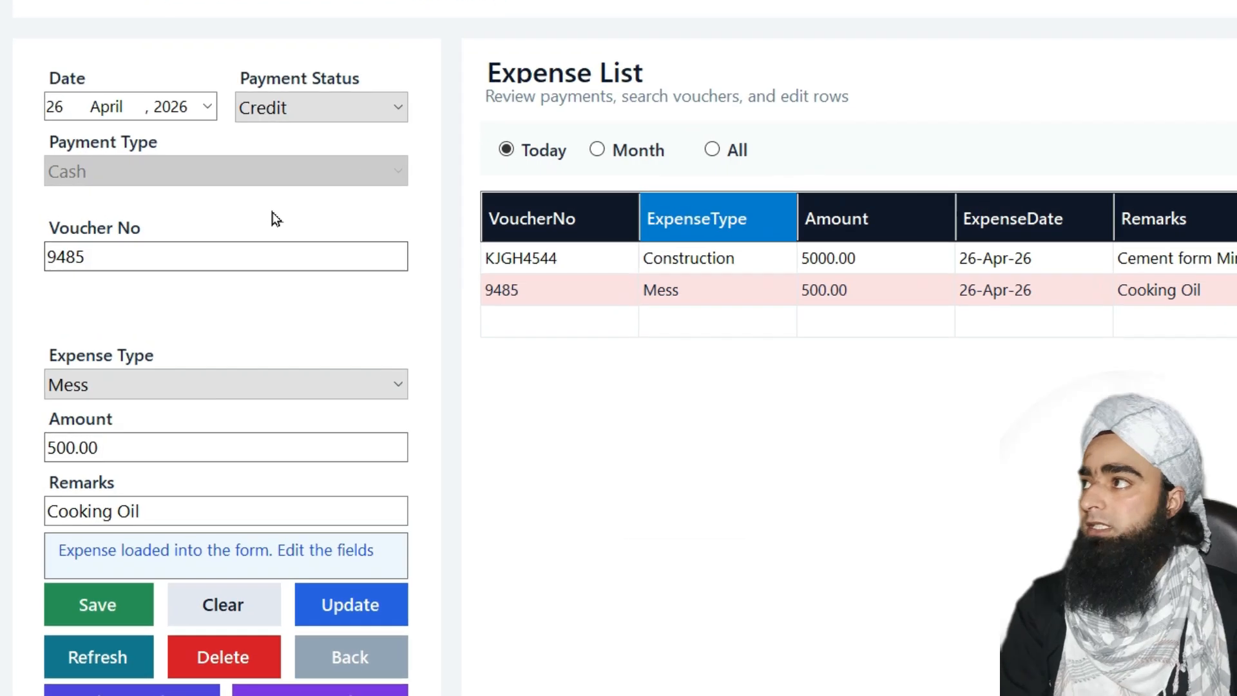
Set the 9485 Mess entry's payment status to Paid, keeping the date 26 April 2026
left_click(348, 109)
left_click(327, 140)
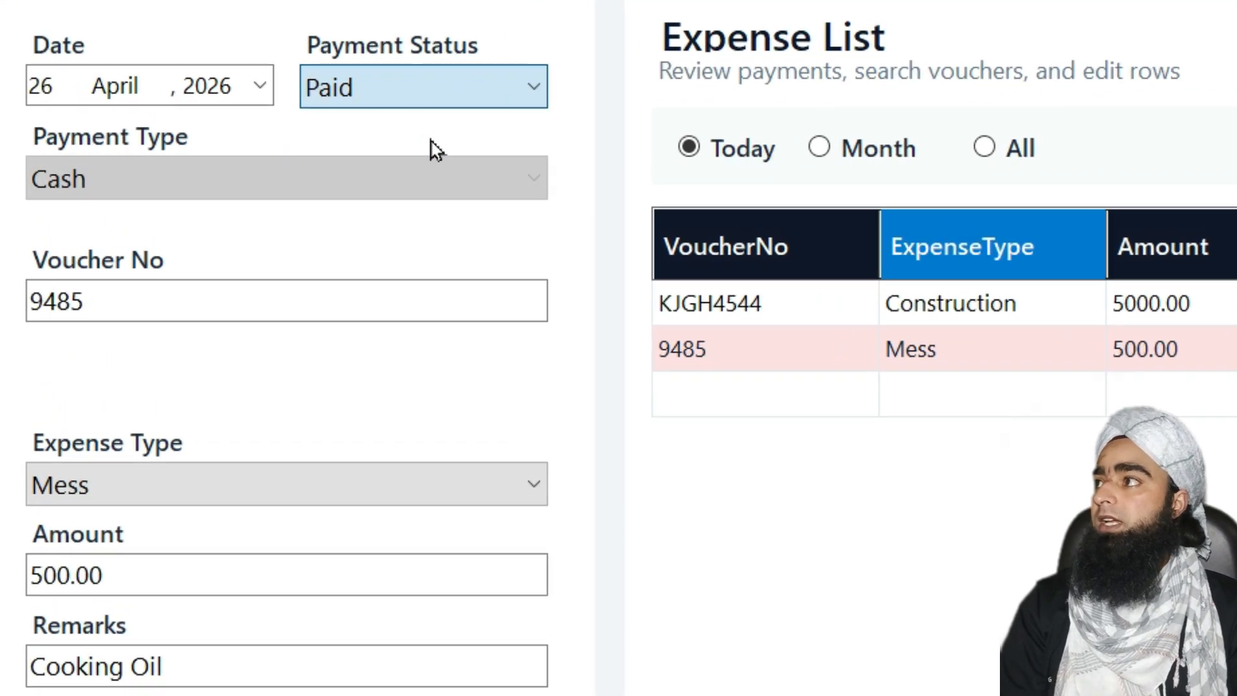
left_click(429, 137)
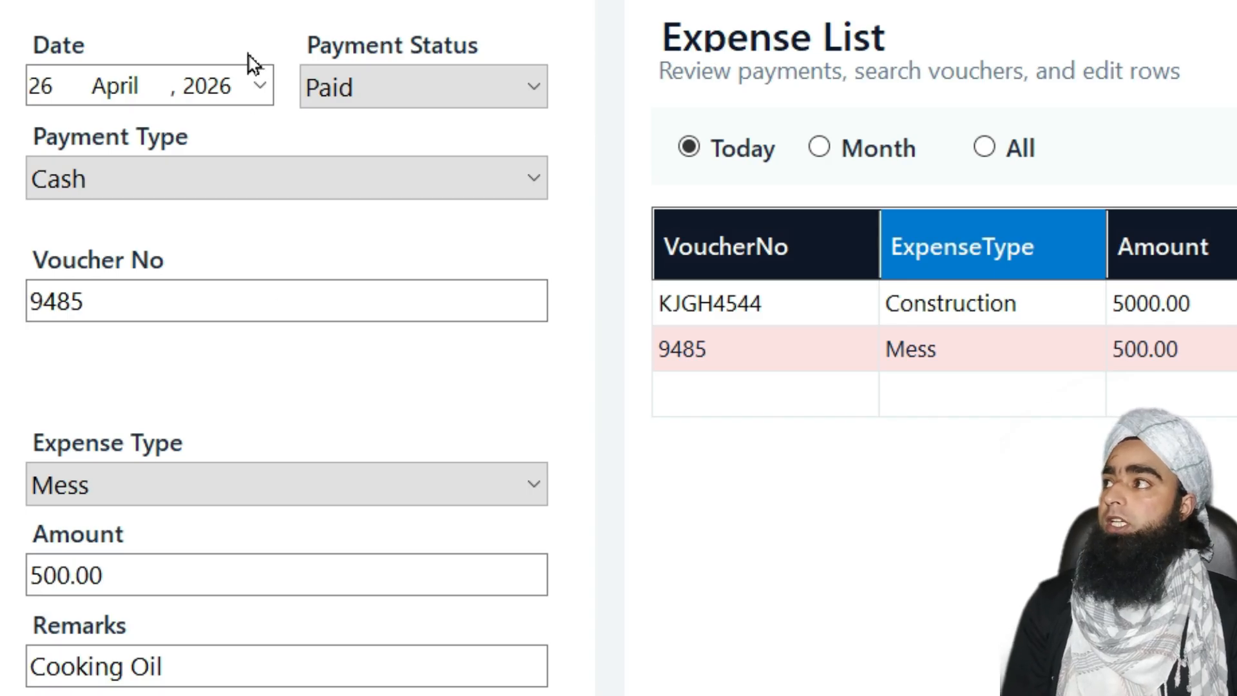
left_click(259, 87)
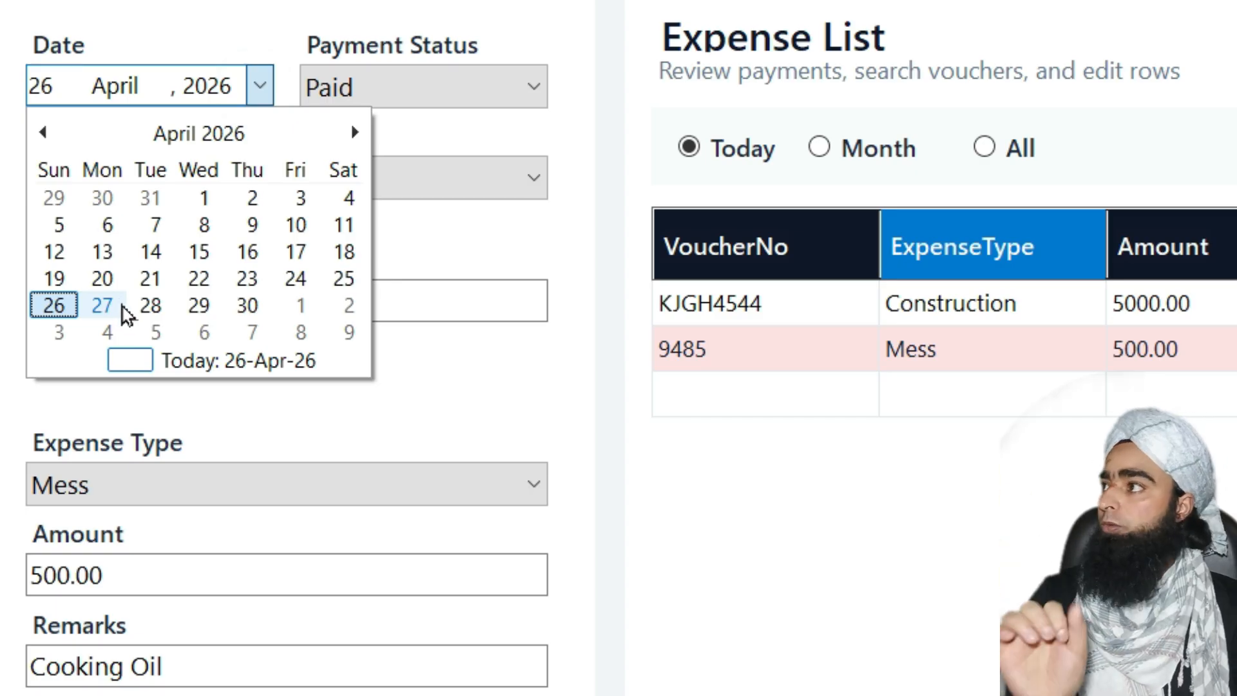
left_click(49, 306)
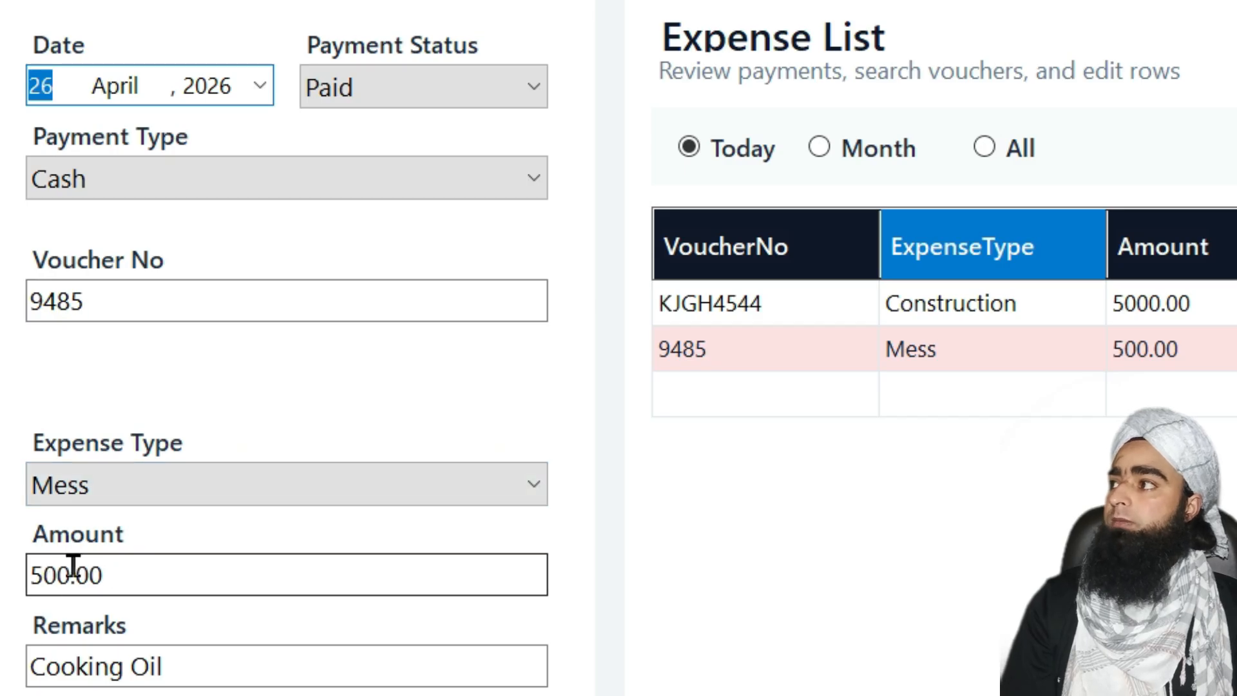
Replace the amount with 250 and save the paid entry
left_click_drag(73, 569, 27, 588)
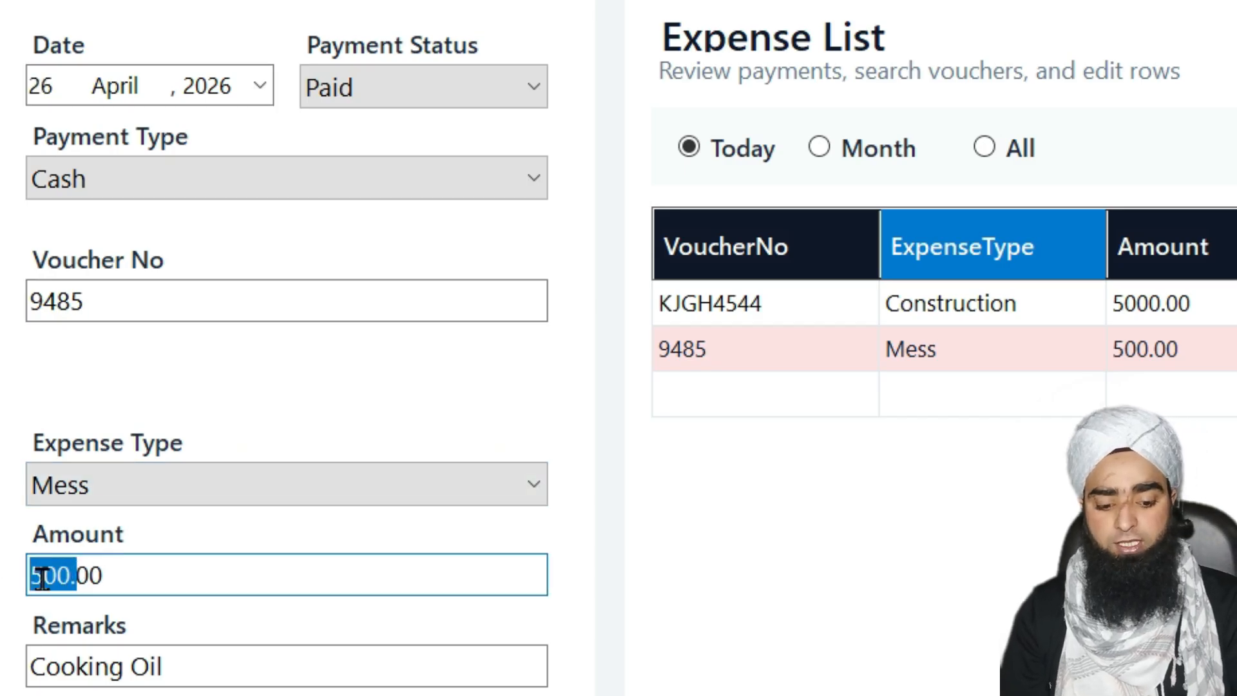
type("25")
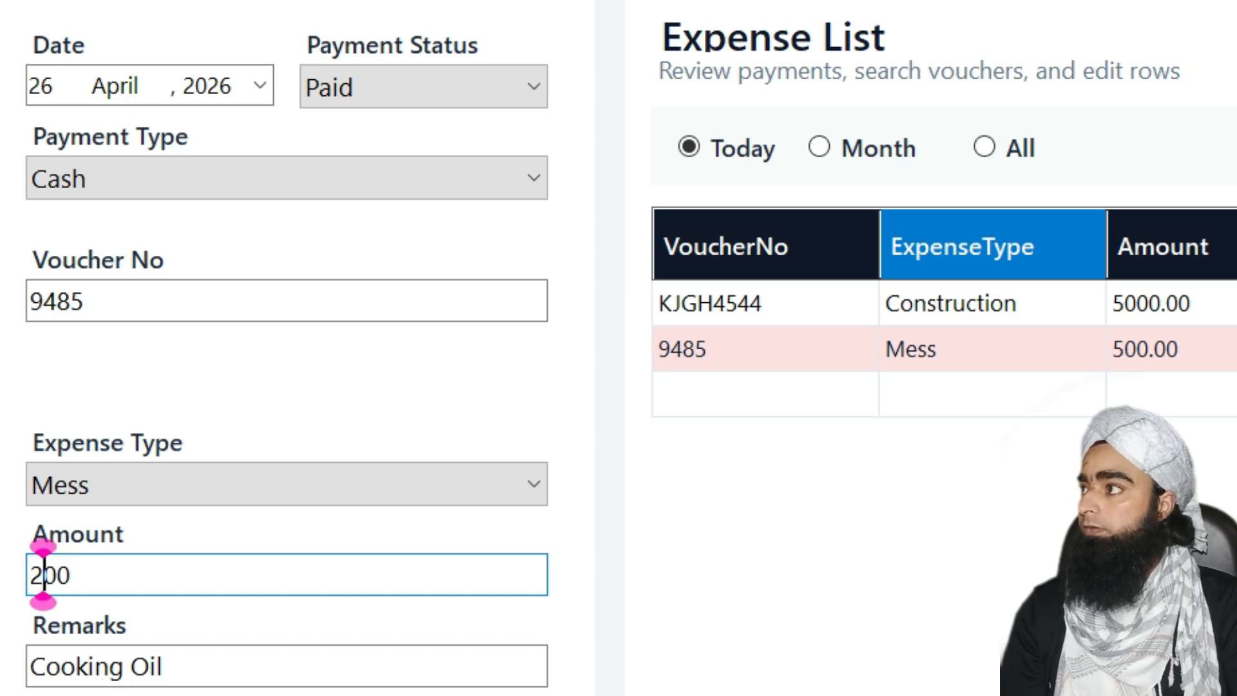
left_click(102, 560)
key("BackSpace")
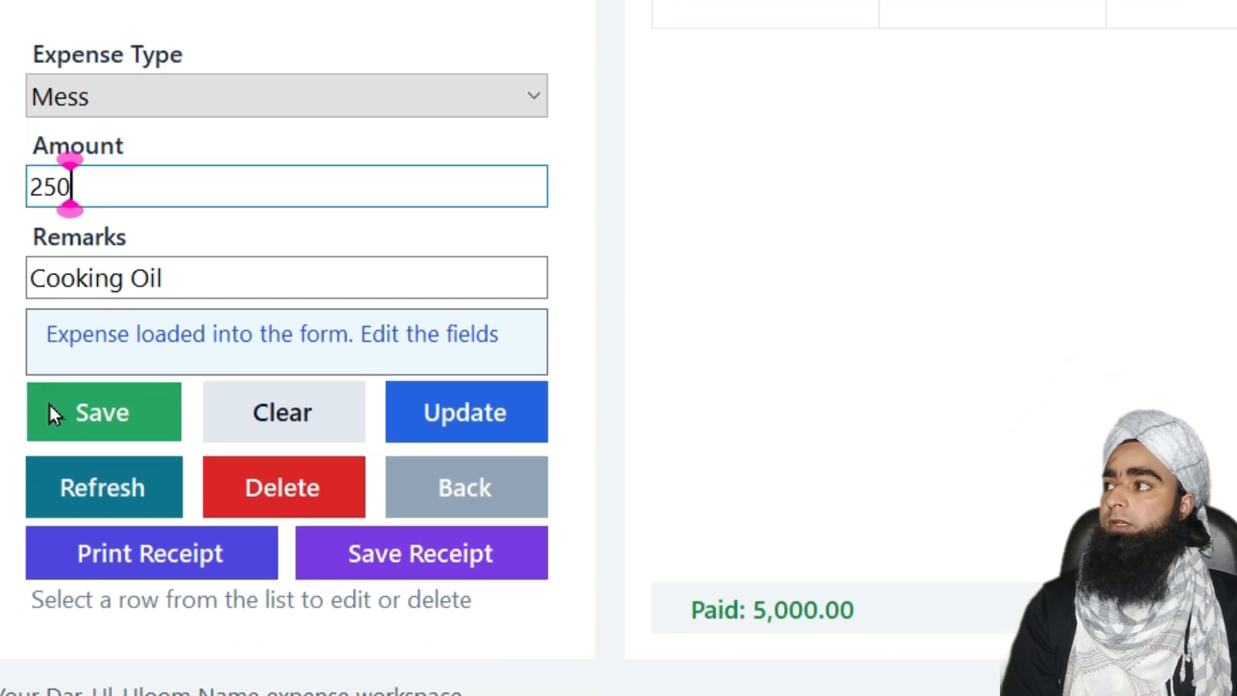
left_click(95, 413)
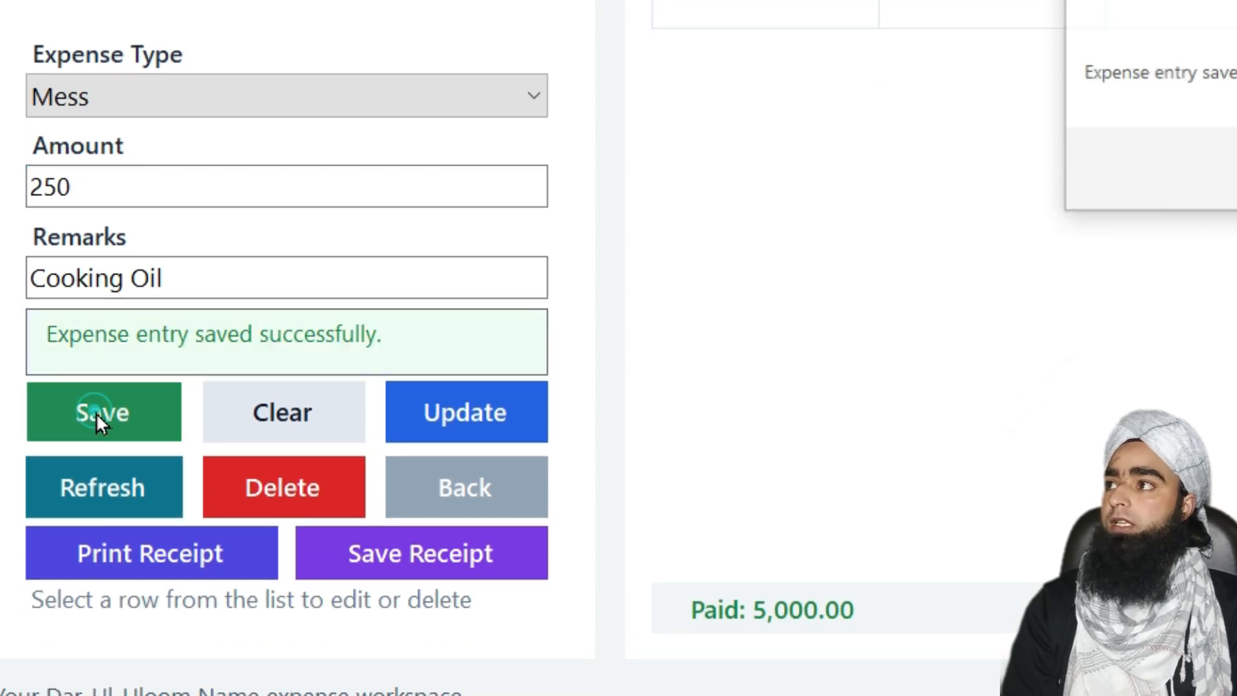
left_click(1236, 183)
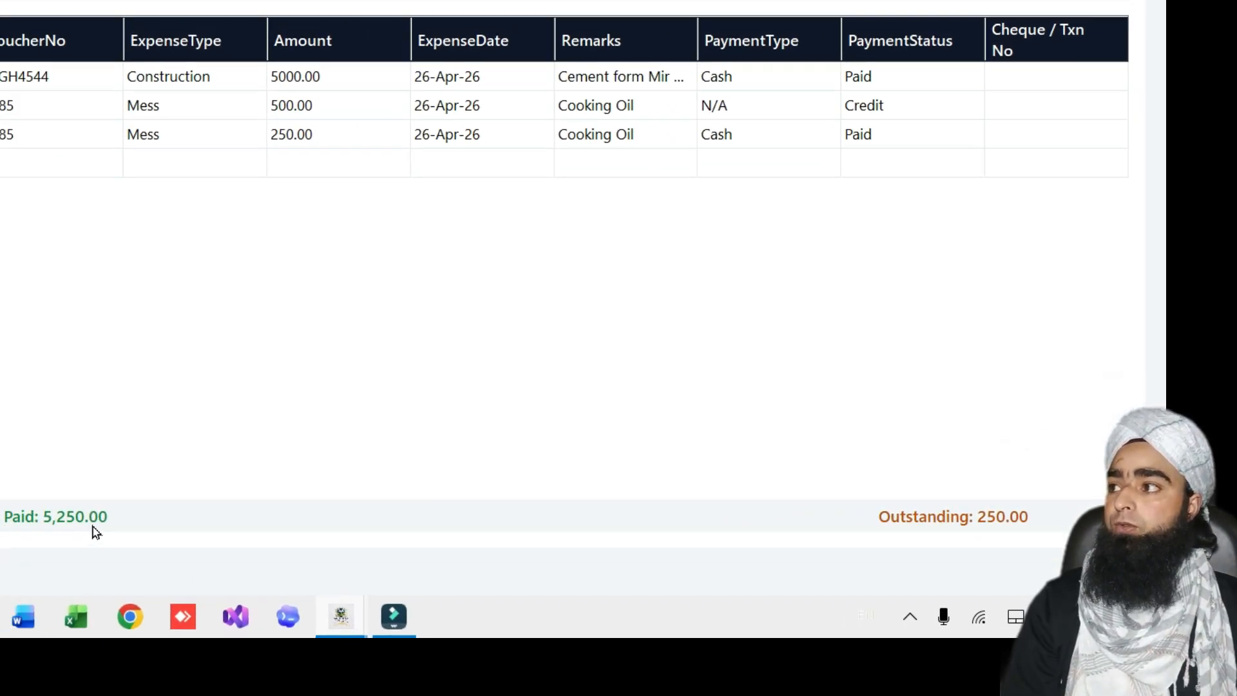
Close the expense form and return to the dashboard showing 5,250.00 expense
key("Escape")
left_click(360, 257)
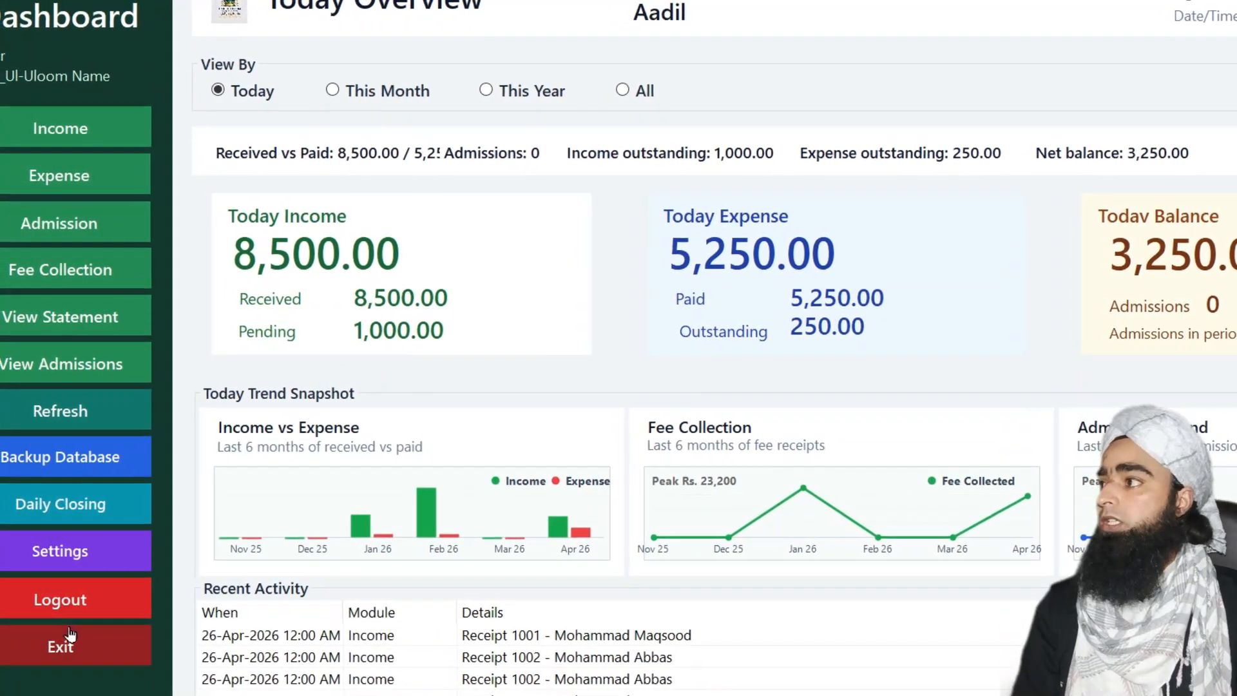
Start a new Cheque expense with voucher 87432 and enter the cheque number
left_click(74, 201)
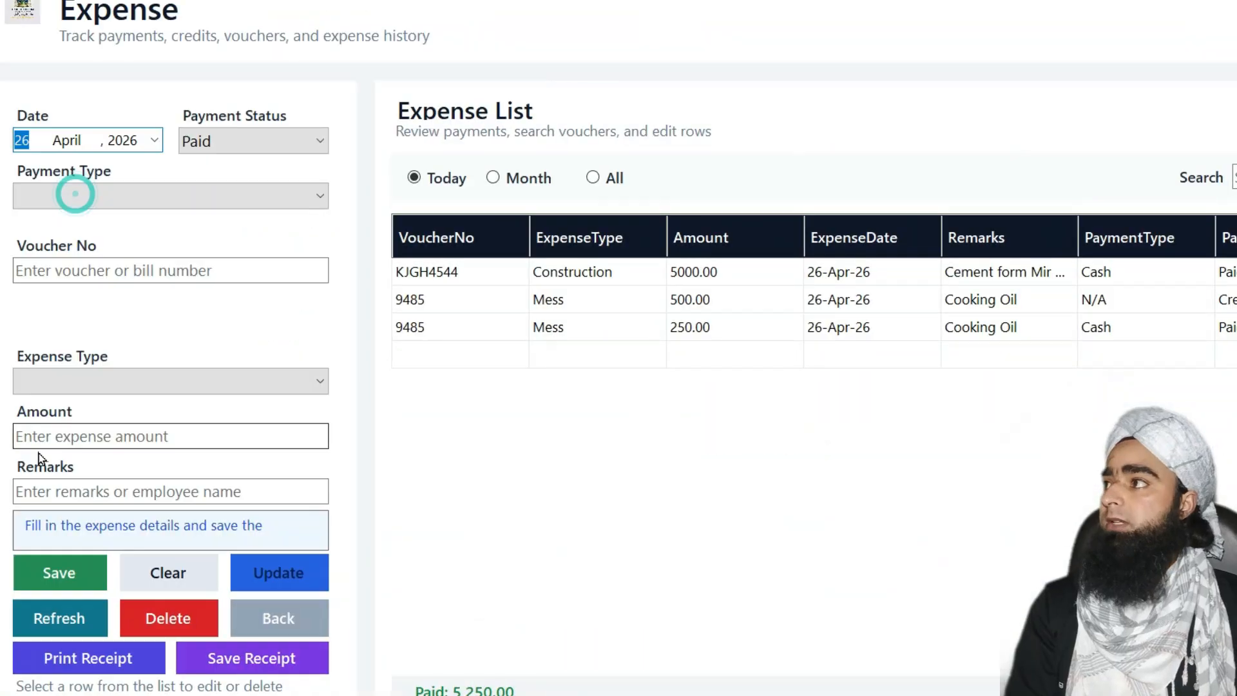
left_click(234, 203)
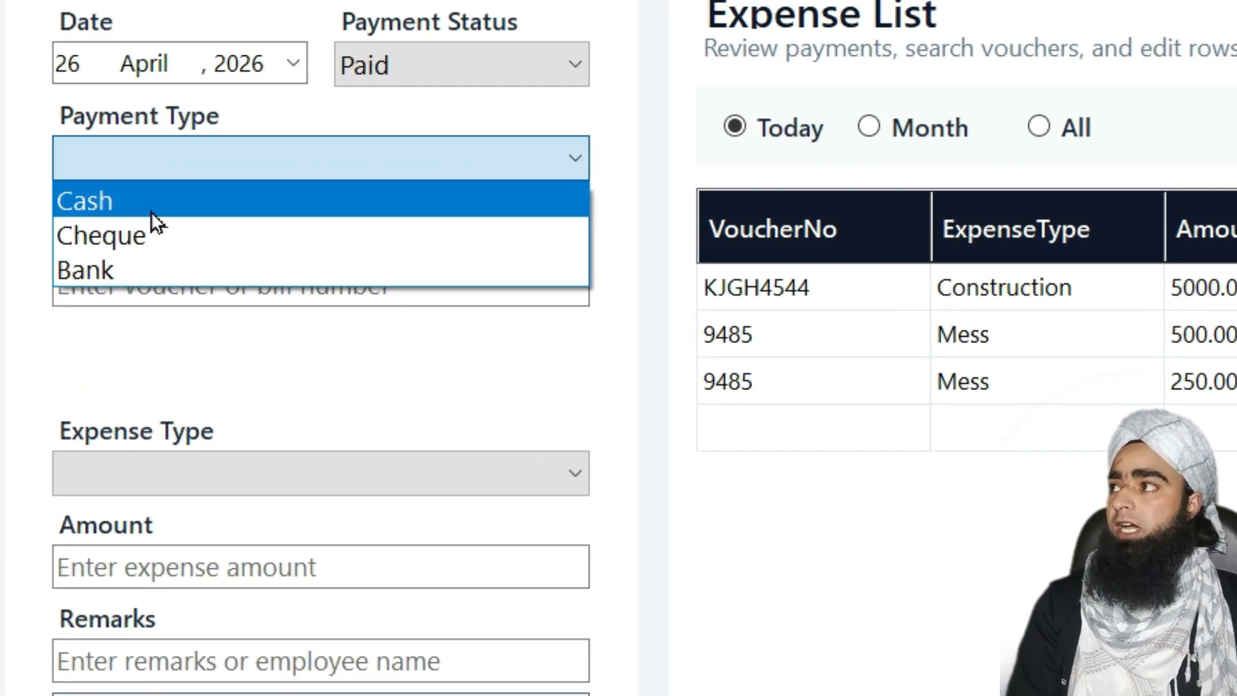
left_click(151, 212)
left_click(225, 169)
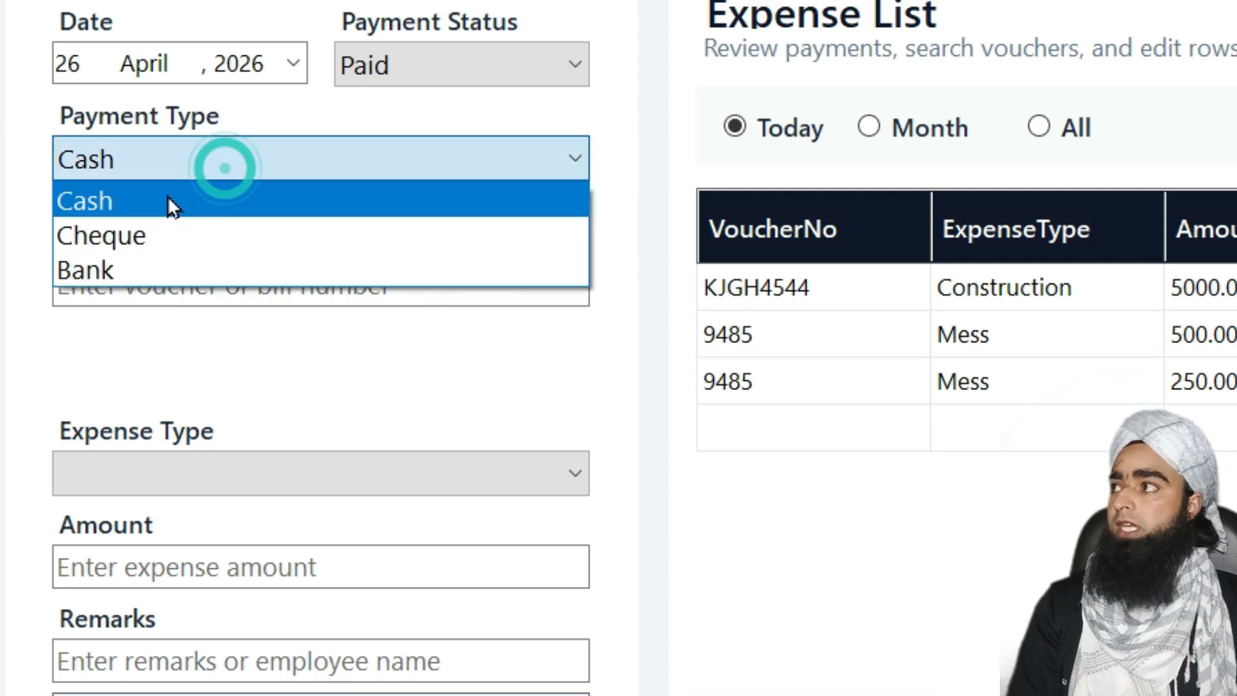
left_click(159, 236)
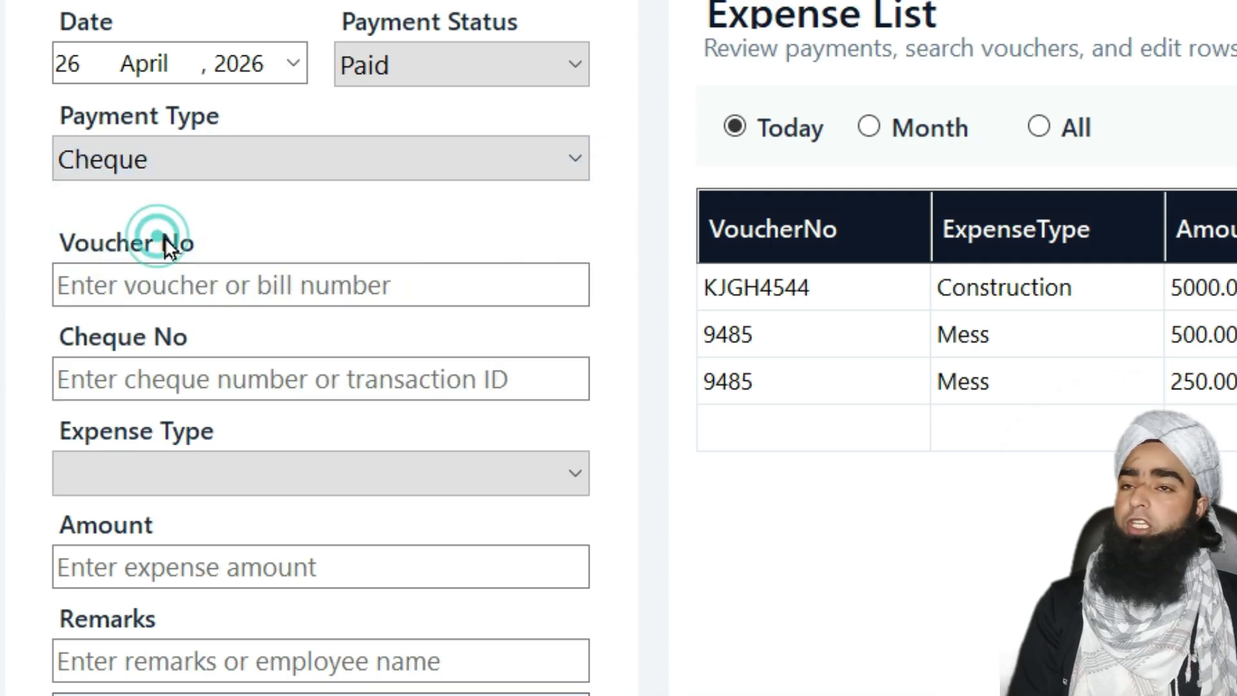
left_click(276, 276)
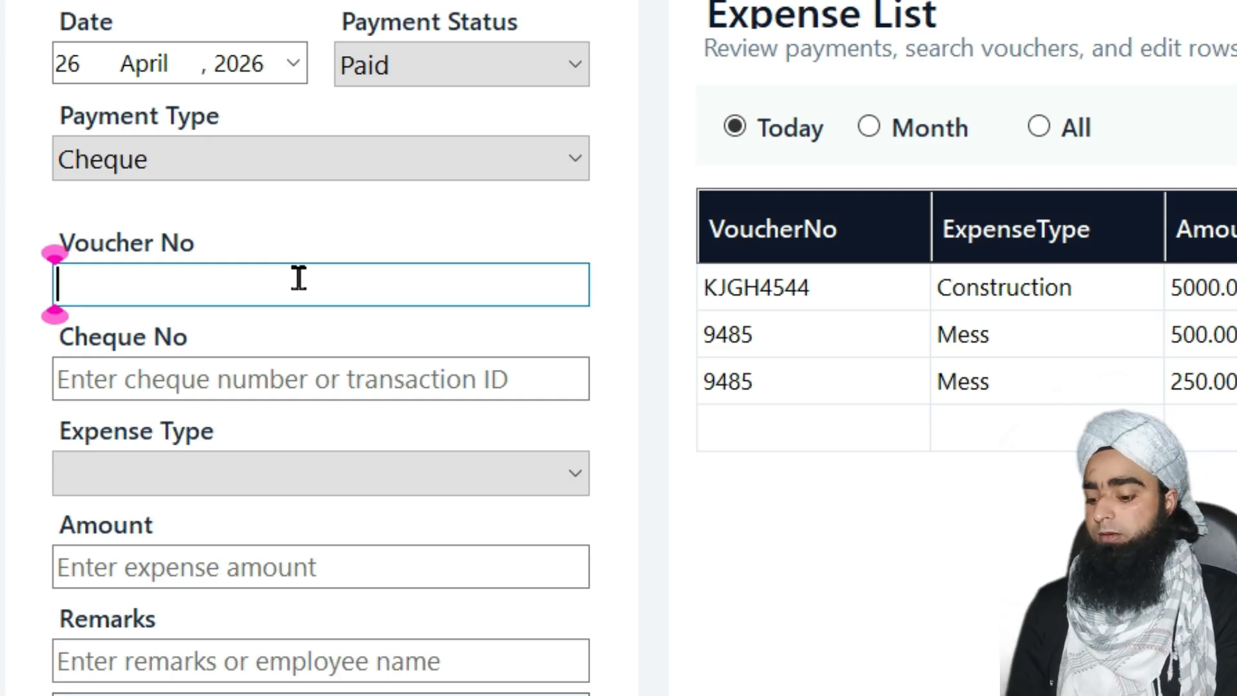
type("87432")
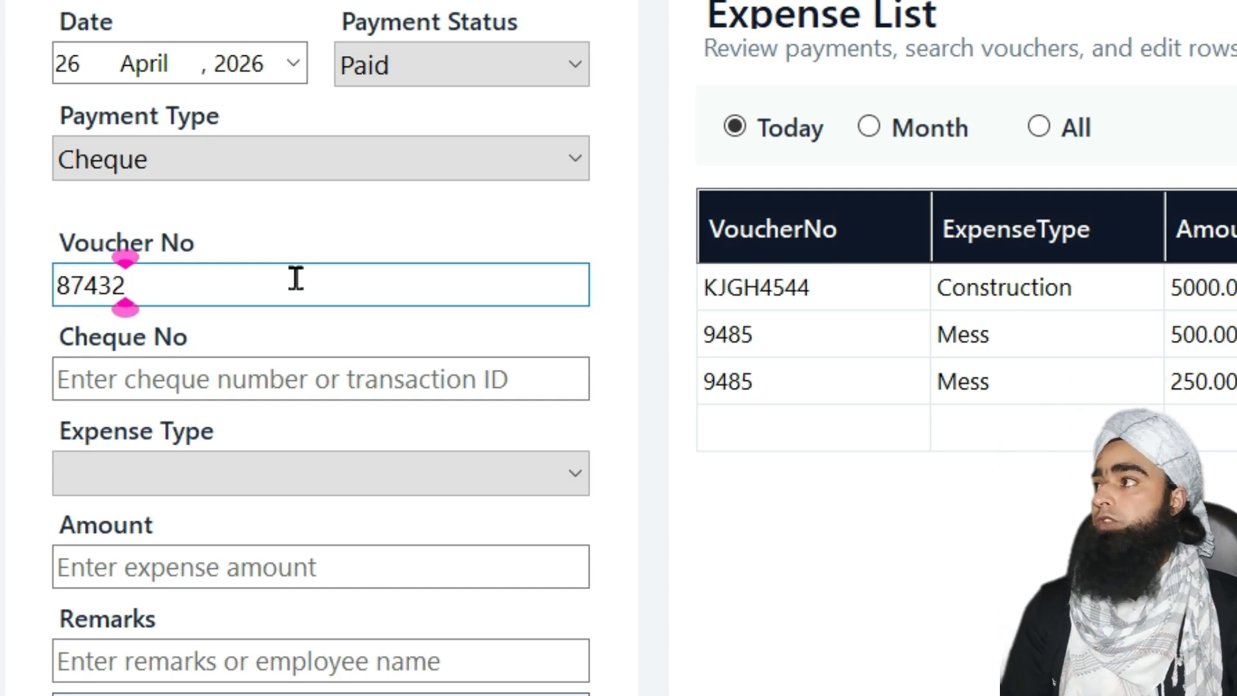
left_click(234, 384)
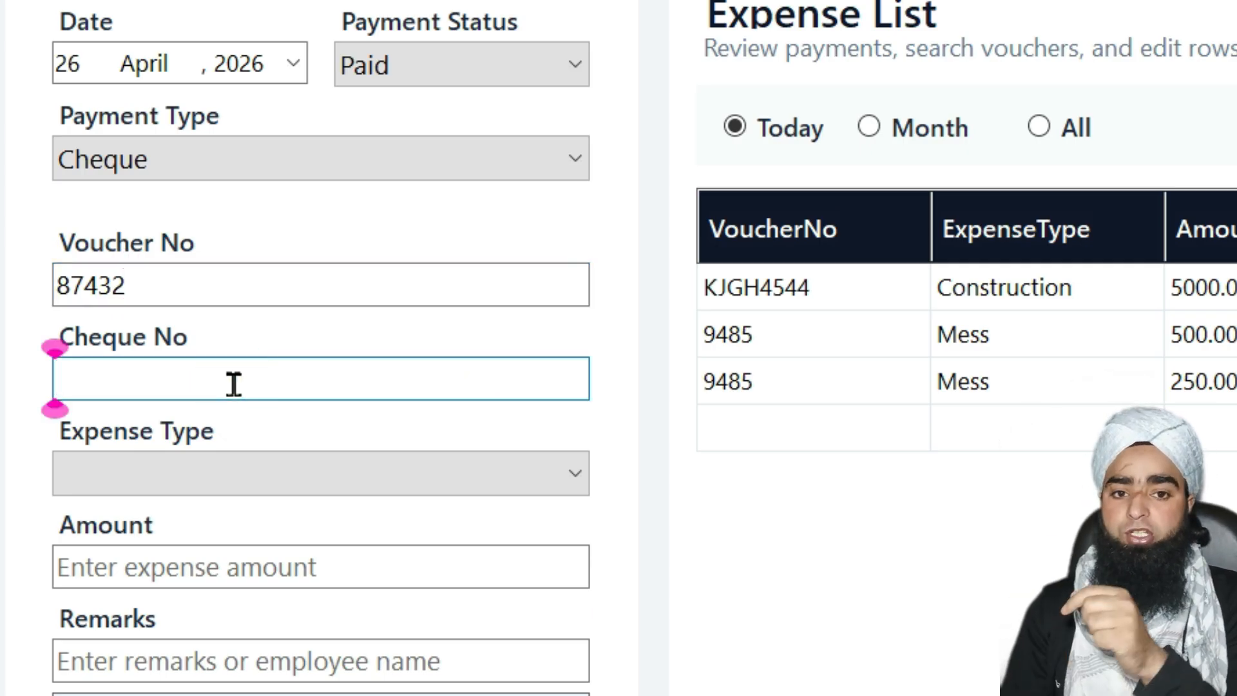
type("893333")
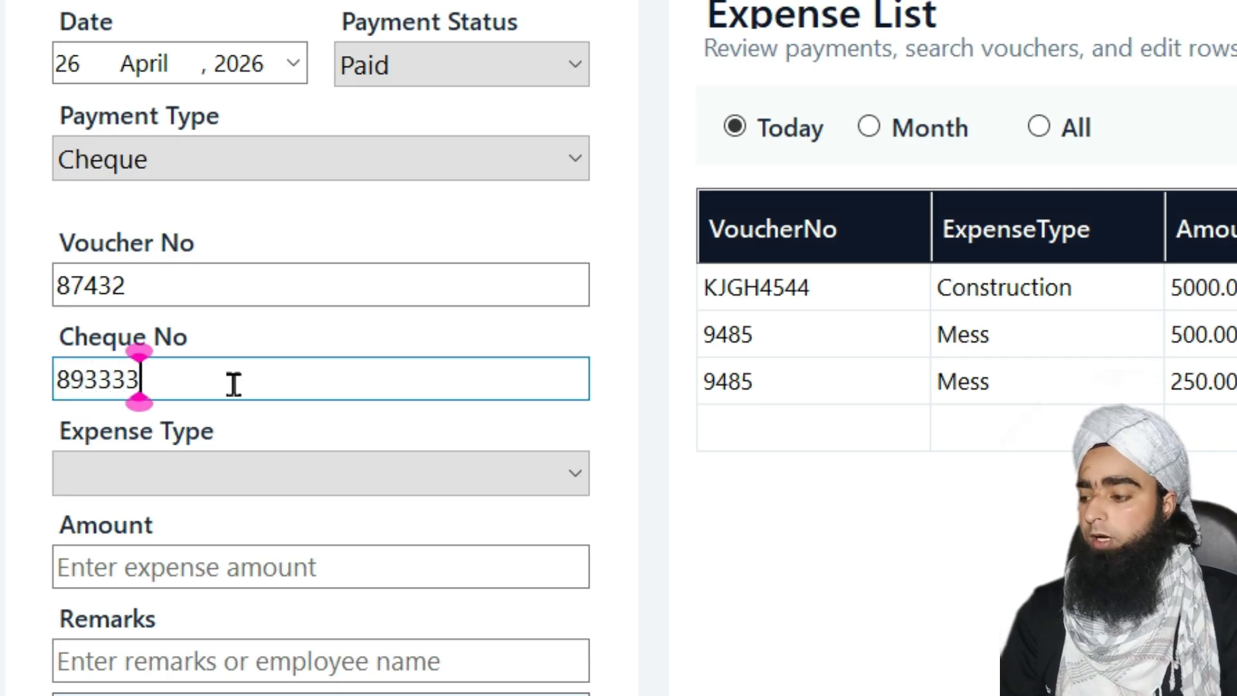
type("3")
Choose Salary, enter amount 15000, set the remark to the employee's name, and save
left_click(210, 469)
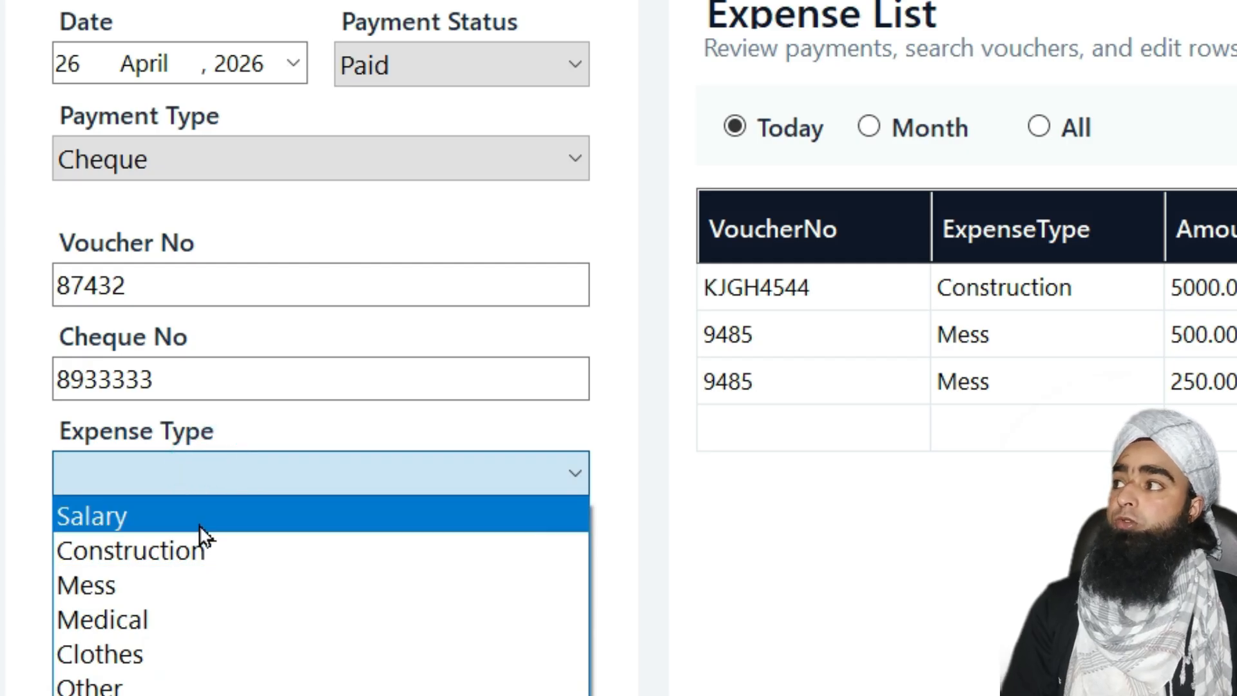
left_click(199, 523)
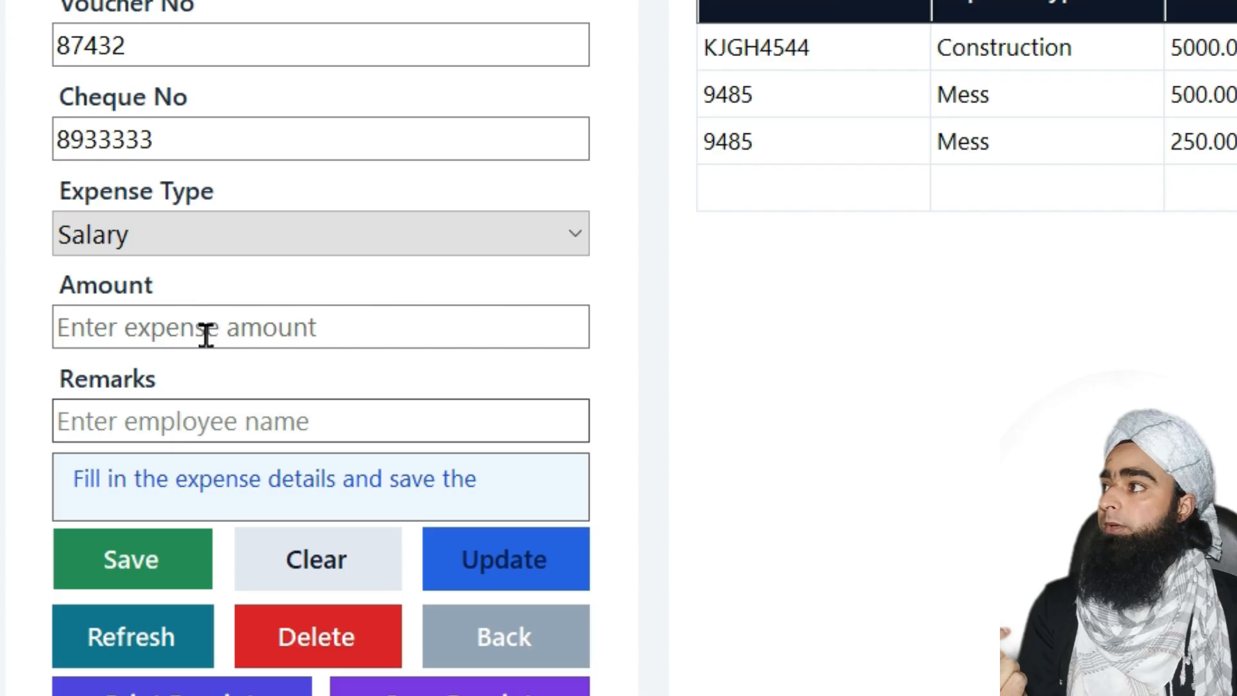
left_click(233, 556)
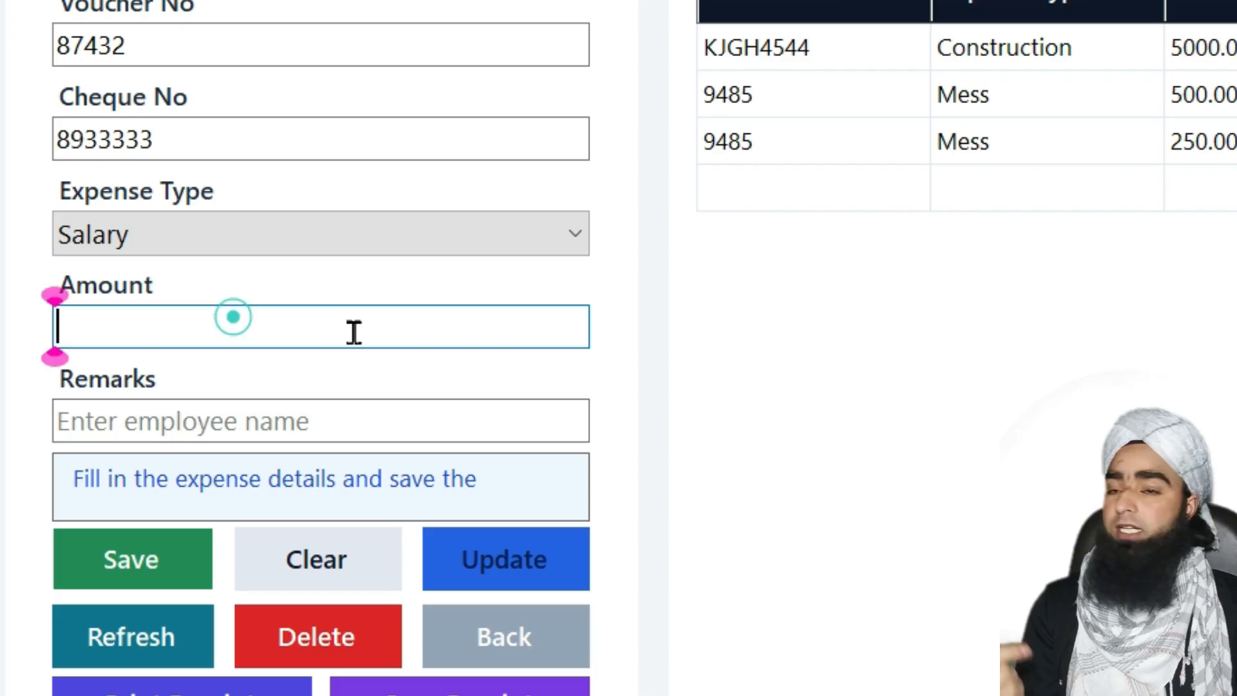
type("15000")
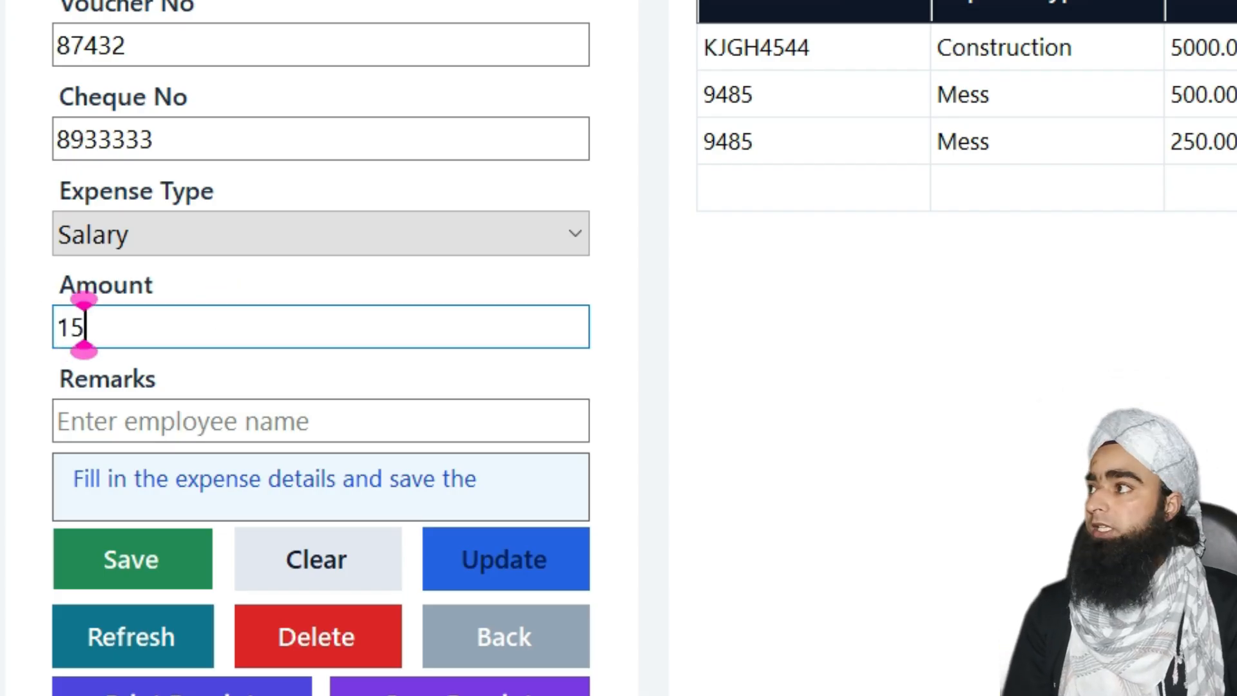
left_click(221, 438)
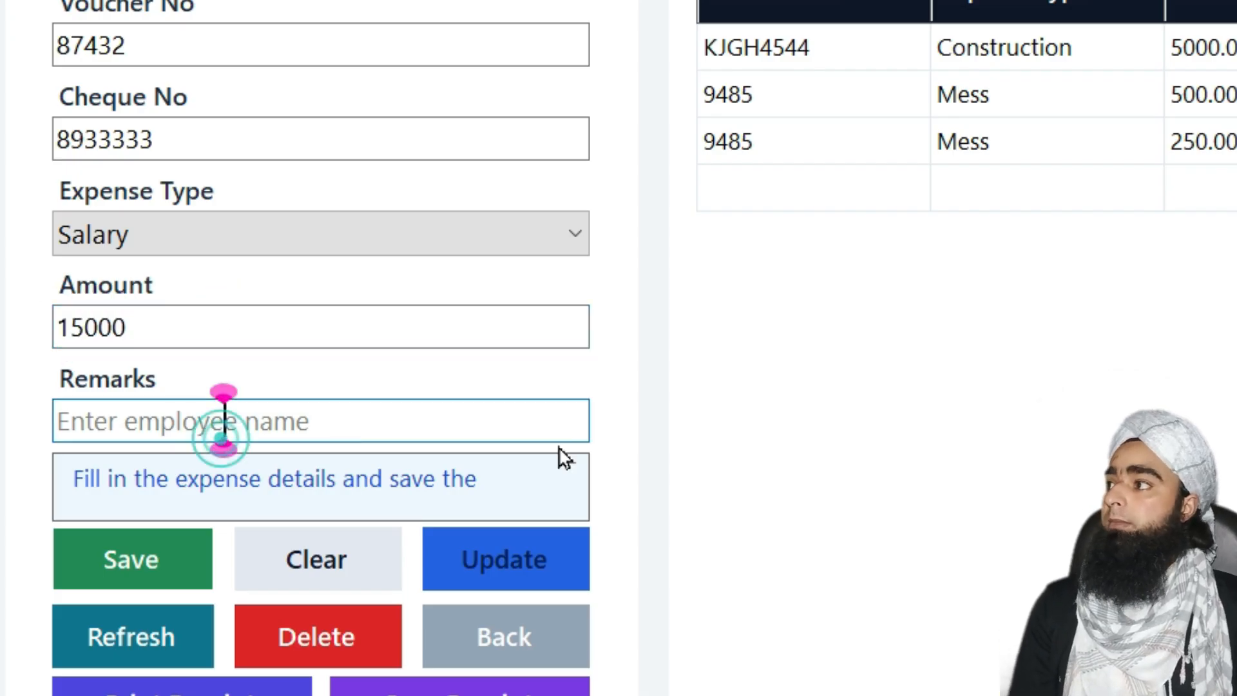
triple_click(333, 422)
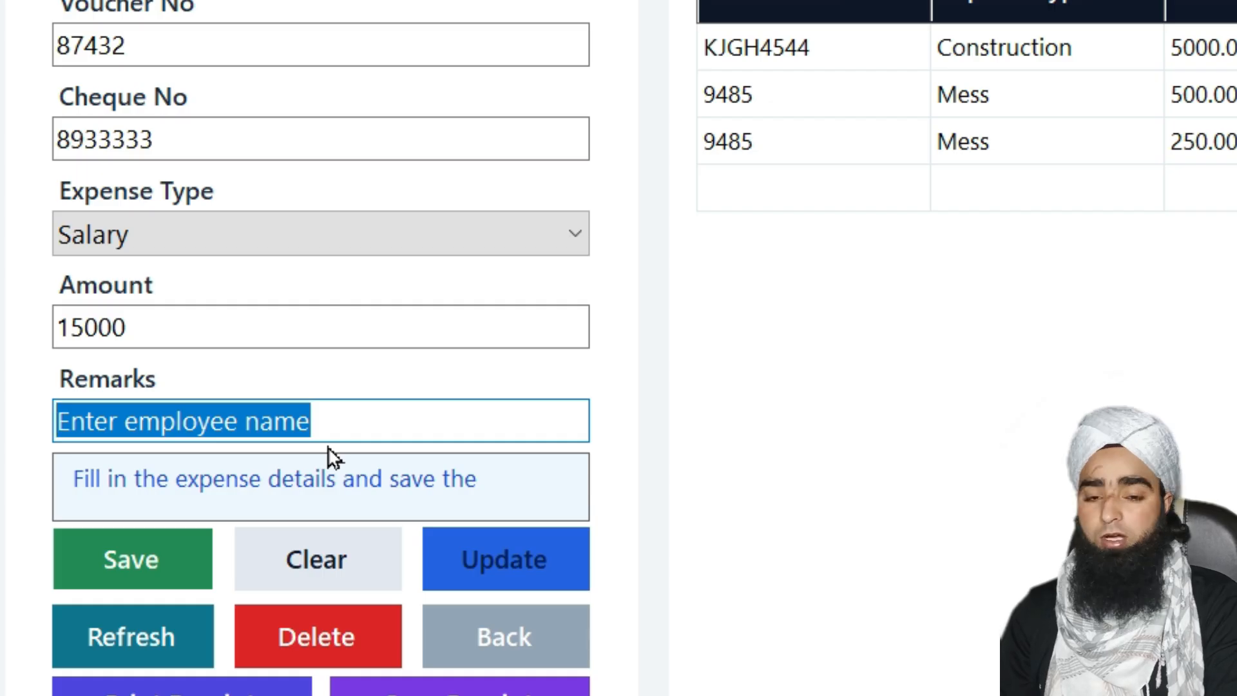
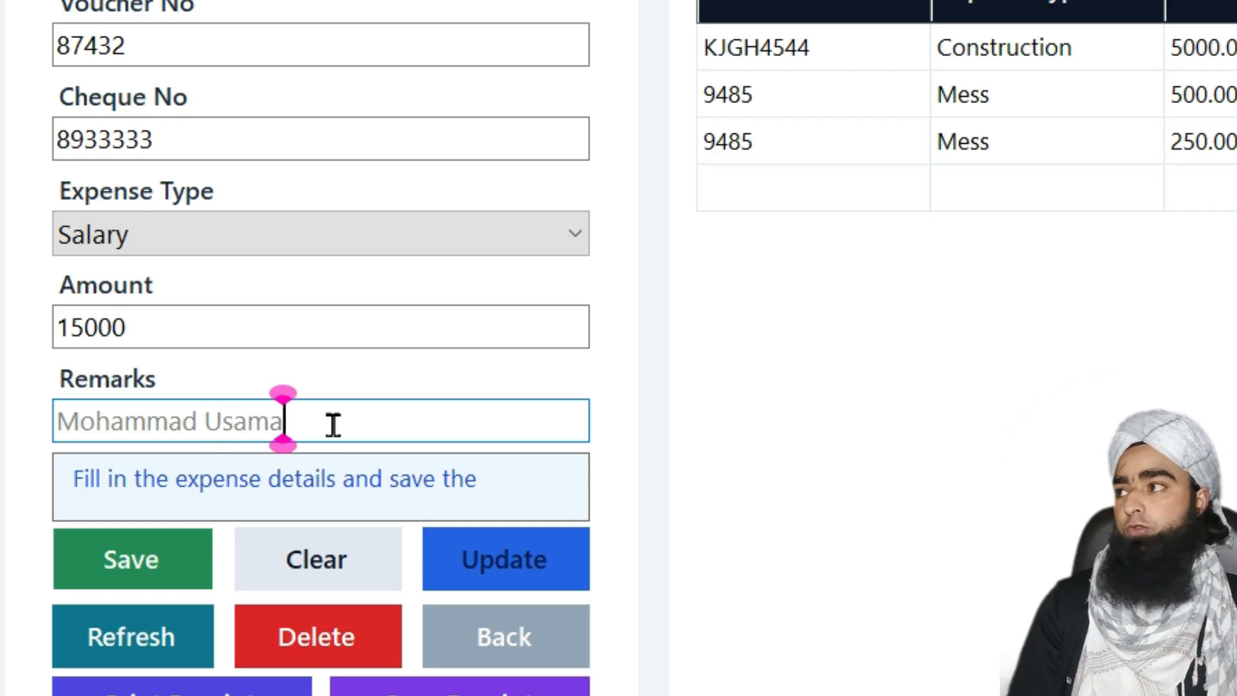
left_click(141, 571)
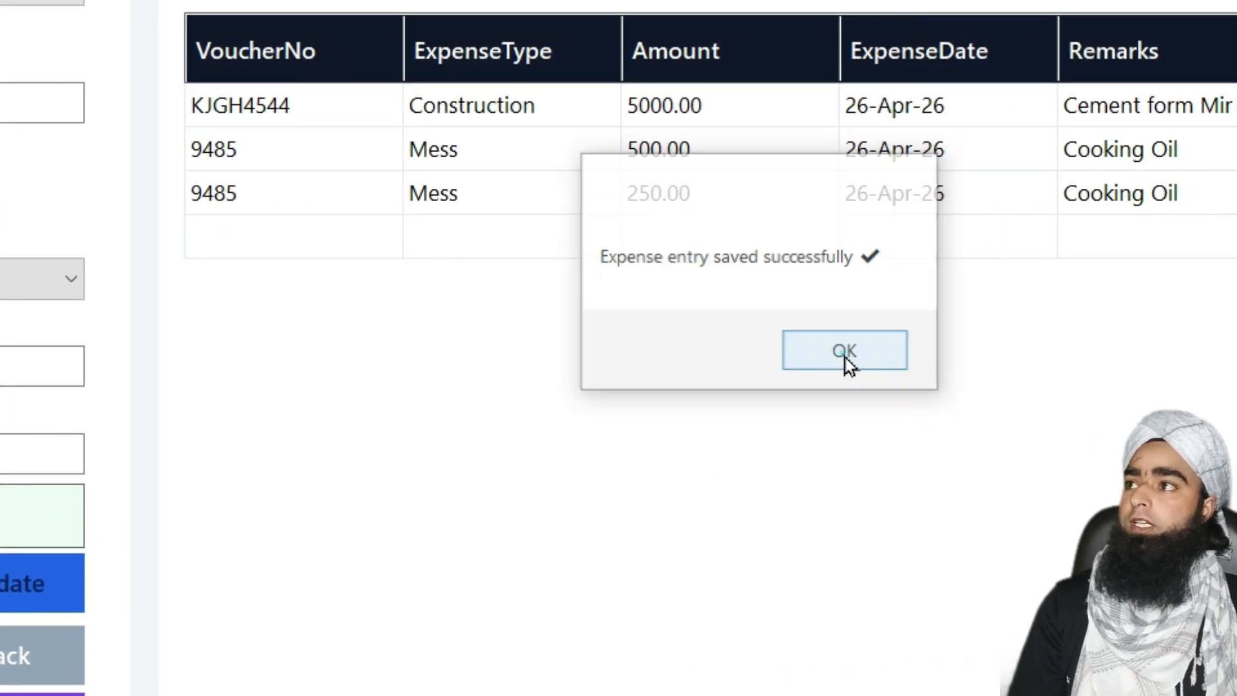
Select the 87432 Salary row, preview its Rs. 15,000.00 cheque receipt, and close it
left_click(845, 357)
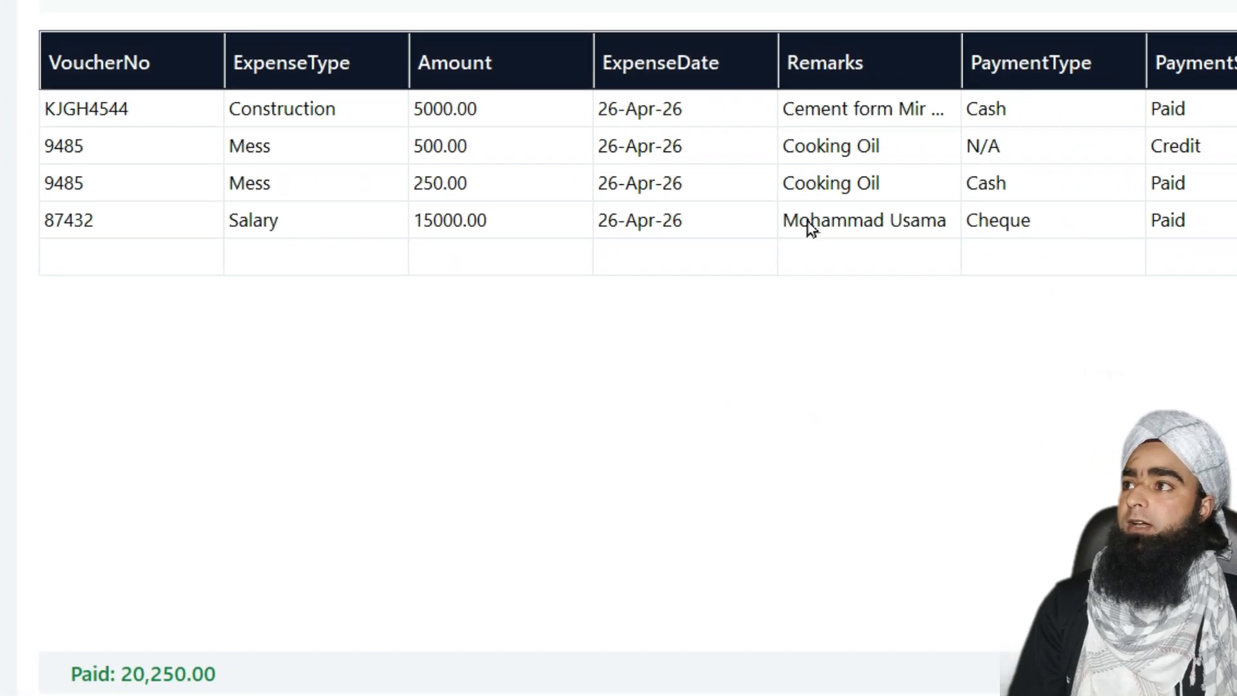
left_click(1090, 241)
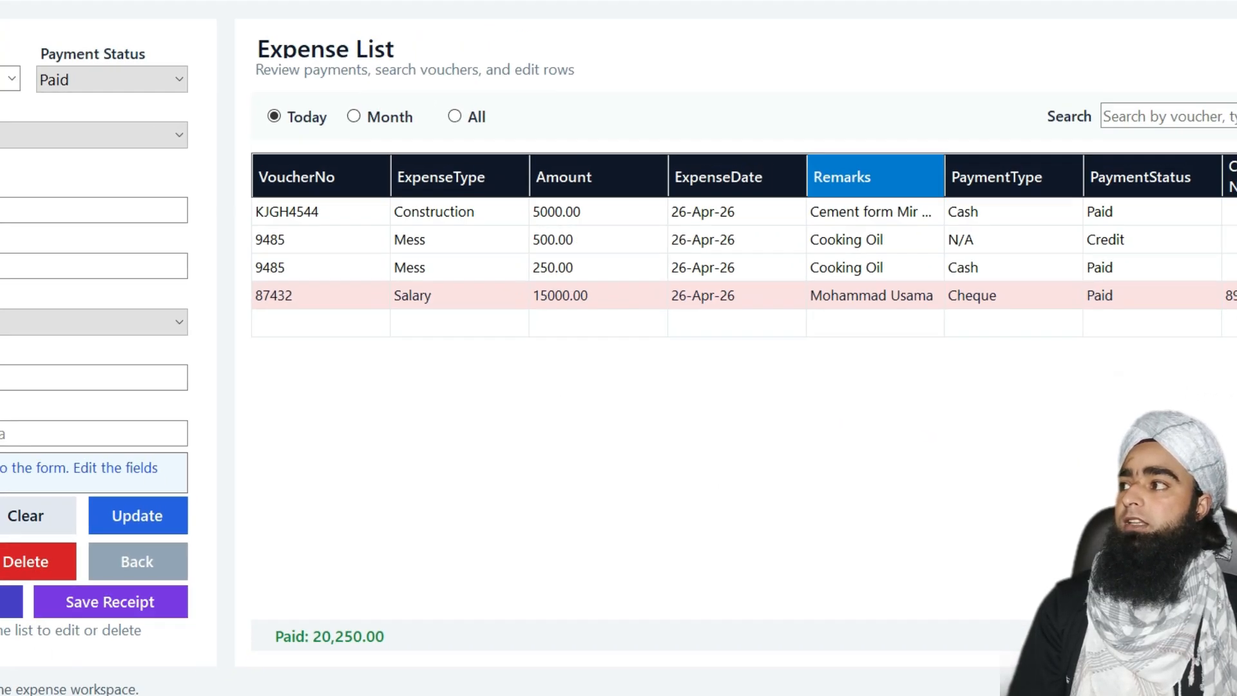
left_click(117, 597)
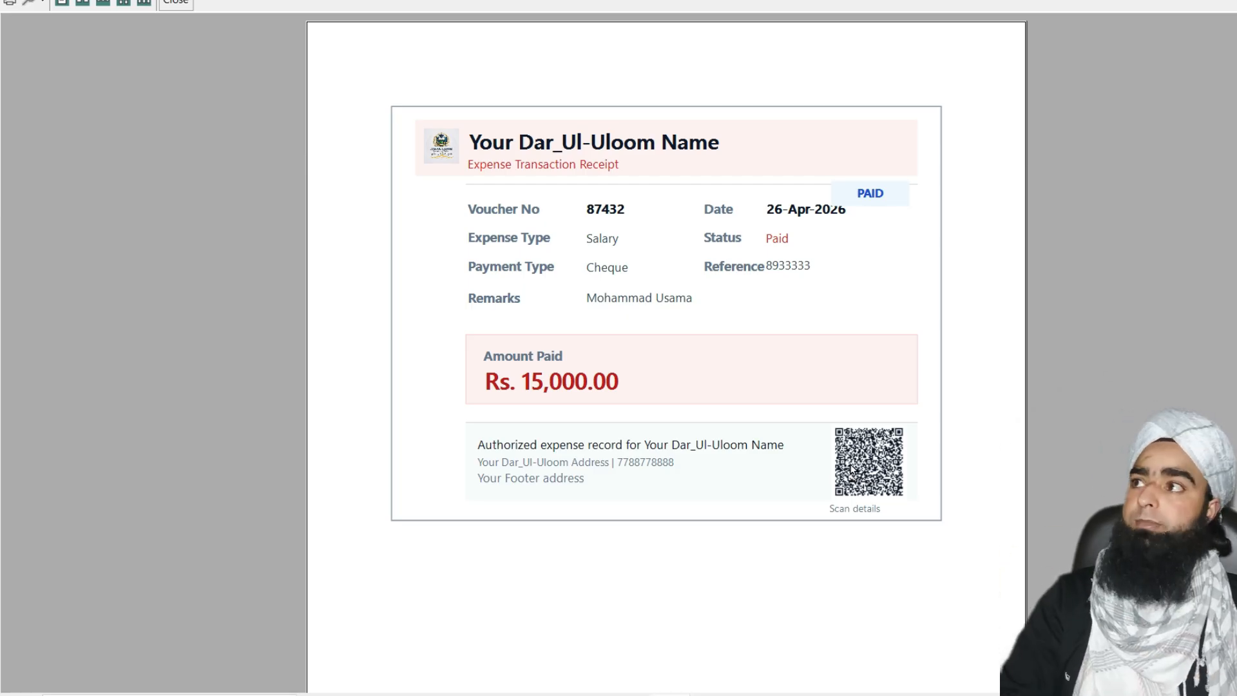
left_click(175, 3)
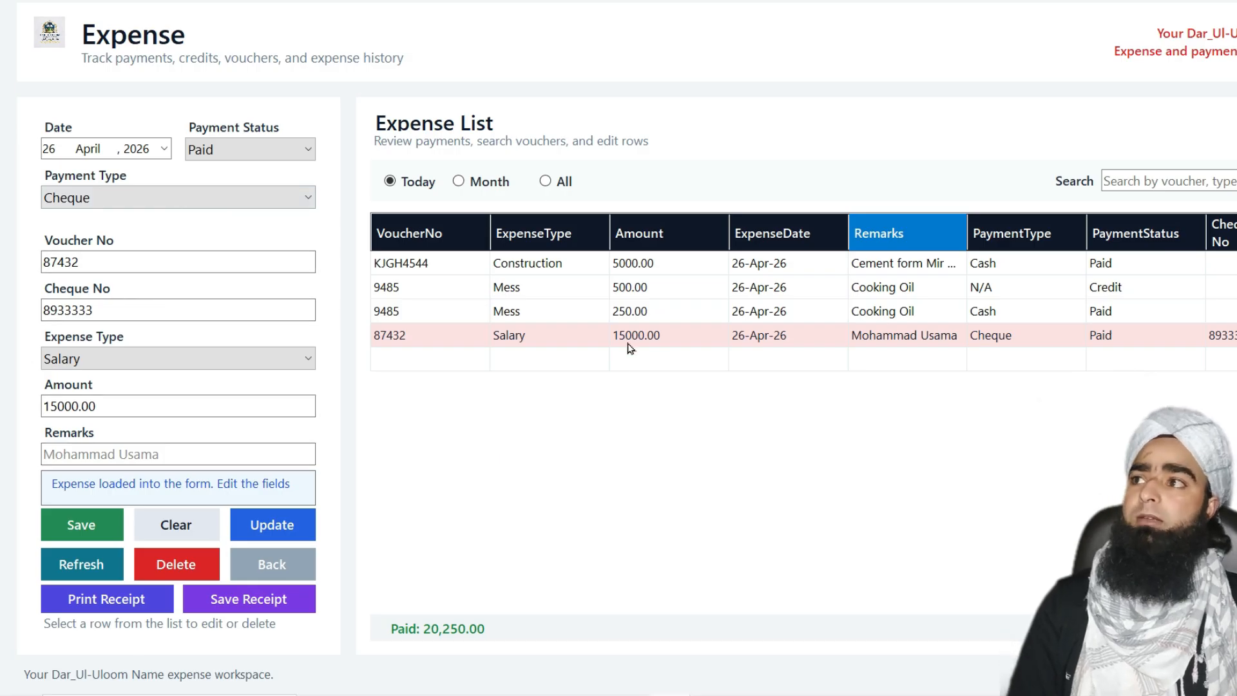
Search the expense list for part of the employee's name, fixing a typo, until only row 87432 shows
left_click(1168, 180)
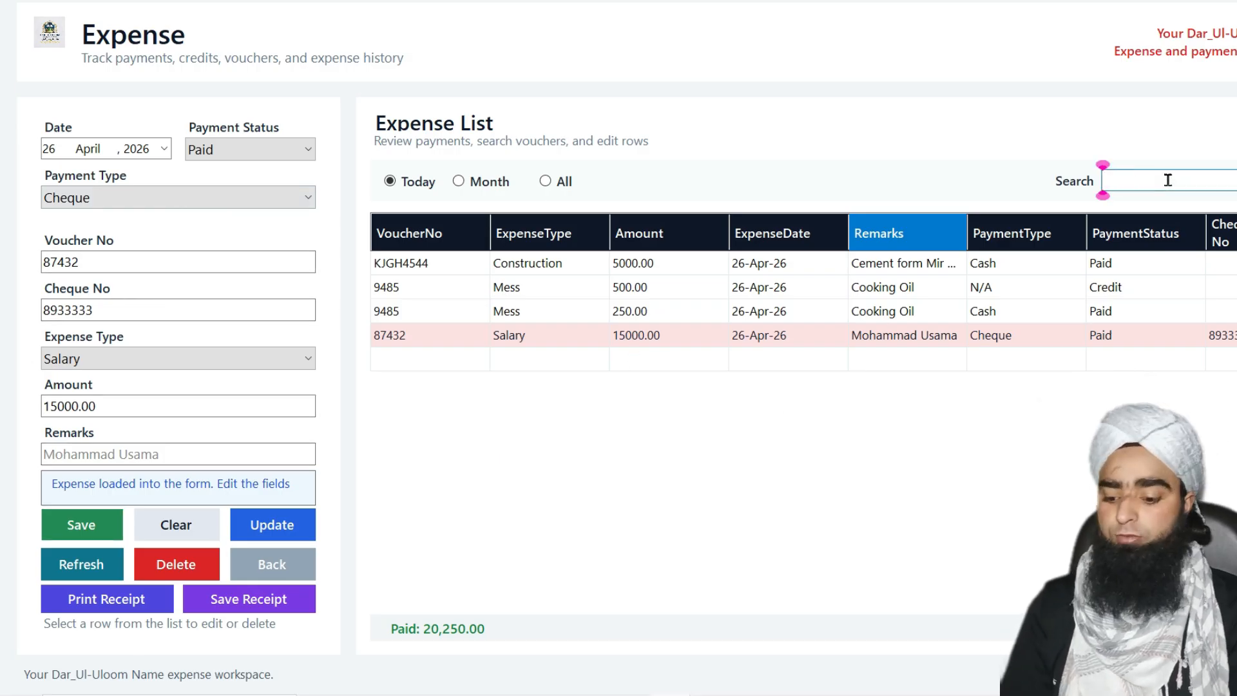
type("usma")
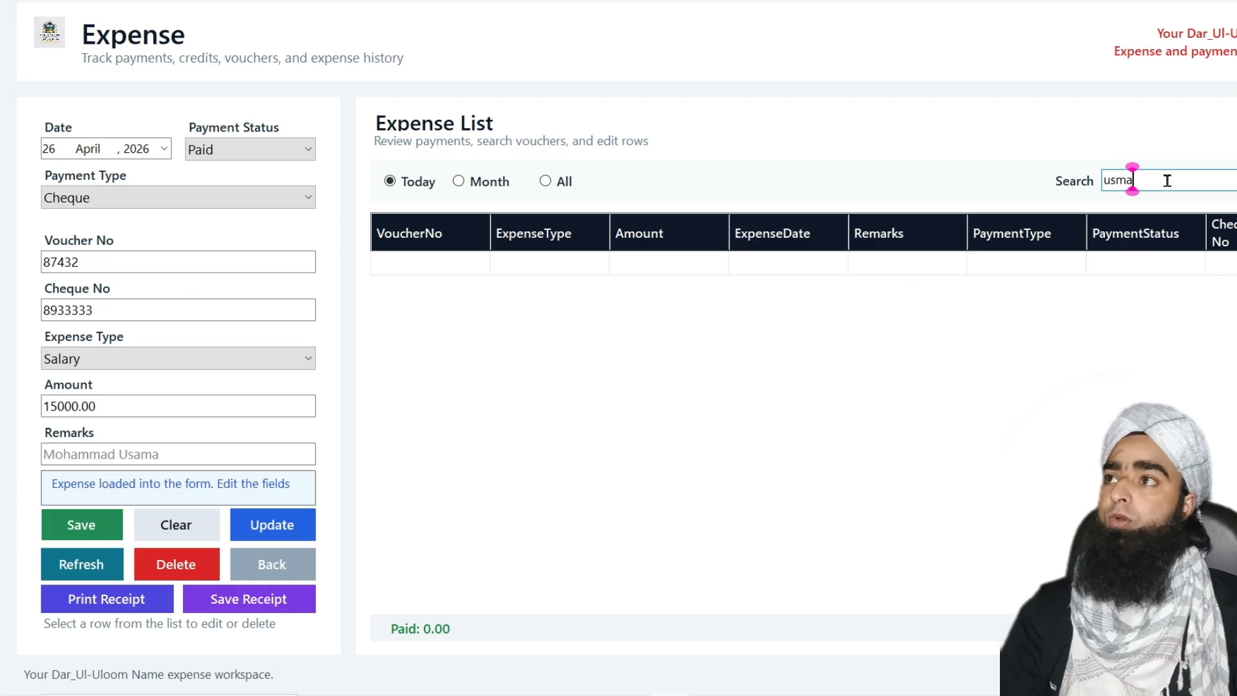
key("BackSpace")
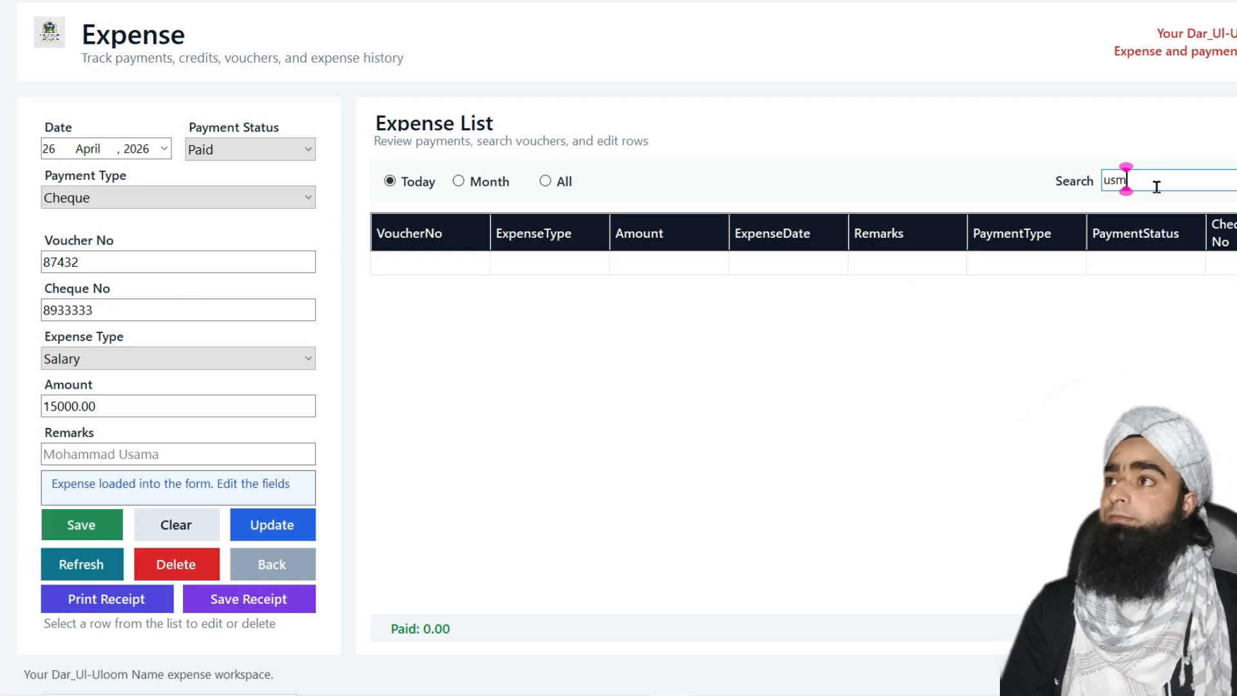
type("a")
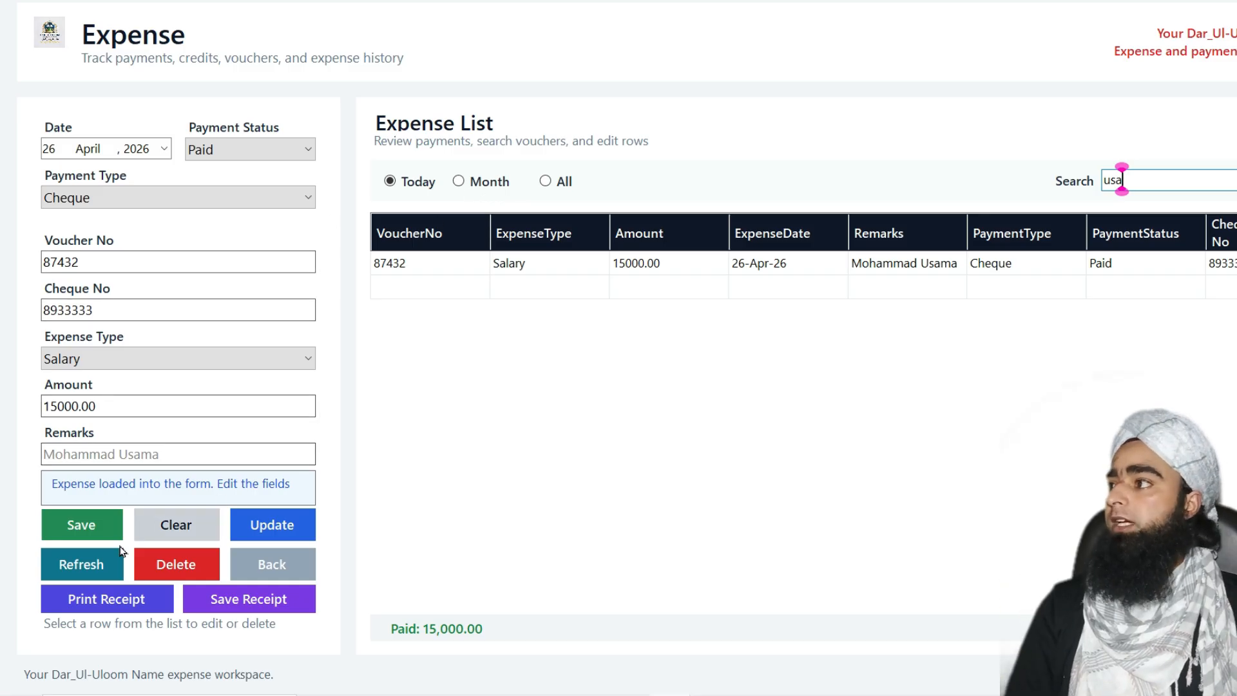
Clear the form and set the expense date to 26 March 2026
left_click(98, 563)
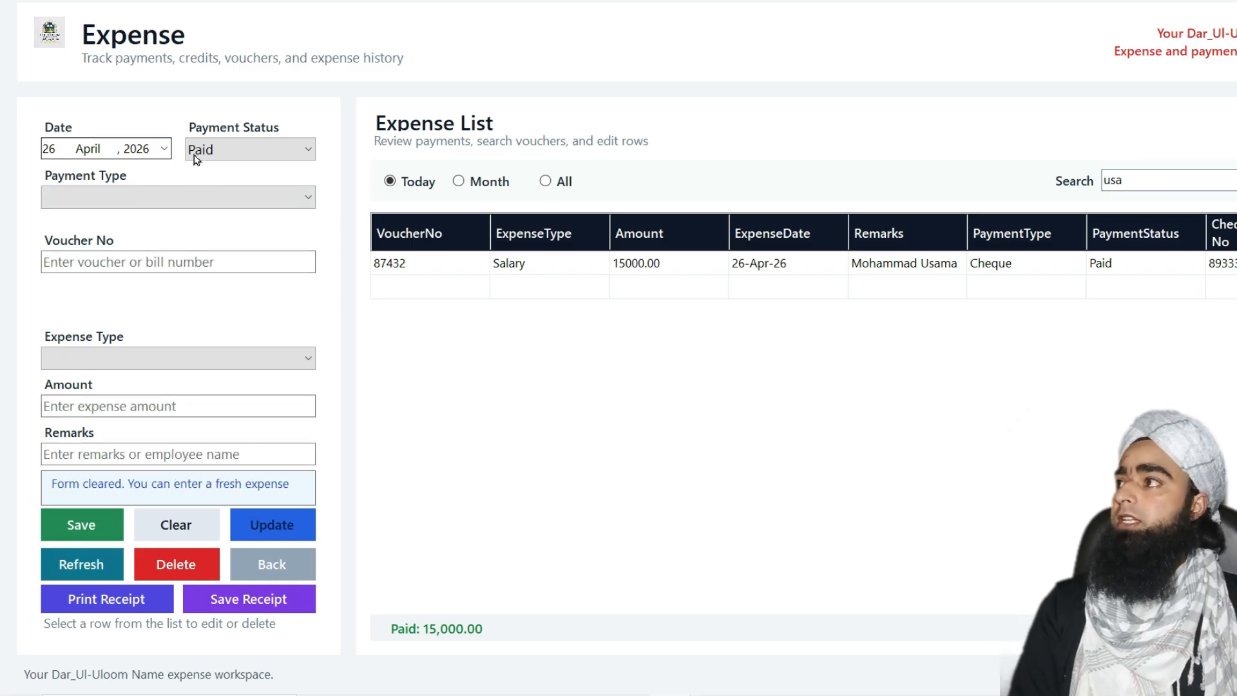
left_click(164, 149)
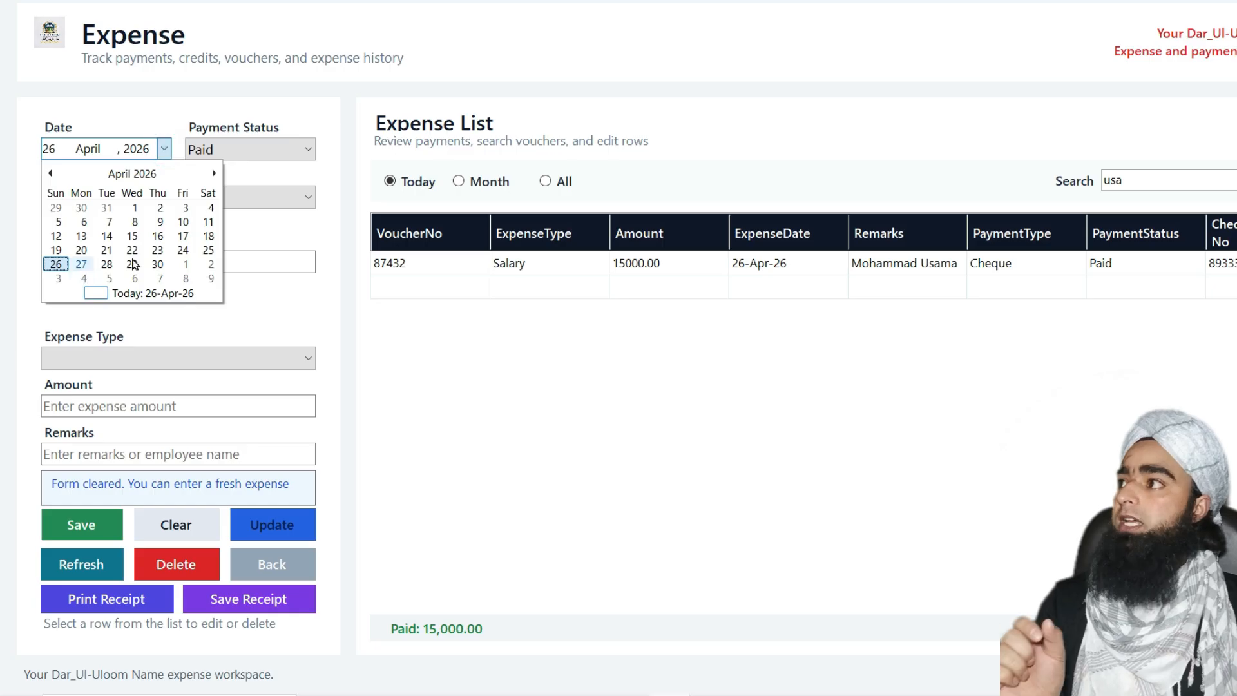
left_click(127, 174)
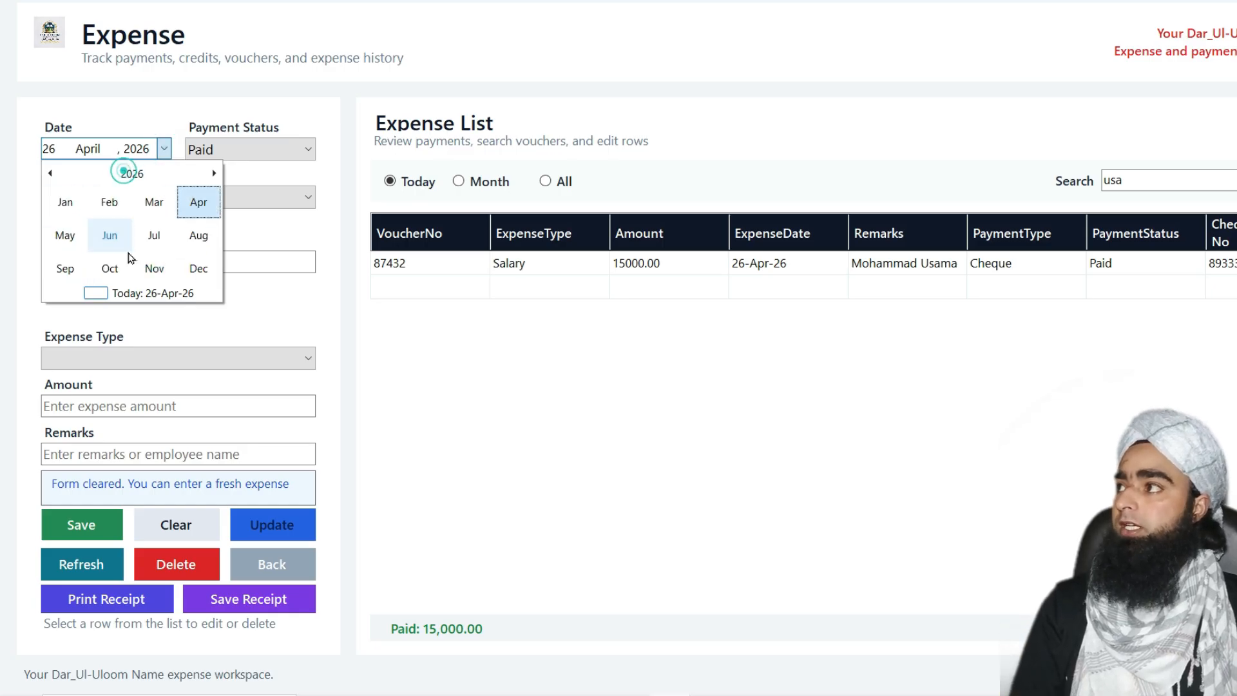
left_click(154, 202)
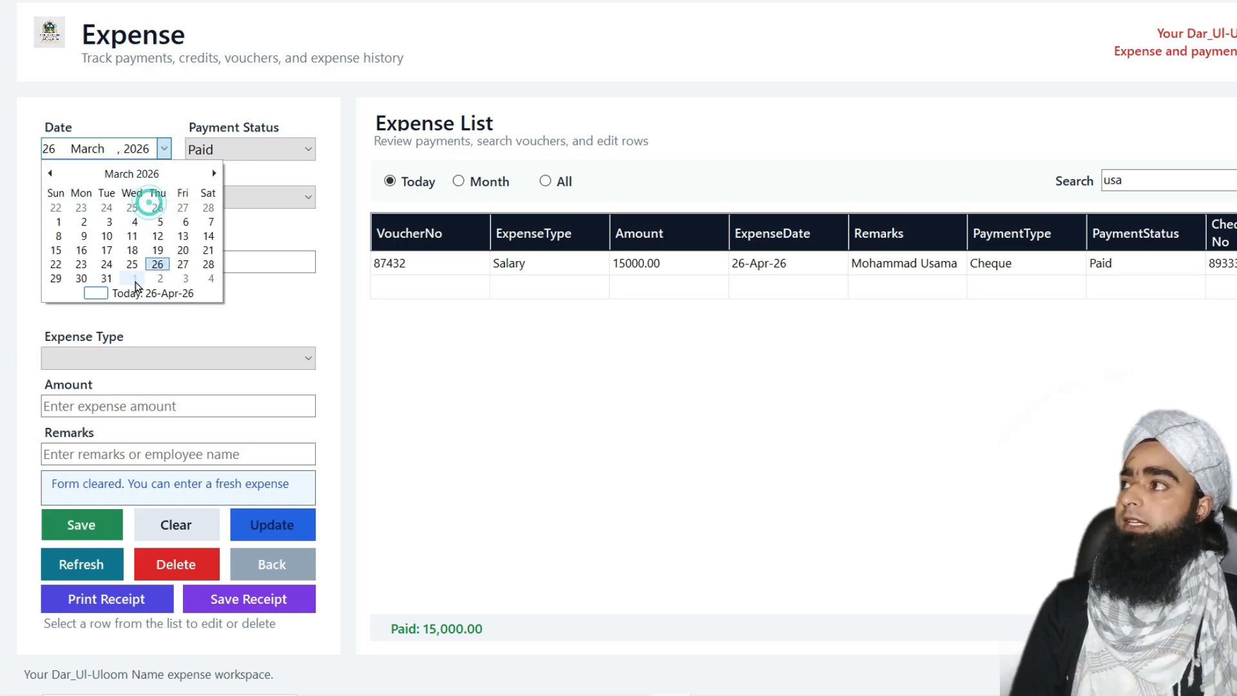
left_click(156, 268)
left_click(155, 268)
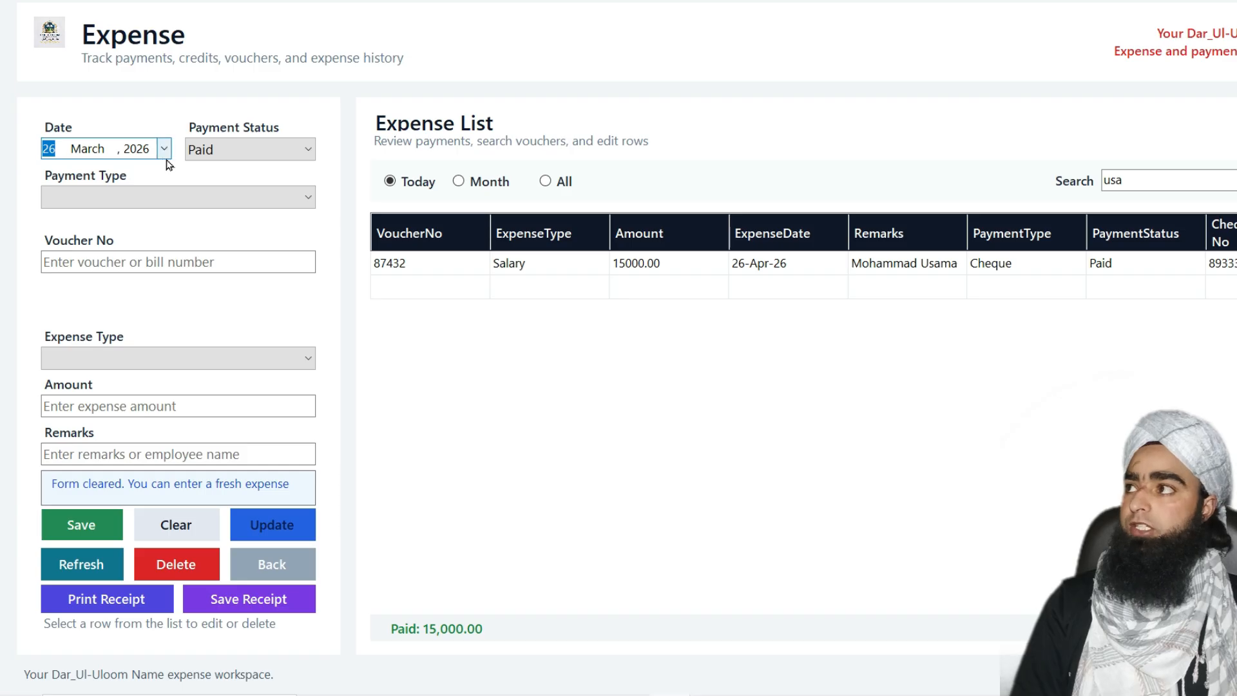
Choose Bank as payment type and enter the voucher number and bank transaction ID
left_click(166, 204)
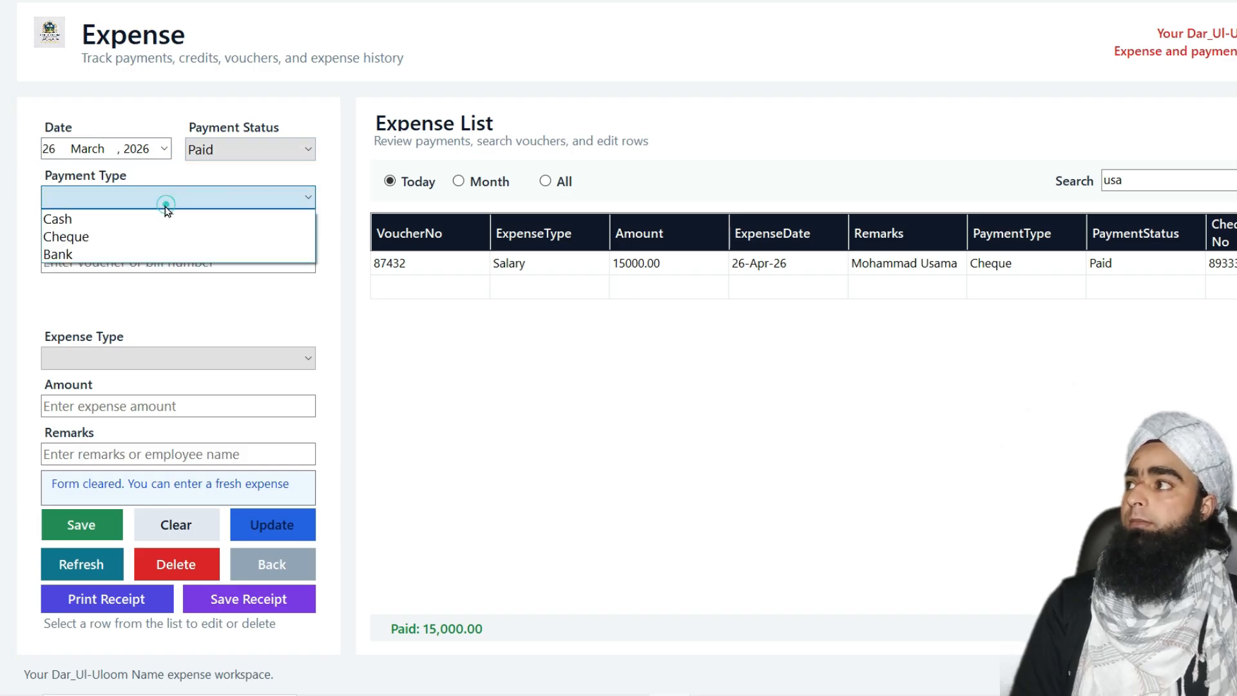
left_click(110, 253)
left_click(100, 255)
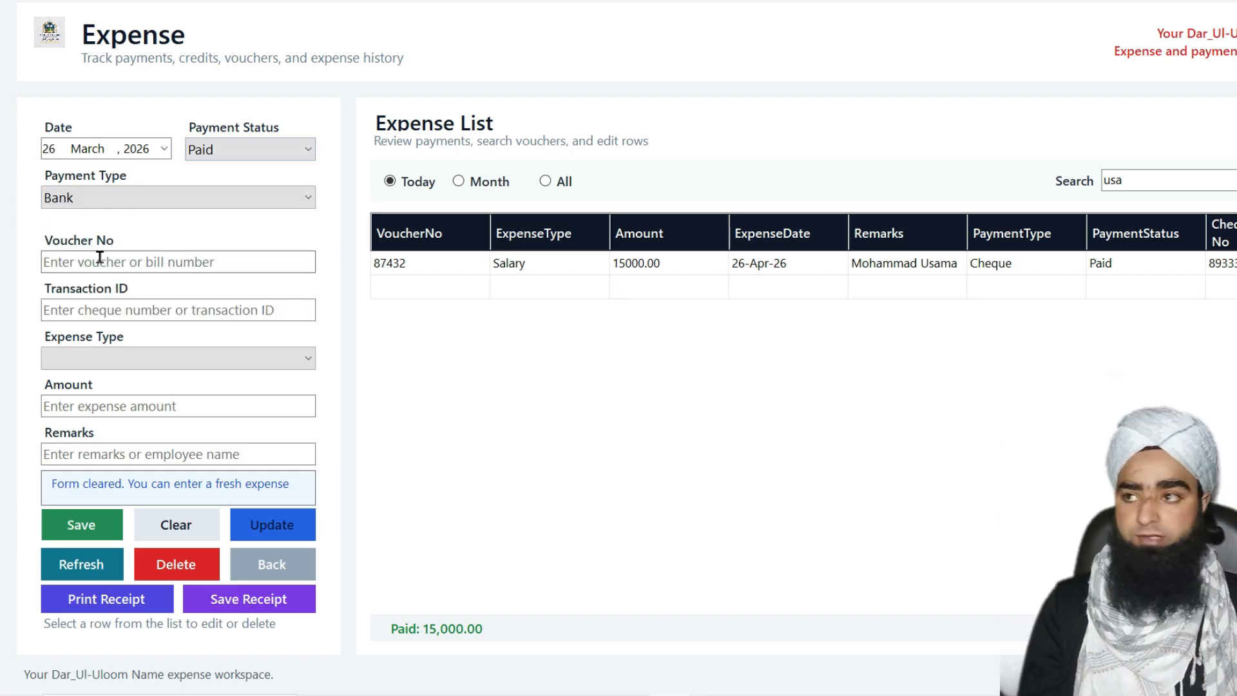
left_click(100, 258)
type("3453")
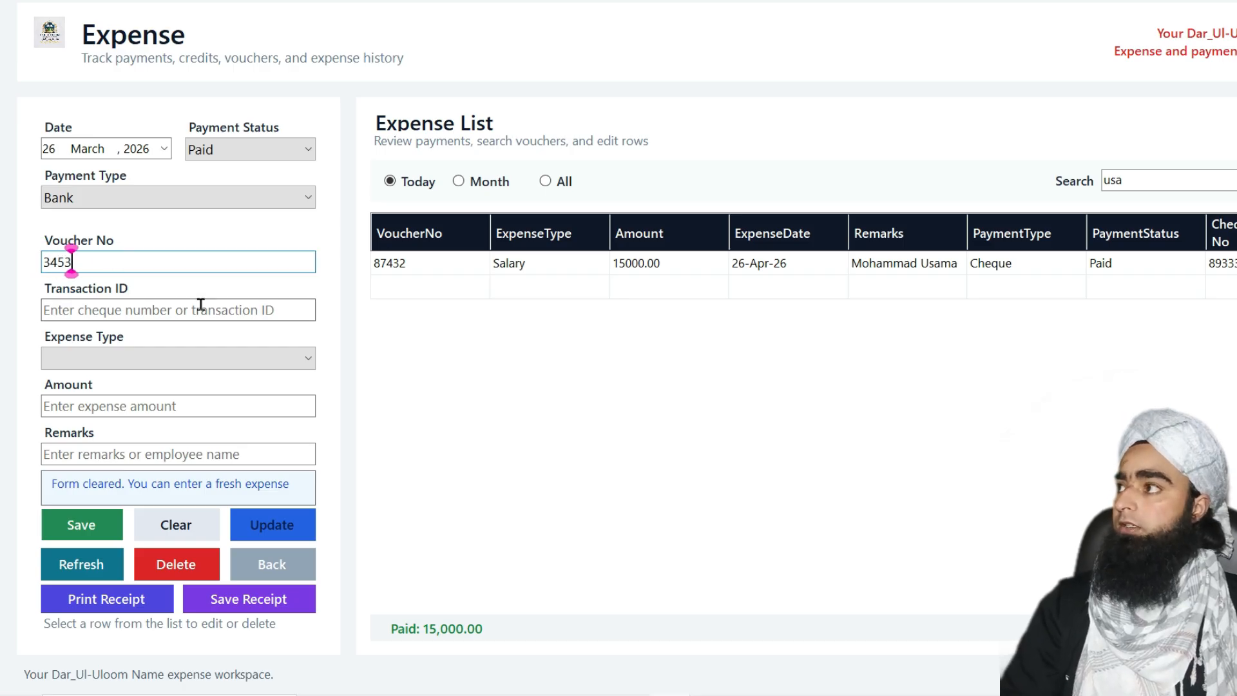
type("43")
left_click(193, 308)
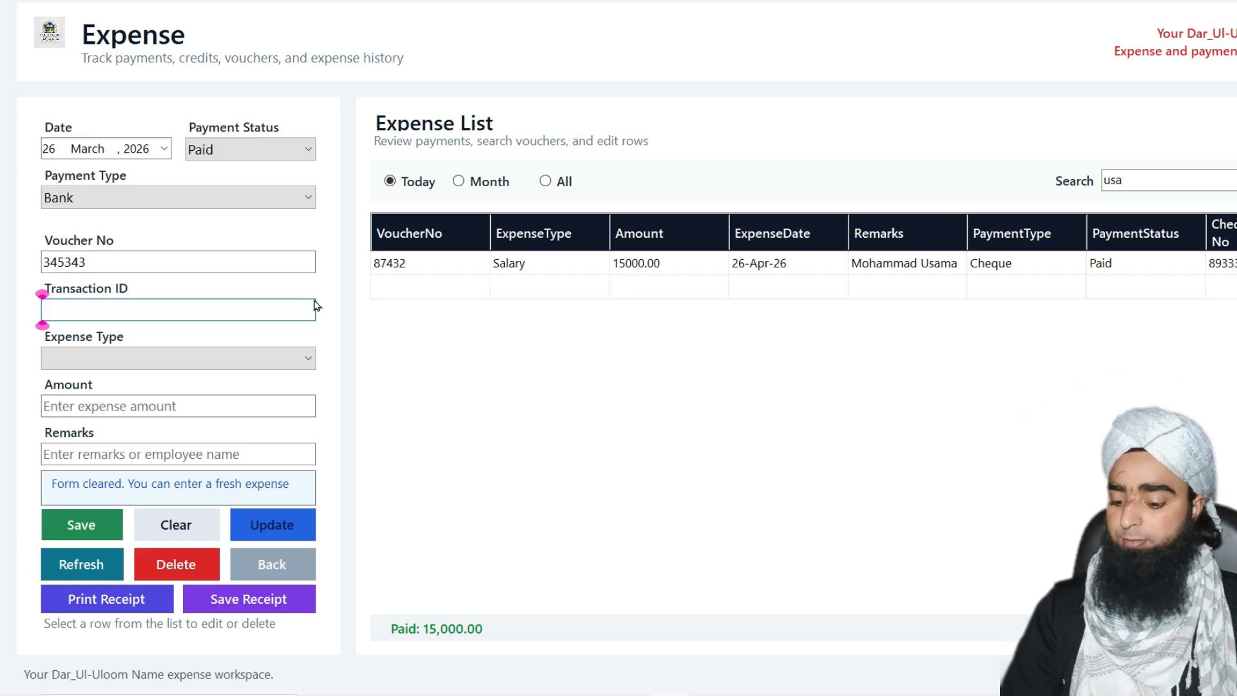
type("JHD")
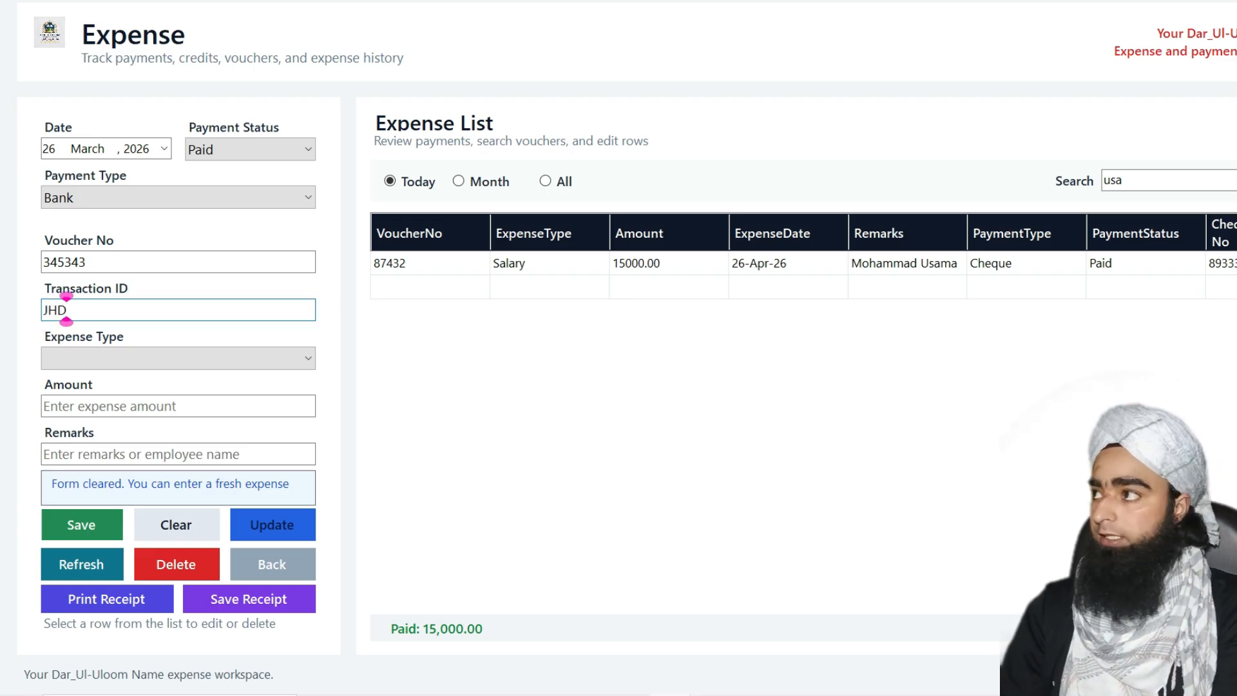
type("8578737")
Select Salary, enter amount 15000 with the employee's name as remark, and save
left_click(193, 357)
left_click(131, 382)
left_click(135, 405)
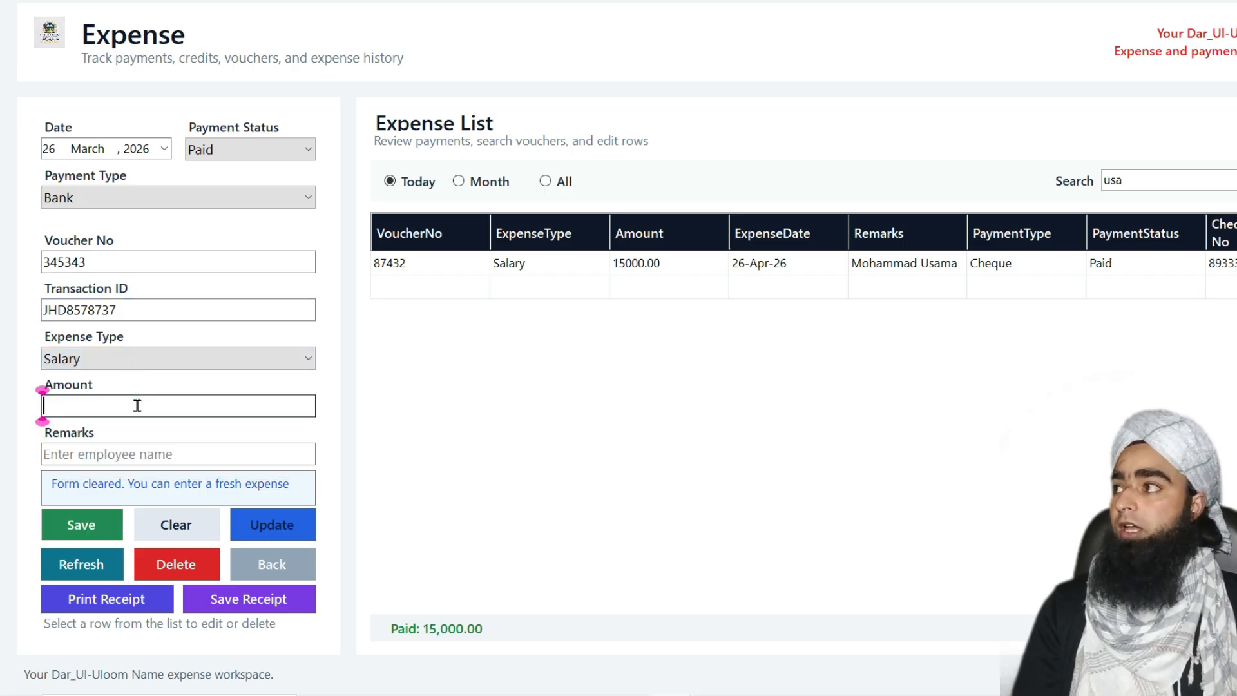
type("15000")
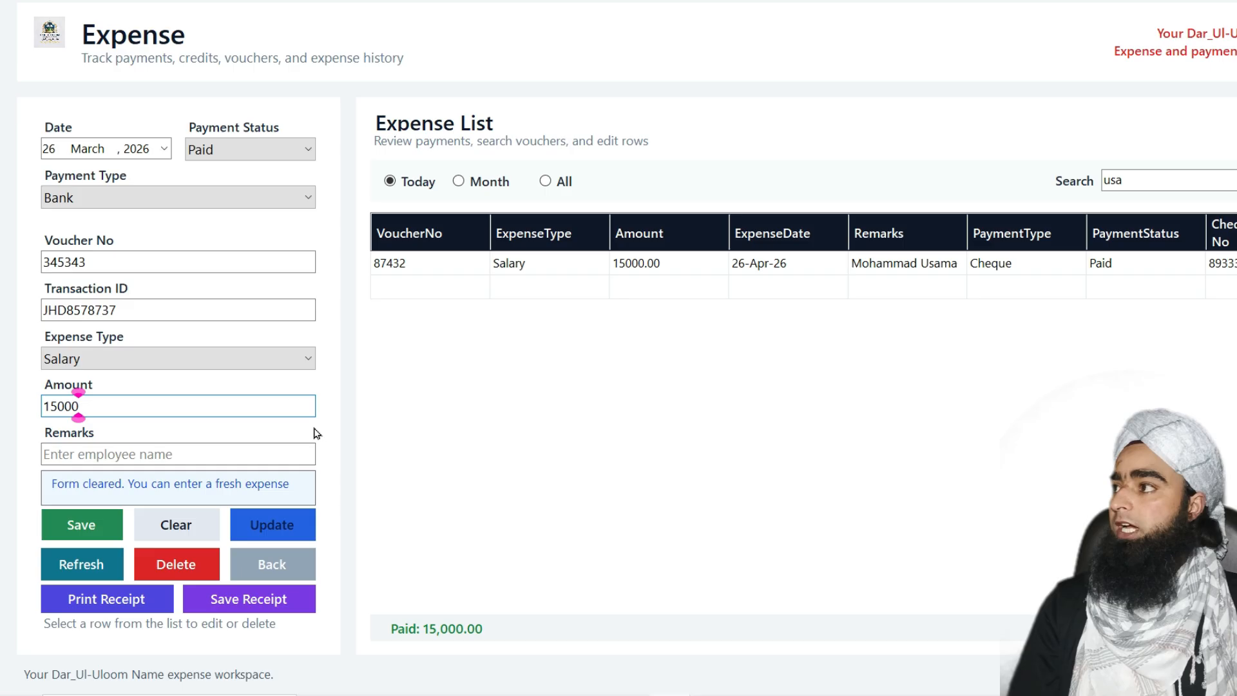
left_click(251, 451)
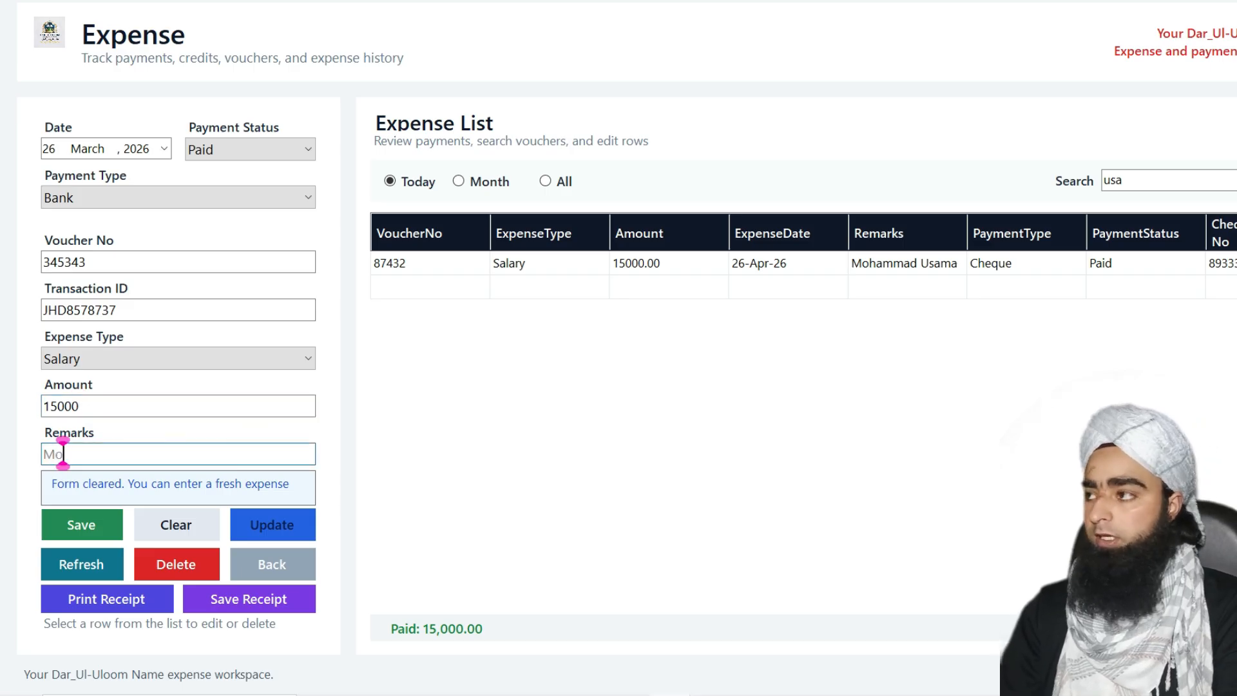
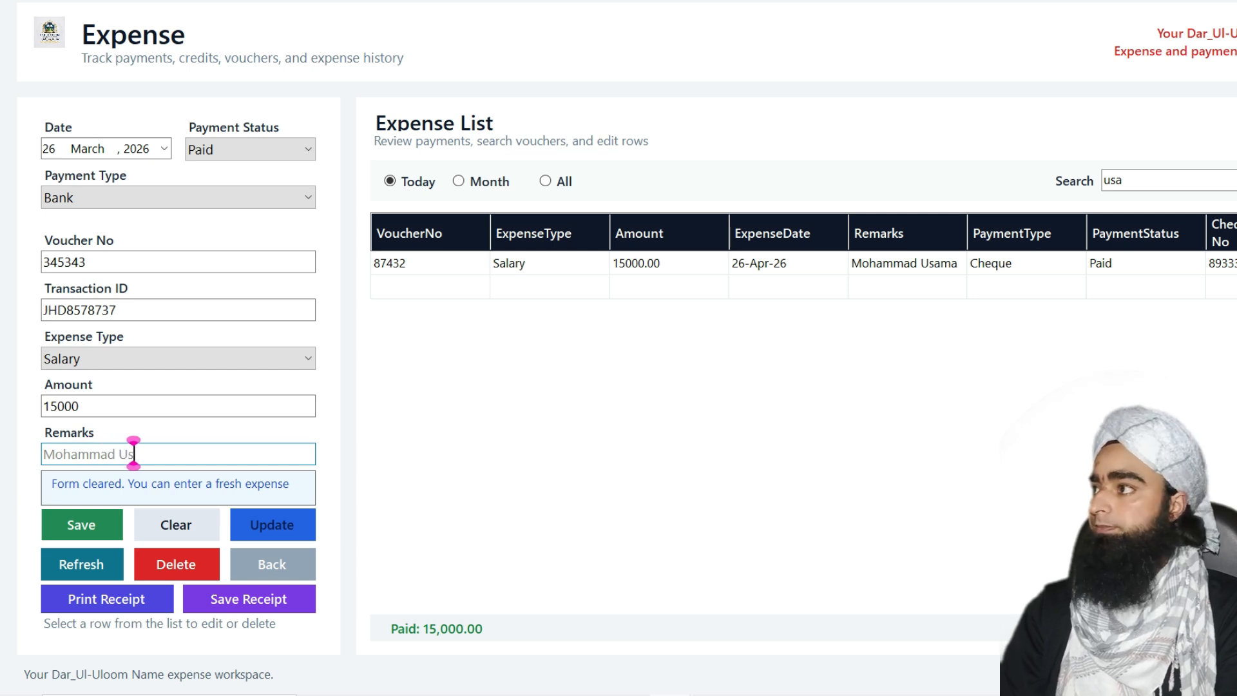
left_click(99, 528)
Dismiss the save confirmation, clear the form, and search the expenses for 'sal'
left_click(726, 396)
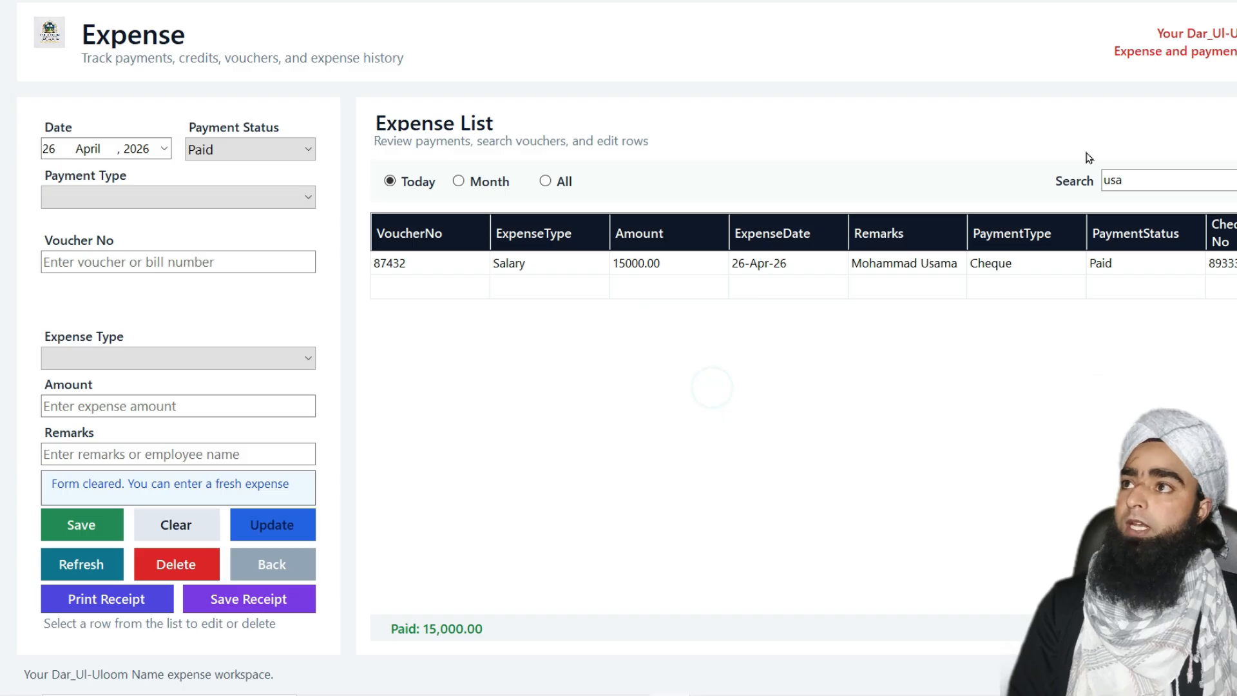
key("BackSpace")
key("BackSpace")
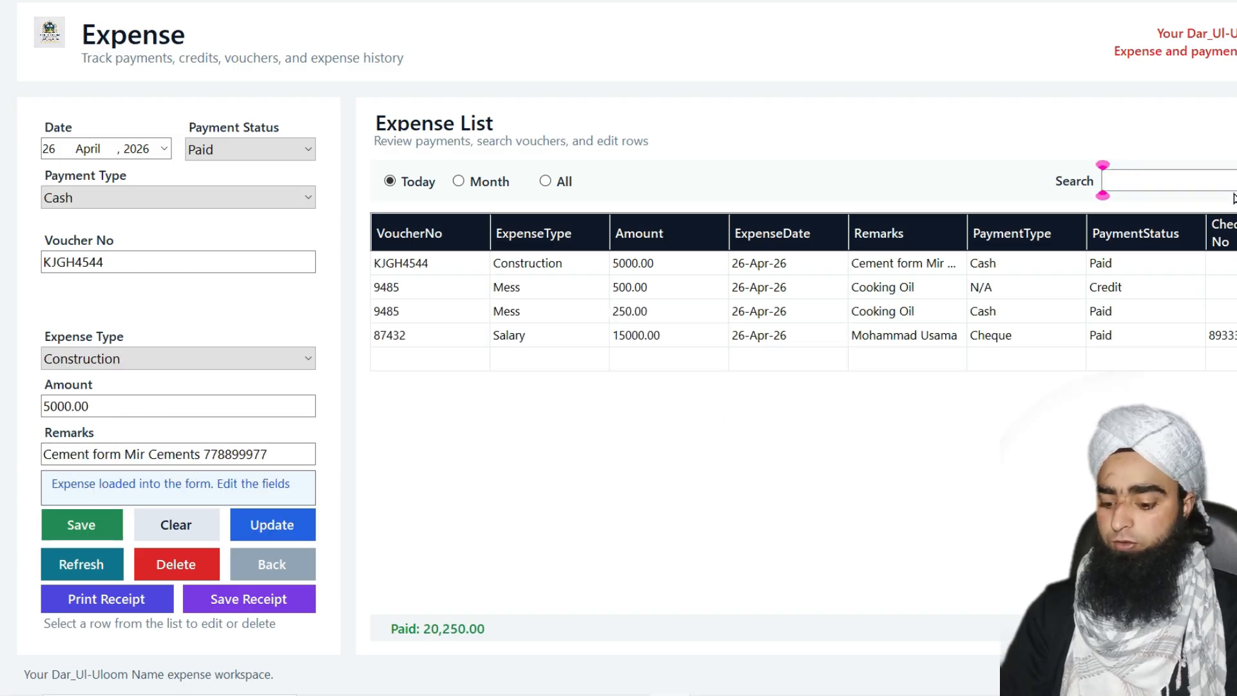
type("sa")
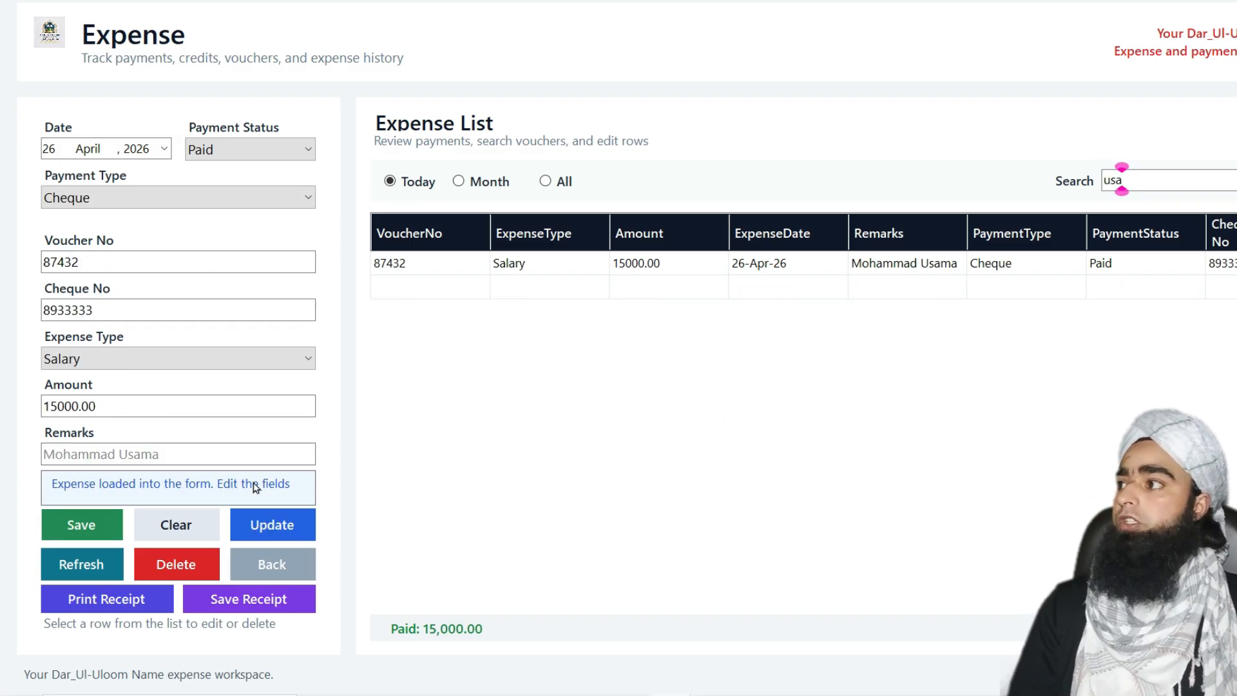
left_click(86, 575)
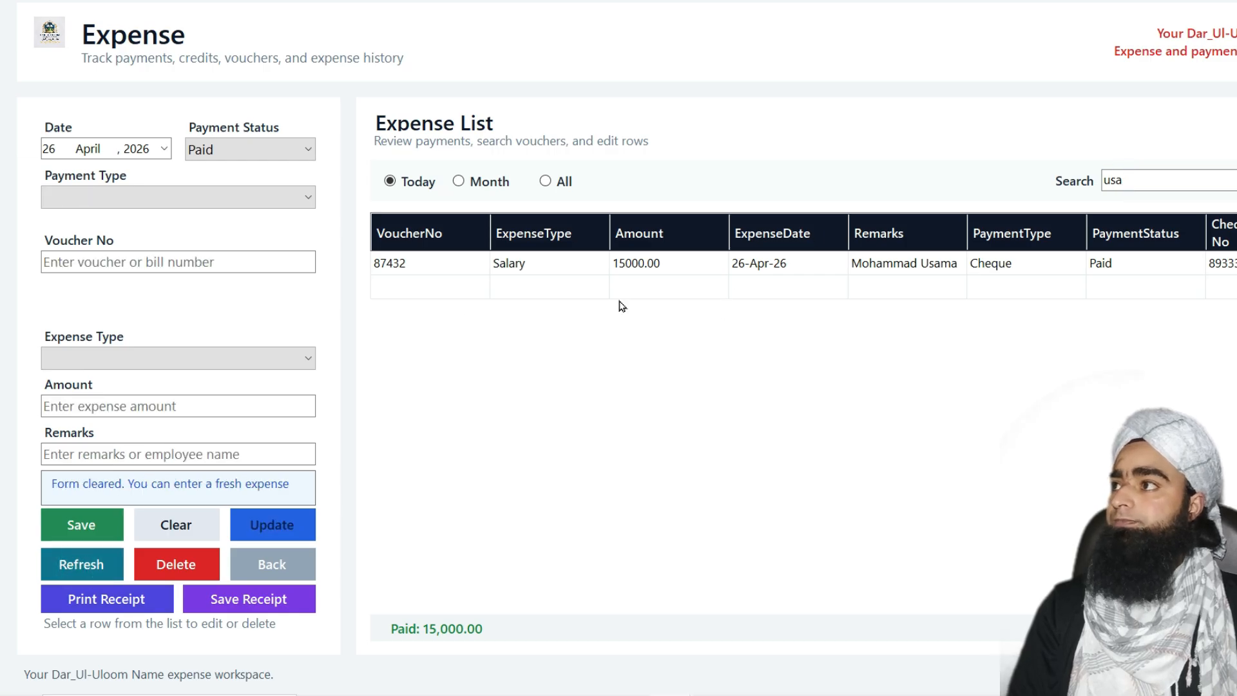
double_click(1161, 180)
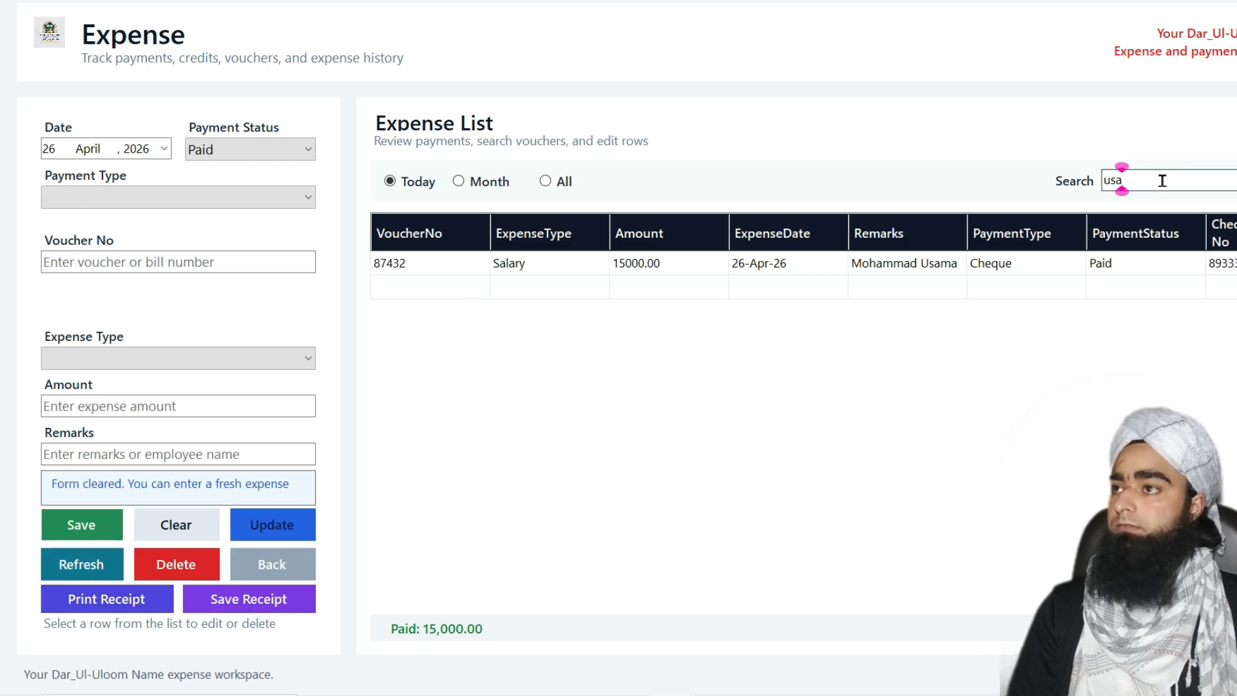
type("sal")
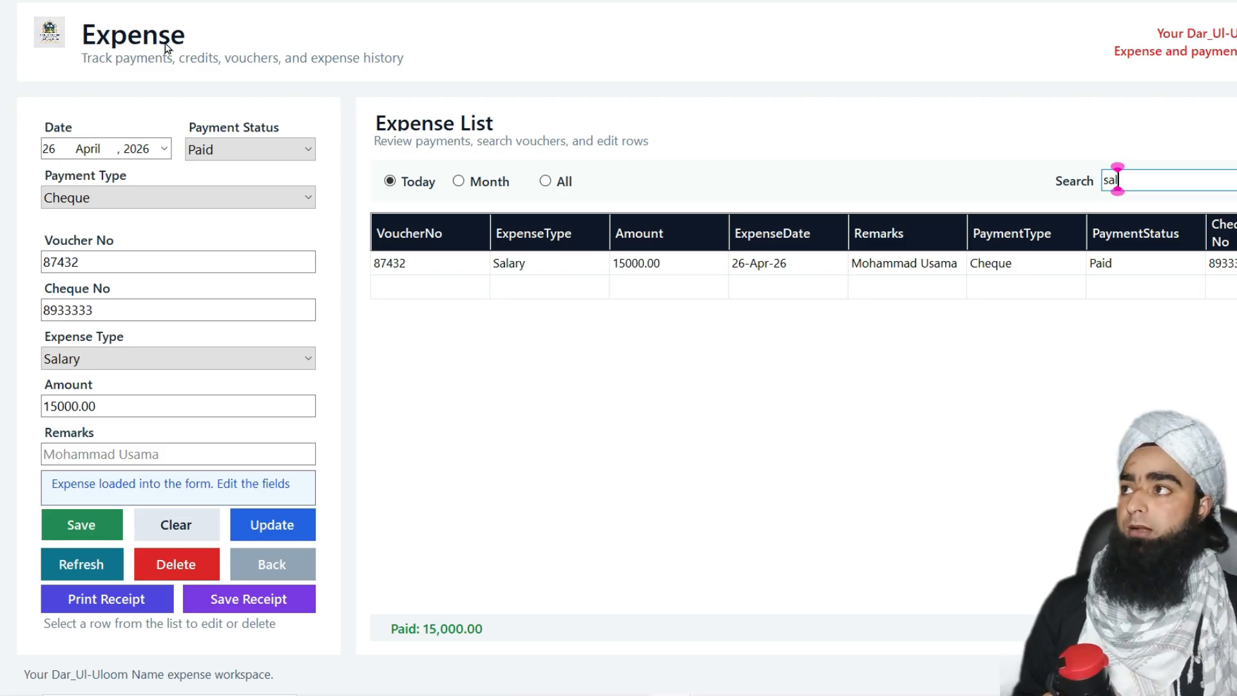
Show expenses from all dates and search by the employee's name, listing both 15000 payments
left_click(552, 183)
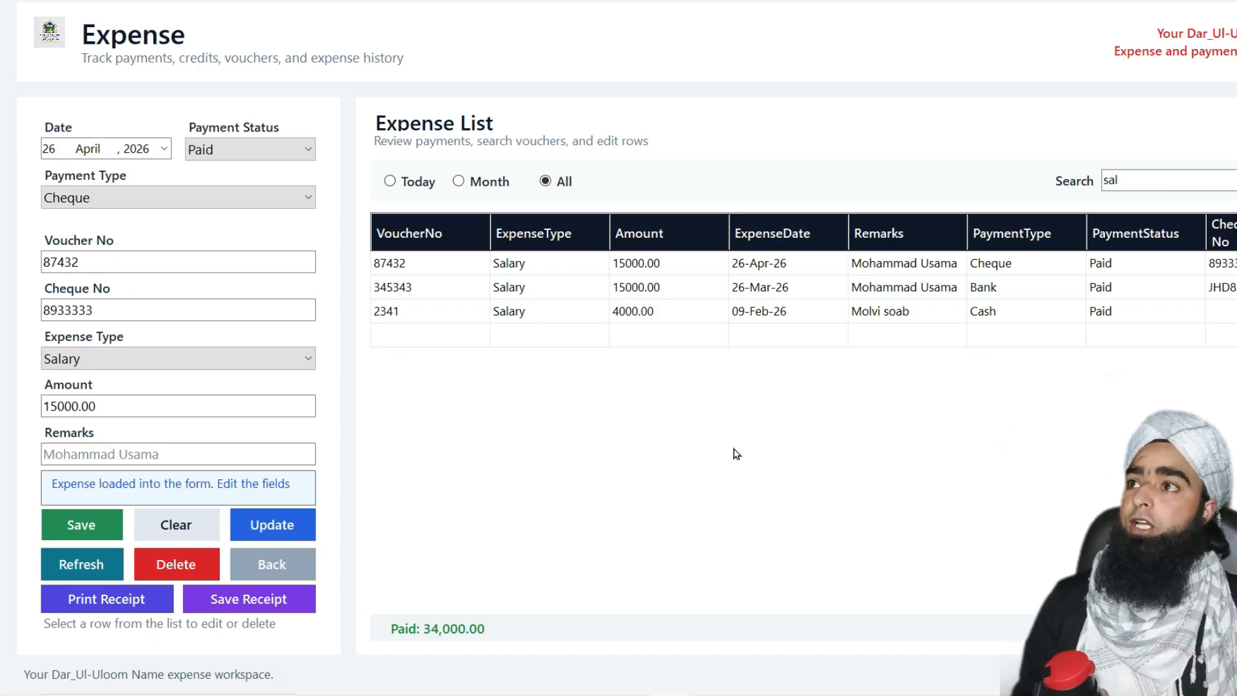
left_click(1124, 181)
key("BackSpace")
key("BackSpace")
key("BackSpace")
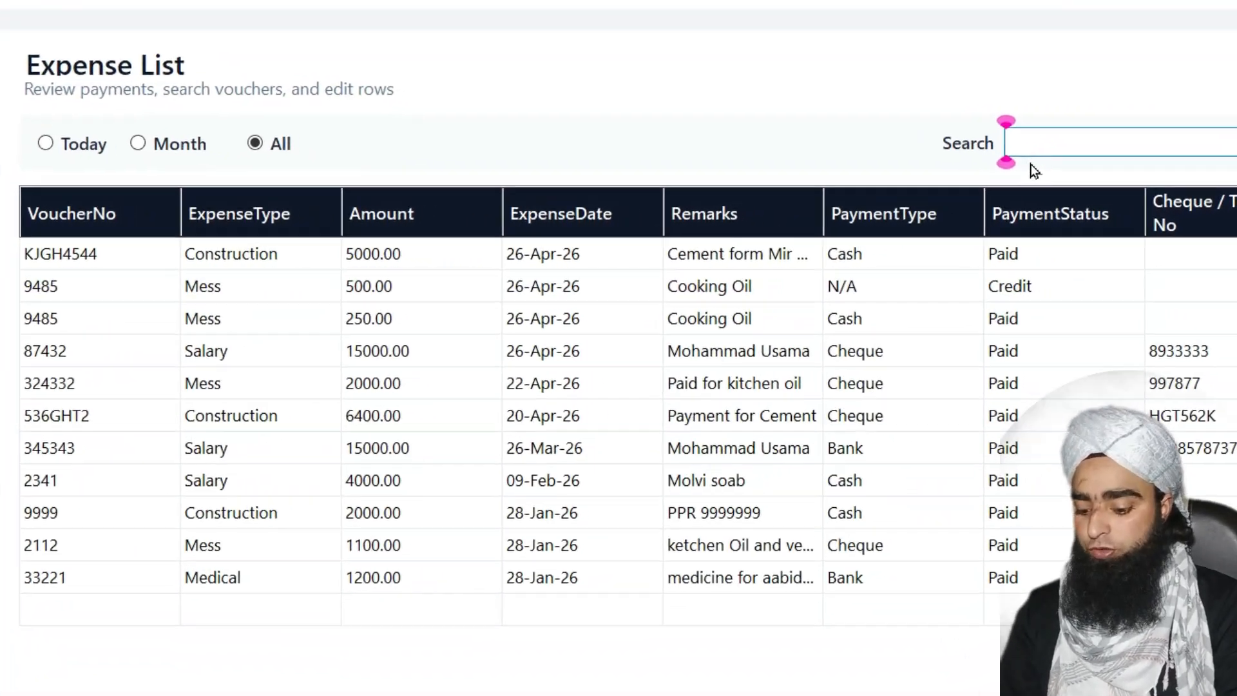
type("usama")
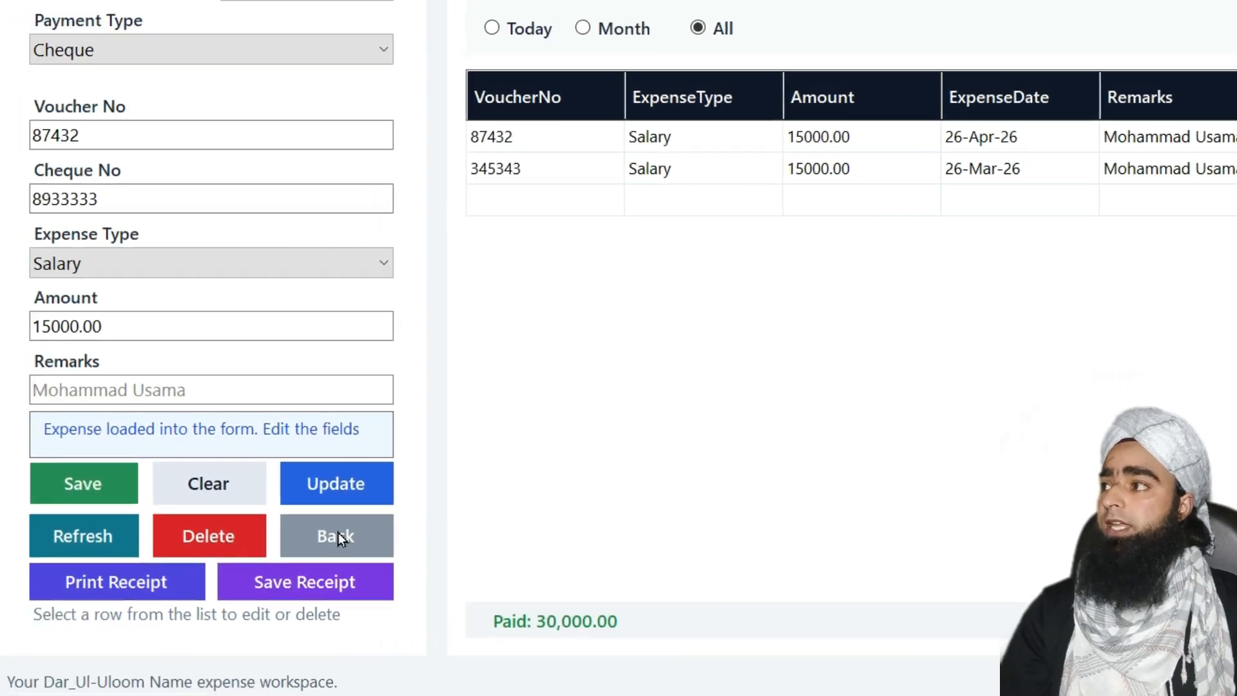
Leave the expense form, confirm closing it, and open View Statement on the dashboard
left_click(377, 539)
left_click(847, 335)
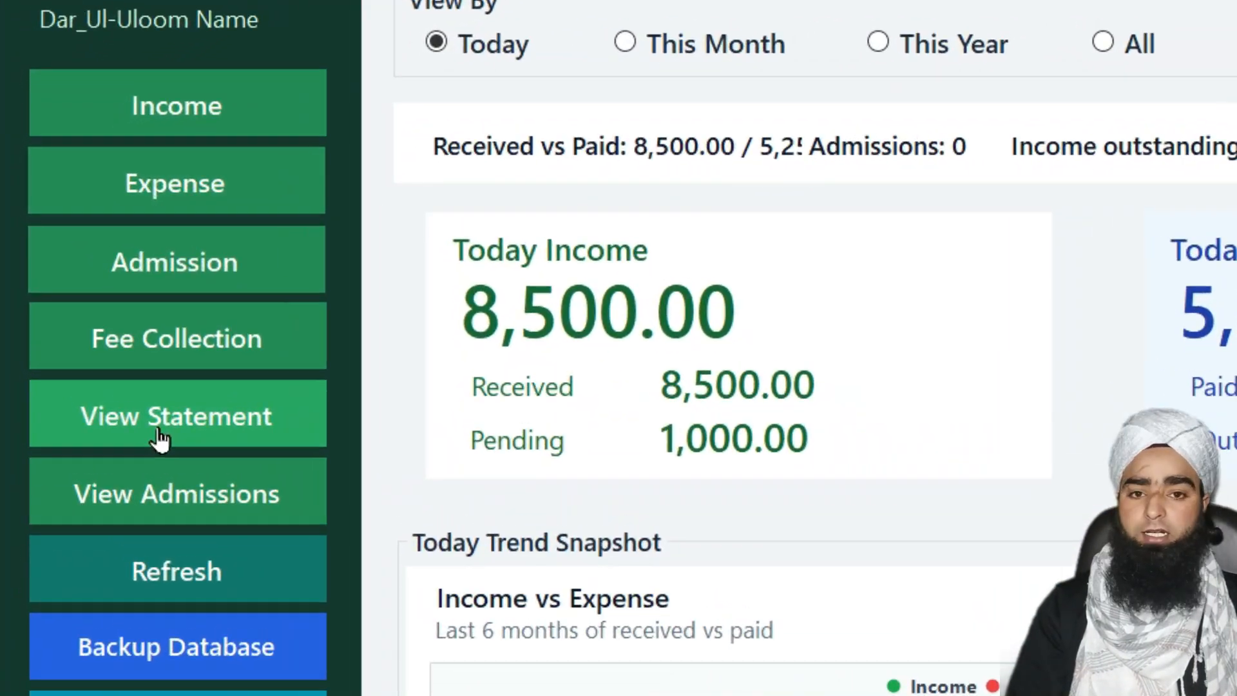
left_click(160, 438)
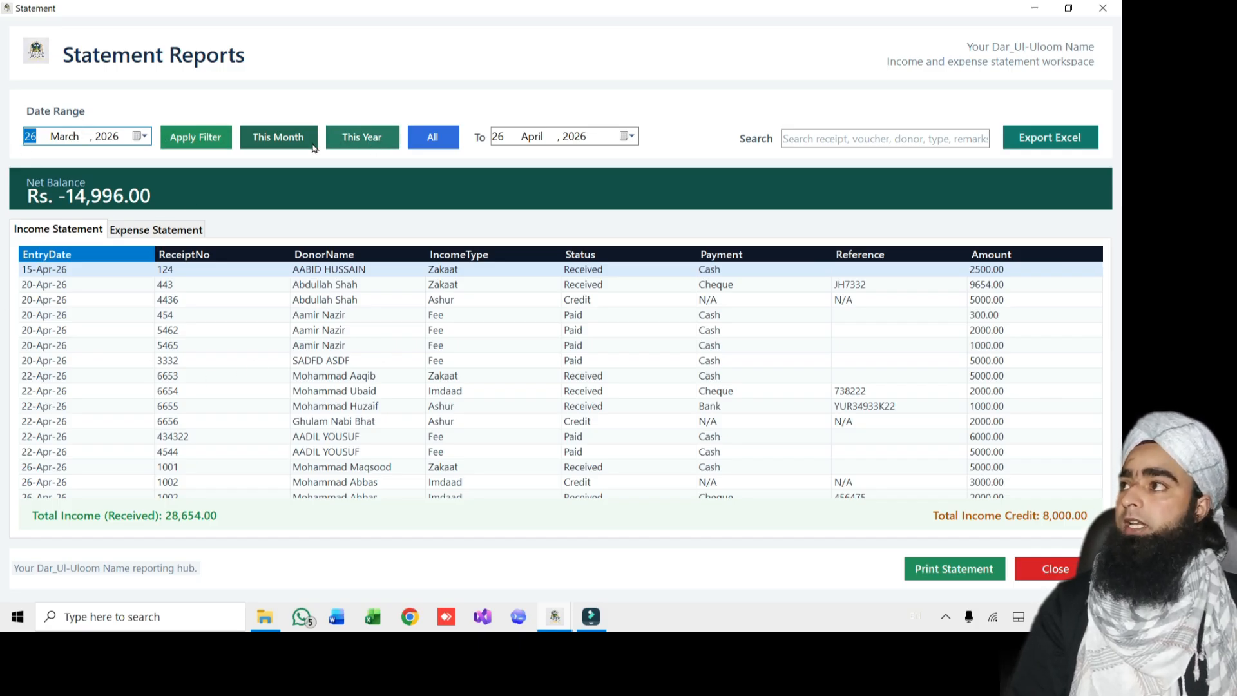
Compare This Year and This Month, settle on this month's statement, and open its print preview
left_click(349, 140)
left_click(349, 141)
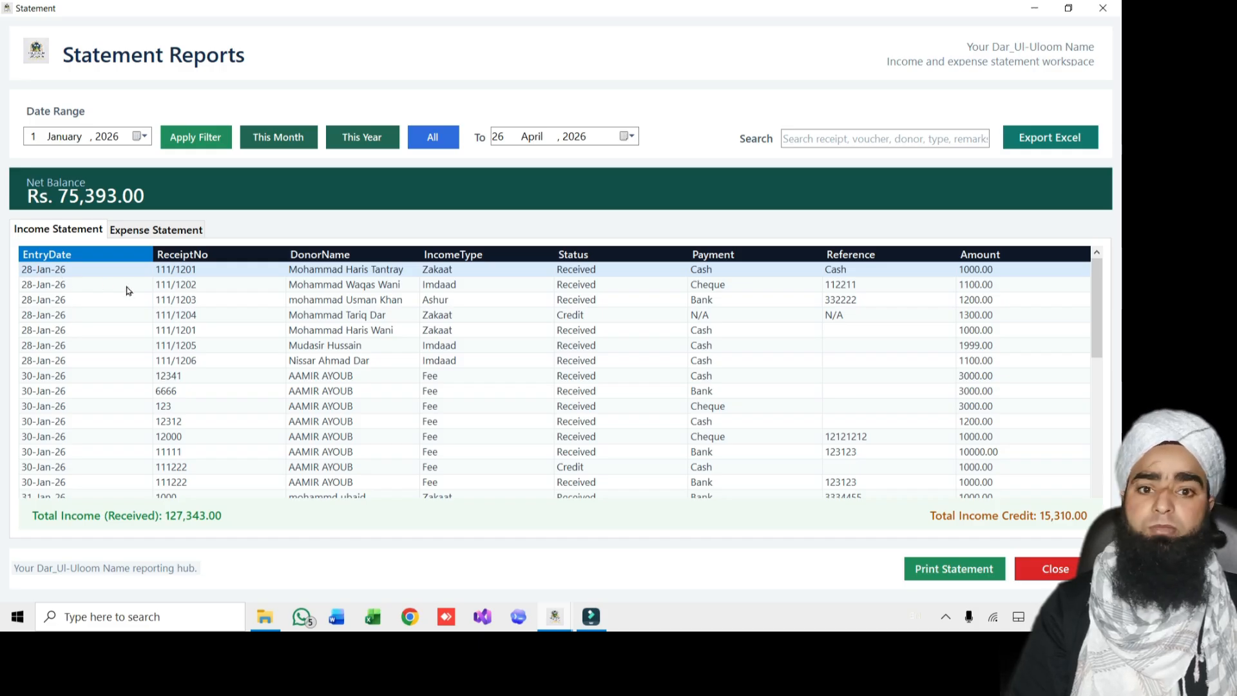
scroll(148, 315, "down", 15)
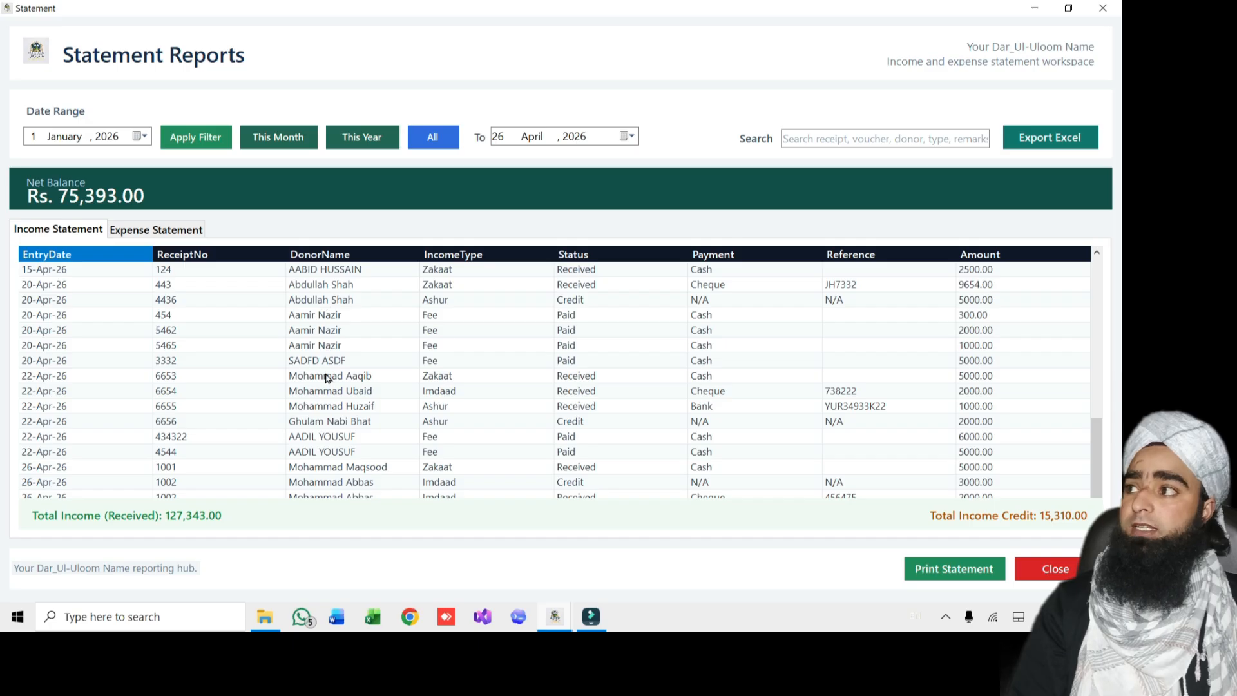
left_click(277, 138)
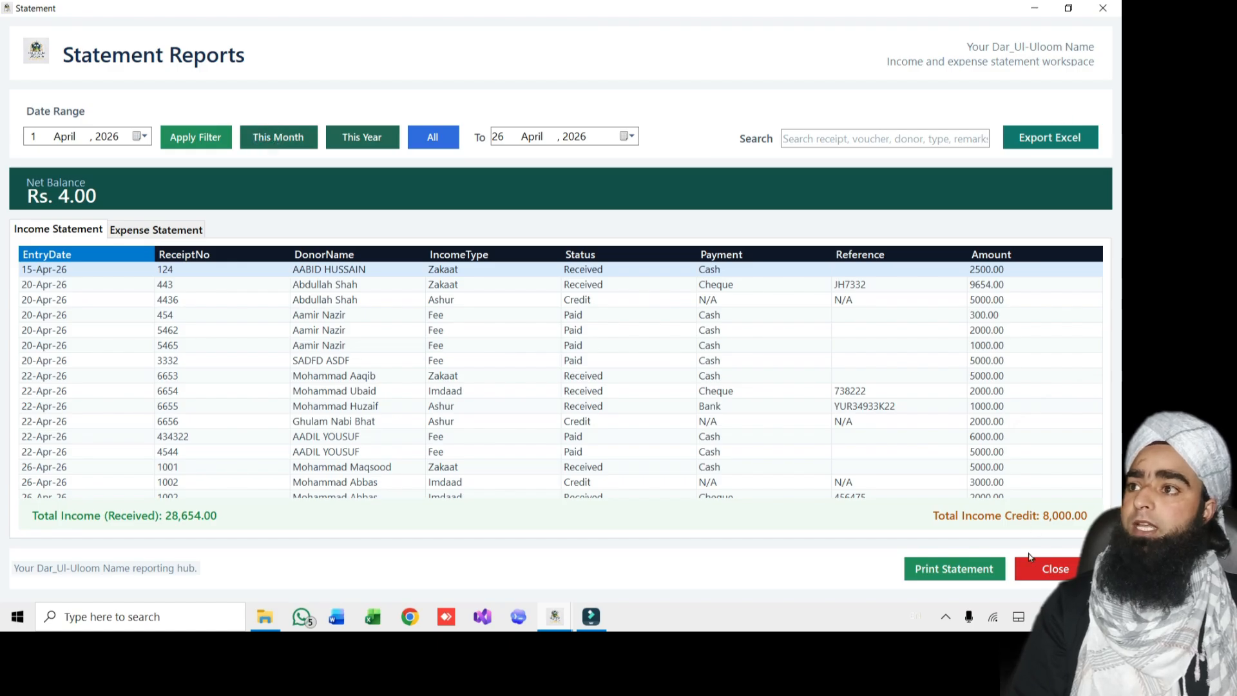
left_click(959, 565)
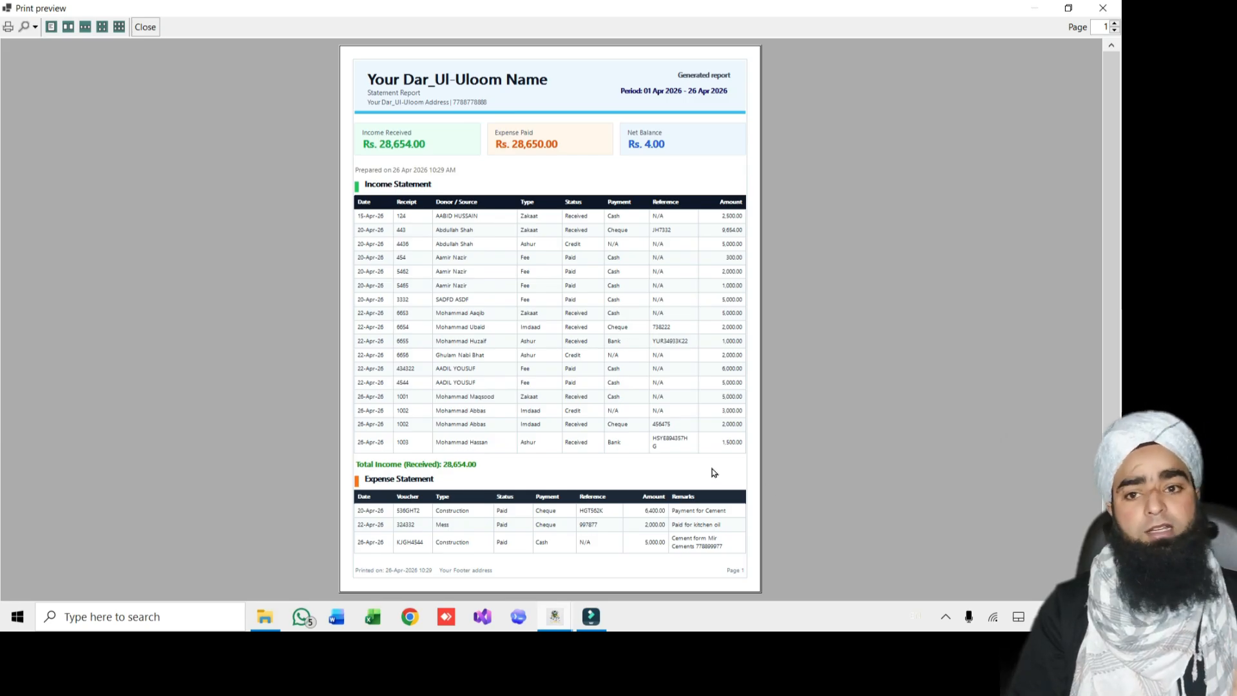
Print the April statement to PDF as statement 1.pdf, overwriting the existing file
left_click(8, 26)
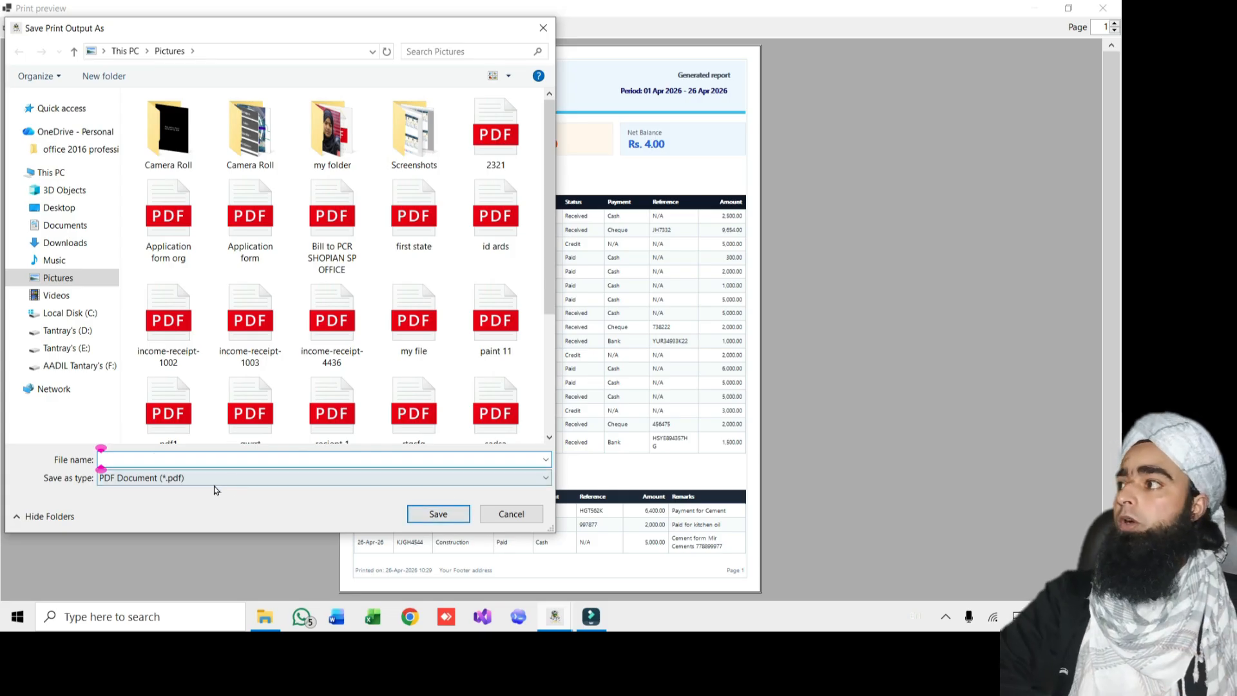
type("stat")
key("Down")
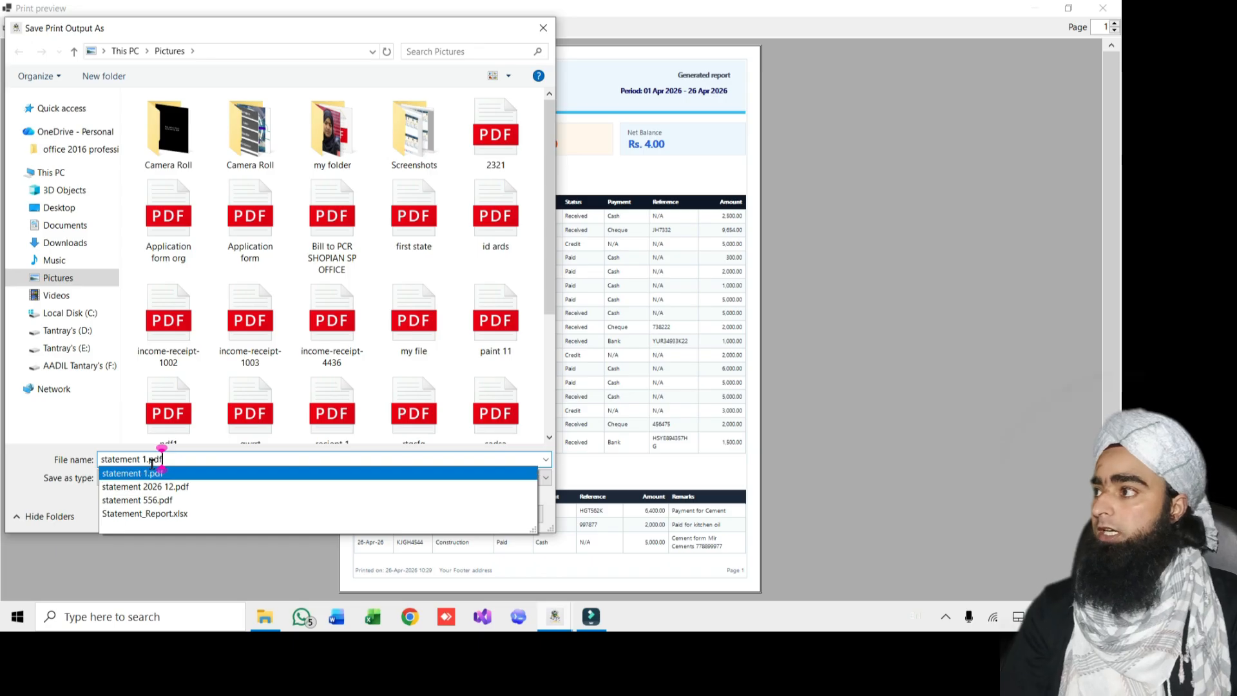
left_click(364, 478)
key("Return")
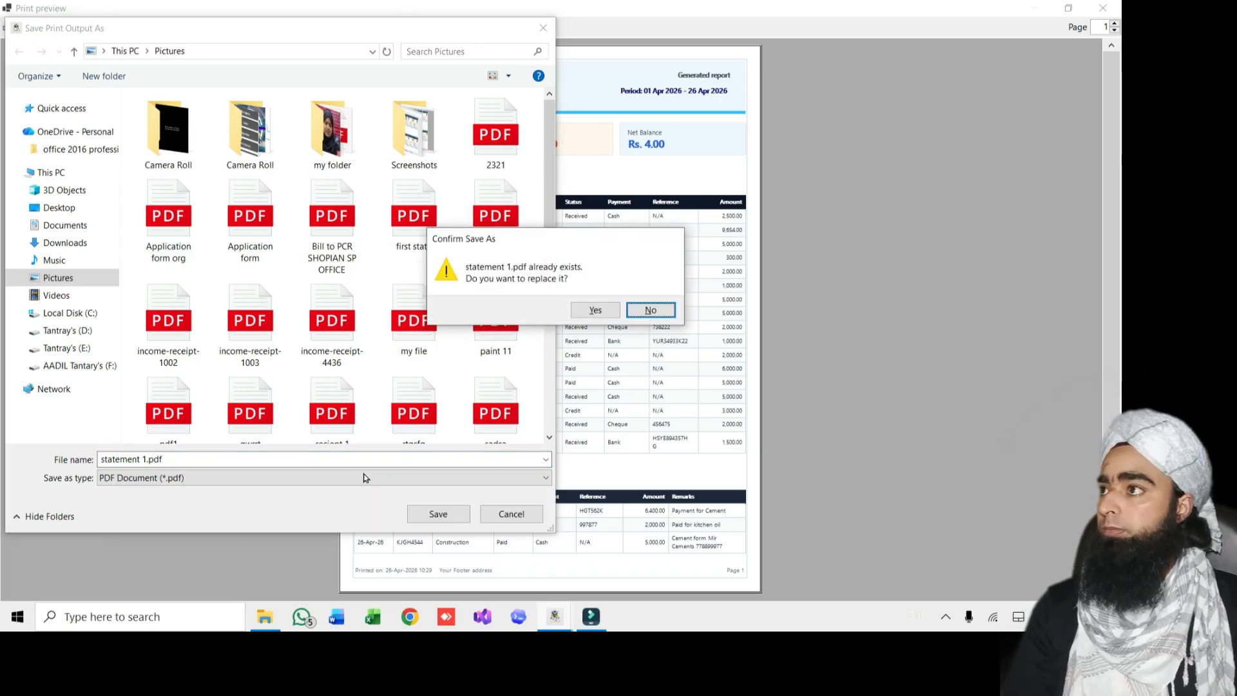
left_click(594, 311)
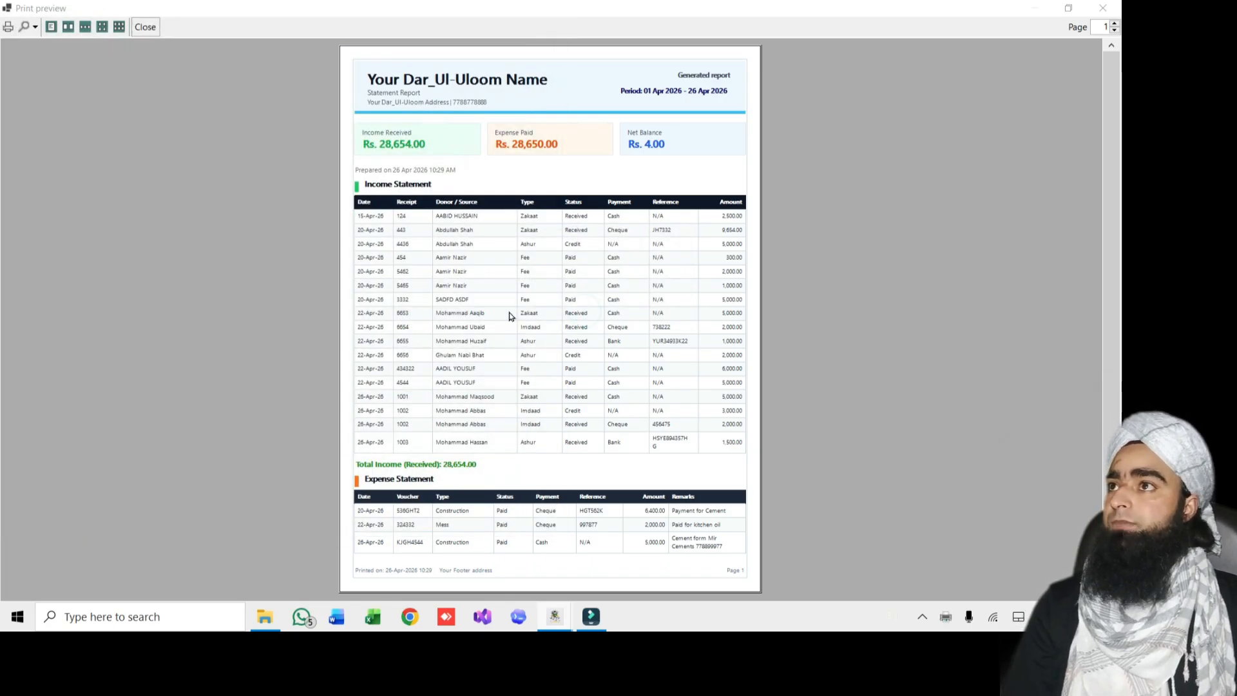
Open statement 1.pdf from File Explorer and view it in Edge
left_click(278, 621)
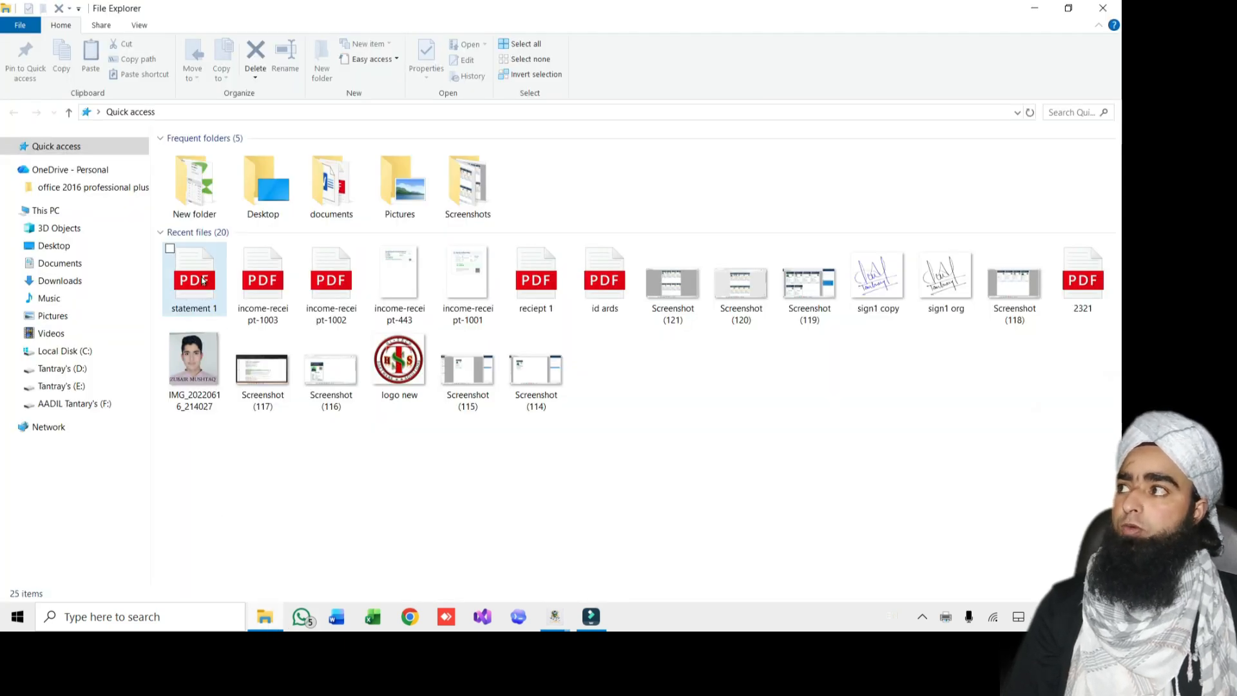
double_click(174, 284)
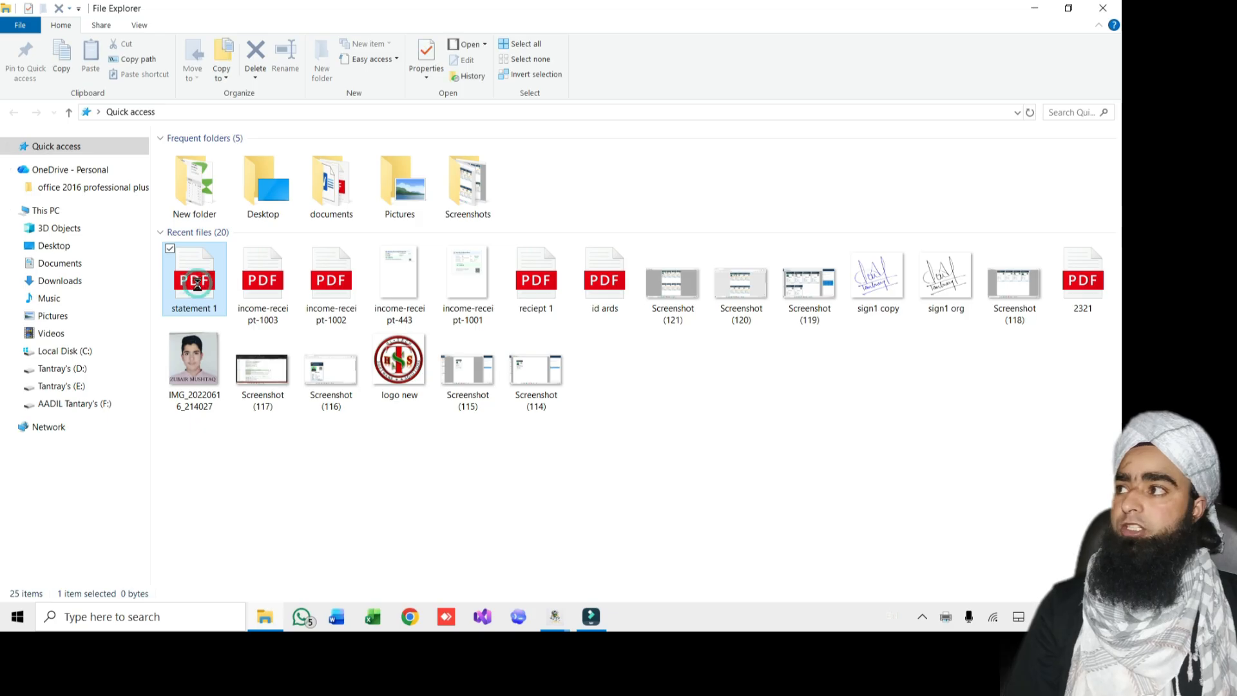
left_click(630, 621)
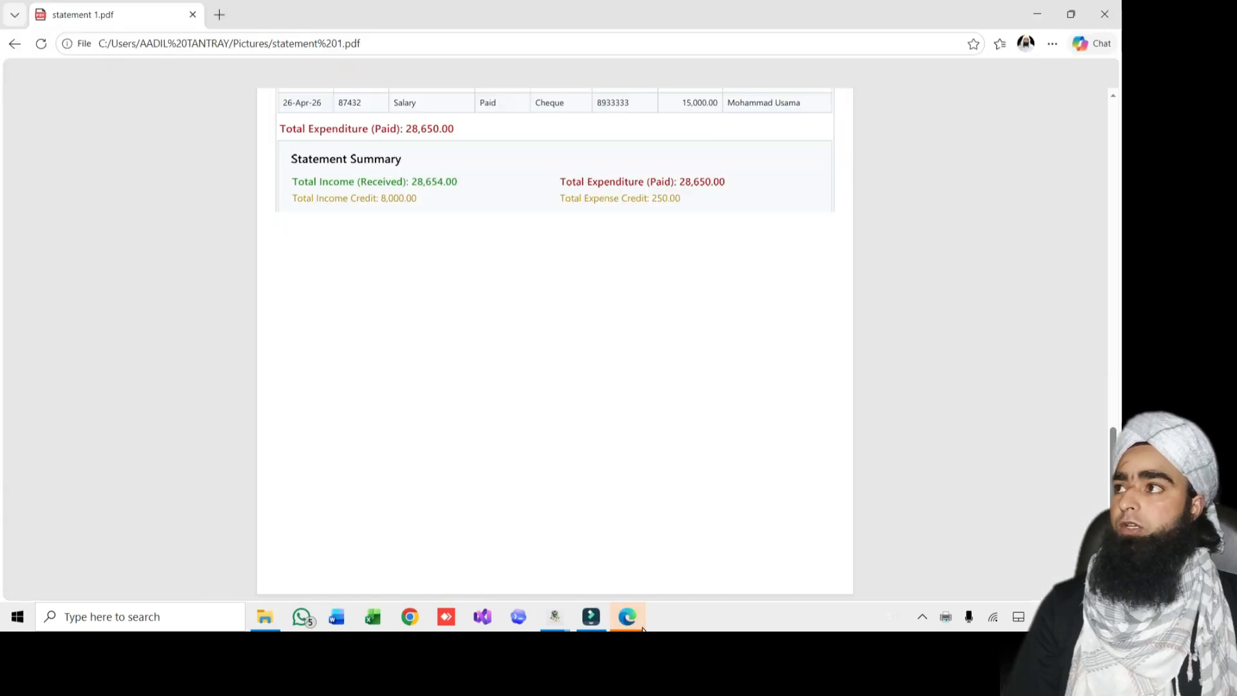
scroll(560, 396, "up", 5)
scroll(559, 397, "up", 8)
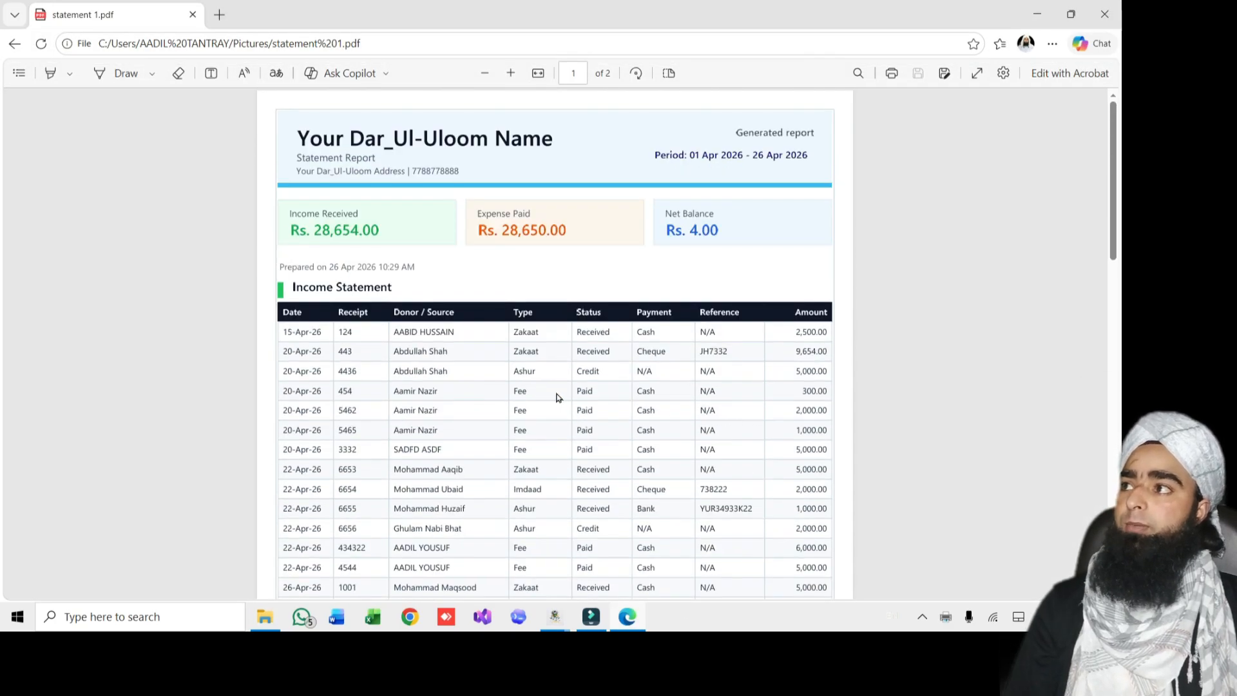
scroll(559, 397, "up", 4)
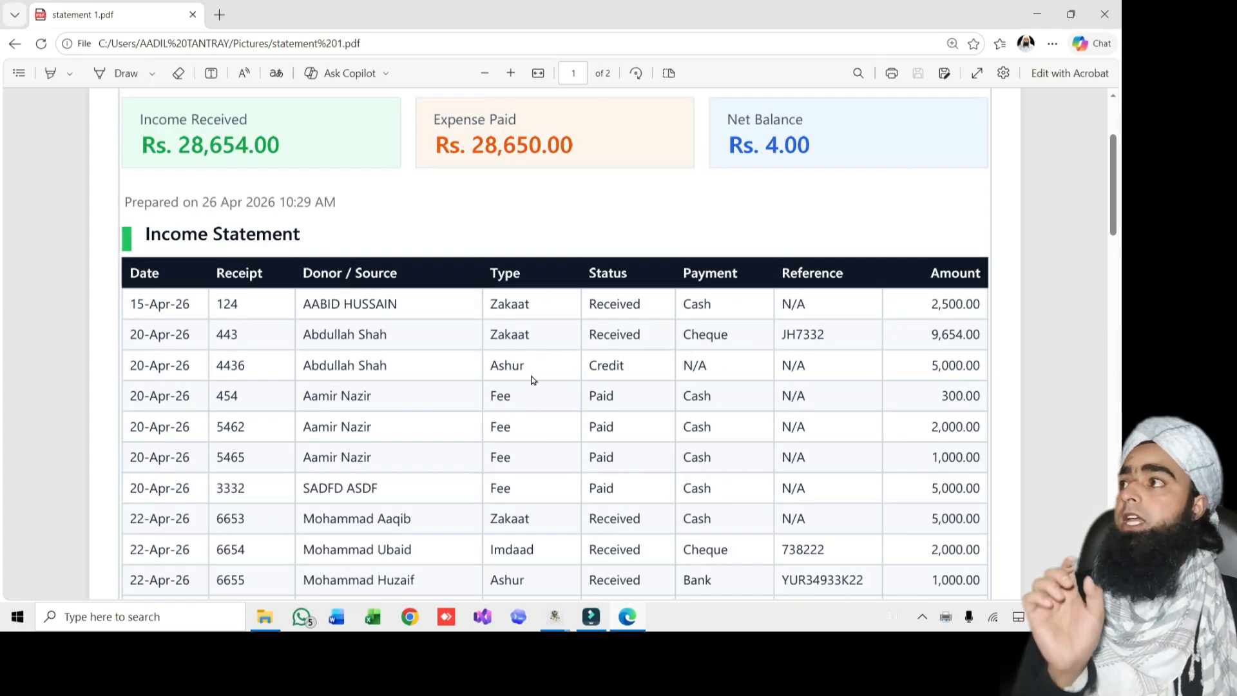
scroll(408, 362, "up", 3)
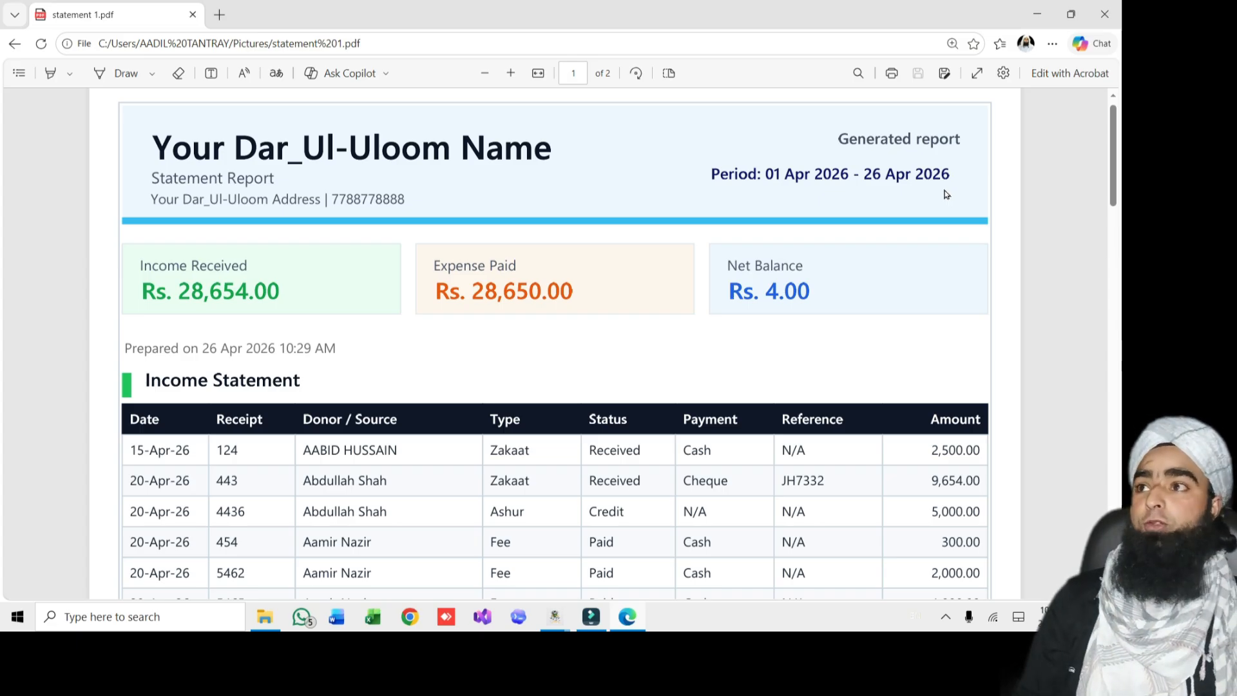
Scroll through both pages of the statement PDF, then switch to File Explorer
scroll(447, 386, "down", 15)
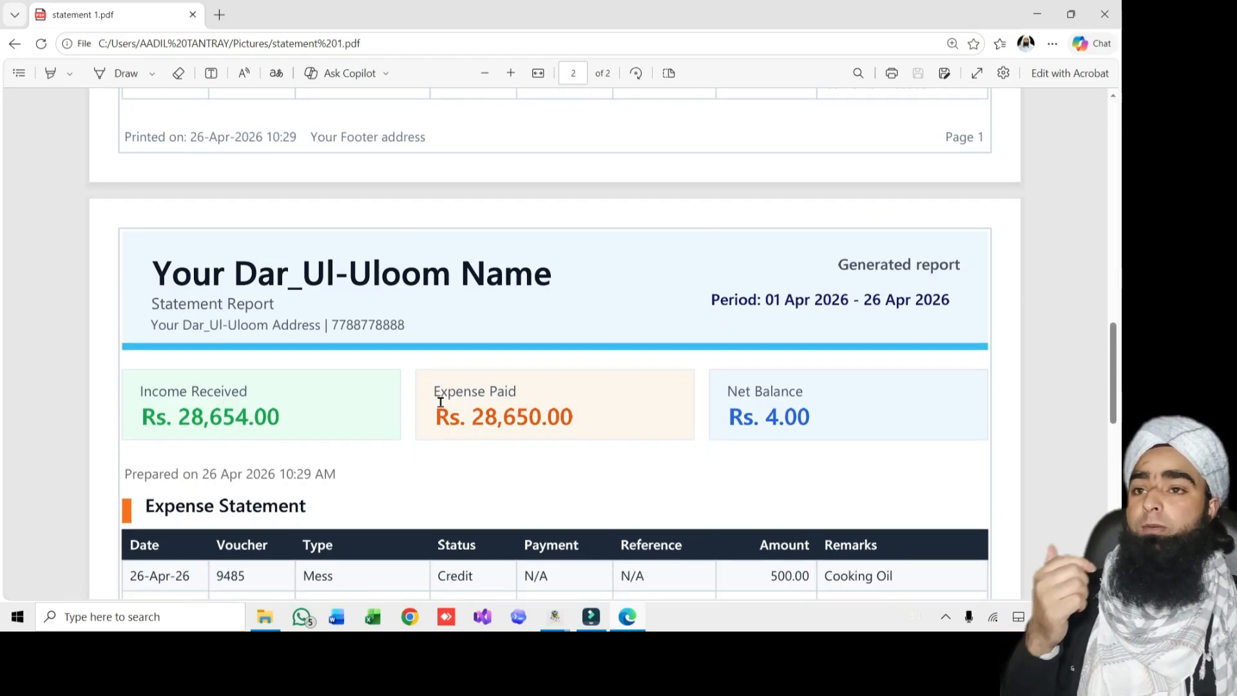
scroll(464, 426, "up", 5)
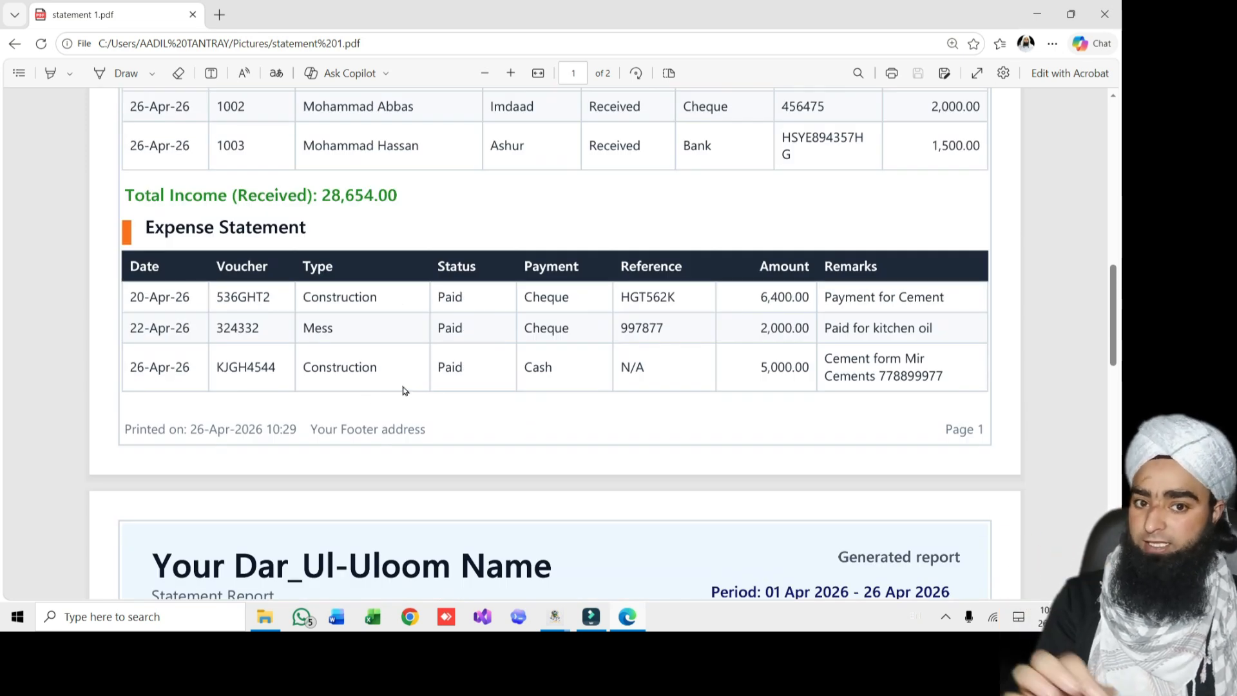
scroll(404, 391, "down", 6)
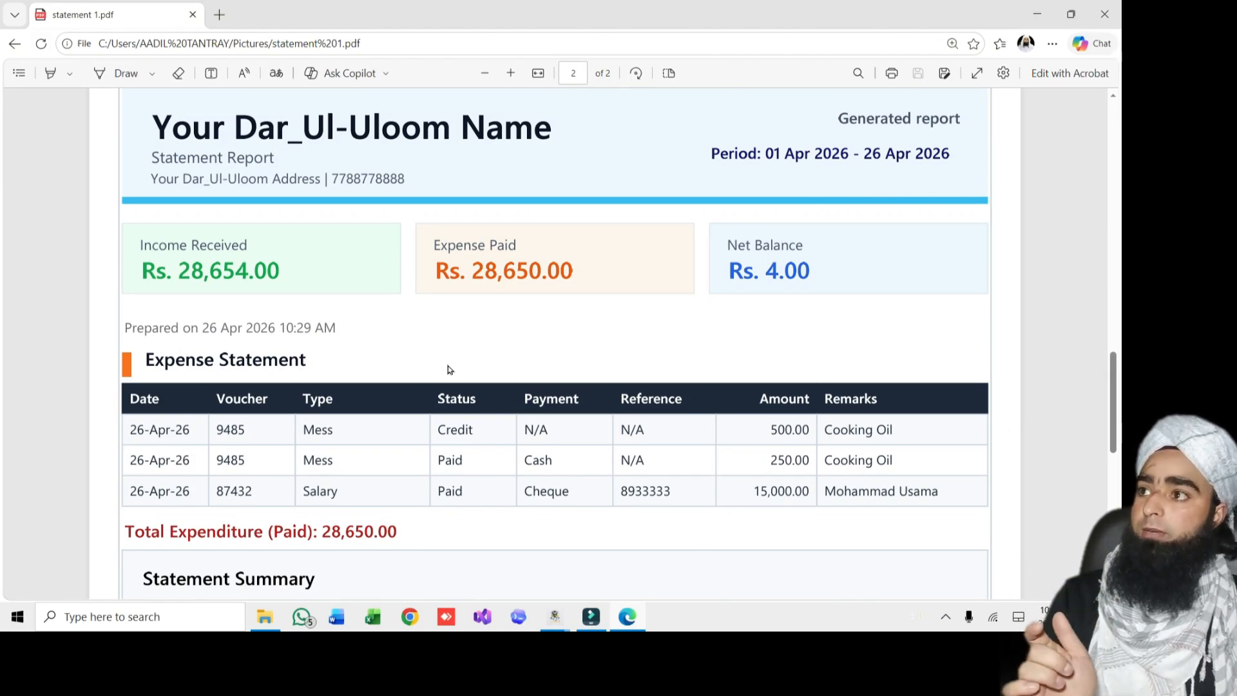
scroll(483, 368, "up", 7)
scroll(484, 369, "up", 10)
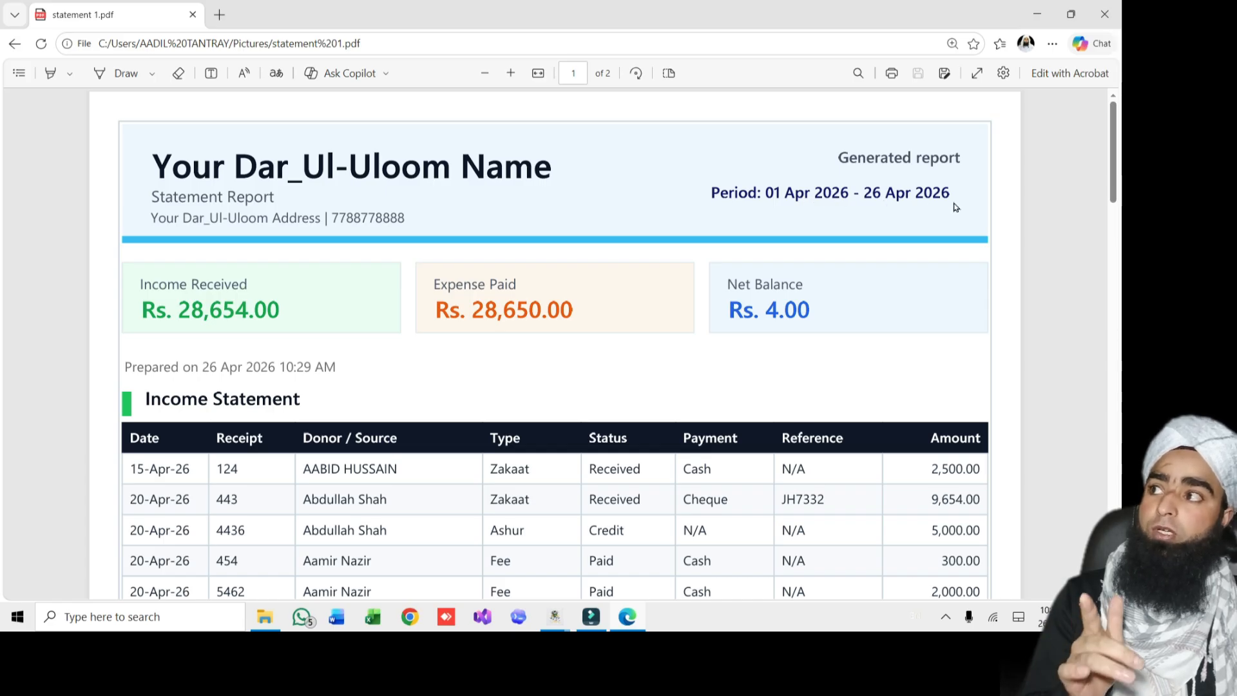
scroll(534, 310, "down", 5)
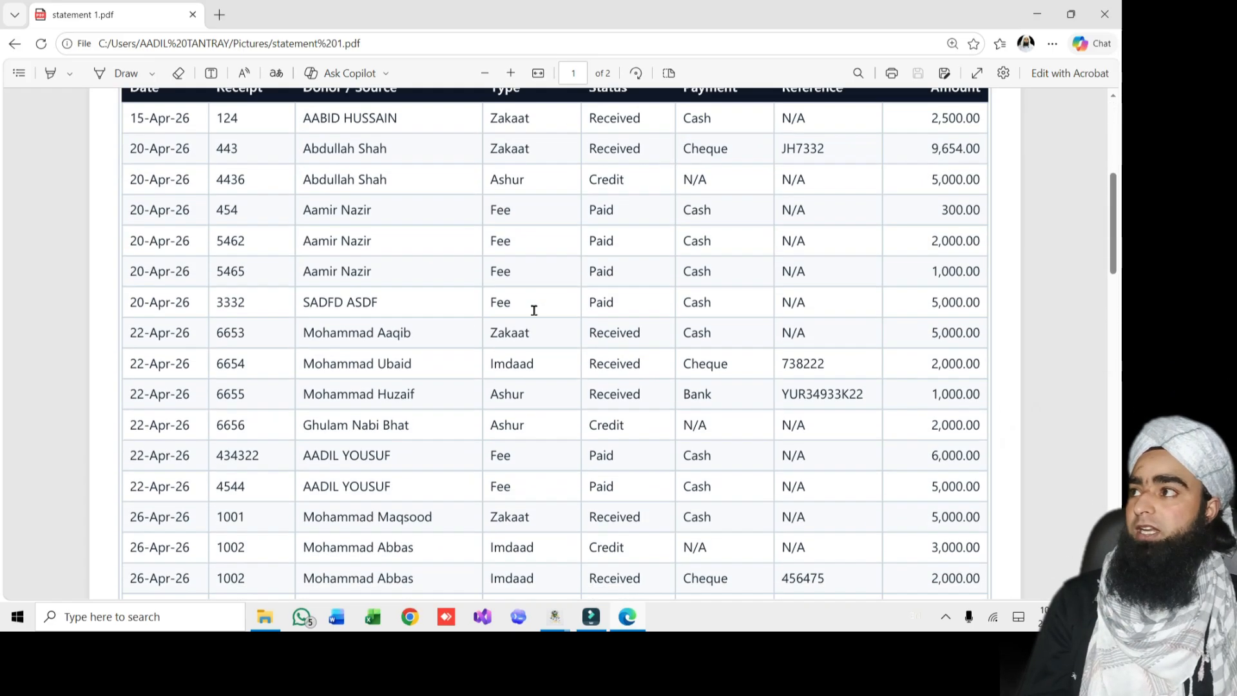
scroll(534, 310, "up", 5)
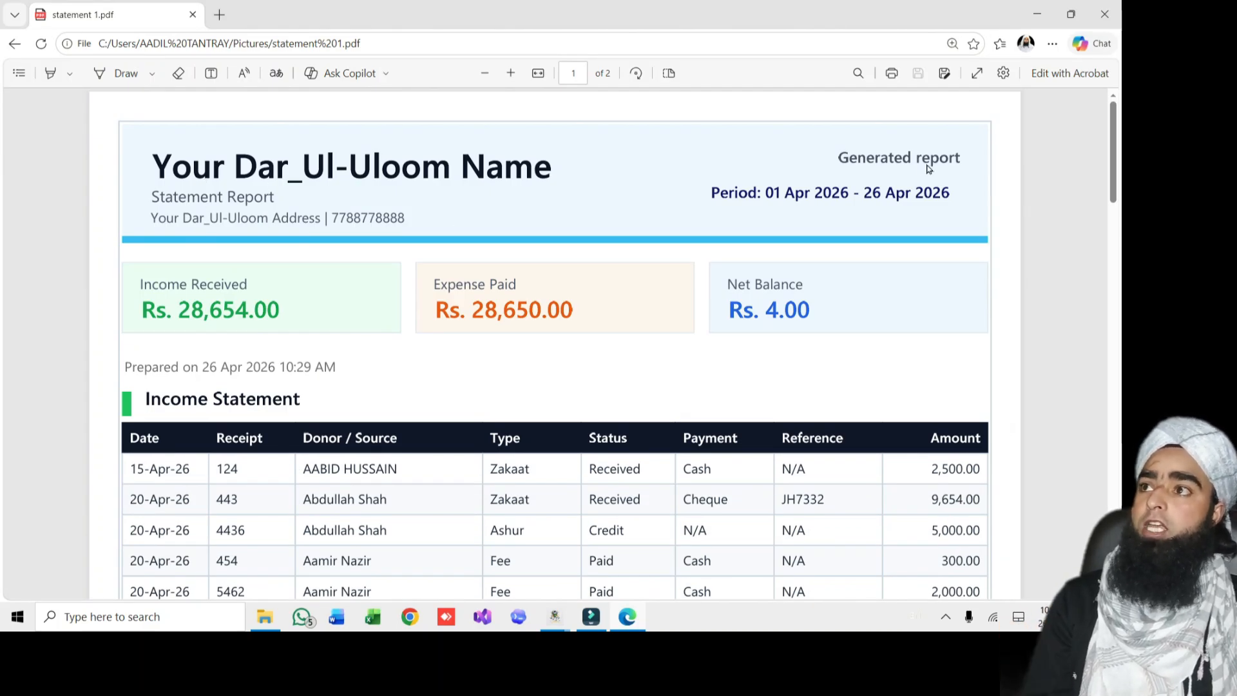
scroll(600, 311, "down", 3)
scroll(583, 323, "down", 12)
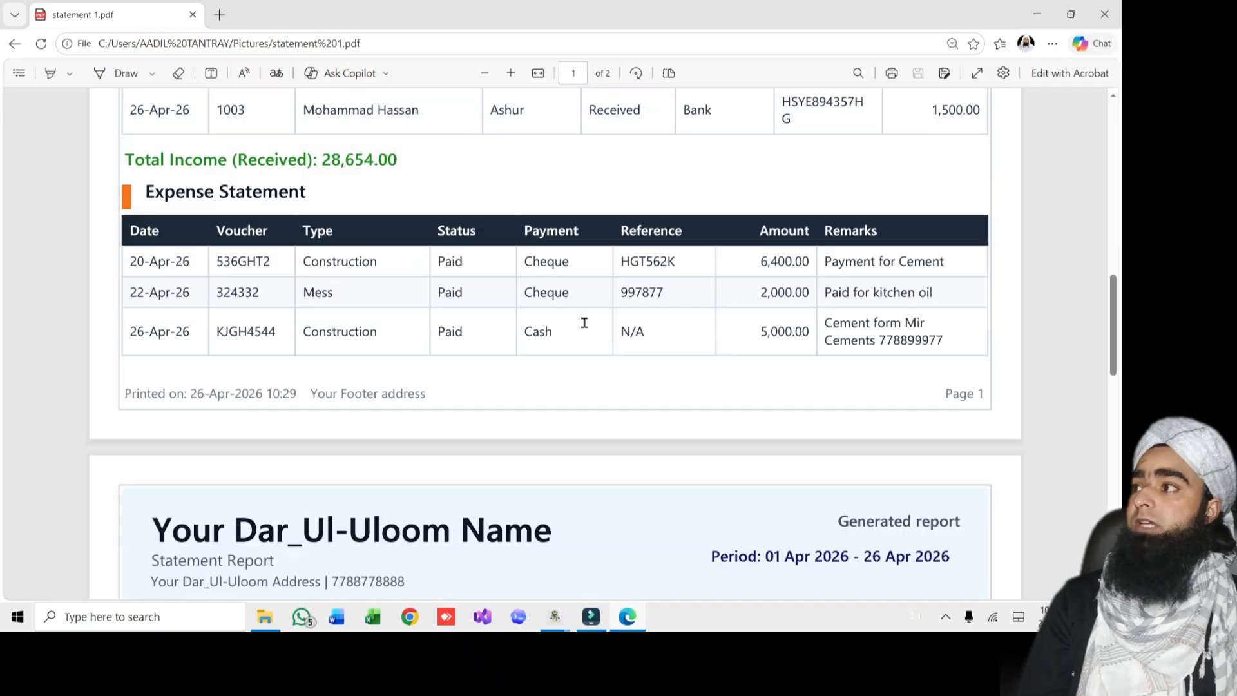
scroll(351, 350, "up", 1)
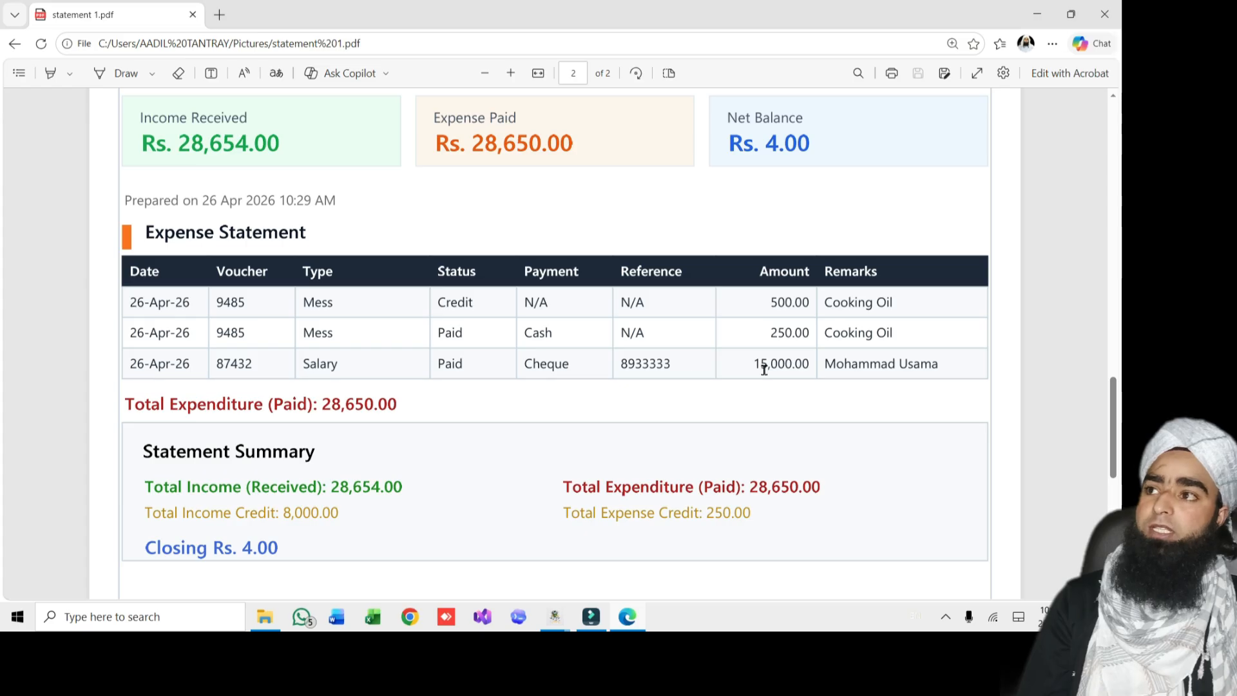
key("super+e")
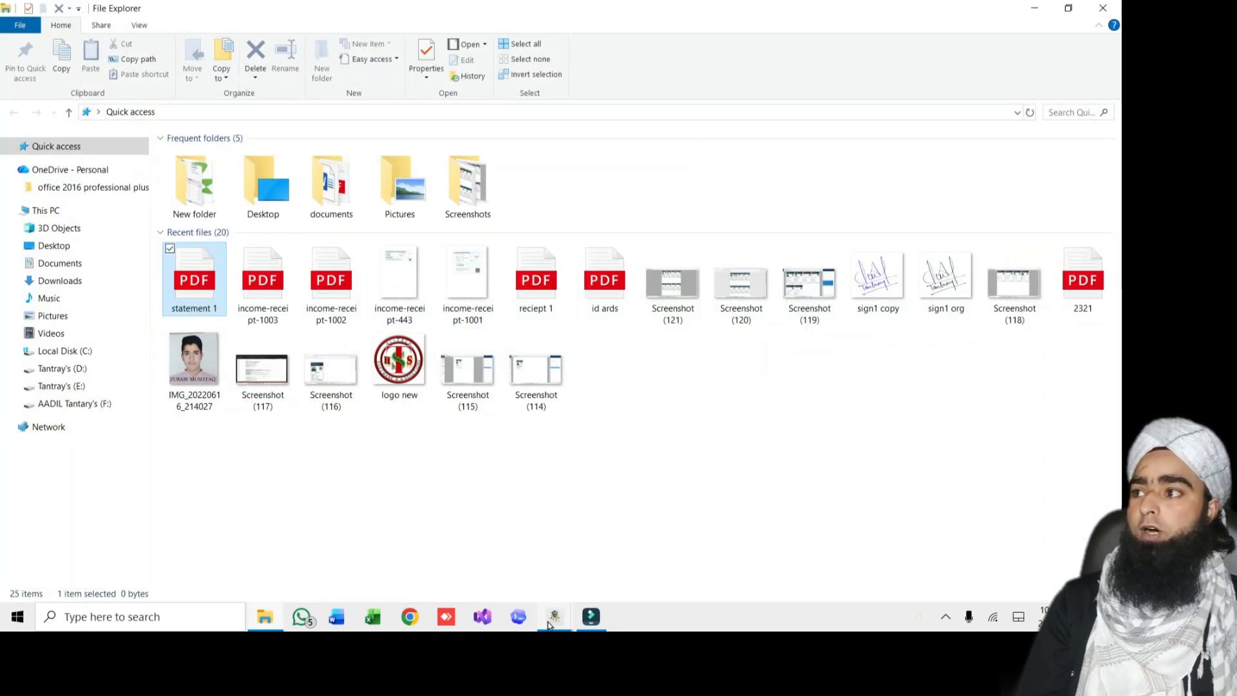
Close the old preview, set From date to 1 March 2026, apply the filter, and print-preview the statement
mouse_move(554, 618)
left_click(640, 566)
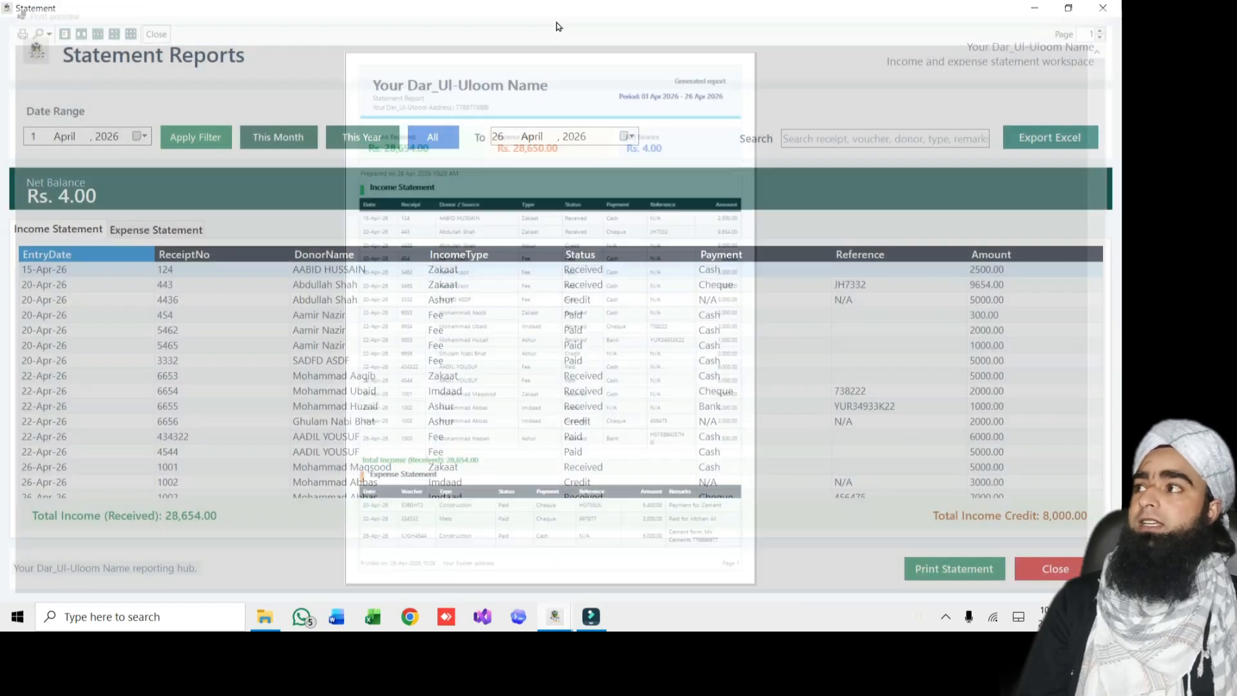
left_click(1102, 8)
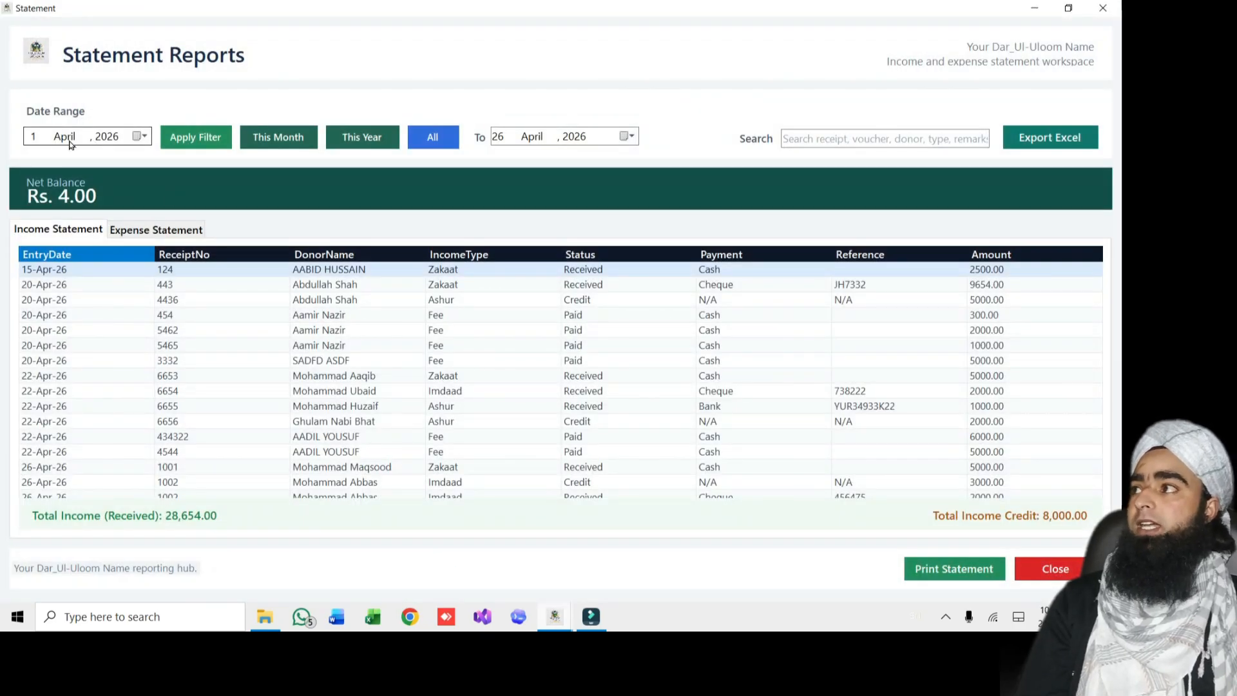
left_click(136, 137)
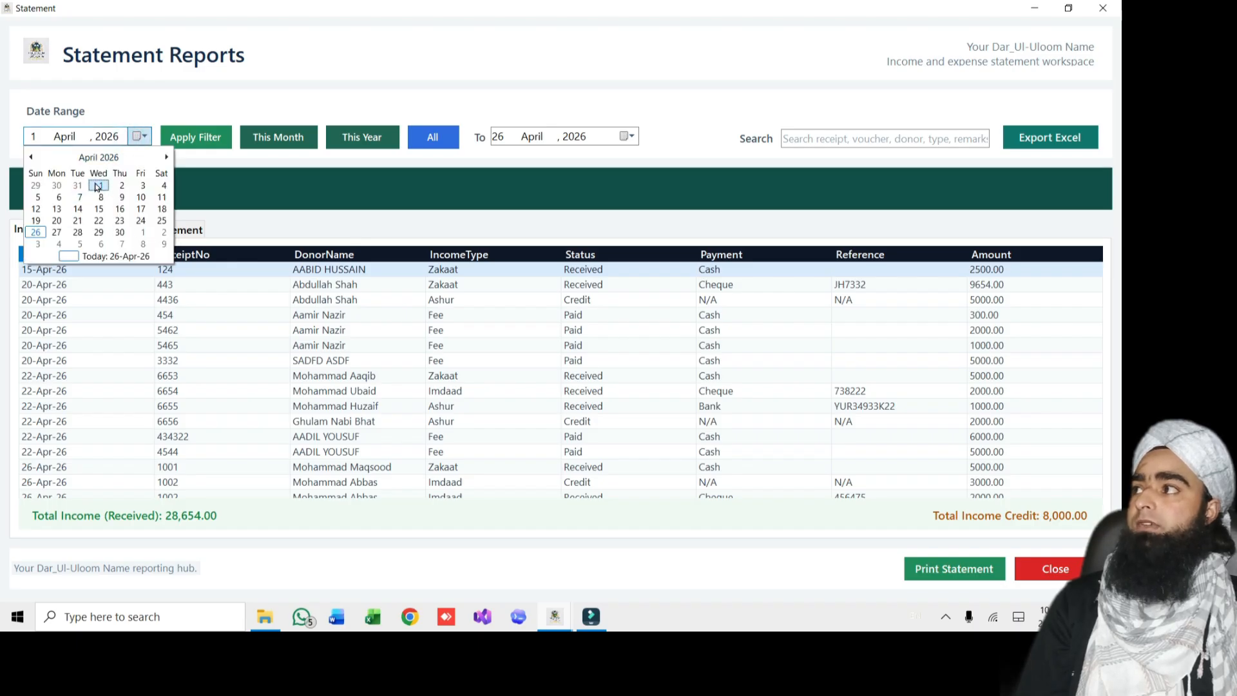
left_click(29, 156)
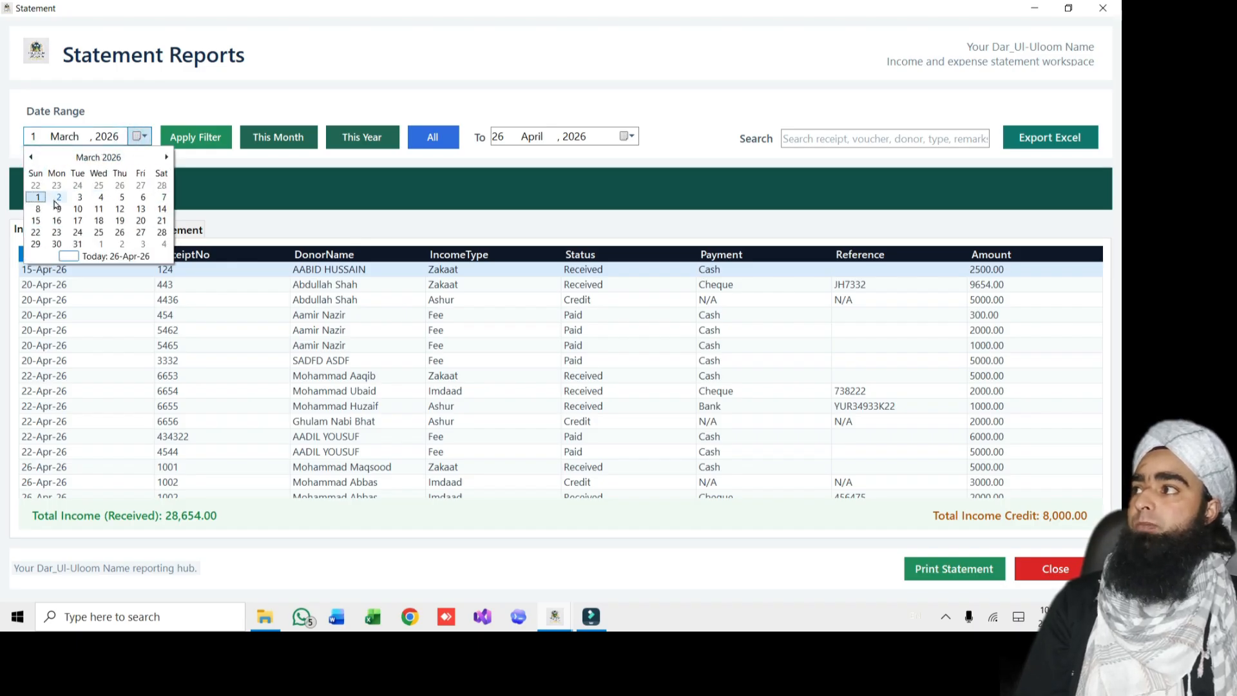
left_click(42, 201)
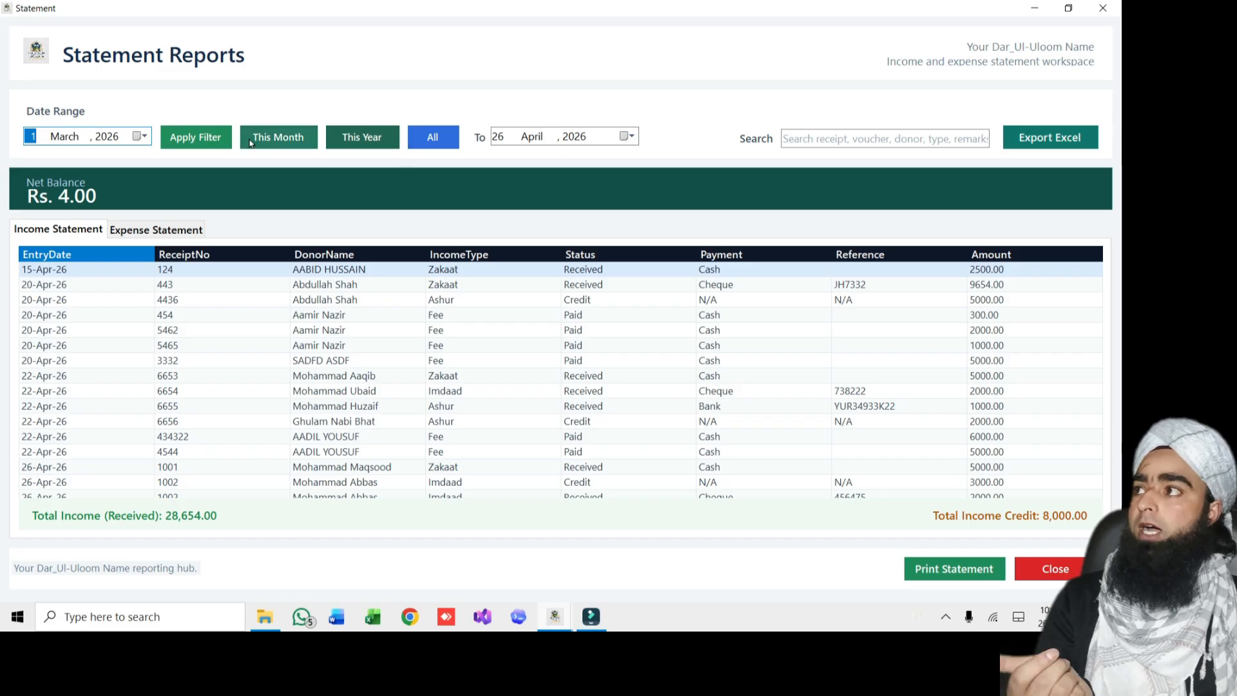
left_click(201, 146)
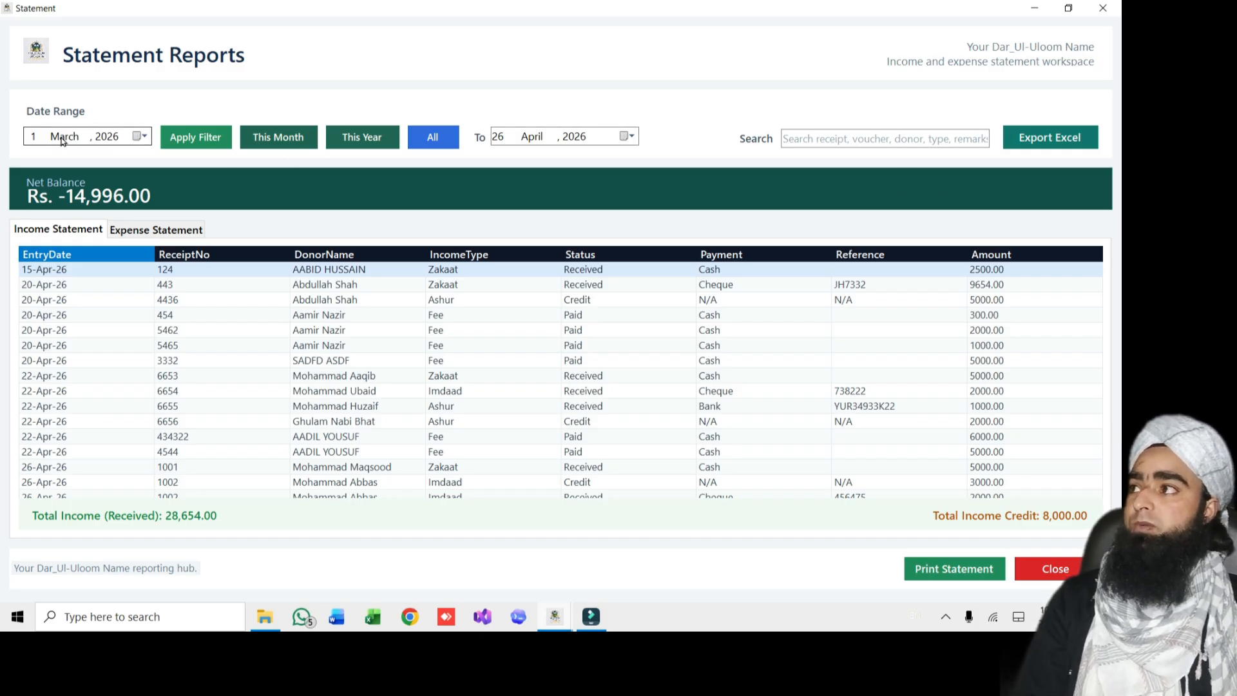
left_click(935, 570)
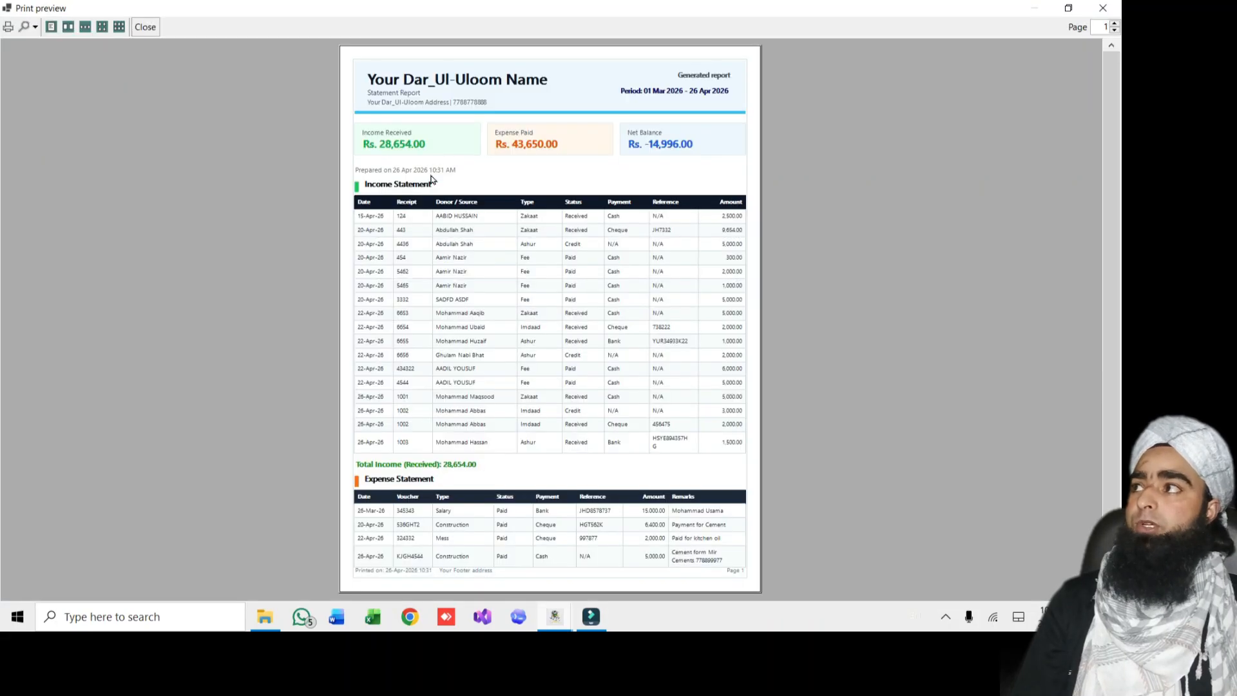
Print the March–April statement to PDF as statement 2.pdf
left_click(7, 26)
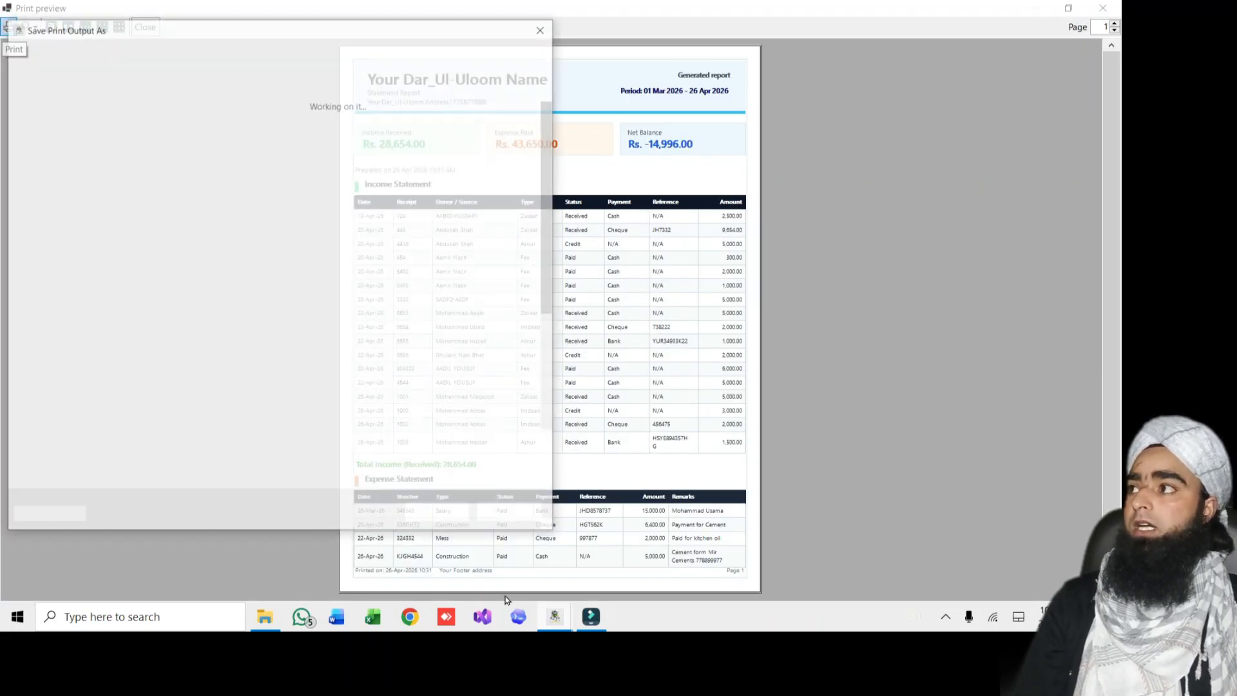
type("s")
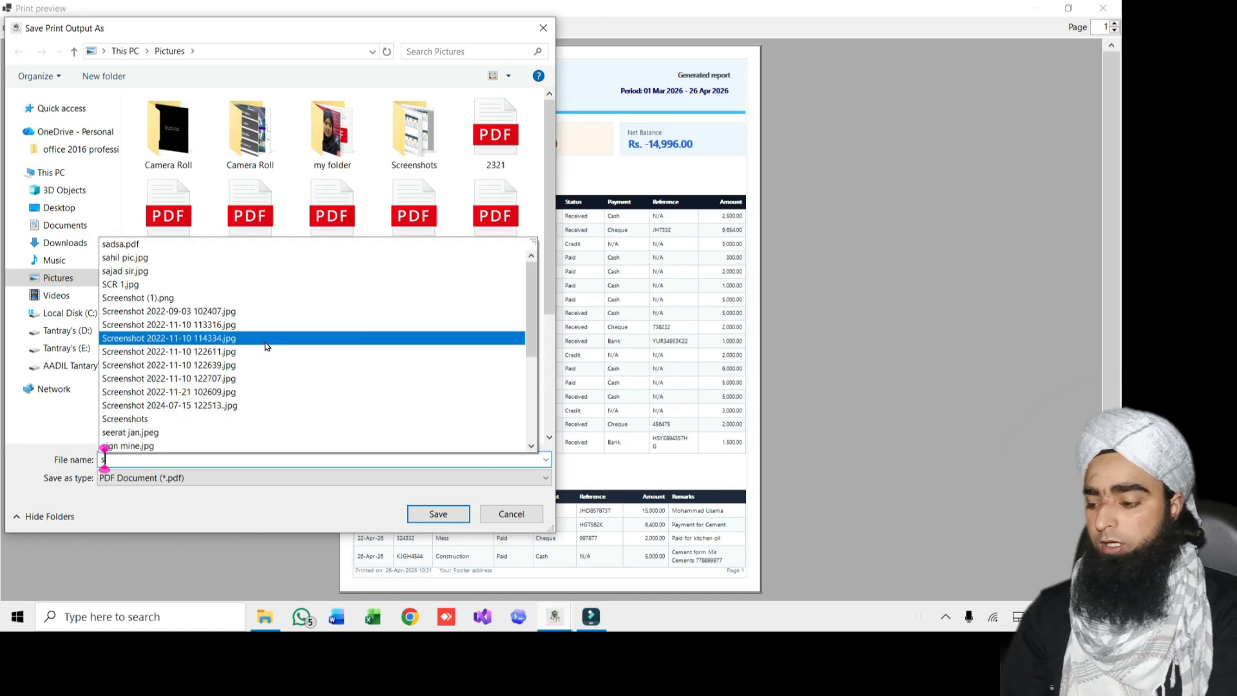
type("ta")
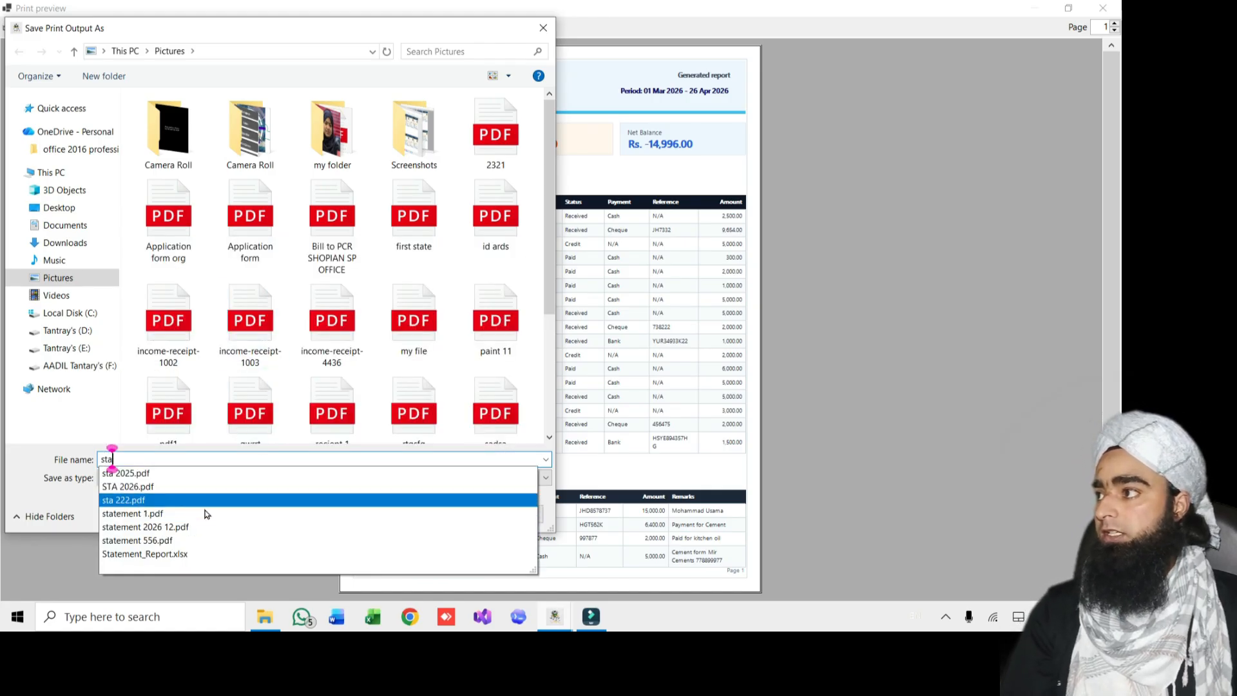
left_click(146, 513)
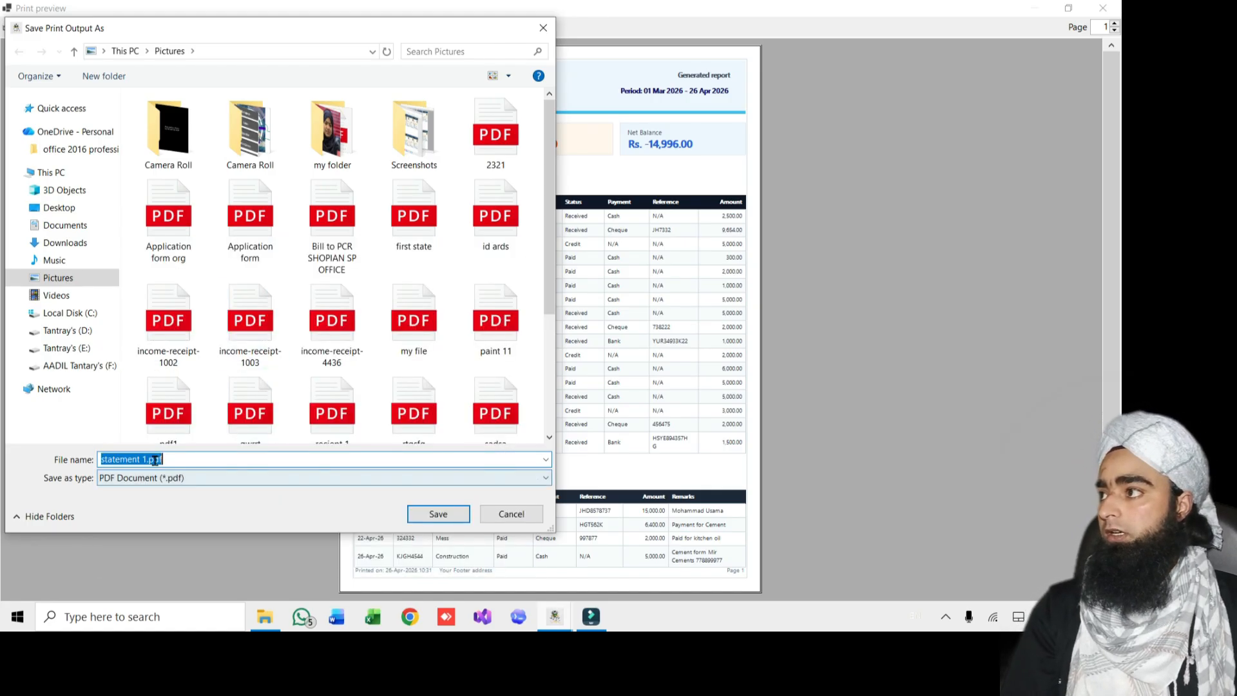
left_click(149, 460)
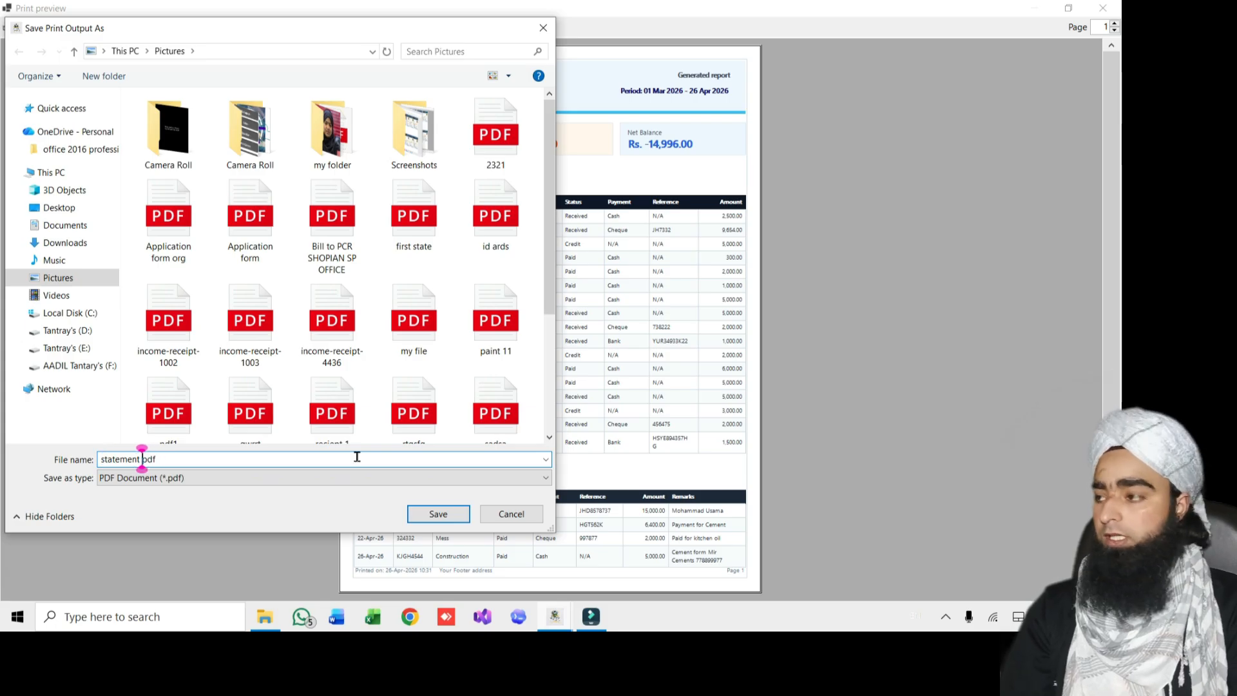
key("BackSpace")
type("2")
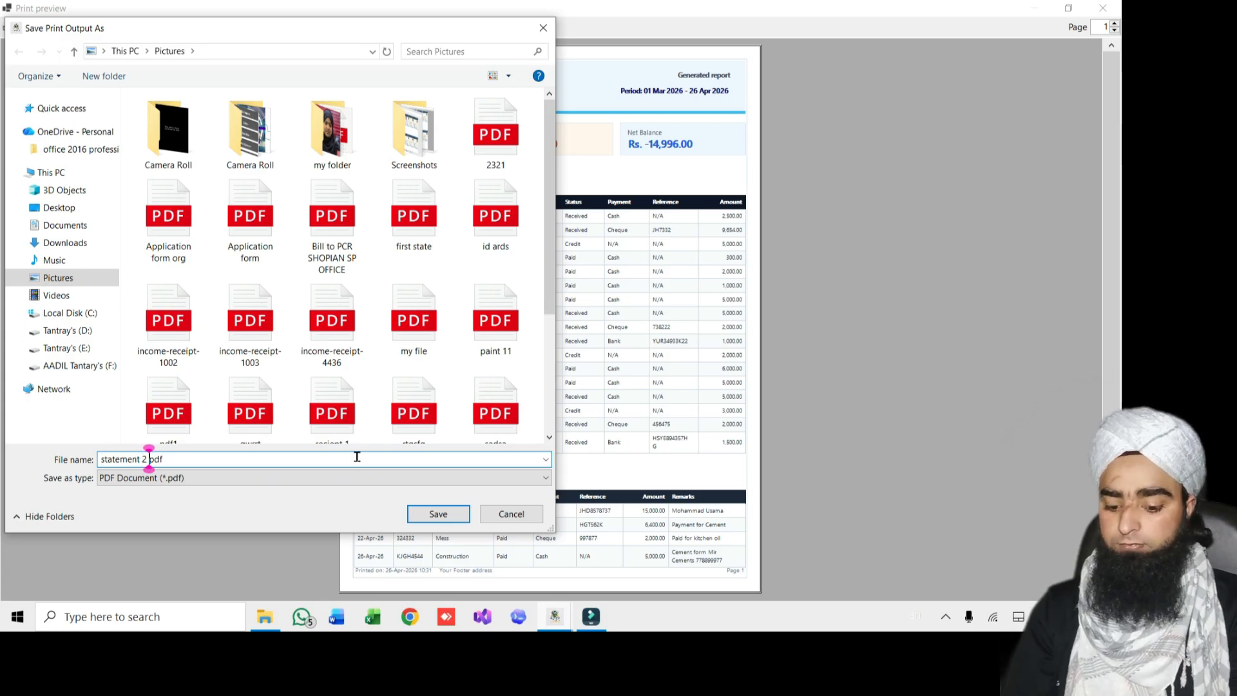
key("Return")
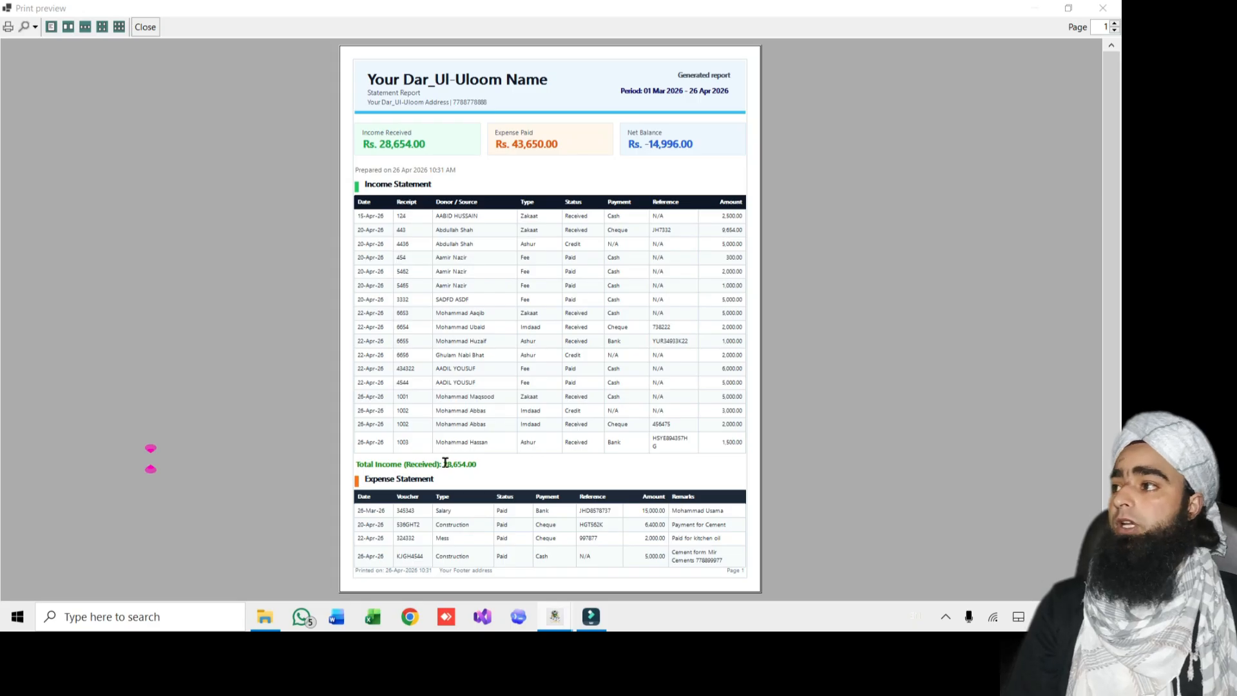
Open statement 2.pdf from File Explorer, close Acrobat's copy, and view it in Edge
mouse_move(279, 625)
left_click(270, 567)
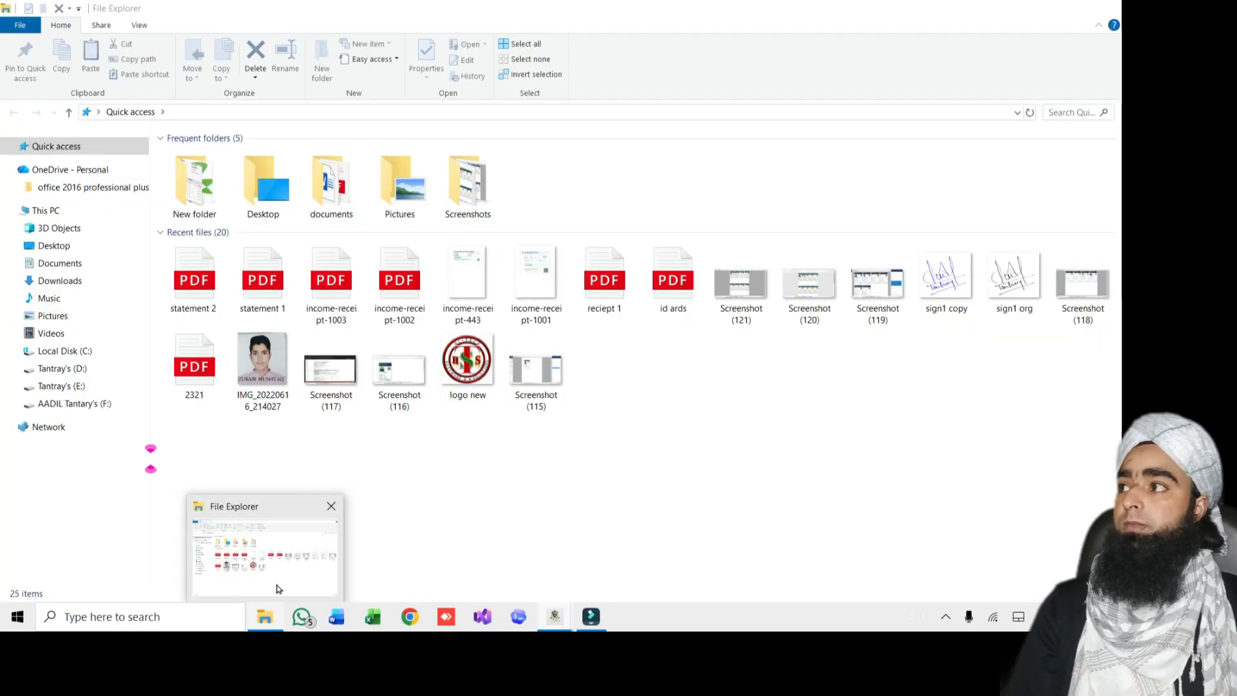
left_click(205, 300)
double_click(204, 296)
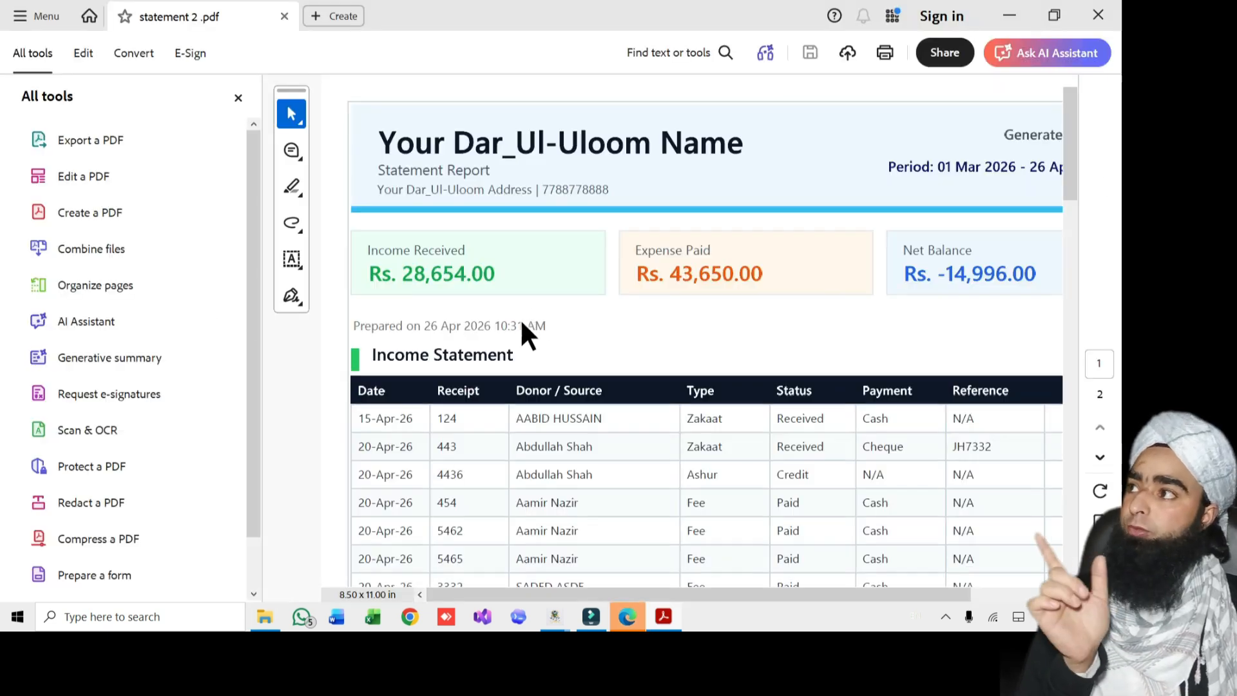
left_click(1098, 15)
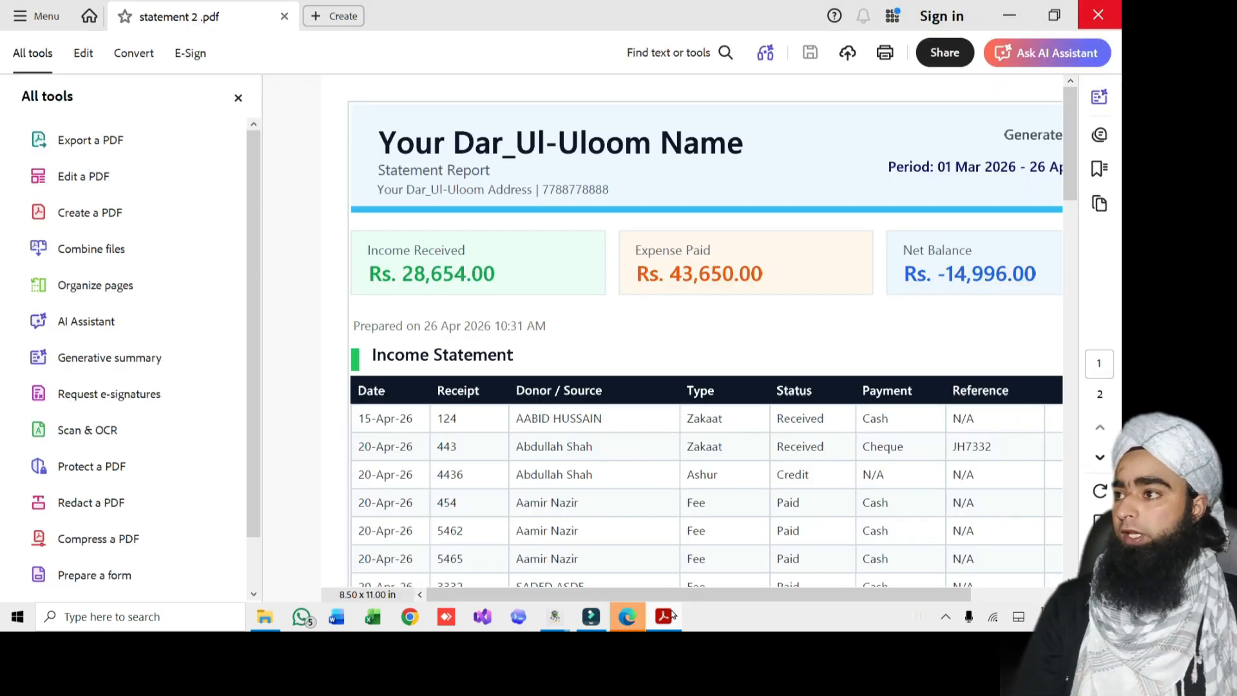
left_click(628, 619)
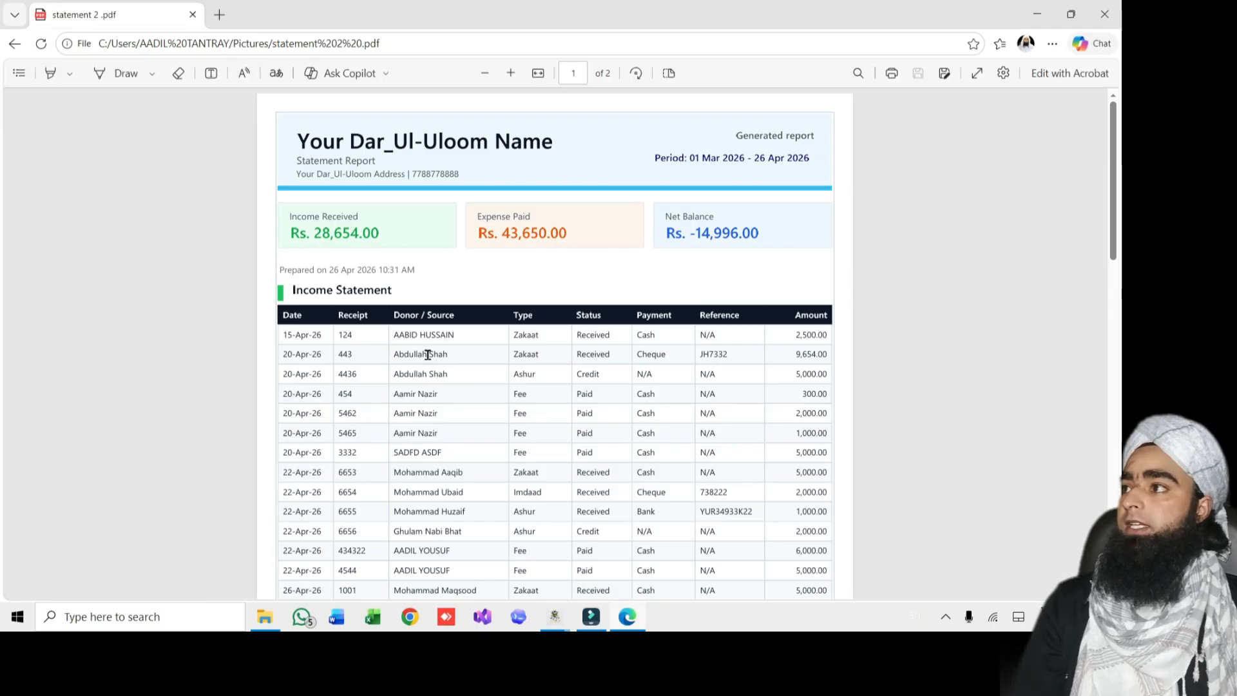
Scroll through statement 2.pdf back to page 1, then close the Edge window
scroll(393, 389, "up", 3, "ctrl")
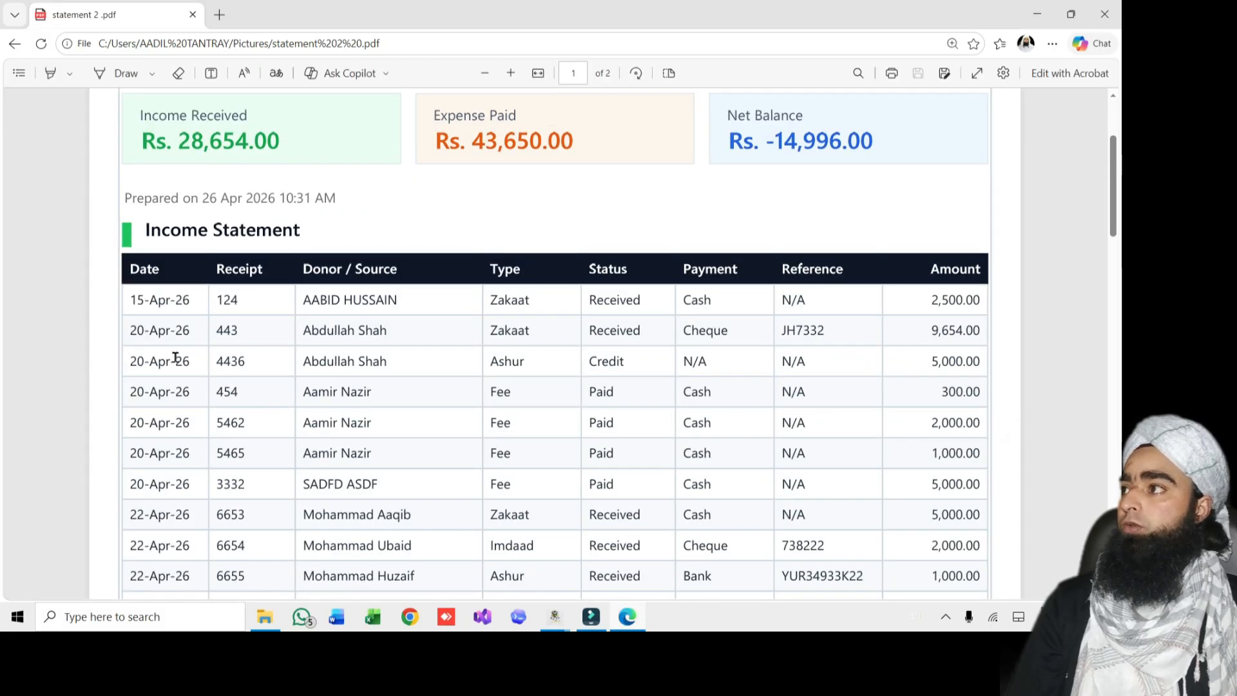
scroll(174, 357, "down", 5)
scroll(175, 372, "down", 10)
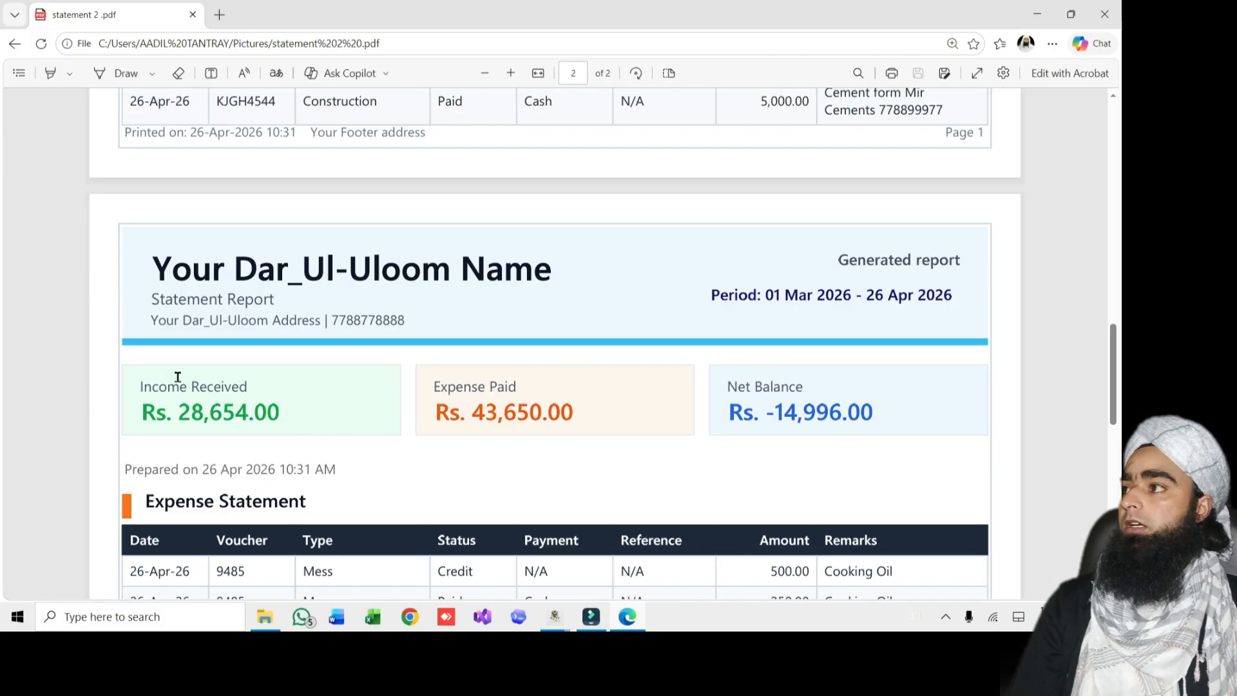
scroll(178, 375, "up", 3)
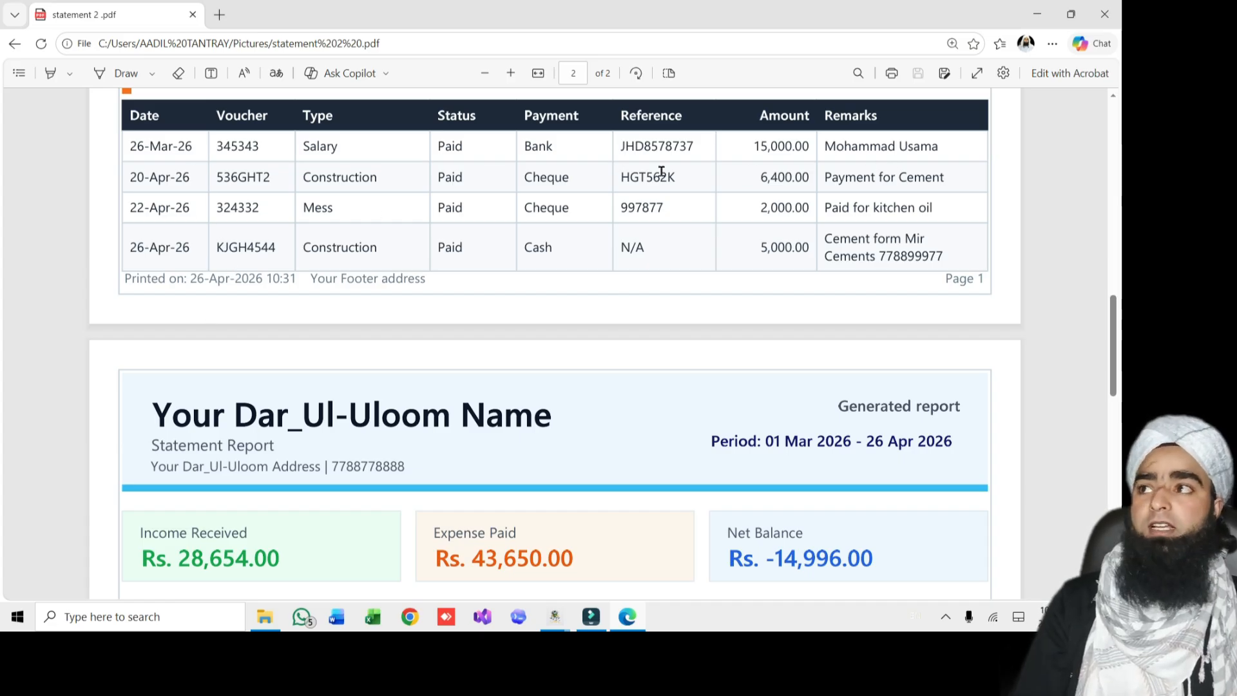
scroll(728, 212, "down", 5)
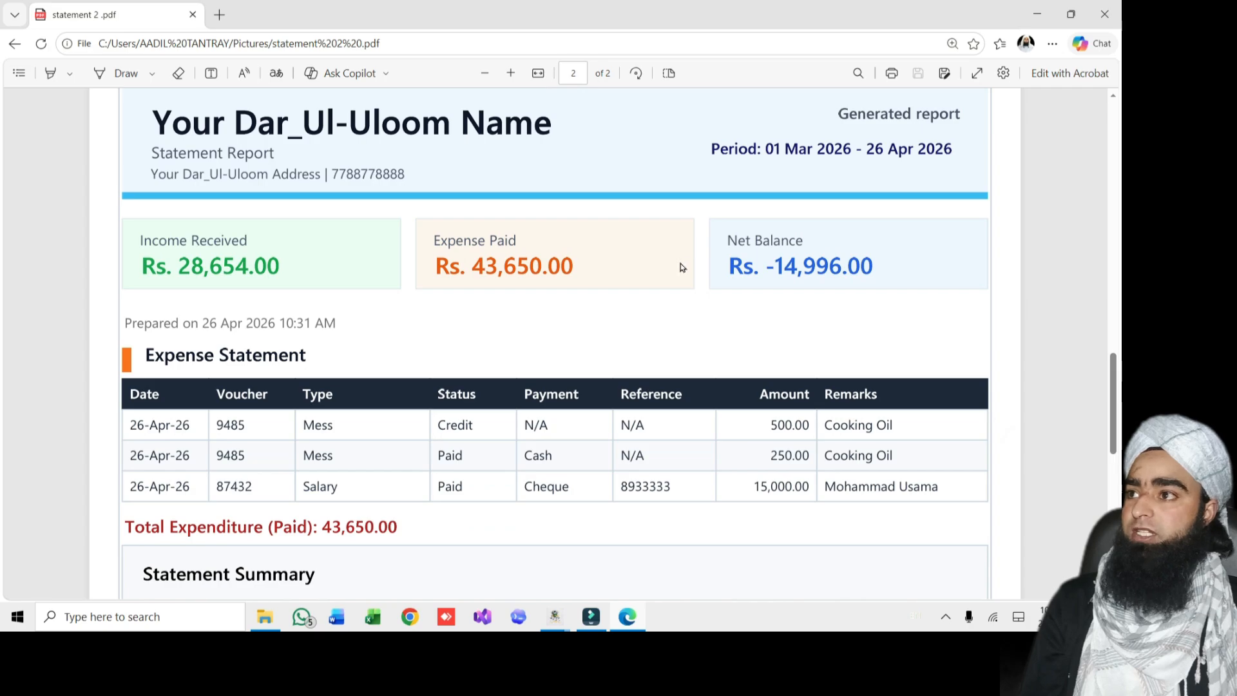
scroll(682, 267, "down", 5)
scroll(752, 304, "up", 5)
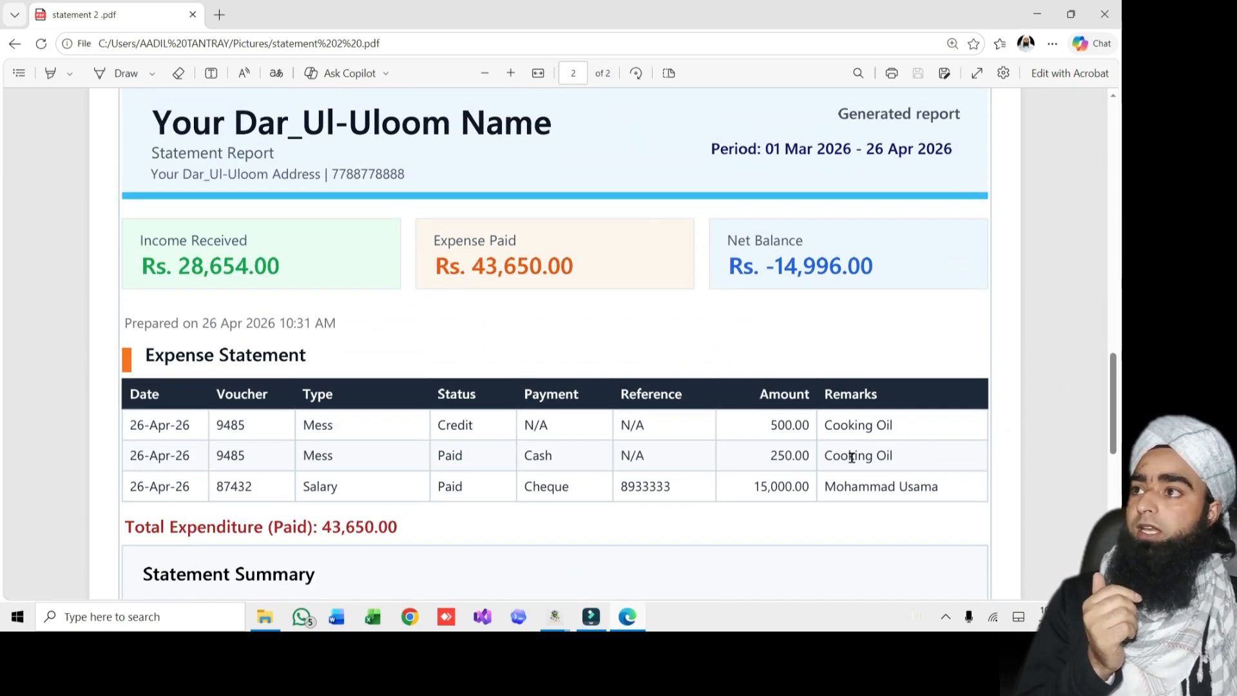
scroll(851, 457, "up", 5)
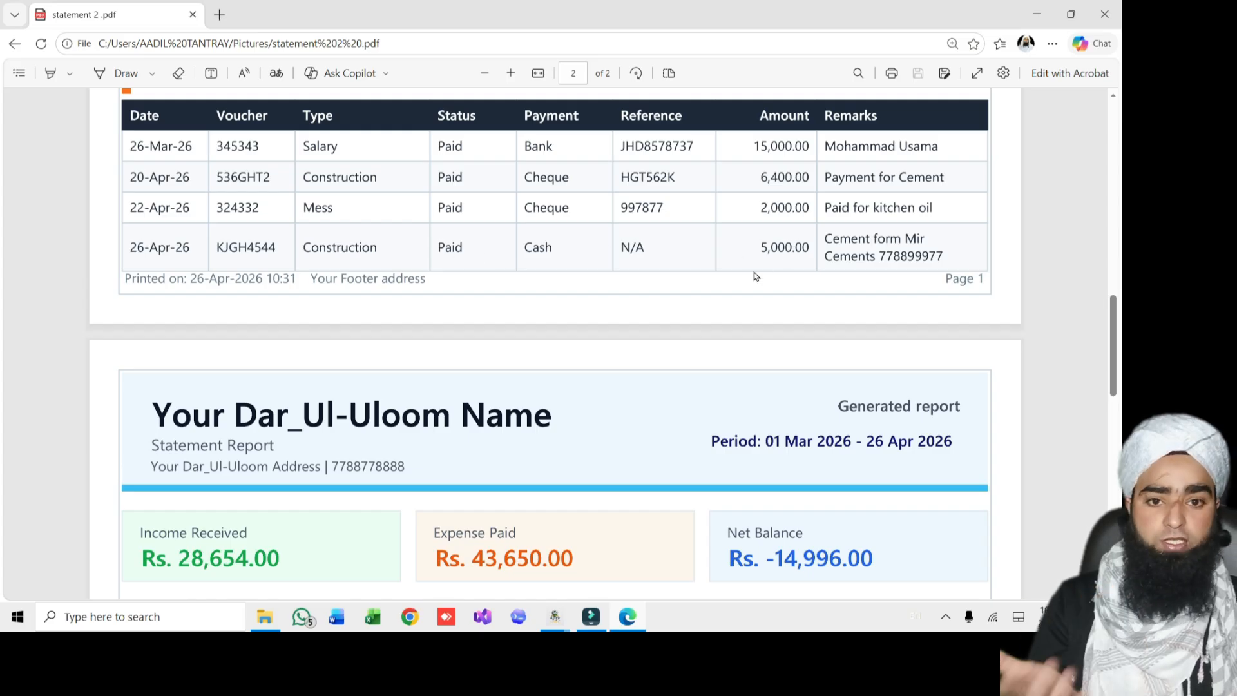
scroll(638, 309, "up", 5)
scroll(470, 392, "up", 10)
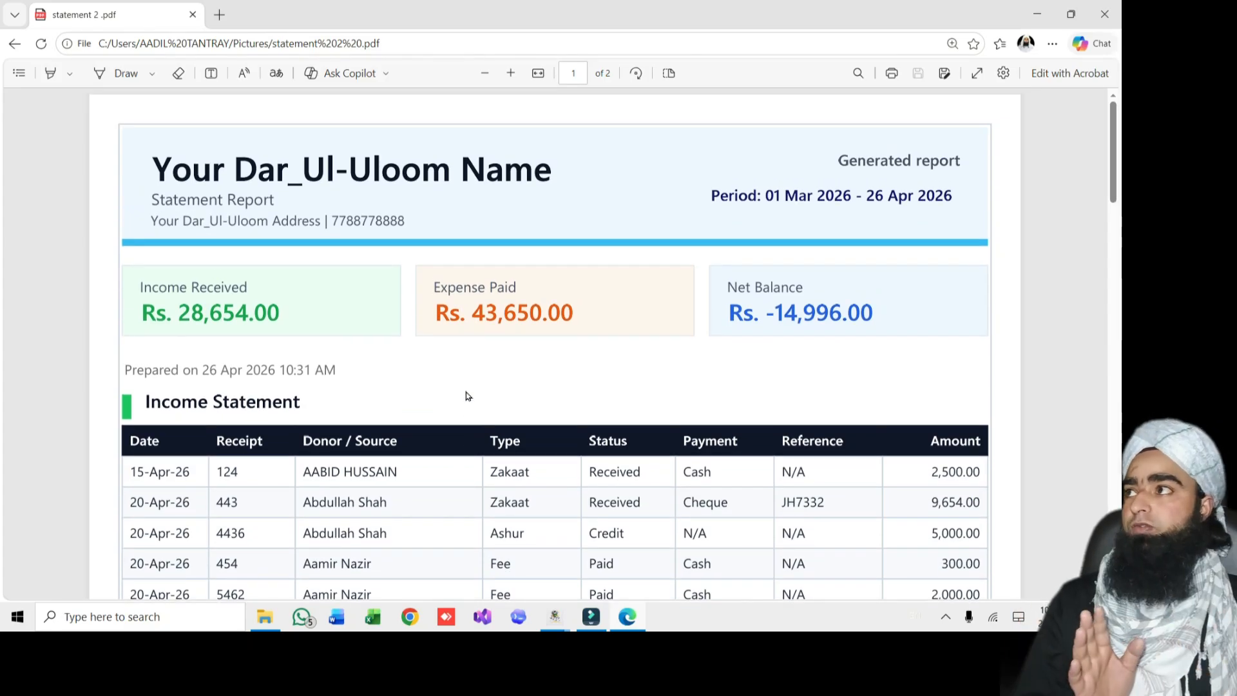
left_click(1104, 14)
Close the open windows and set the statement period to This Year, 1 Jan–26 Apr 2026
left_click(1104, 9)
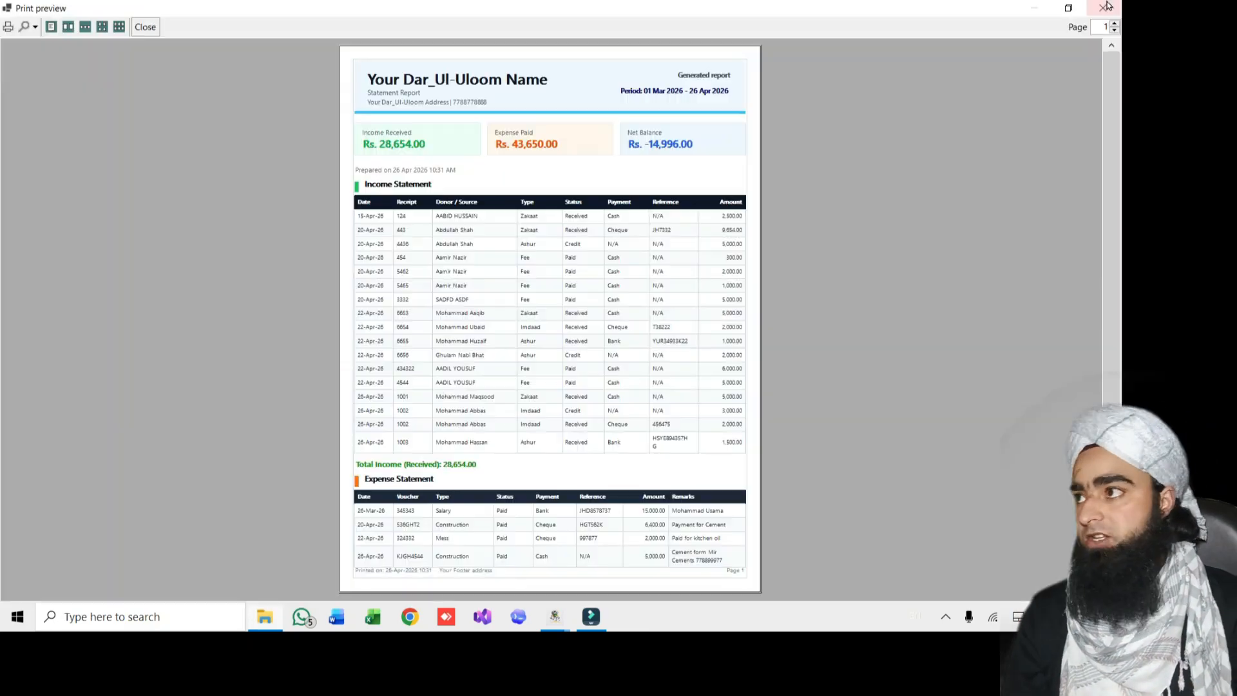
left_click(1103, 8)
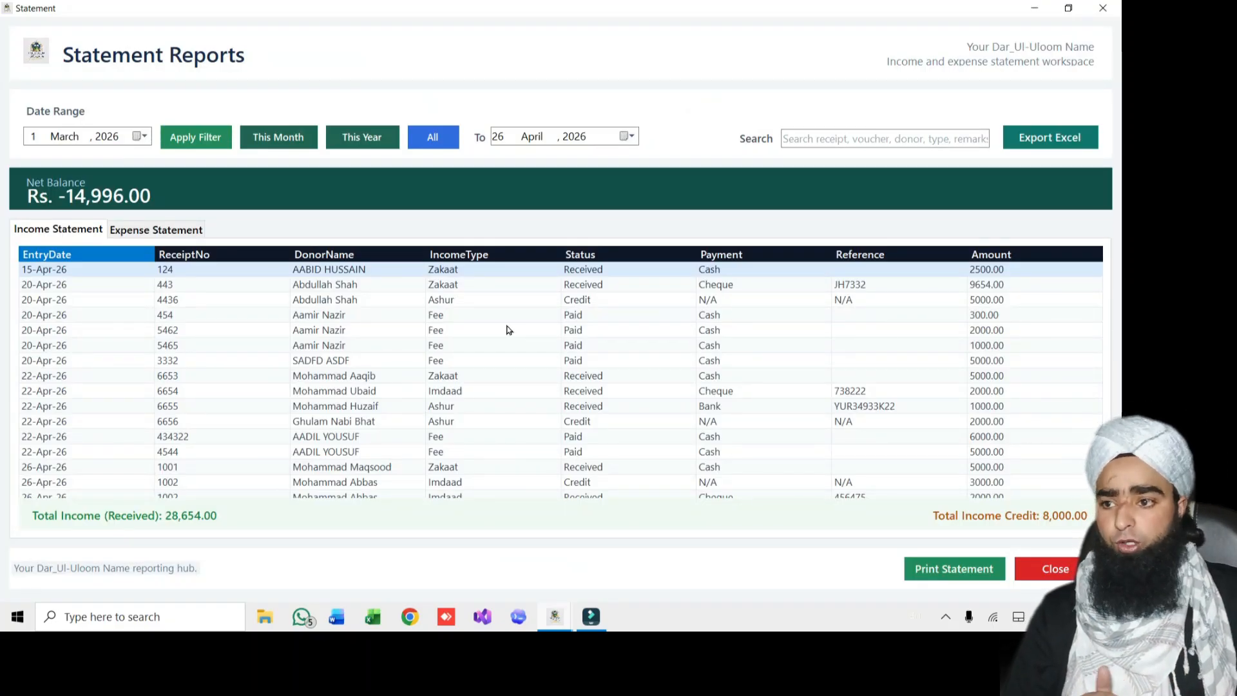
left_click(364, 149)
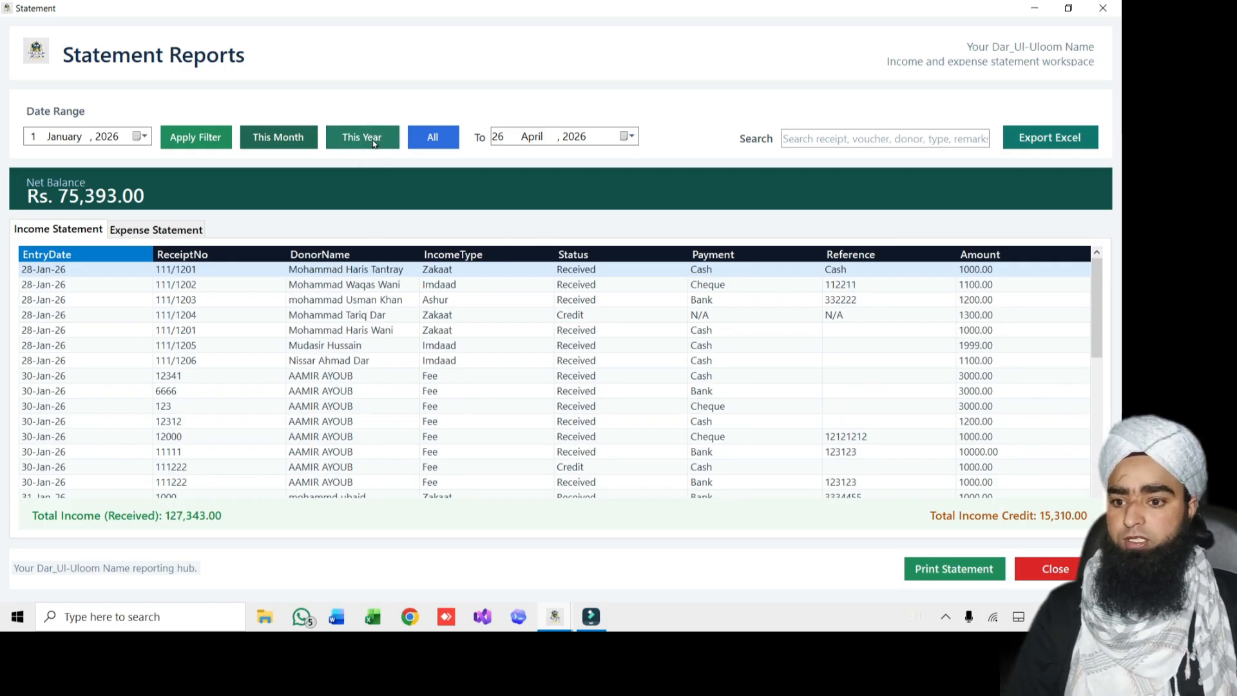
Print the year's statement and save it as the PDF 'final statement'
left_click(919, 573)
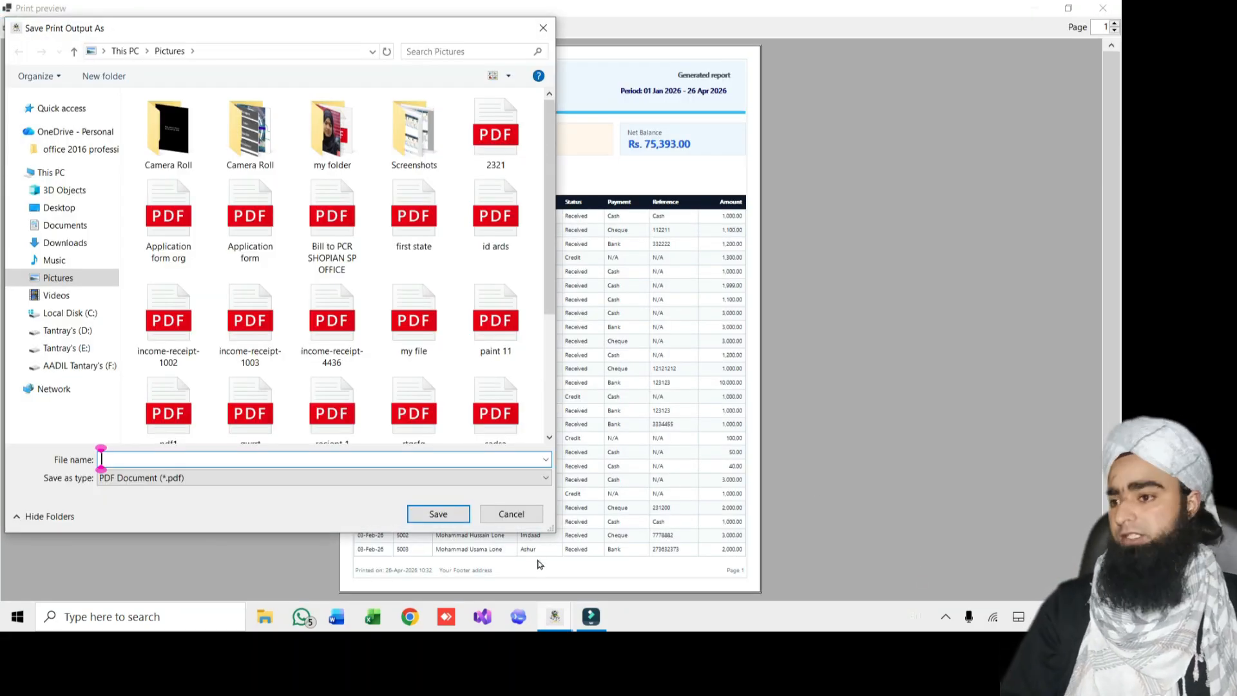
type("final")
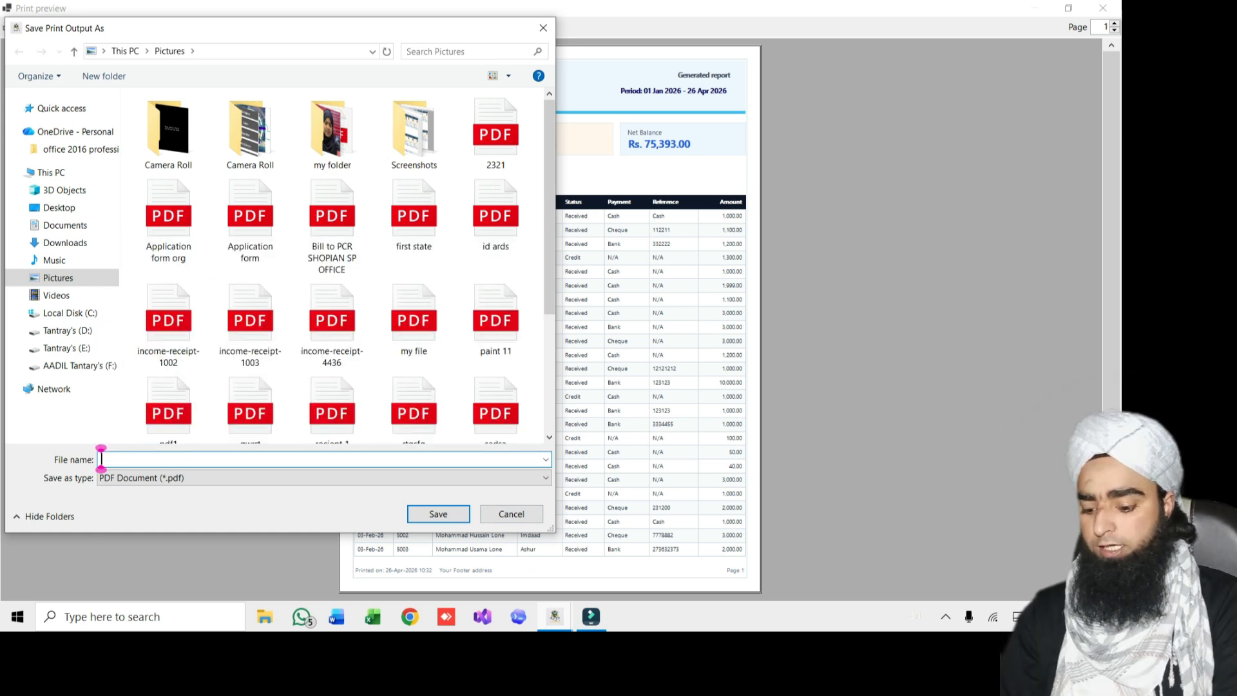
type(" statement")
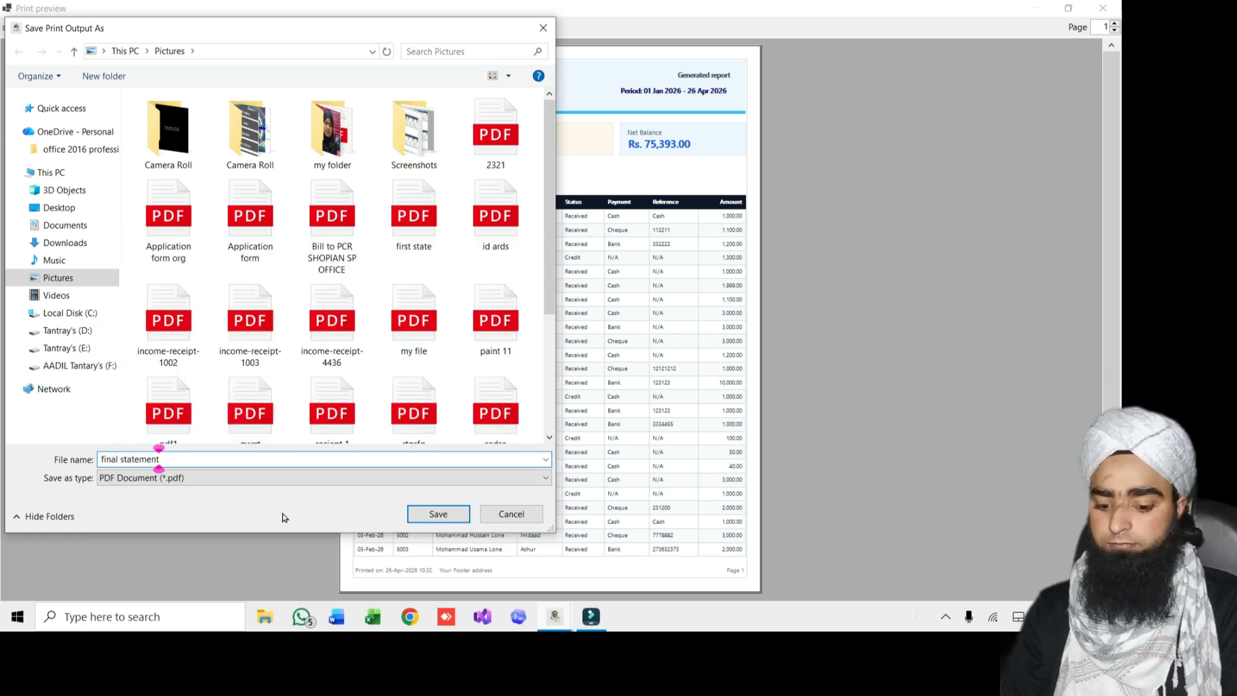
key("Return")
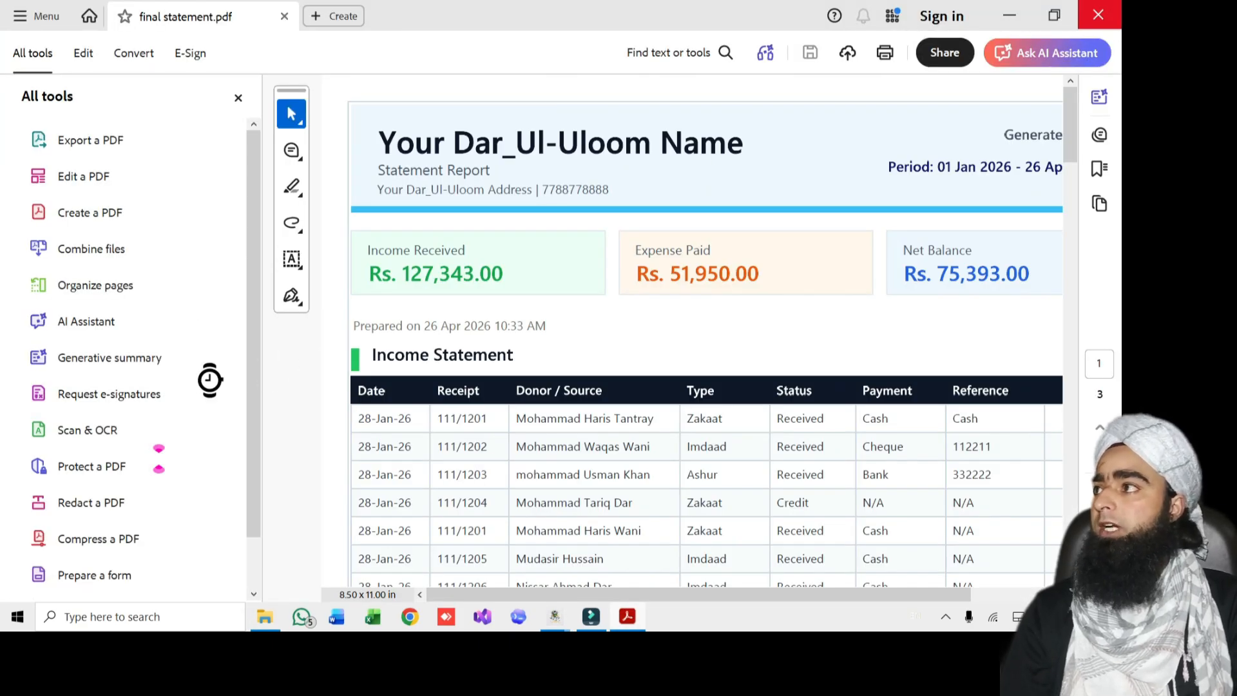
Review final statement.pdf in Edge down to its Rs. 75,393.00 summary, then return to the statement window
double_click(196, 298)
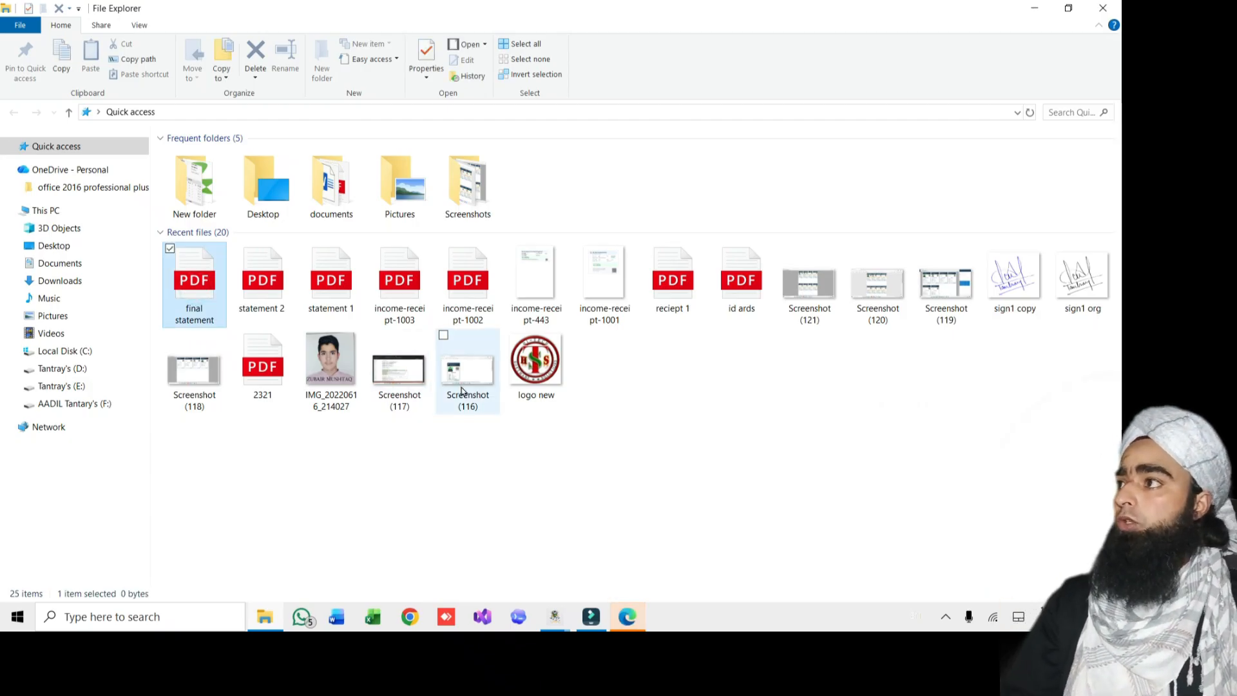
left_click(624, 618)
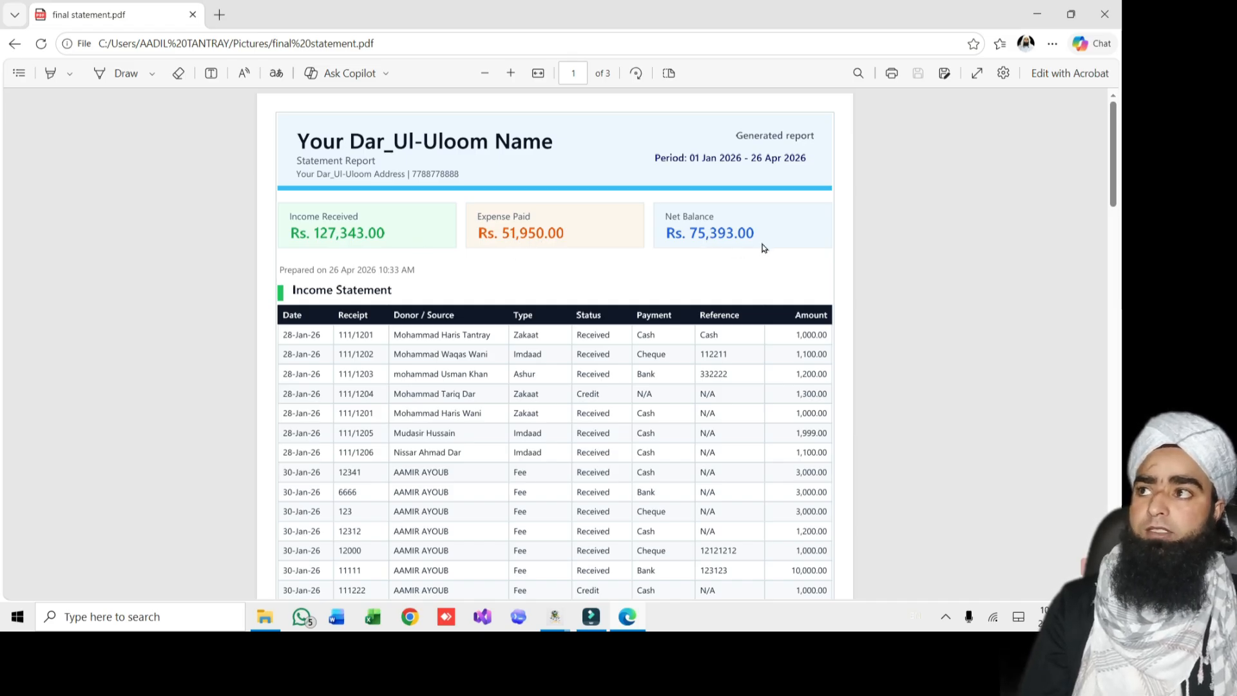
scroll(764, 248, "down", 20)
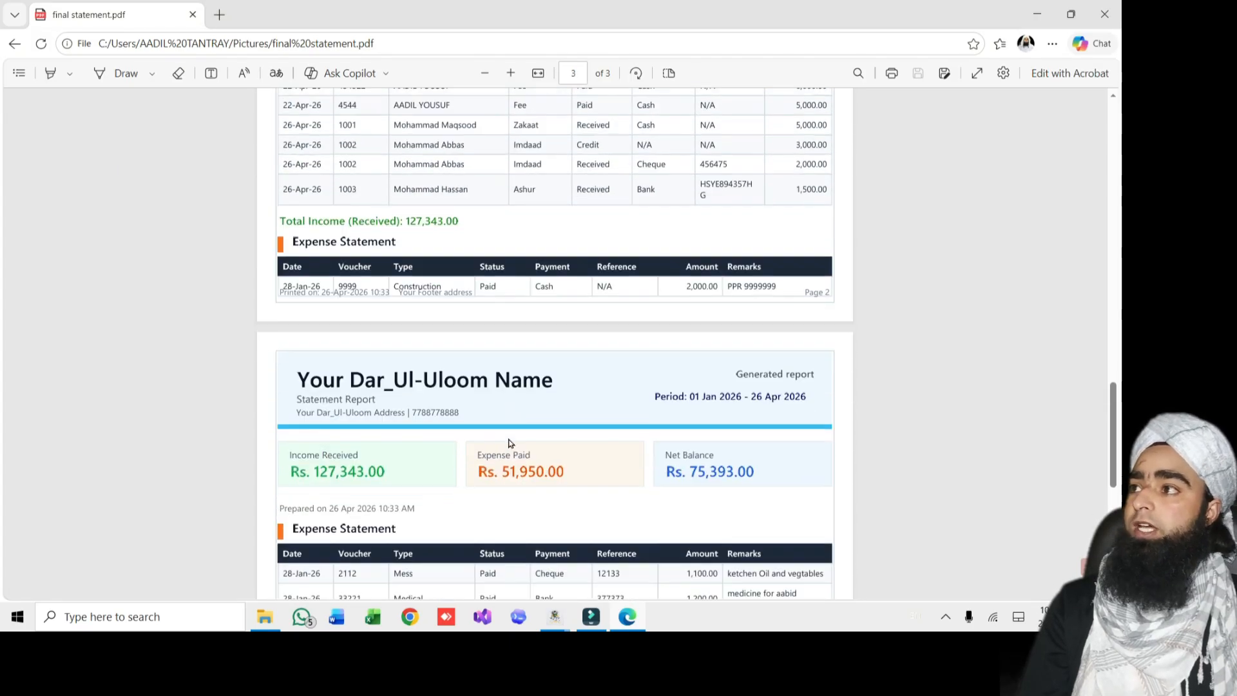
scroll(509, 443, "down", 3)
scroll(475, 244, "down", 4)
scroll(463, 286, "up", 1)
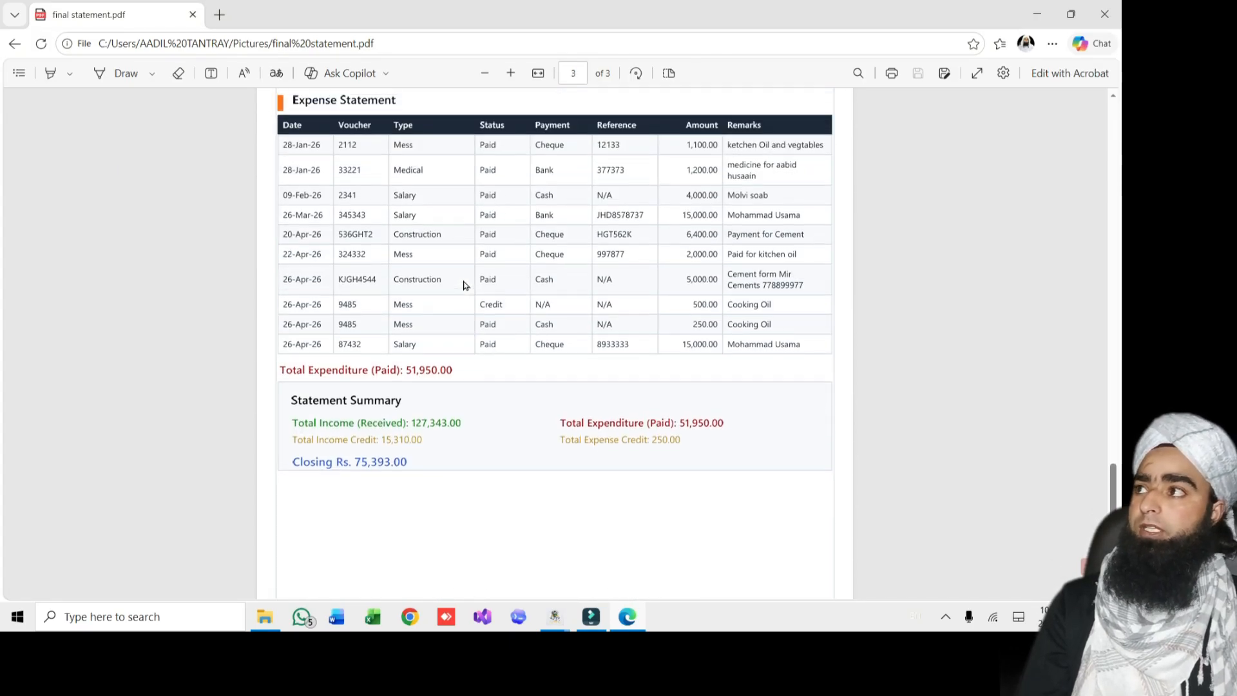
scroll(414, 229, "up", 4)
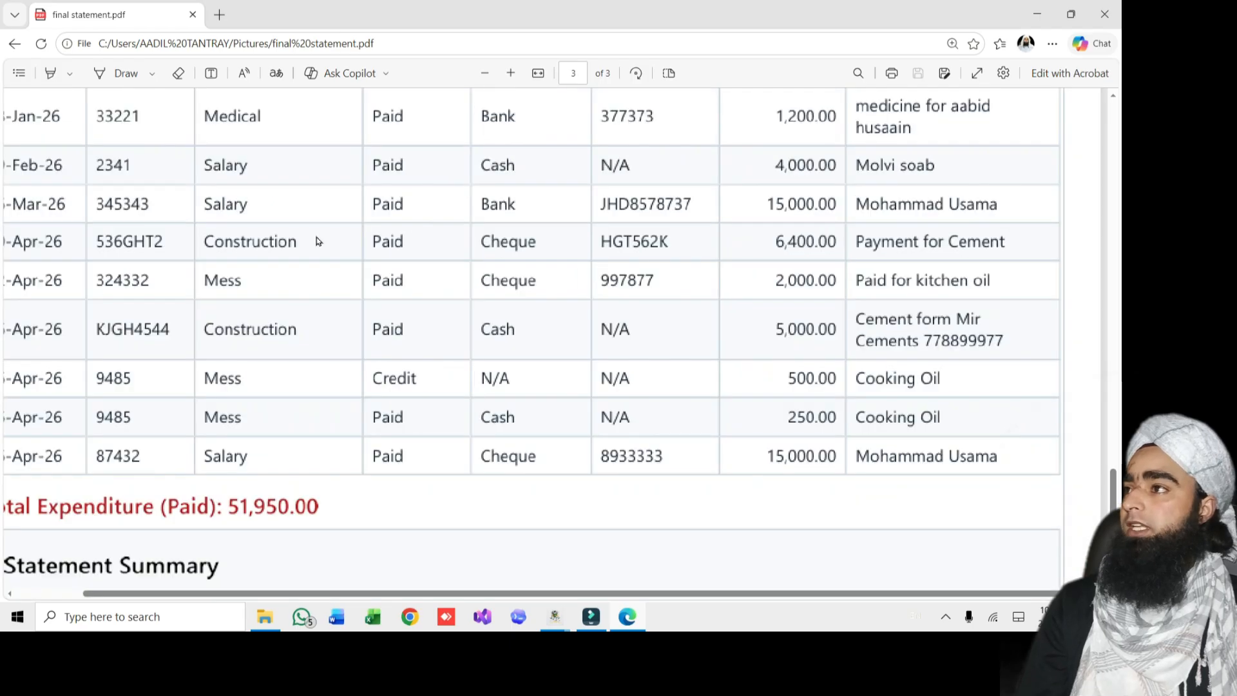
scroll(315, 238, "down", 1)
scroll(261, 174, "up", 3)
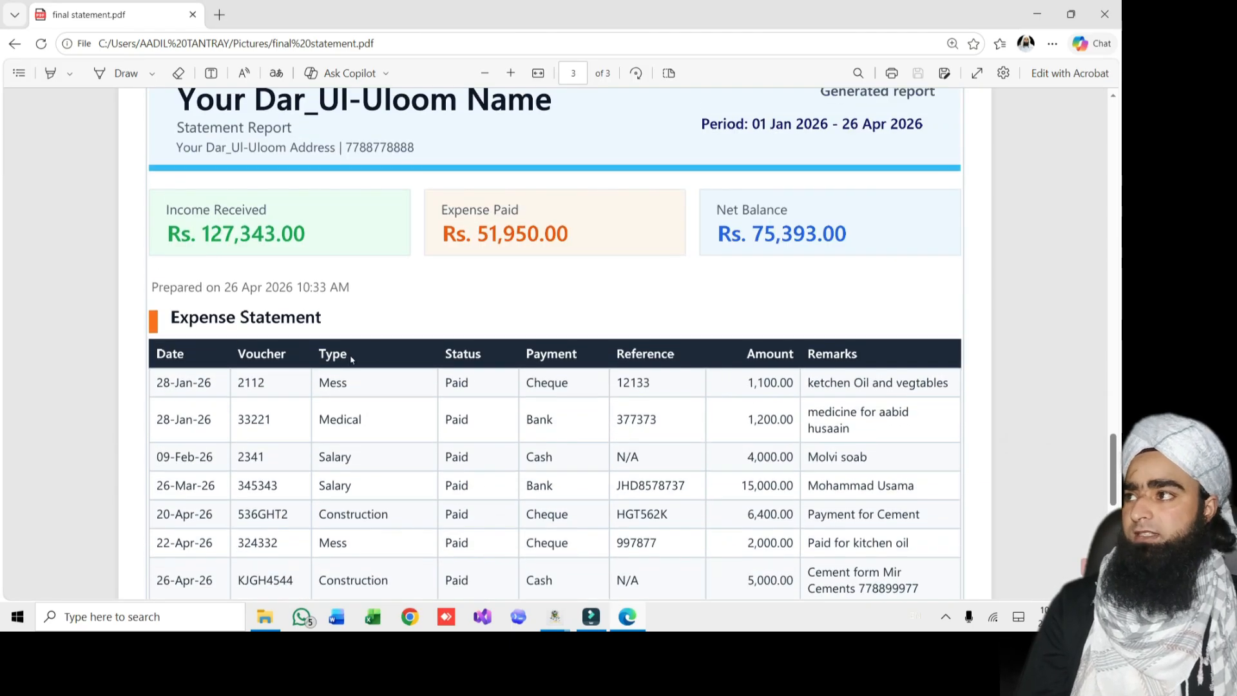
scroll(352, 414, "down", 6)
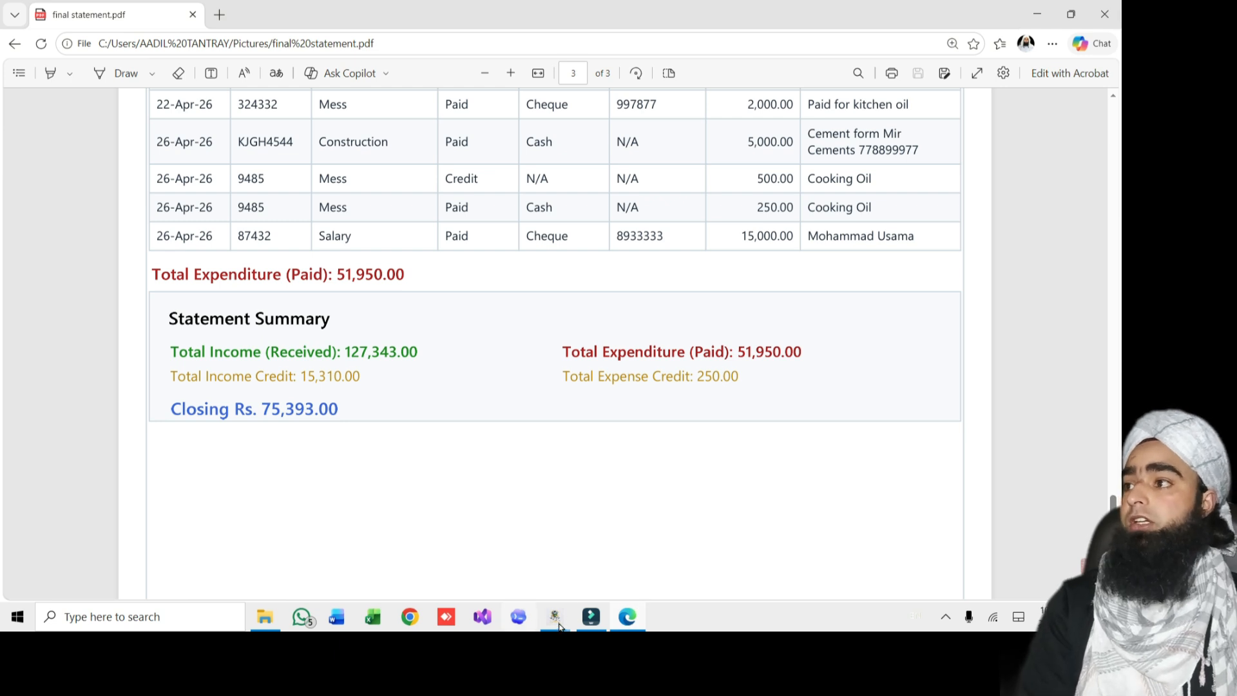
mouse_move(559, 627)
left_click(623, 551)
Close the print preview and search this year's income entries for 'credit'
left_click(1102, 8)
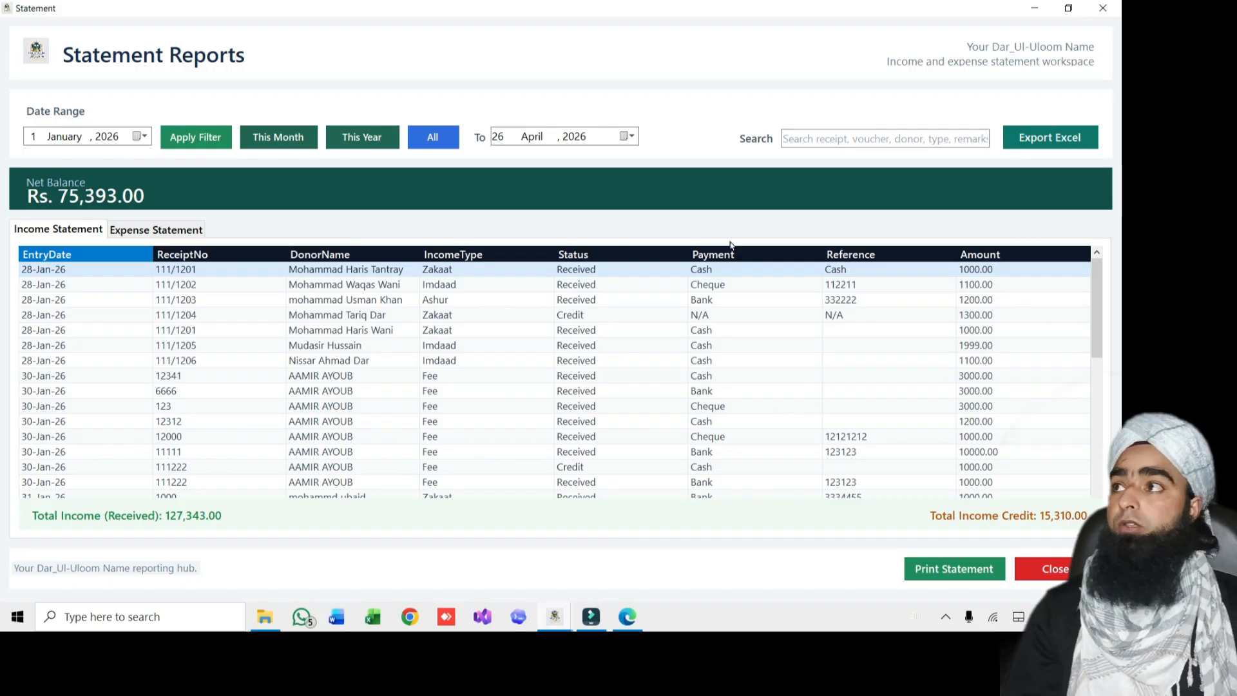
left_click(804, 140)
left_click(374, 137)
left_click(856, 136)
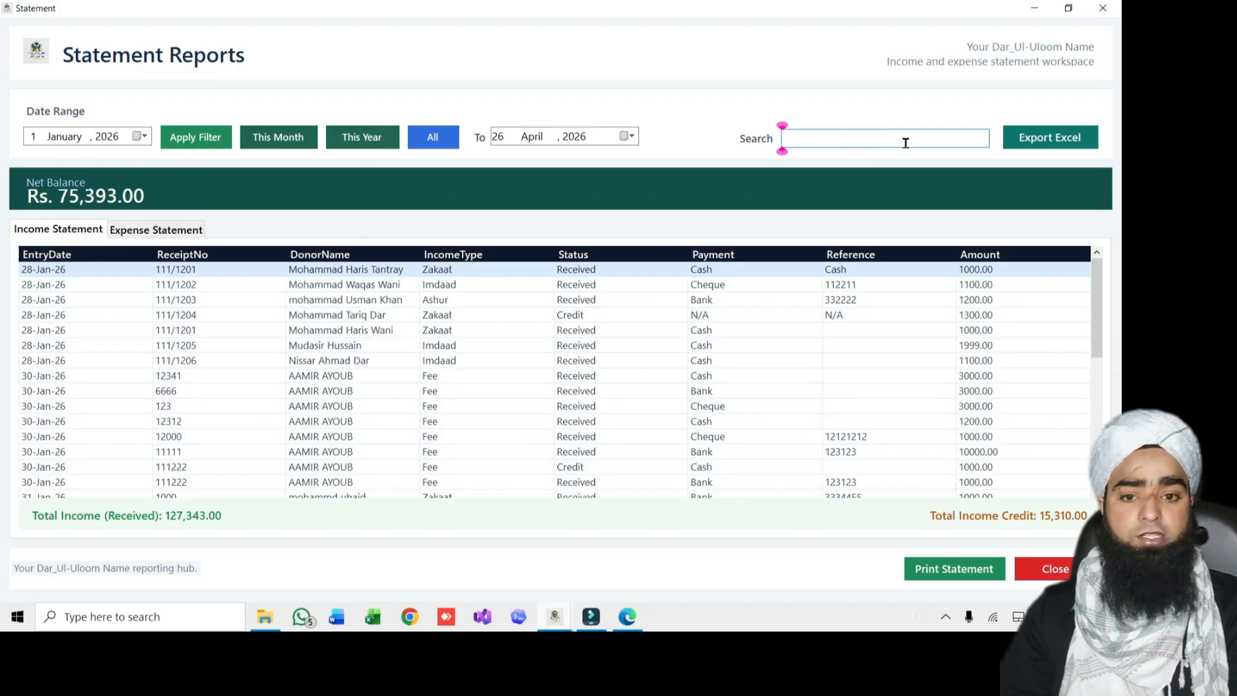
type("credit")
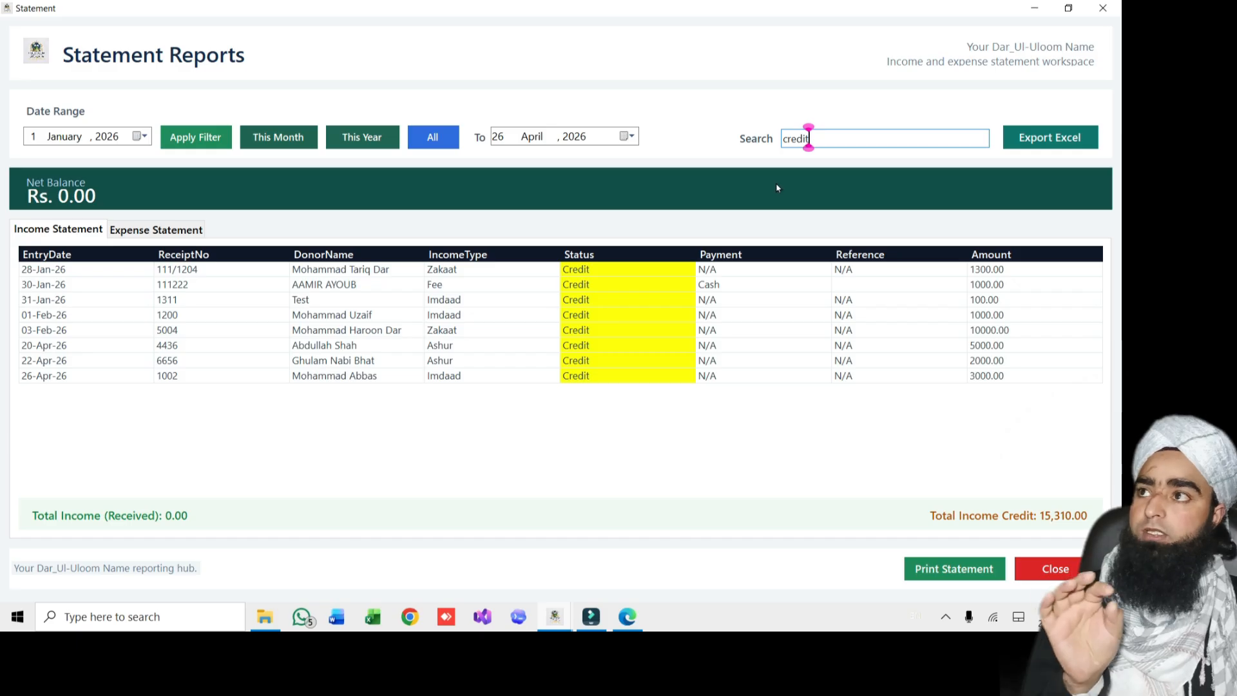
Replace the search with a donor's name, then reload the full This Year list
left_click_drag(807, 138, 702, 135)
key("BackSpace")
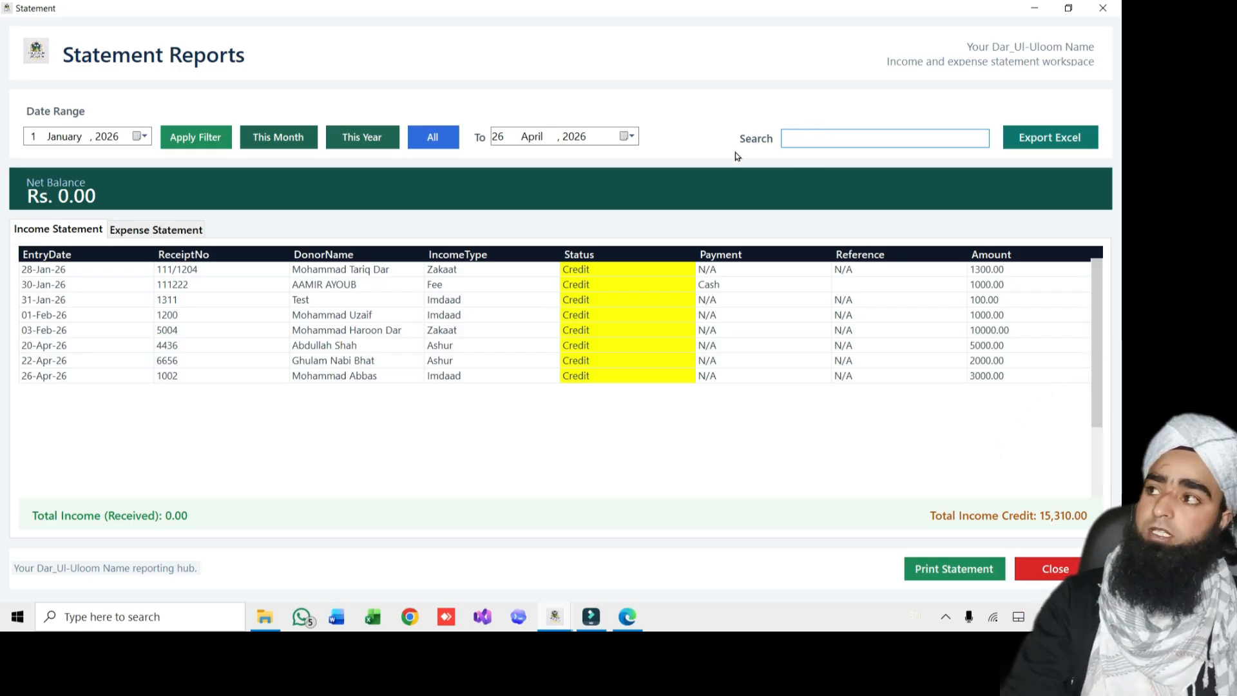
type("moha")
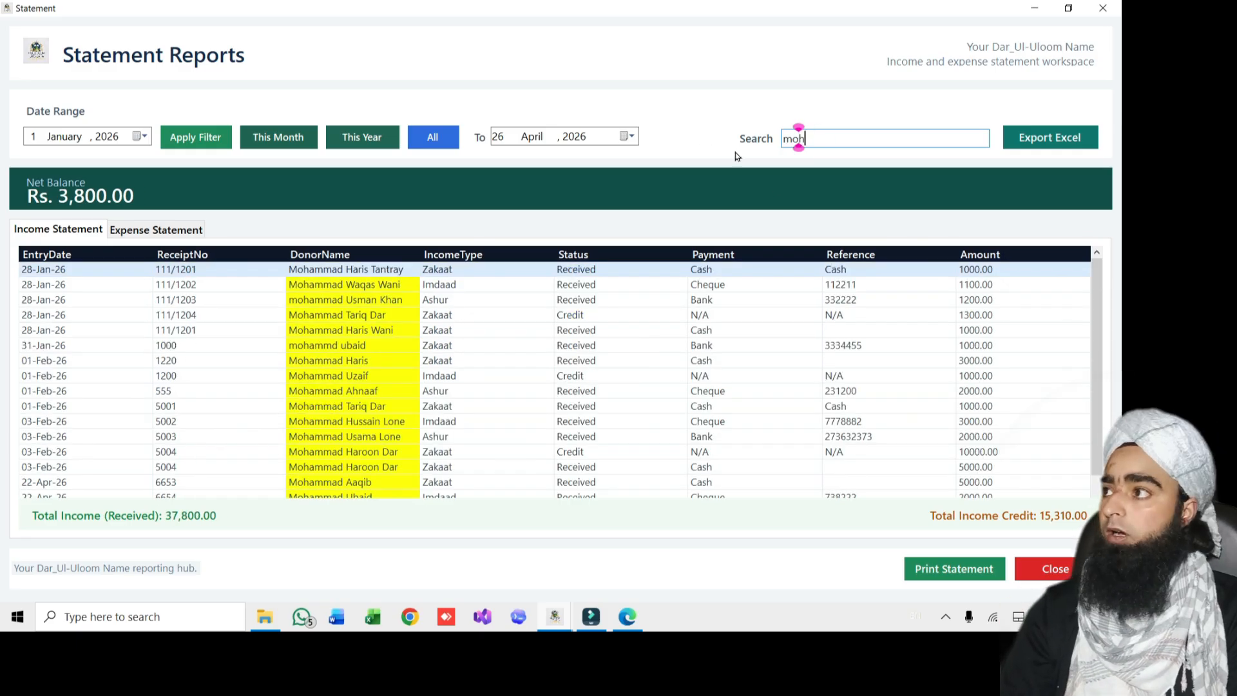
key("BackSpace")
key("BackSpace")
key("BackSpace")
key("BackSpace")
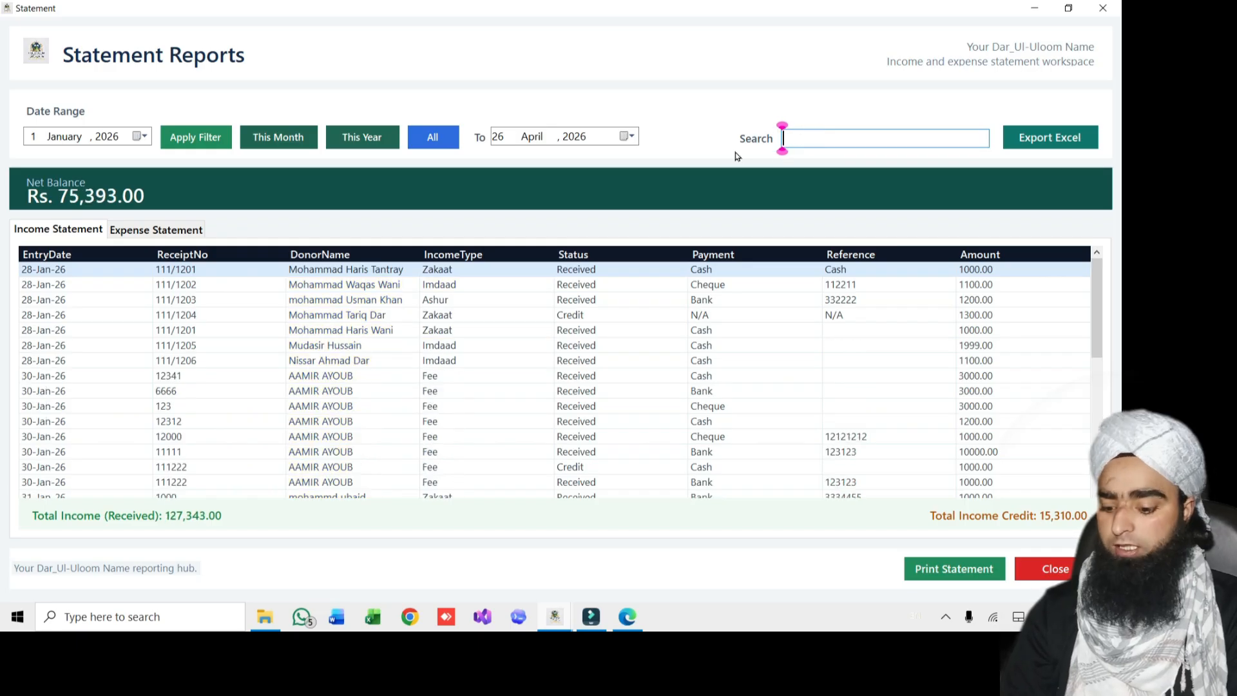
type("usama")
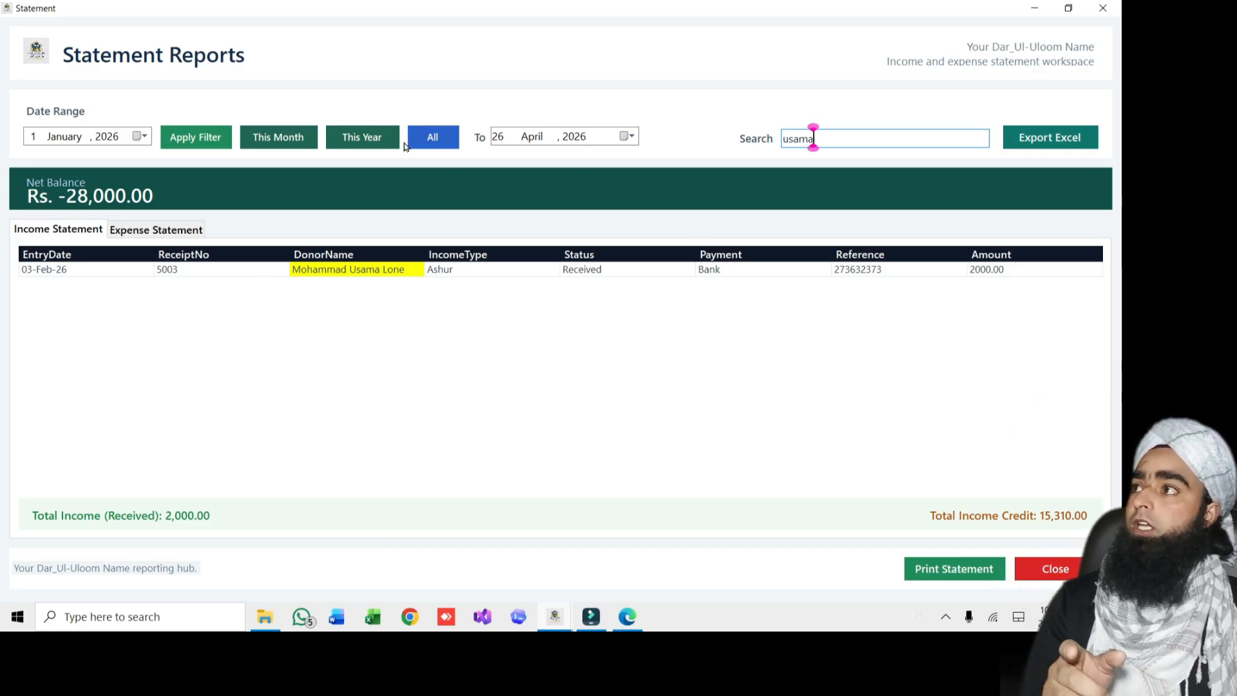
left_click(370, 142)
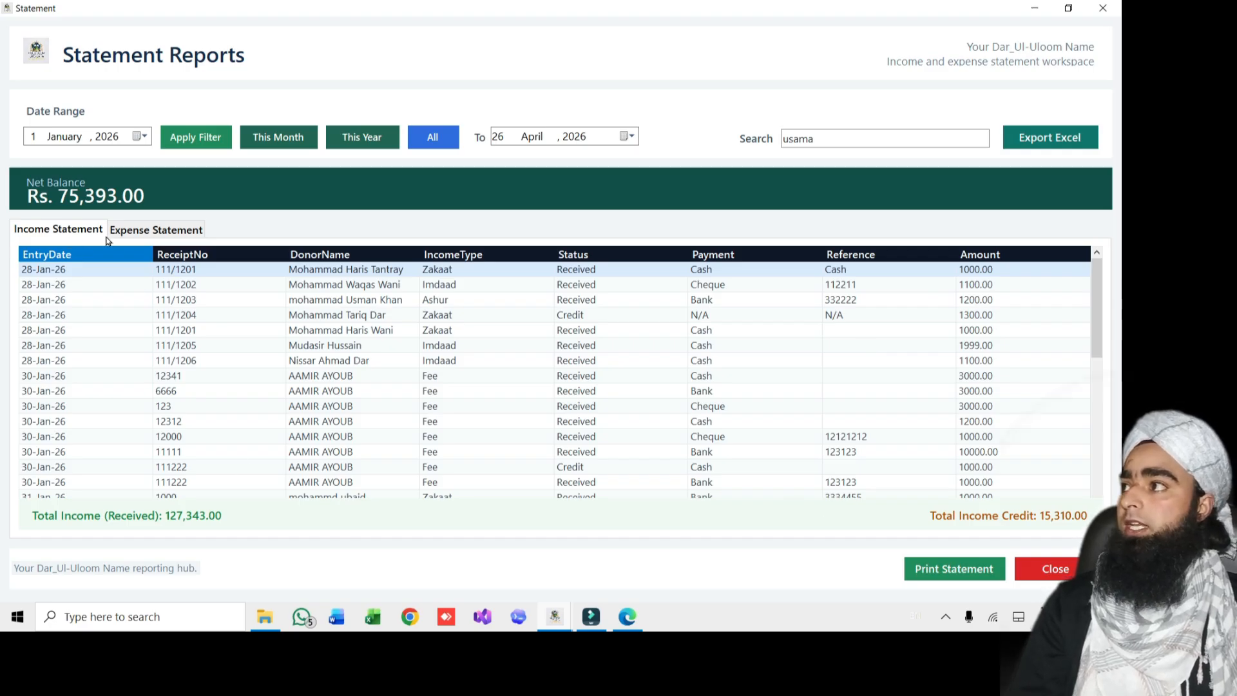
On the Expense Statement, replace the donor-name search with 'sal' to find Salary expenses
left_click(183, 233)
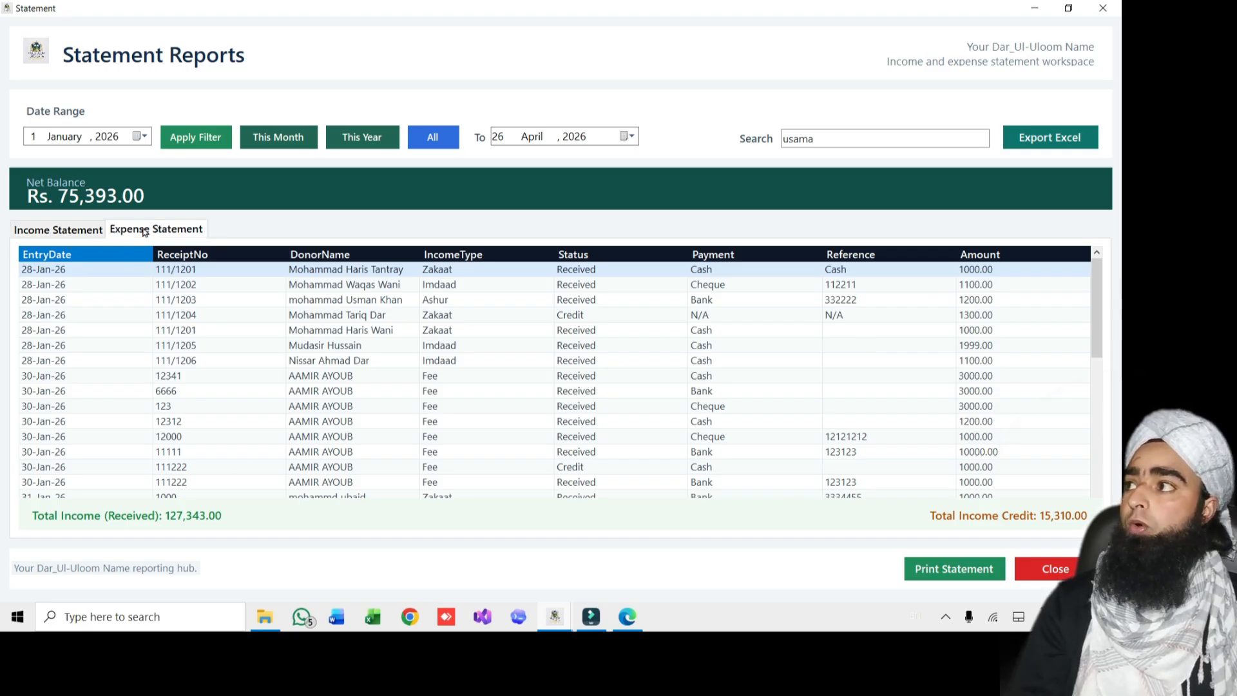
double_click(849, 138)
type("usama")
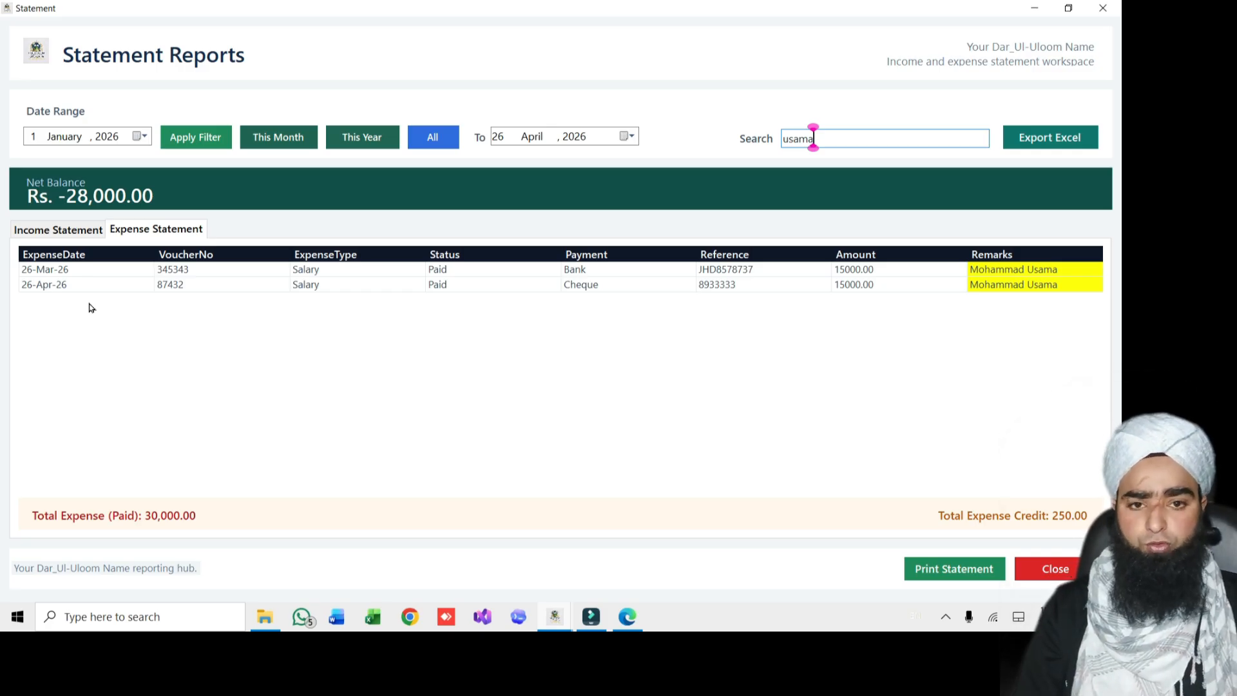
key("BackSpace")
key("BackSpace")
key("BackSpace")
key("BackSpace")
key("BackSpace")
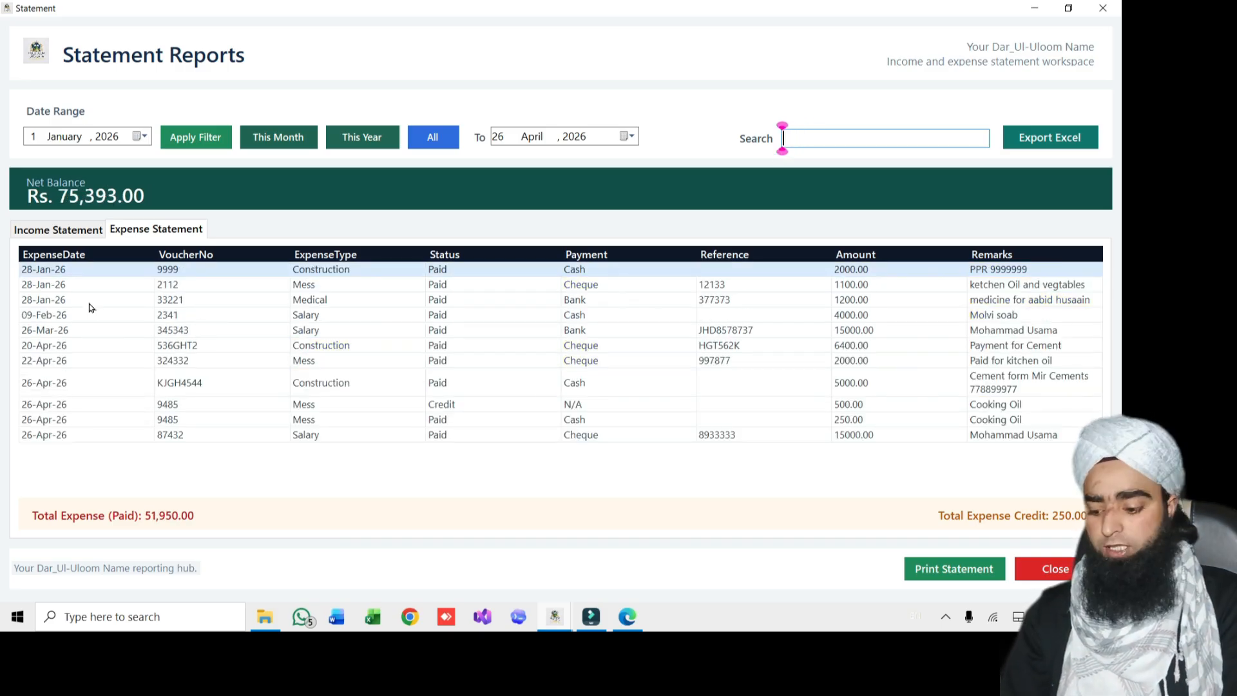
type("sal")
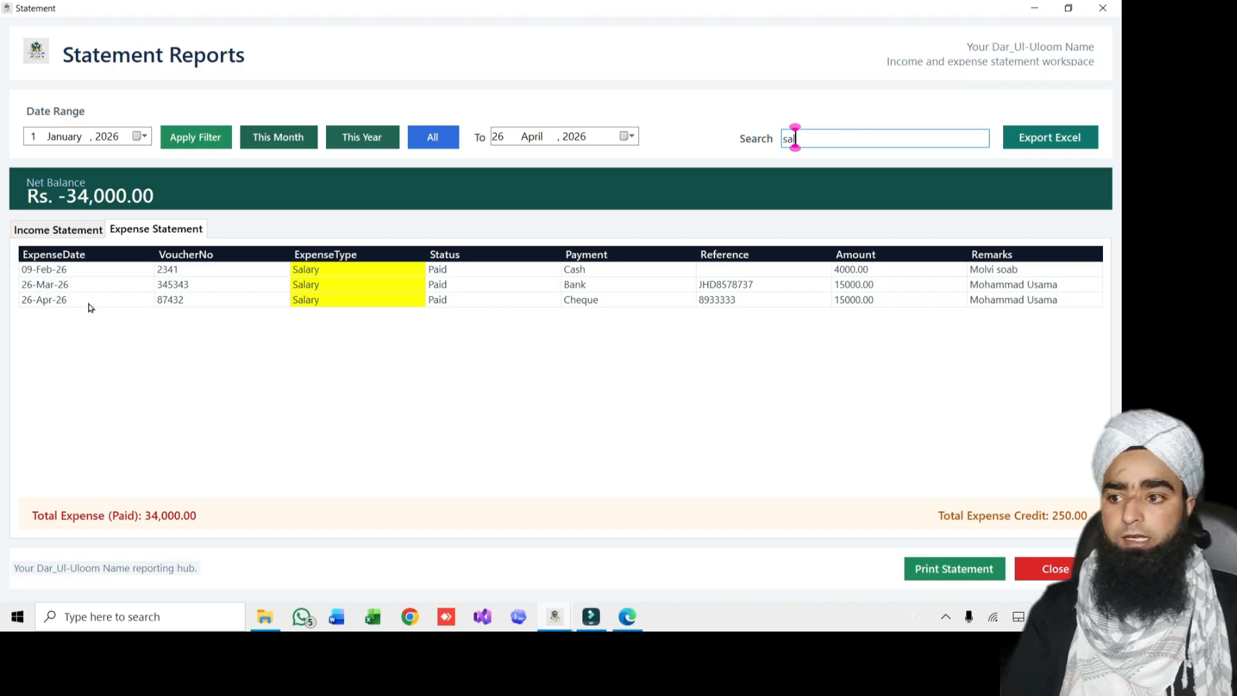